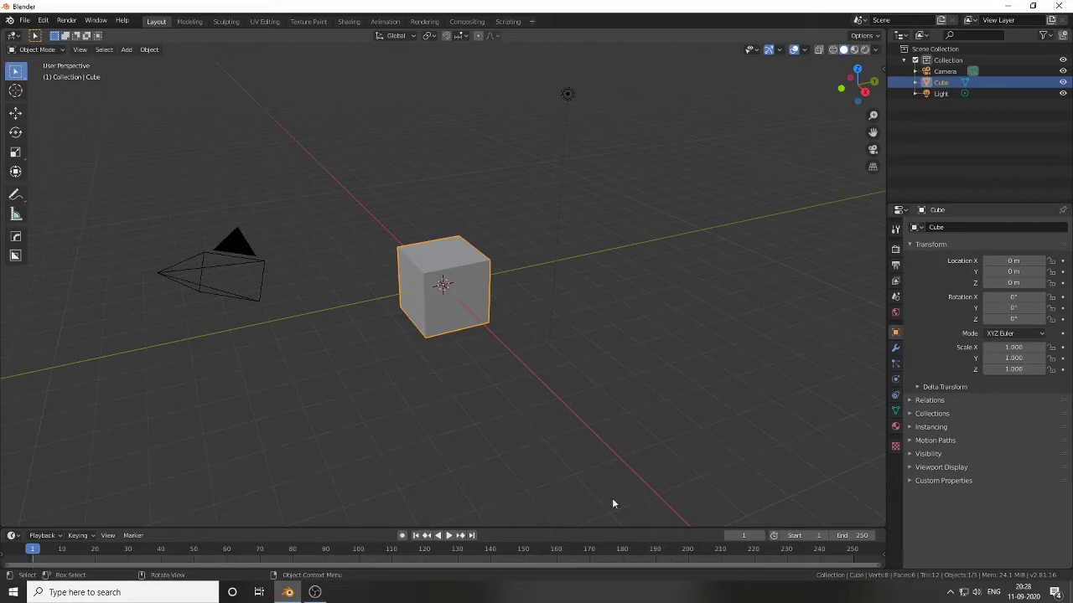
Step: Stretch the cube along X and Y, then squash it into a thin slab
alt+middle_drag(612, 503, 587, 229)
click(15, 171)
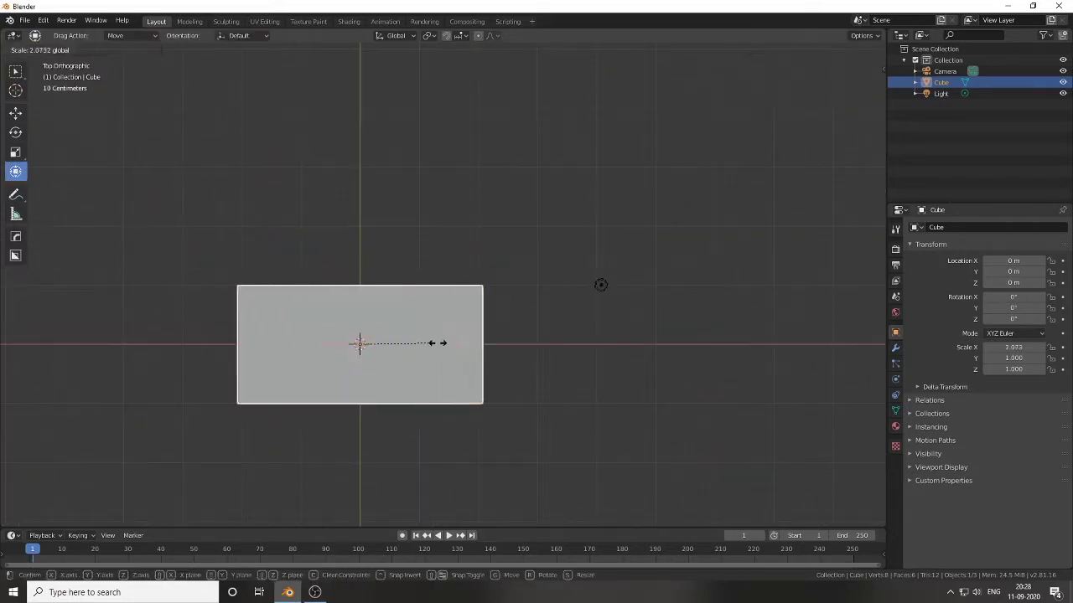
drag(419, 343, 503, 342)
drag(360, 310, 360, 268)
middle_drag(361, 277, 451, 212)
click(855, 71)
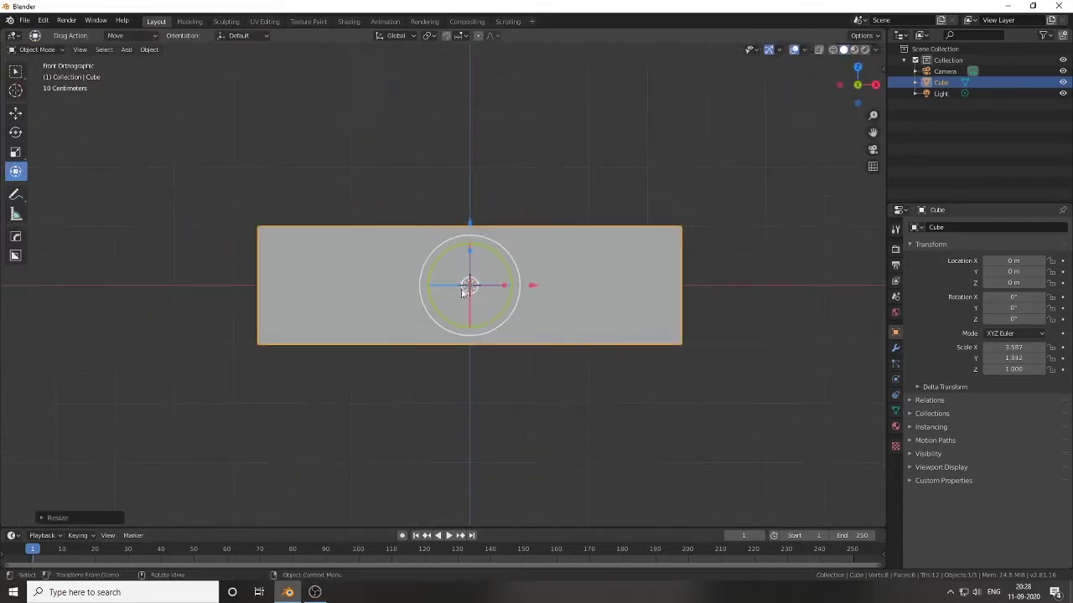
drag(469, 245, 491, 285)
mouse_move(491, 284)
middle_down()
mouse_move(427, 338)
mouse_move(470, 319)
middle_up()
Step: Set the viewport shading colour to Random
click(875, 49)
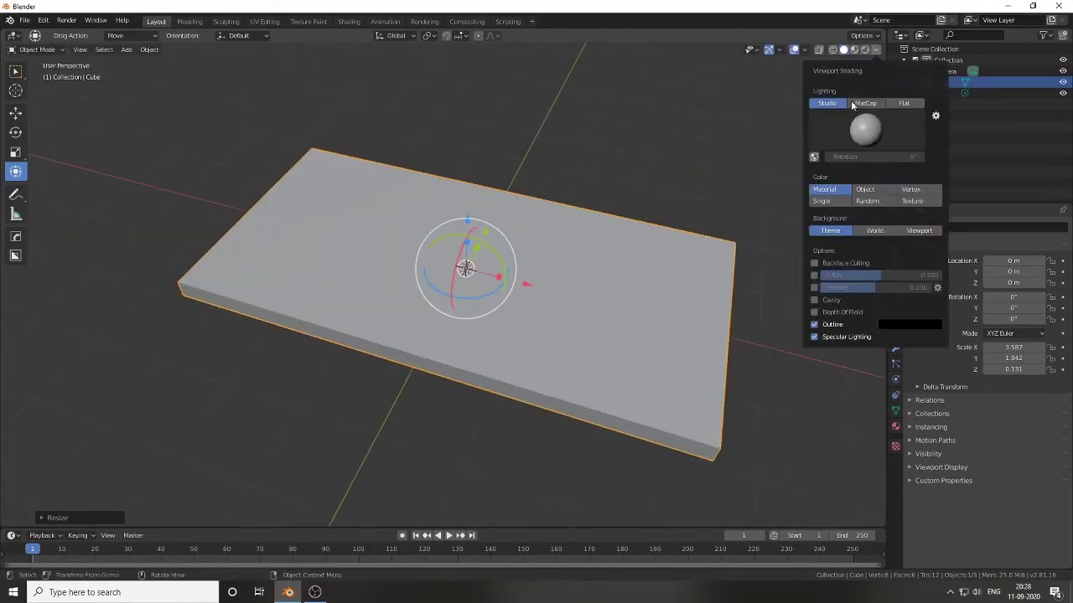
click(867, 202)
click(814, 287)
middle_drag(520, 218, 458, 197)
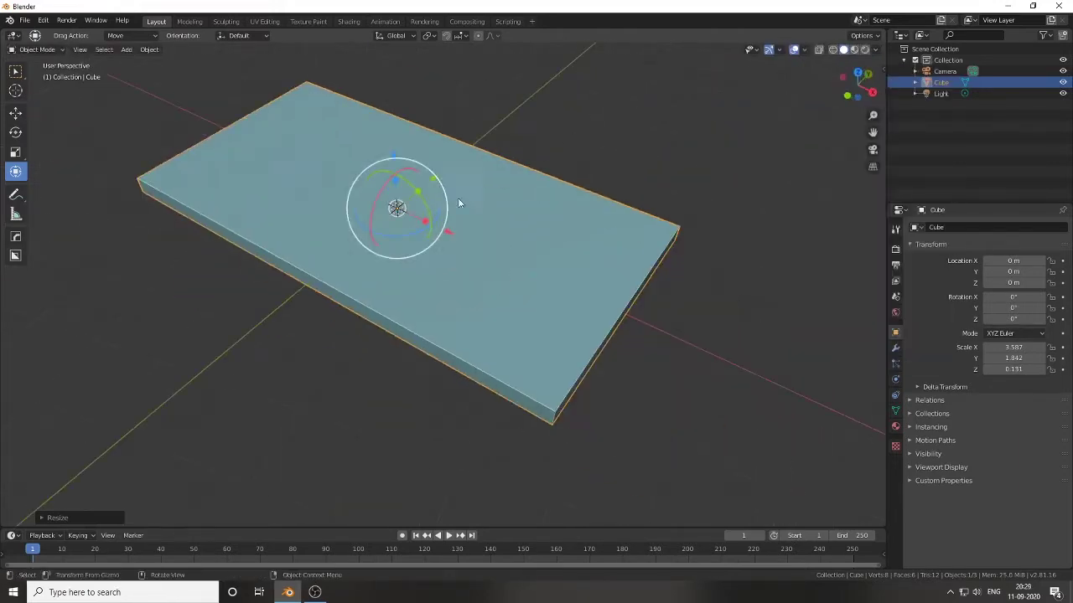
scroll(470, 235, up, 3)
Step: Apply rotation and scale to the slab
click(478, 263)
click(857, 74)
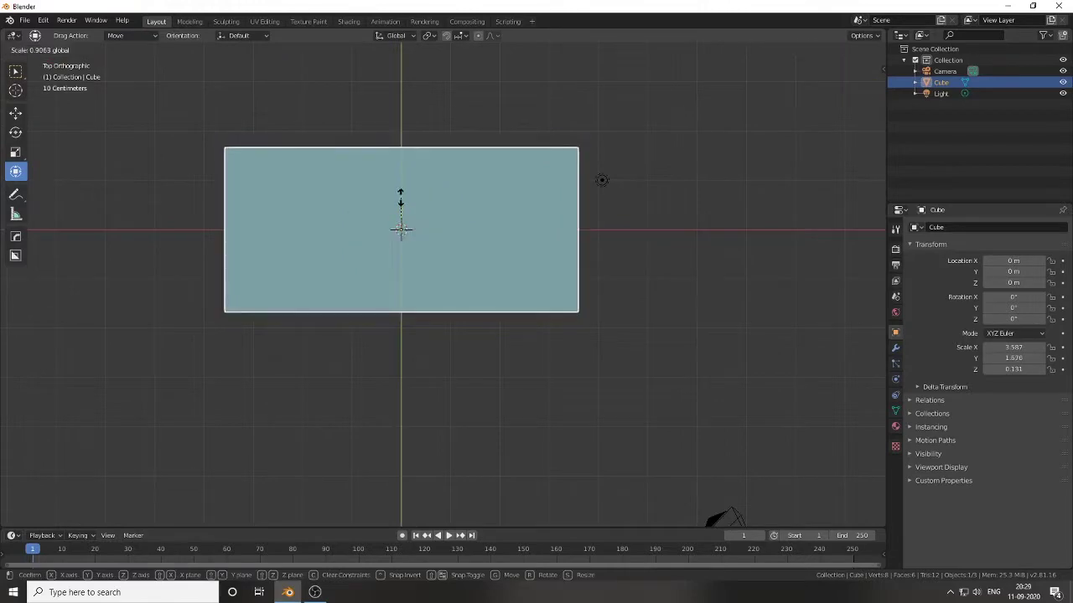
right_click(436, 229)
scroll(518, 245, up, 1)
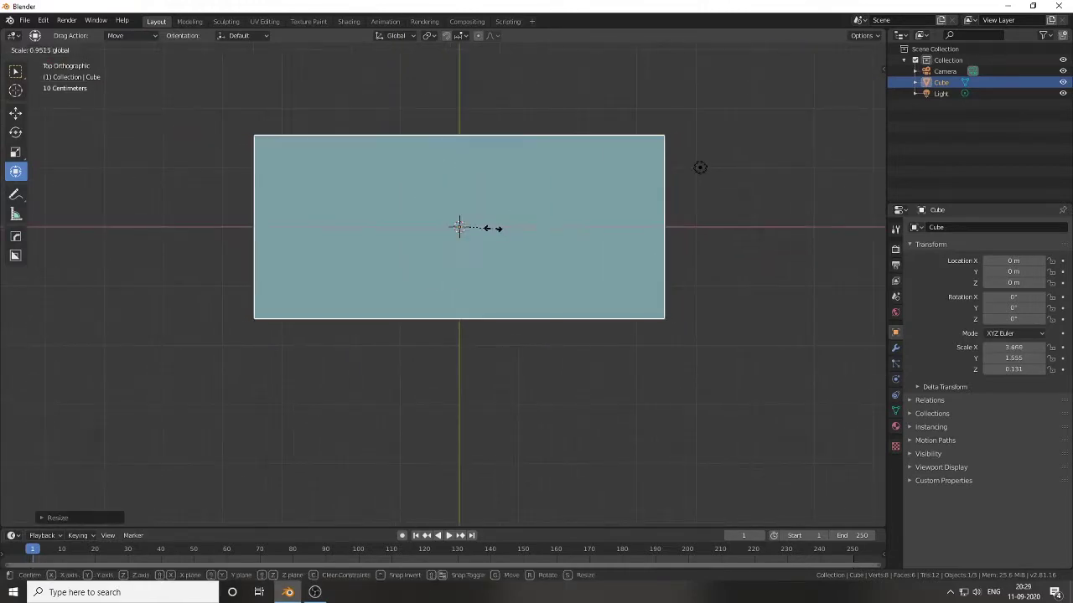
key(ctrl+a)
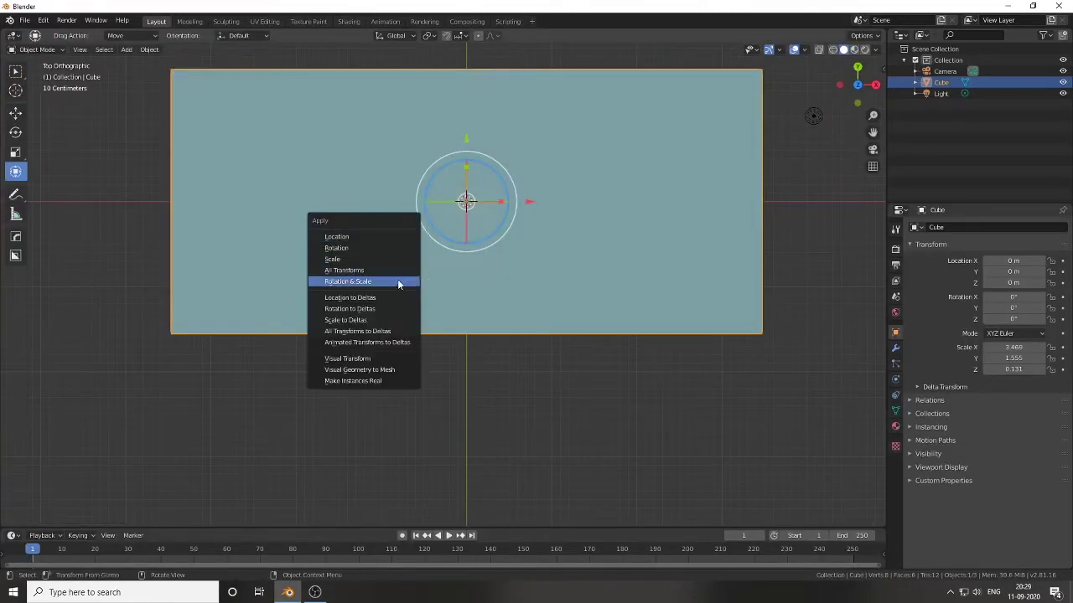
click(400, 282)
key(Tab)
Step: Add a loop cut around the slab's sides, shrink it inward, and bevel the side edges round
key(i)
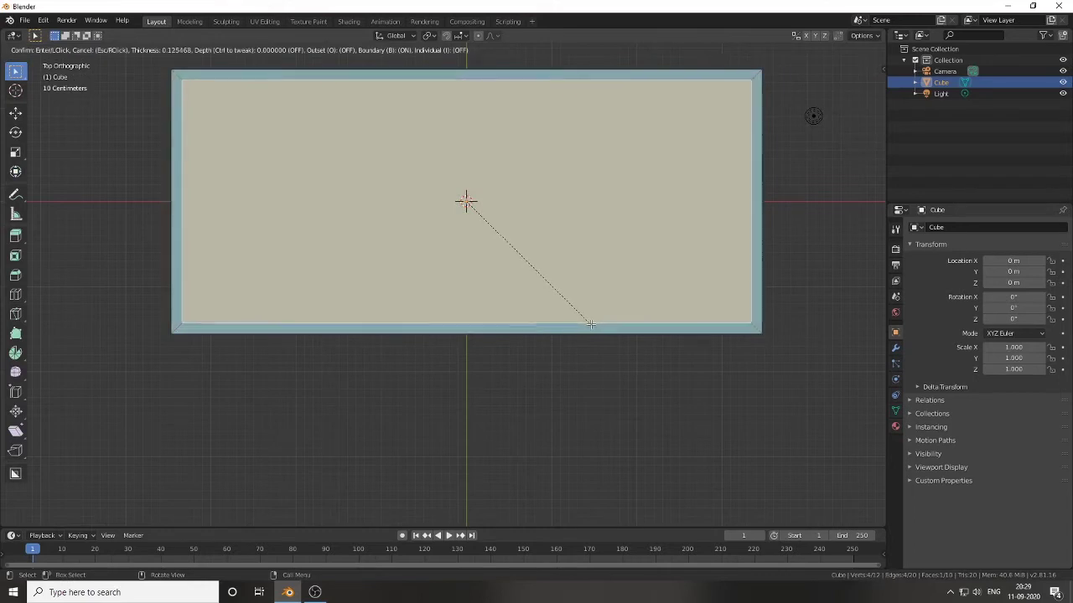
right_click(592, 325)
mouse_move(592, 324)
middle_down()
mouse_move(349, 406)
mouse_move(505, 371)
middle_up()
key(ctrl+r)
click(349, 406)
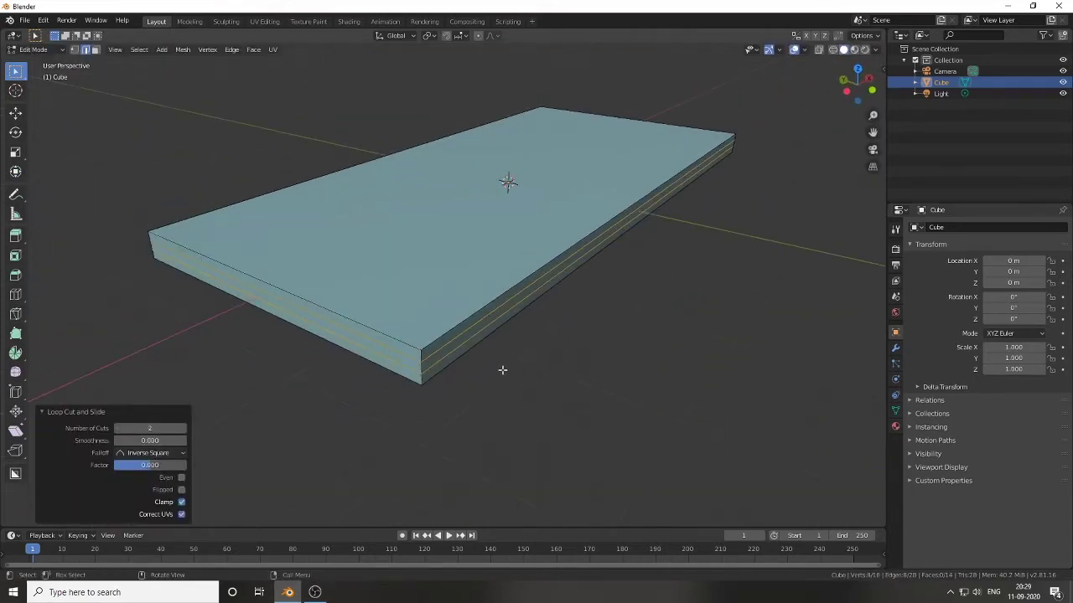
key(ctrl+z)
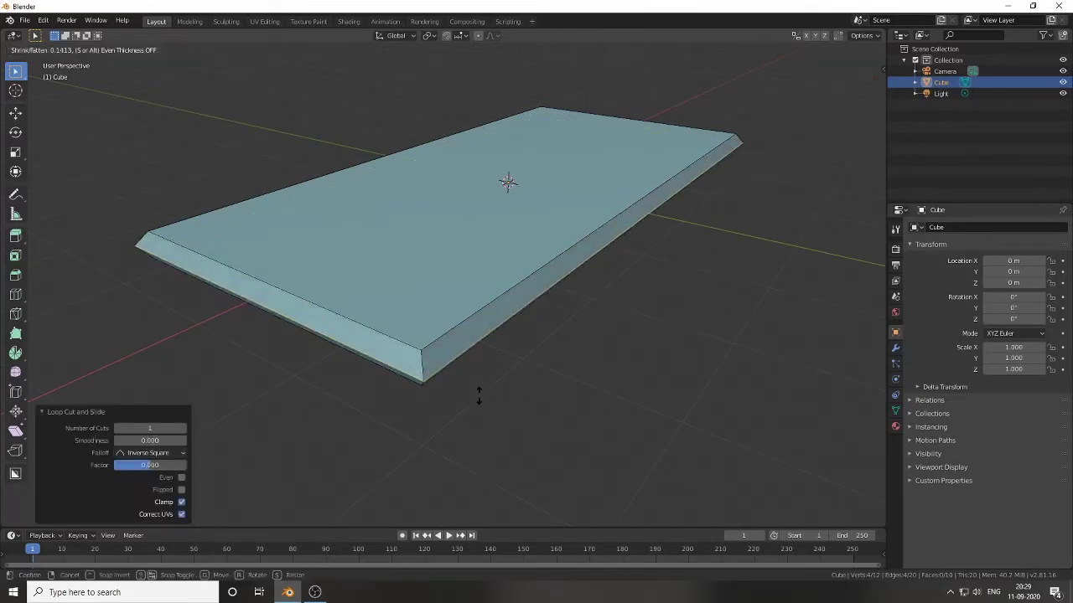
click(479, 394)
key(ctrl+b)
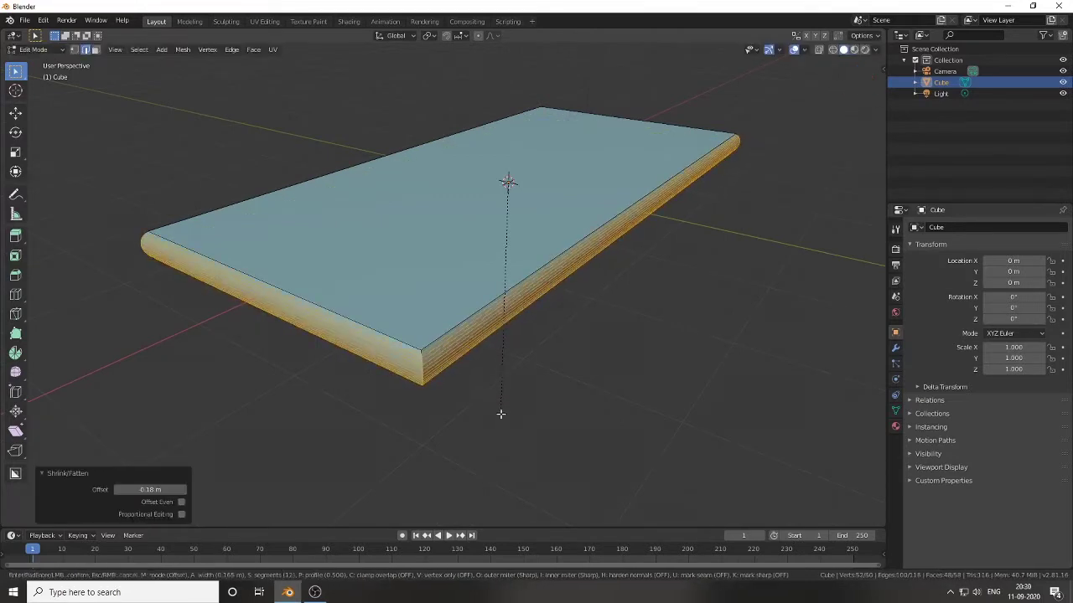
click(501, 413)
Step: Sharpen the slab's edges with HardOps Csharpen and adjust the corner bevel amount
key(Tab)
key(q)
mouse_move(500, 413)
middle_down()
mouse_move(419, 378)
mouse_move(519, 173)
middle_up()
click(419, 378)
click(347, 402)
click(382, 419)
scroll(377, 372, down, 3)
Step: In Edit Mode, select the vertices all the way around the rim
key(Tab)
scroll(546, 137, up, 3)
mouse_move(546, 137)
middle_down()
mouse_move(381, 480)
mouse_move(460, 343)
mouse_move(483, 410)
mouse_move(463, 447)
mouse_move(642, 201)
mouse_move(606, 168)
mouse_move(450, 363)
mouse_move(525, 137)
mouse_move(393, 234)
mouse_move(554, 311)
mouse_move(637, 72)
mouse_move(495, 269)
mouse_move(376, 359)
mouse_move(402, 331)
mouse_move(262, 336)
mouse_move(757, 282)
mouse_move(464, 236)
mouse_move(187, 246)
mouse_move(198, 237)
mouse_move(342, 359)
middle_up()
ctrl+click(381, 479)
scroll(371, 467, down, 4)
ctrl+click(483, 409)
scroll(450, 363, up, 5)
scroll(450, 363, down, 4)
ctrl+click(393, 235)
scroll(554, 311, up, 4)
ctrl+click(554, 311)
scroll(554, 311, down, 5)
Step: Bevel the selected rim and clear the selection
click(515, 273)
right_click(402, 331)
key(Escape)
scroll(262, 336, up, 4)
Step: Select the rim edge loops around the rounded corners and mark them sharp
alt+click(757, 282)
alt+shift+click(463, 236)
ctrl+click(347, 357)
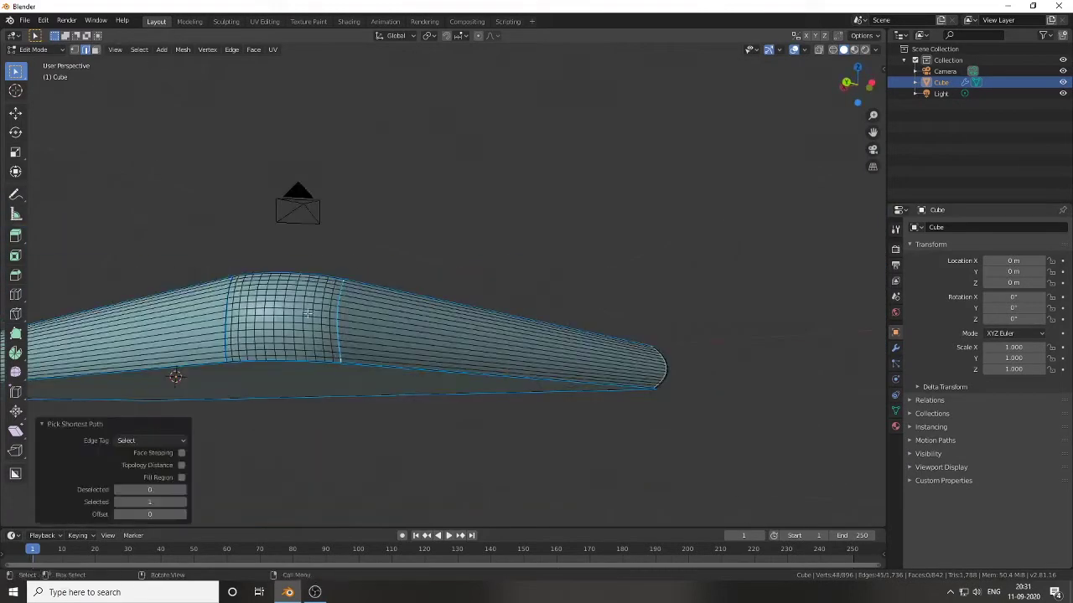
middle_drag(308, 313, 362, 293)
ctrl+click(360, 384)
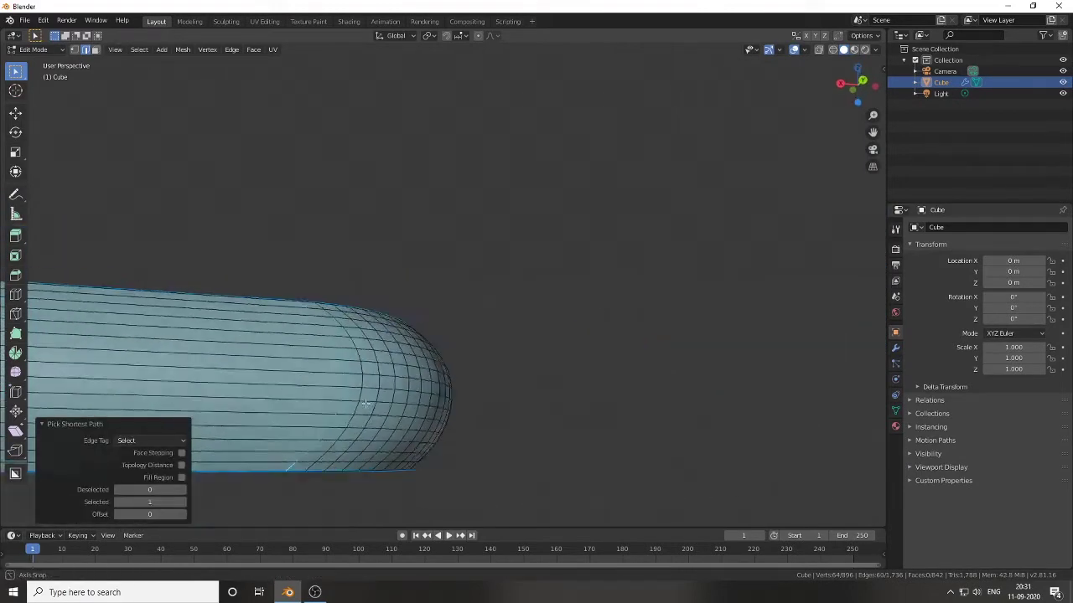
mouse_move(360, 383)
middle_down()
mouse_move(370, 417)
mouse_move(158, 375)
mouse_move(383, 324)
mouse_move(394, 304)
mouse_move(436, 378)
mouse_move(352, 359)
mouse_move(313, 294)
mouse_move(451, 299)
mouse_move(346, 203)
mouse_move(503, 392)
middle_up()
ctrl+click(370, 417)
ctrl+click(201, 360)
key(alt+a)
right_click(496, 436)
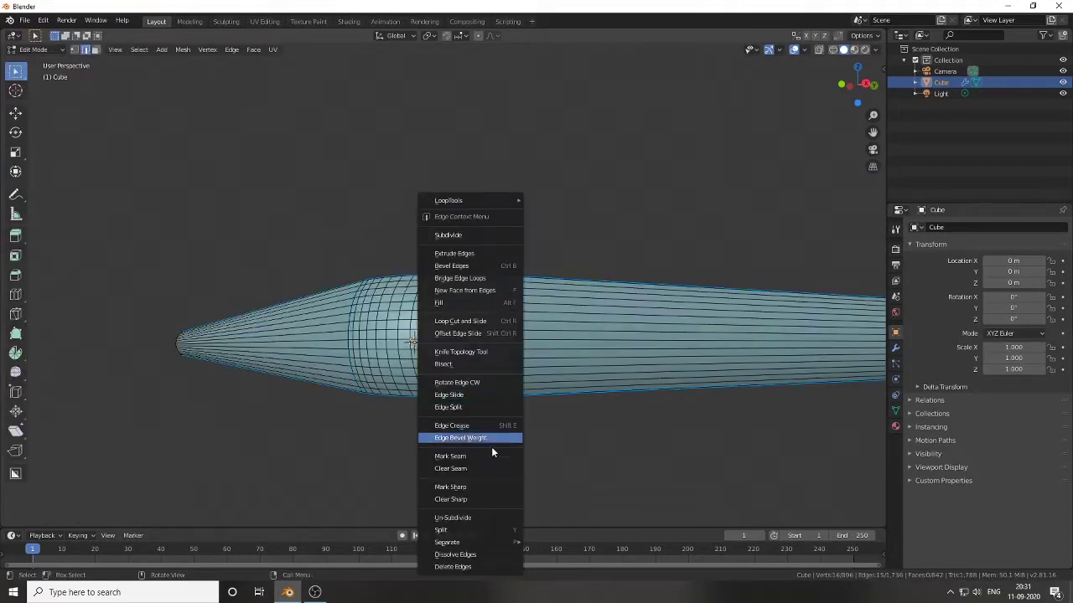
click(491, 437)
mouse_move(504, 428)
middle_down()
mouse_move(500, 407)
mouse_move(407, 352)
middle_up()
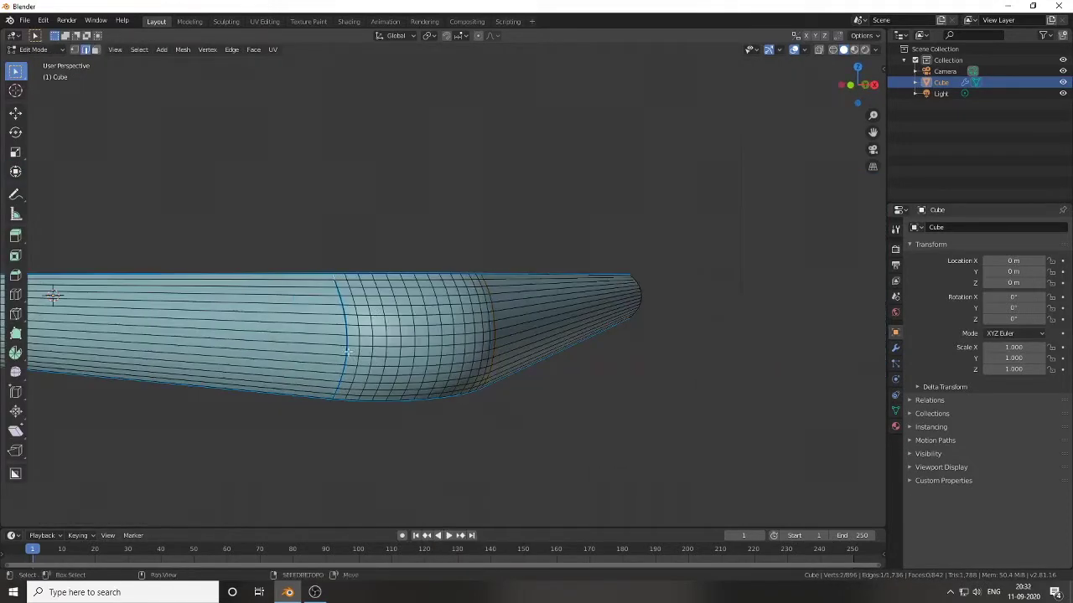
ctrl+click(399, 372)
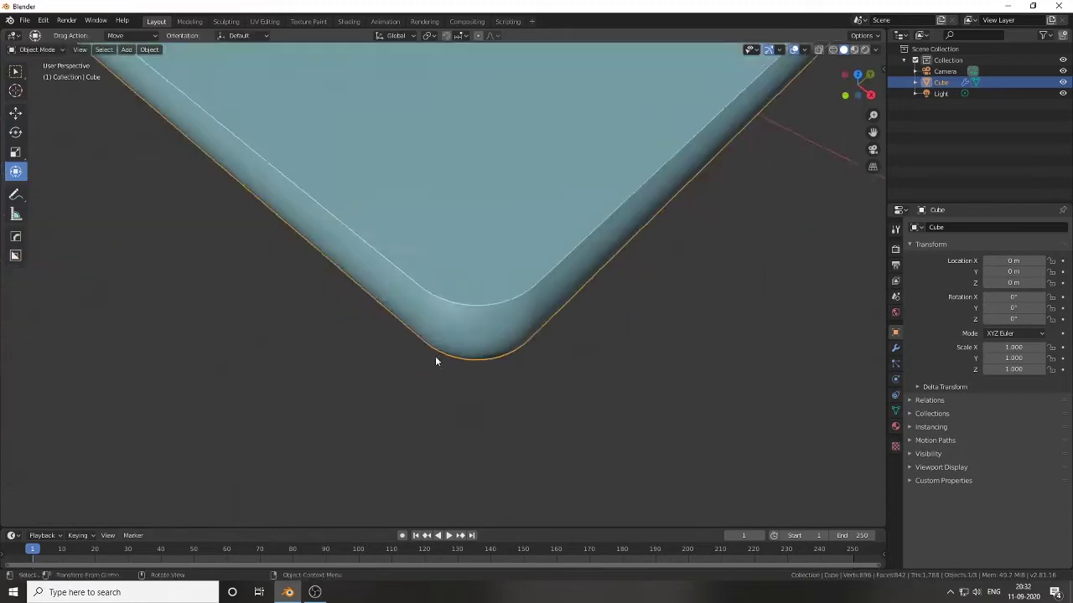
Step: Save the project as android phone.blend
key(ctrl+s)
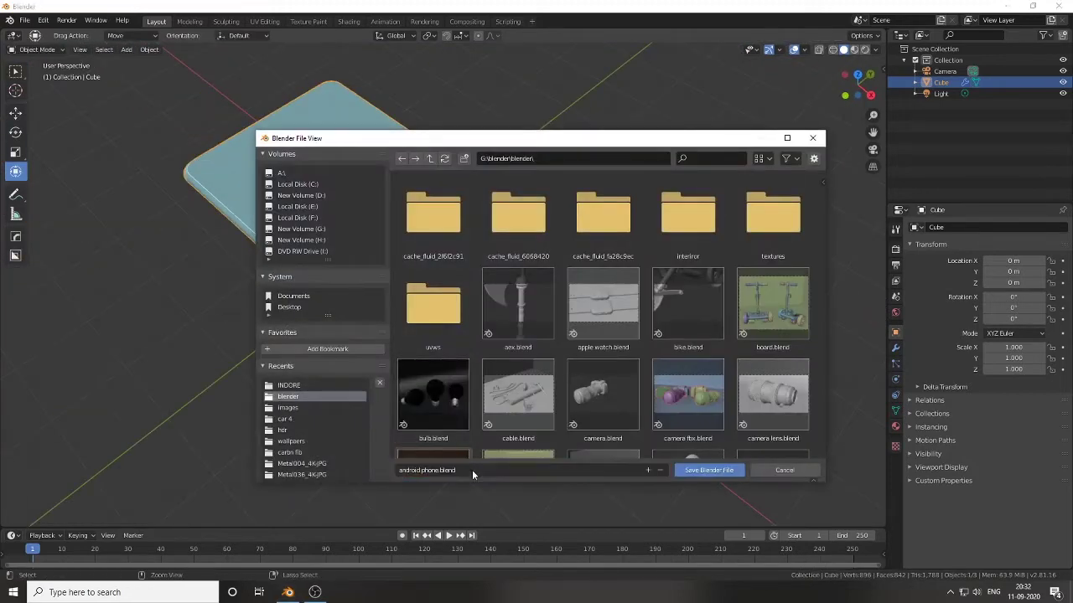
key(Return)
mouse_move(496, 249)
middle_down()
mouse_move(540, 203)
mouse_move(447, 293)
middle_up()
Step: Duplicate the phone body in place, make it taller, and shrink it slightly
key(shift+d)
right_click(627, 293)
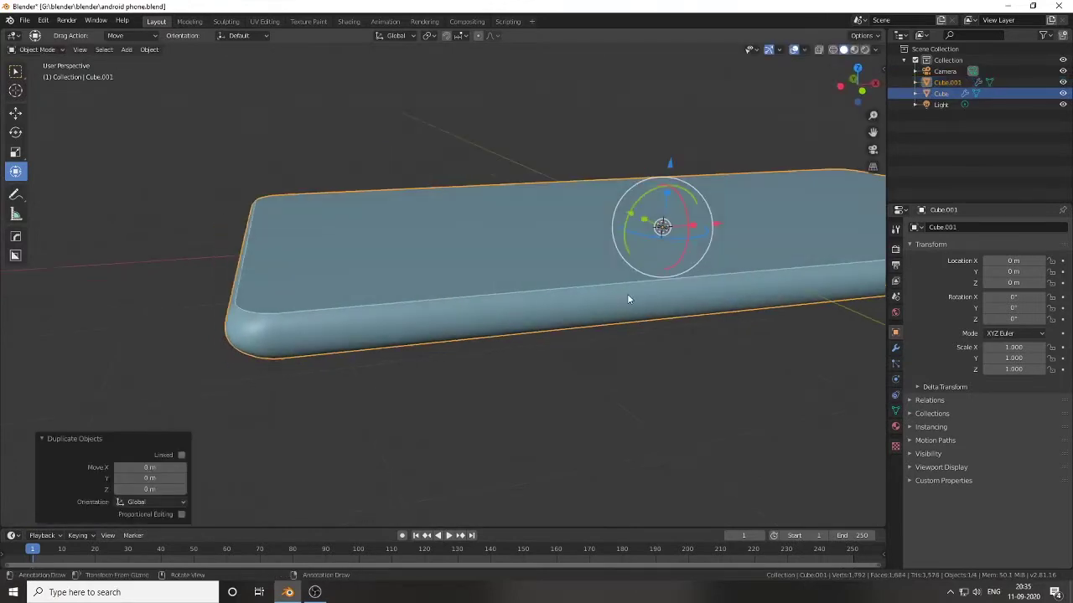
key(s)
key(z)
click(630, 198)
key(s)
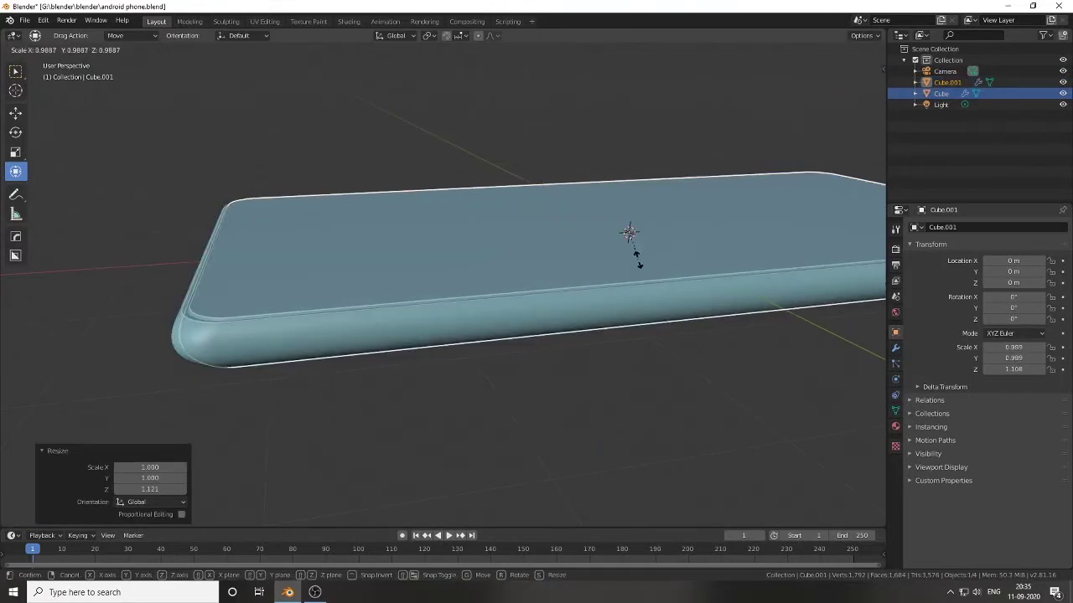
mouse_move(639, 265)
middle_down()
mouse_move(527, 243)
mouse_move(453, 392)
middle_up()
key(s)
key(z)
click(527, 243)
Step: Narrow the duplicate body slightly and save the file
scroll(452, 392, up, 3)
middle_drag(219, 235, 307, 288)
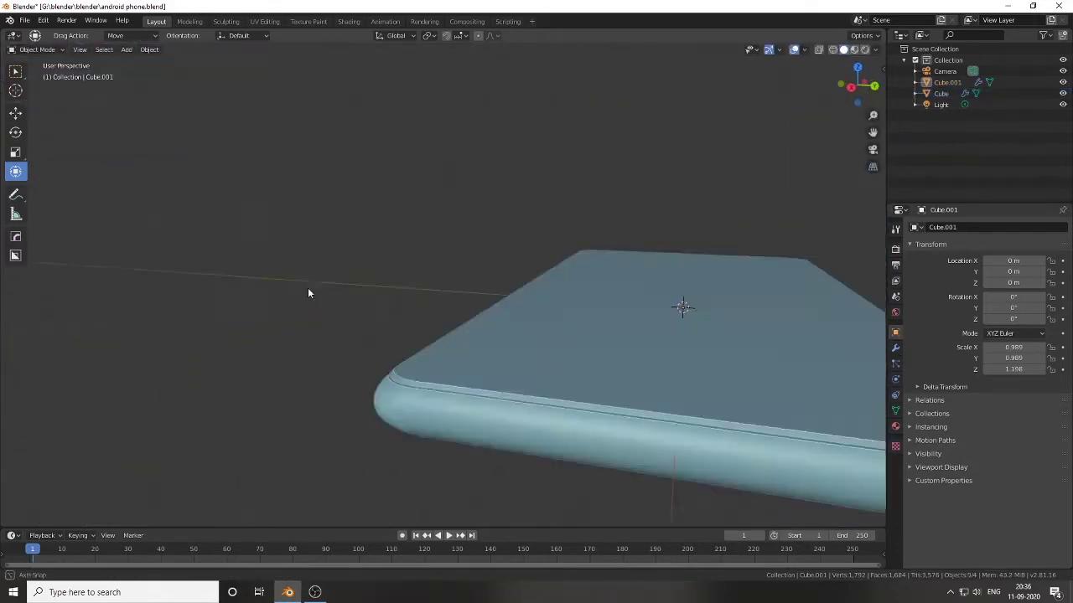
scroll(526, 346, down, 4)
middle_drag(525, 346, 442, 345)
scroll(442, 345, up, 3)
click(559, 350)
middle_drag(558, 349, 422, 191)
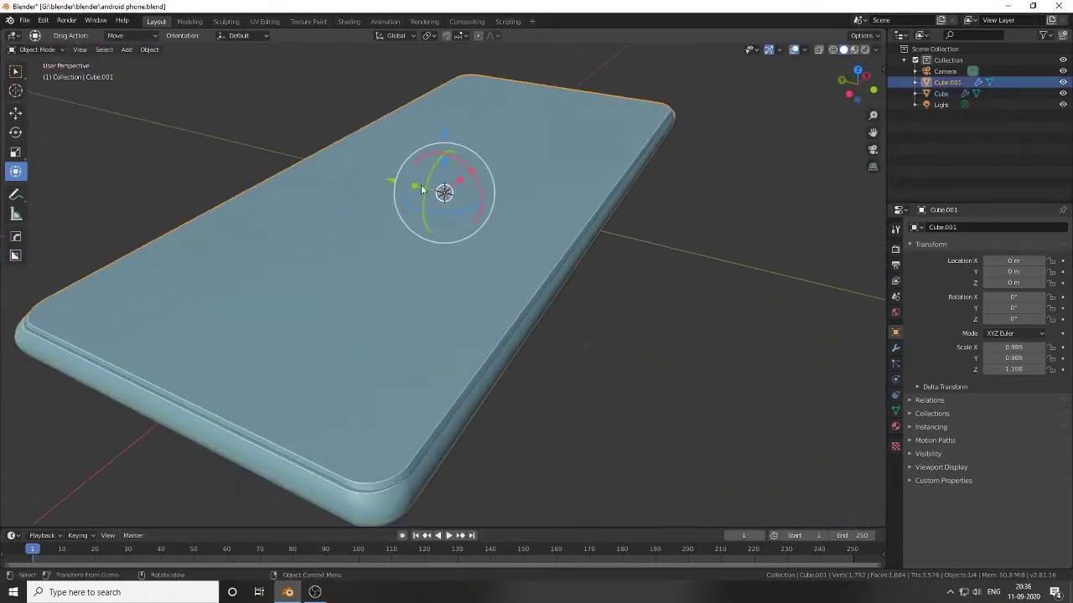
click(416, 184)
mouse_move(363, 366)
middle_down()
mouse_move(441, 359)
mouse_move(402, 317)
mouse_move(602, 229)
mouse_move(402, 395)
middle_up()
scroll(399, 333, down, 3)
key(ctrl+s)
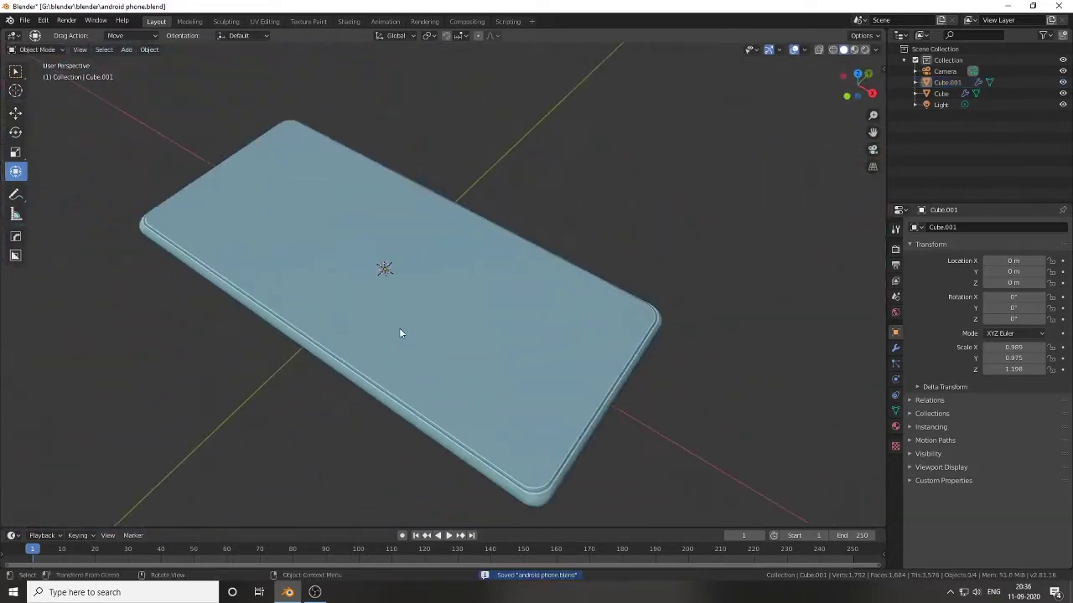
click(348, 21)
Step: Rename the original body's material and make it near-black, fully metallic, with lower roughness
scroll(436, 167, up, 4)
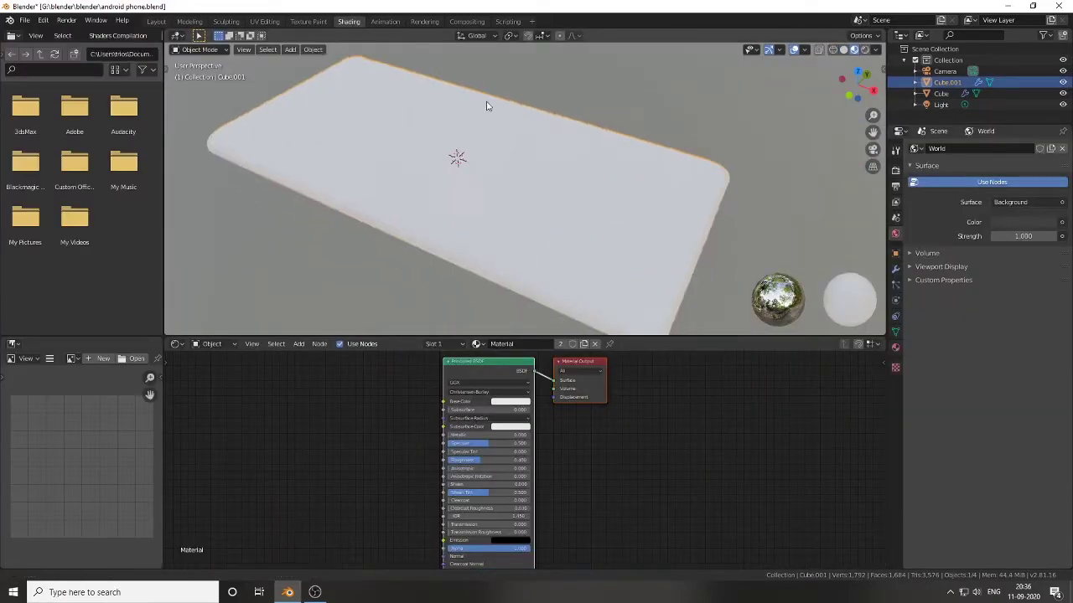
click(492, 201)
scroll(503, 310, up, 1)
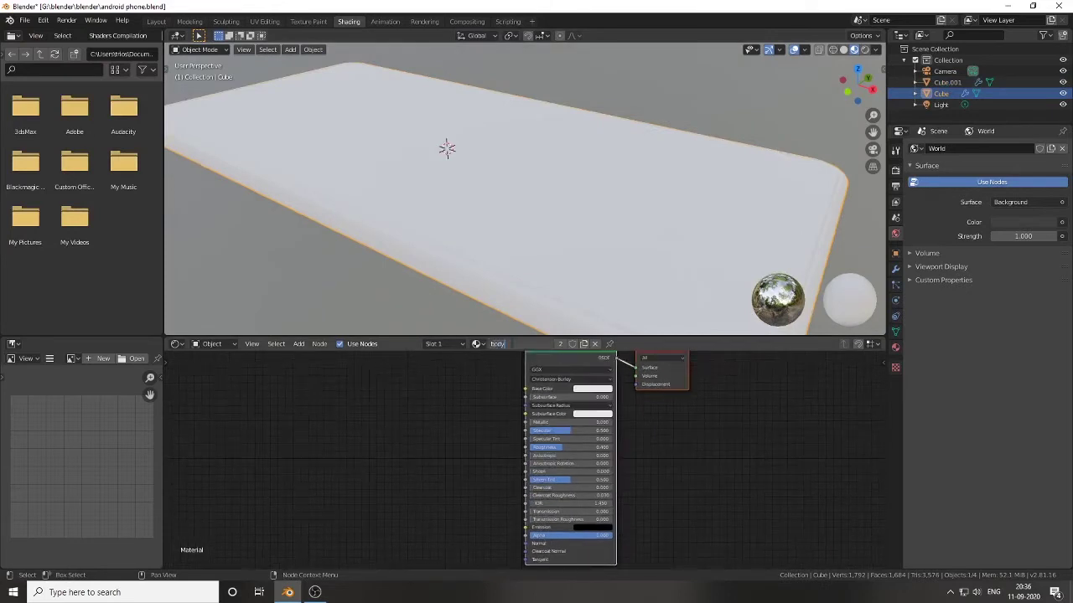
click(520, 344)
key(BackSpace)
key(BackSpace)
text(our texture)
key(Return)
scroll(481, 486, up, 1)
click(634, 383)
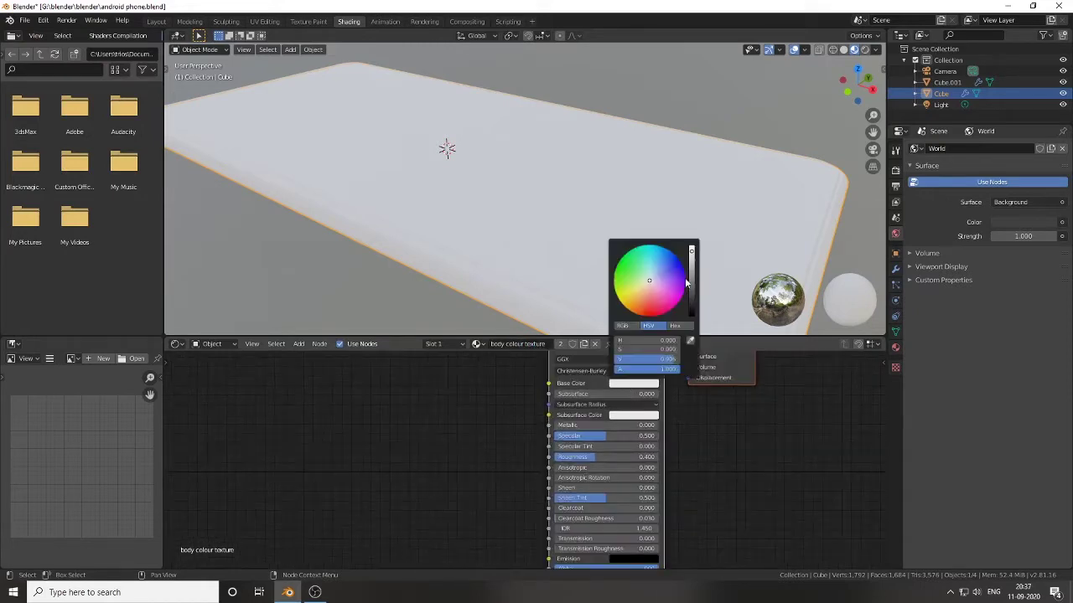
drag(691, 248, 691, 304)
middle_drag(455, 249, 502, 209)
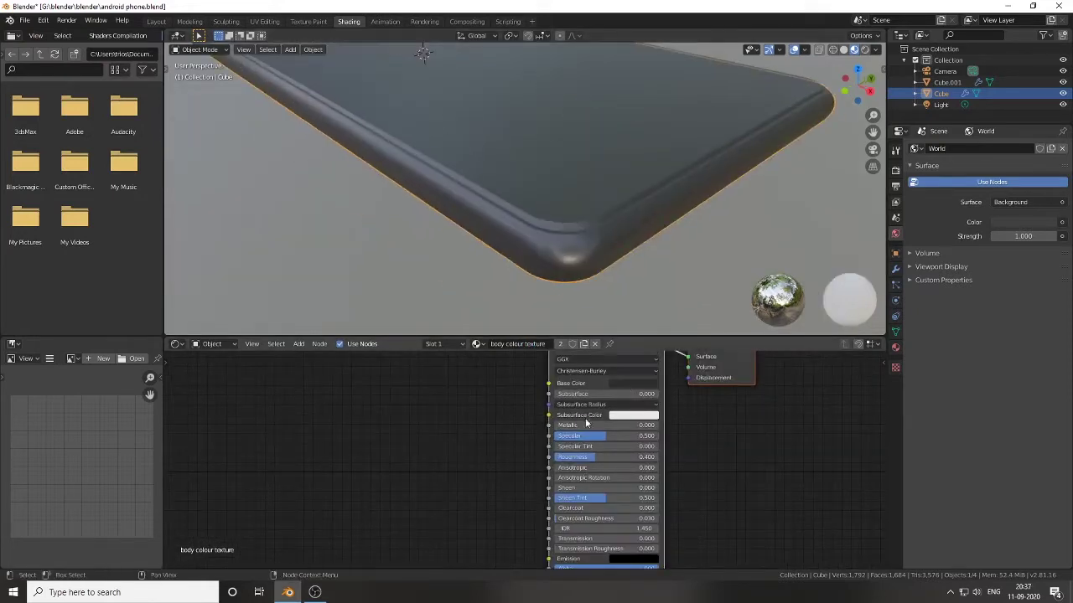
drag(587, 425, 662, 425)
middle_drag(654, 225, 616, 252)
drag(612, 457, 596, 457)
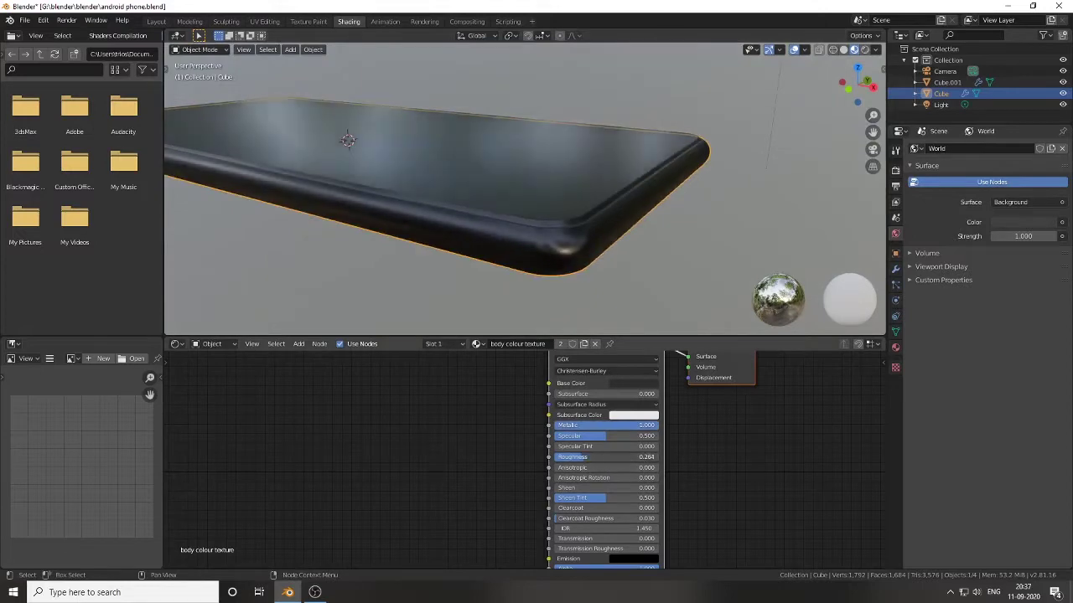
mouse_move(551, 227)
middle_down()
mouse_move(562, 207)
mouse_move(477, 335)
middle_up()
Step: Give Cube.001 a new material with zero roughness and a black base colour
click(561, 207)
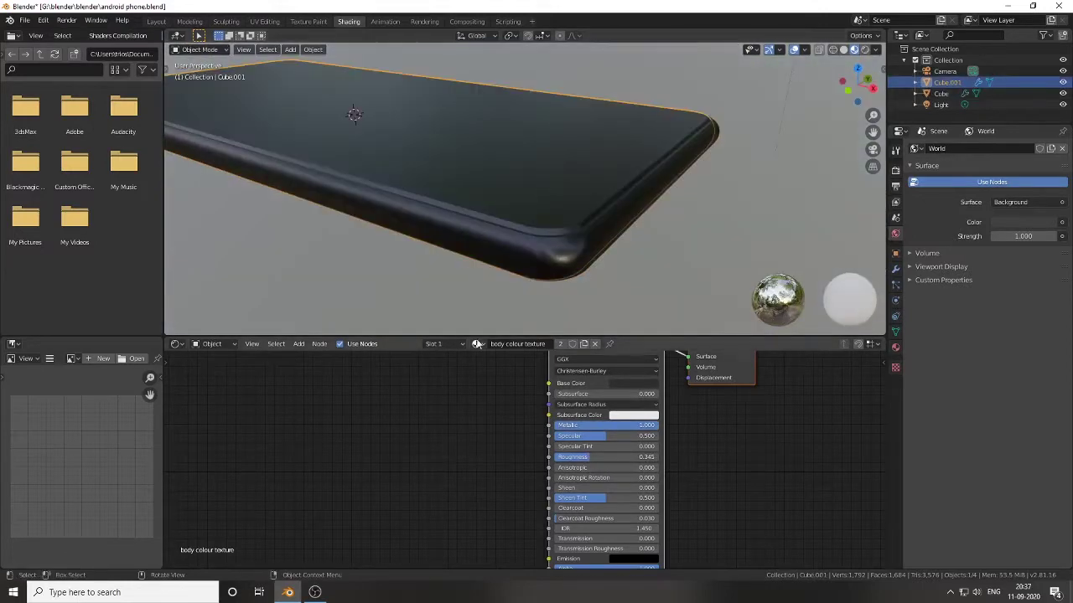
click(895, 347)
click(513, 344)
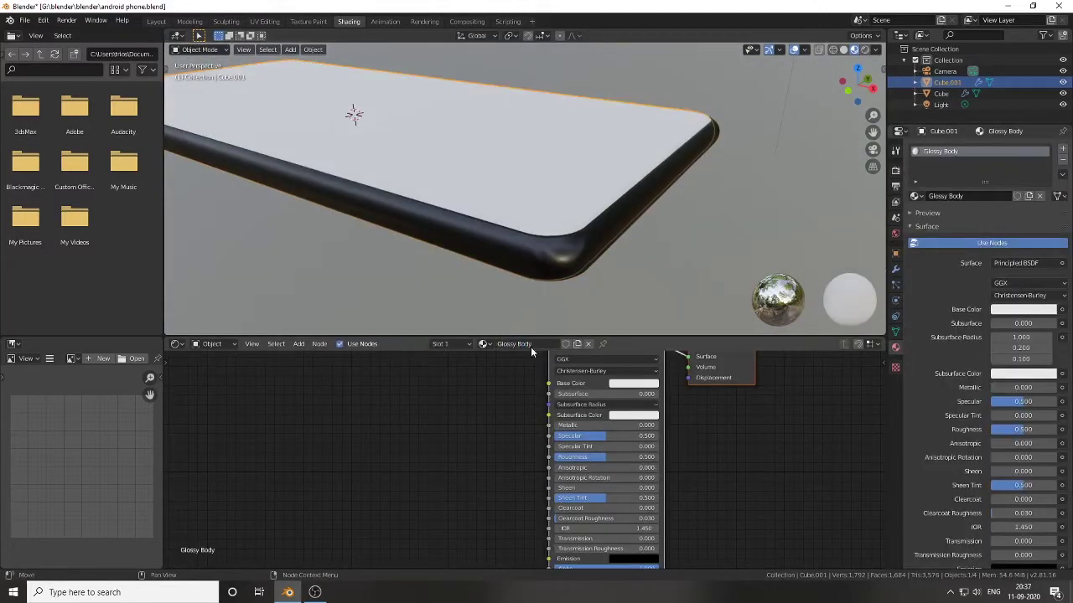
drag(599, 456, 549, 457)
middle_drag(586, 470, 512, 467)
click(561, 381)
drag(628, 243, 628, 343)
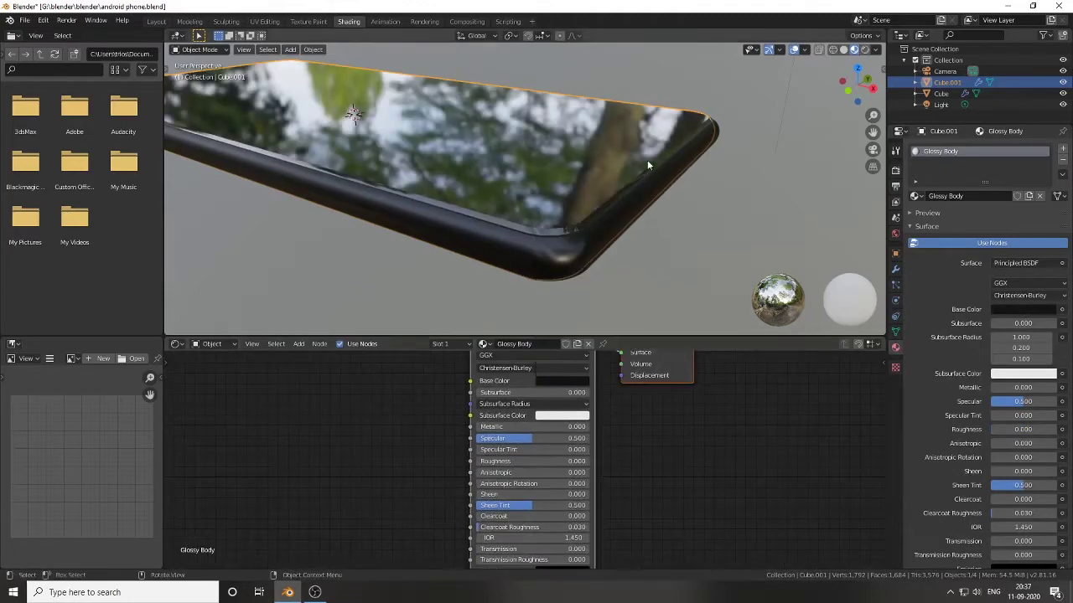
Step: Add a second material slot to the phone body
mouse_move(647, 165)
middle_down()
mouse_move(577, 169)
mouse_move(540, 197)
mouse_move(566, 200)
mouse_move(597, 256)
middle_up()
scroll(605, 169, down, 5)
scroll(577, 169, up, 5)
click(1063, 148)
Step: Create a second material named 'screen Display' and add an Image Texture node for its Base Color
click(989, 218)
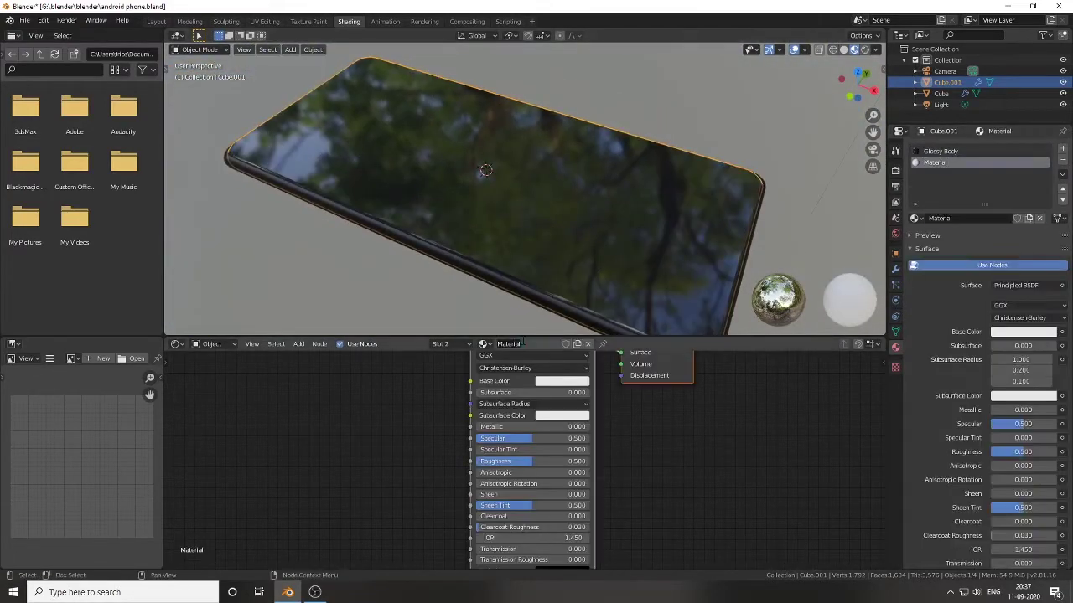
key(Return)
middle_drag(469, 193, 508, 122)
middle_drag(252, 540, 350, 549)
text(Image)
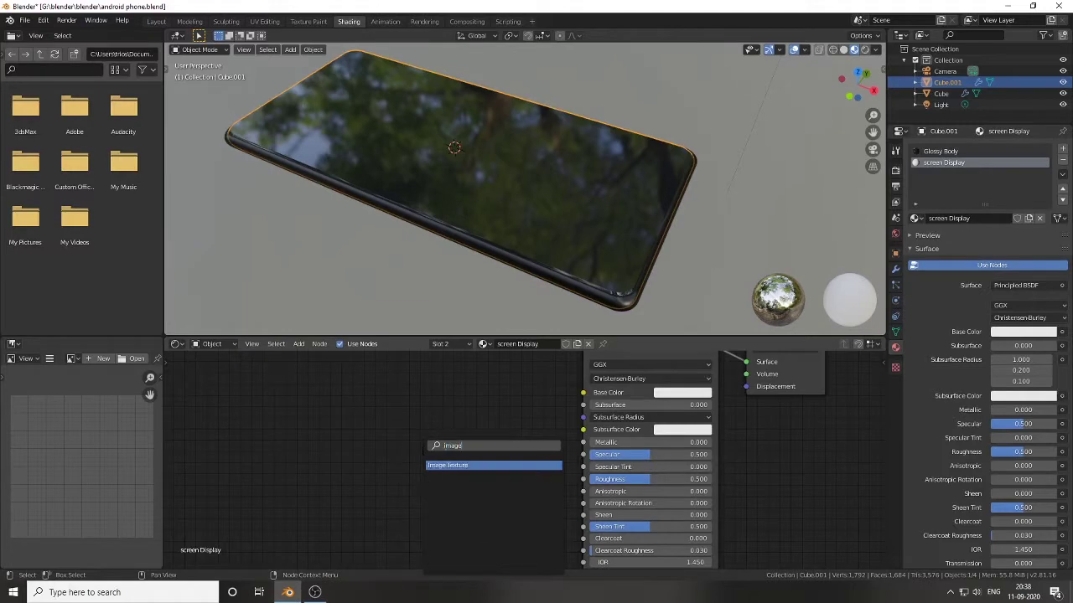
key(Return)
click(405, 387)
scroll(503, 167, up, 3)
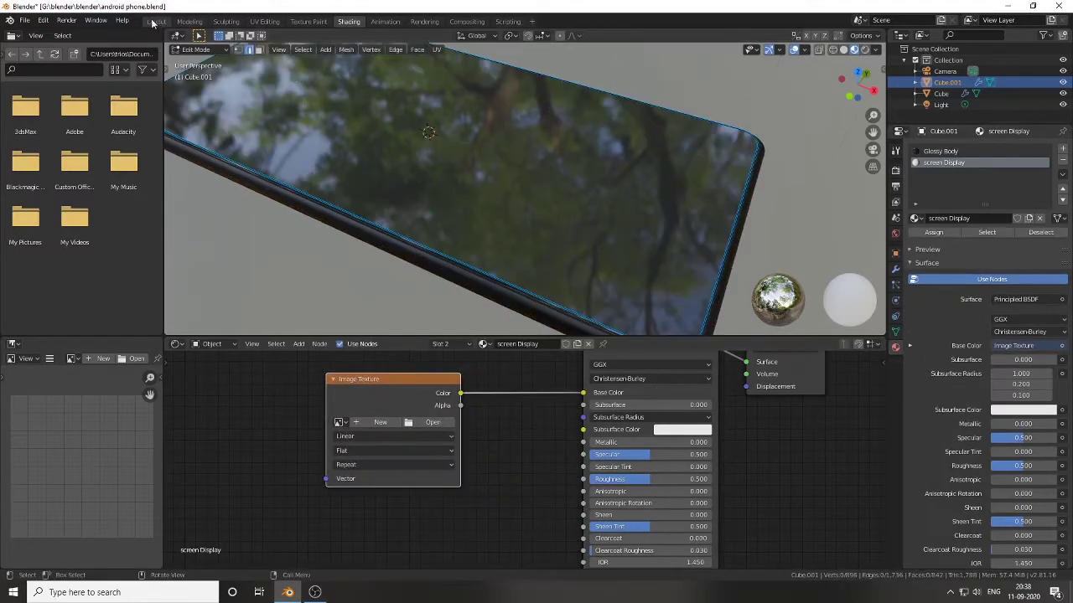
Step: Assign the screen Display material to the phone's selected top face in Edit Mode
click(156, 21)
scroll(615, 240, up, 2)
middle_drag(615, 240, 536, 277)
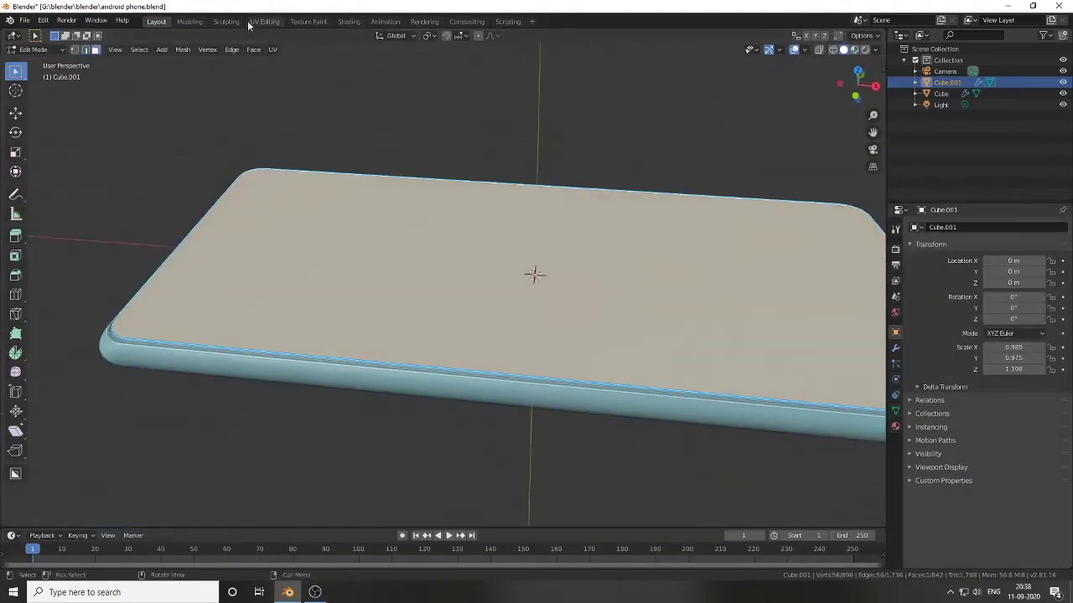
click(348, 21)
click(948, 235)
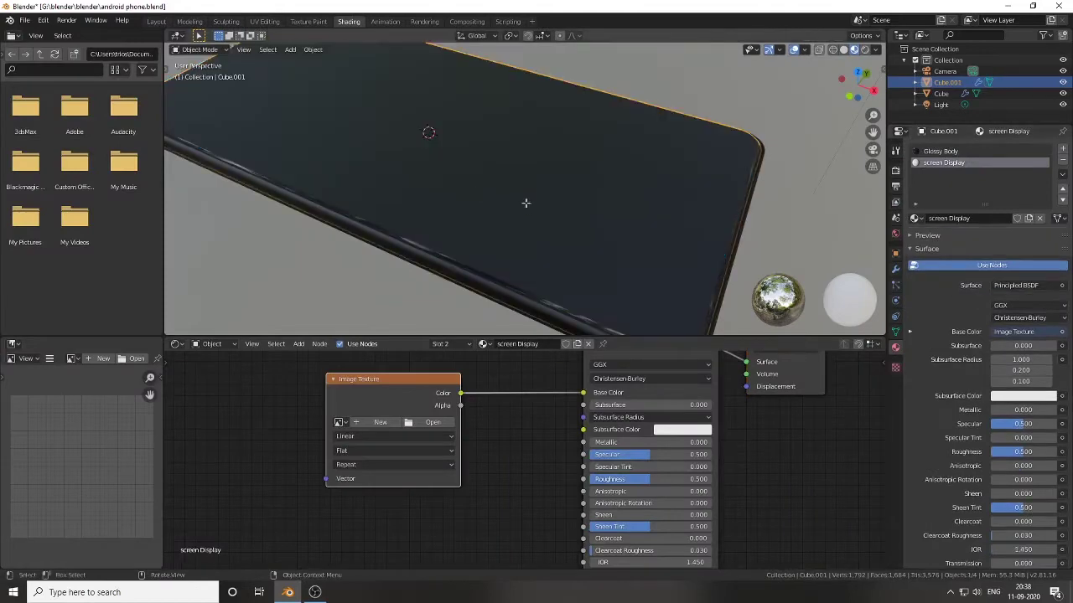
key(Tab)
Step: Load the phone screenshot from the D drive's maps/maps/jpge folder as the image texture
click(394, 403)
click(302, 196)
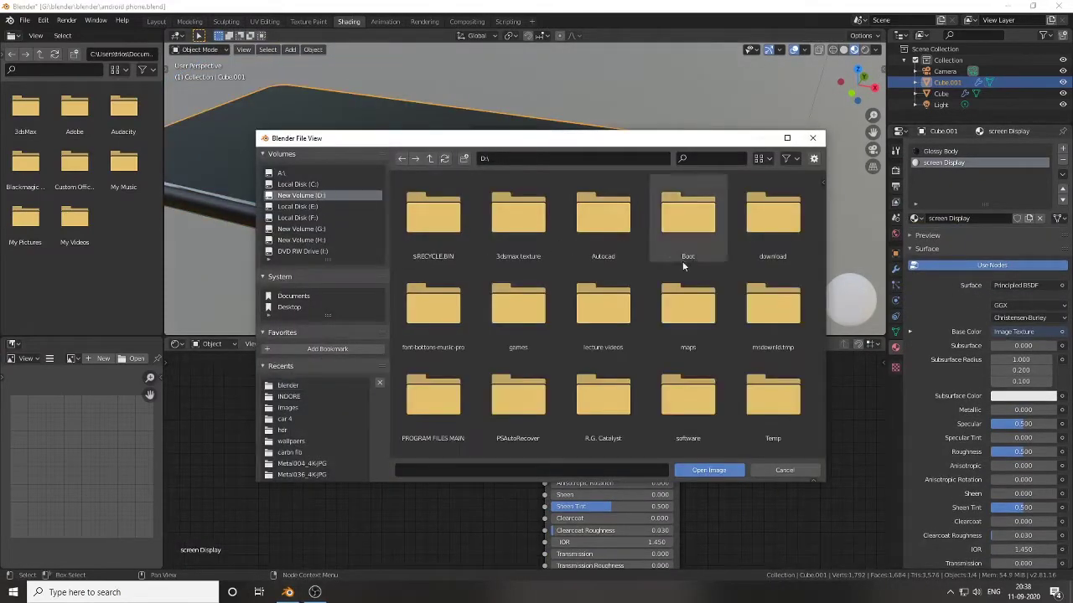
scroll(619, 303, down, 1)
double_click(679, 323)
double_click(640, 326)
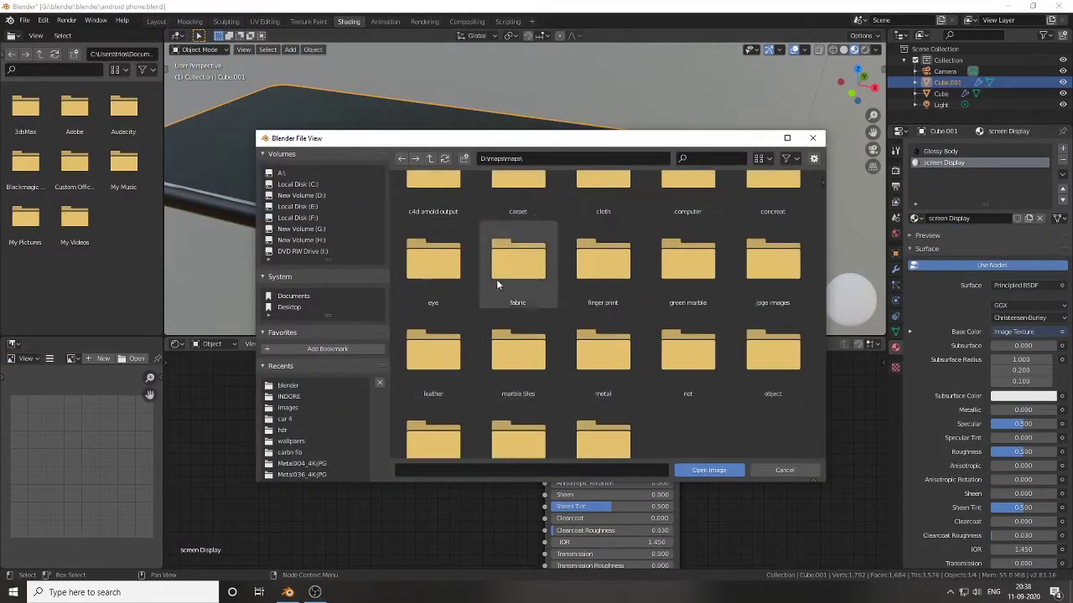
double_click(496, 279)
scroll(645, 361, down, 5)
scroll(645, 361, down, 5)
double_click(644, 355)
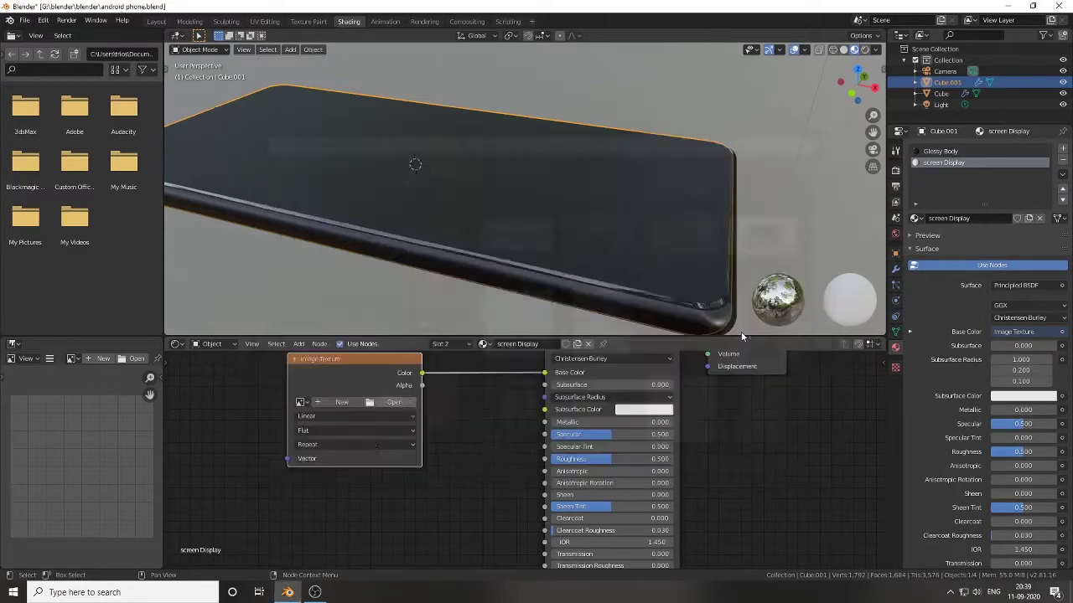
mouse_move(643, 355)
middle_down()
mouse_move(516, 240)
mouse_move(526, 205)
mouse_move(542, 220)
middle_up()
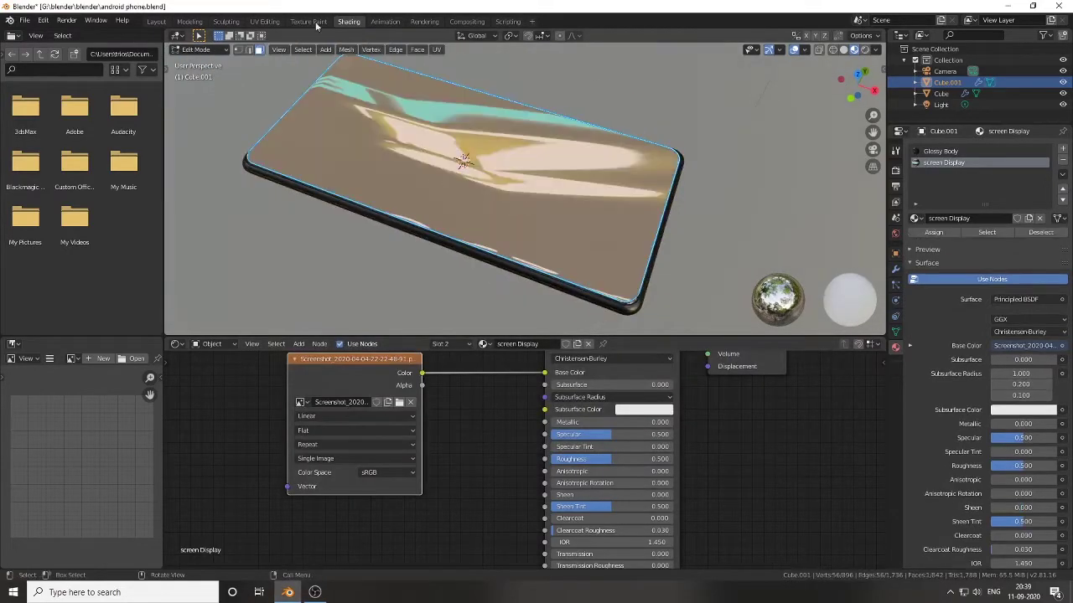
Step: Switch to the UV Editing workspace showing the phone screenshot
click(265, 21)
scroll(306, 310, down, 5)
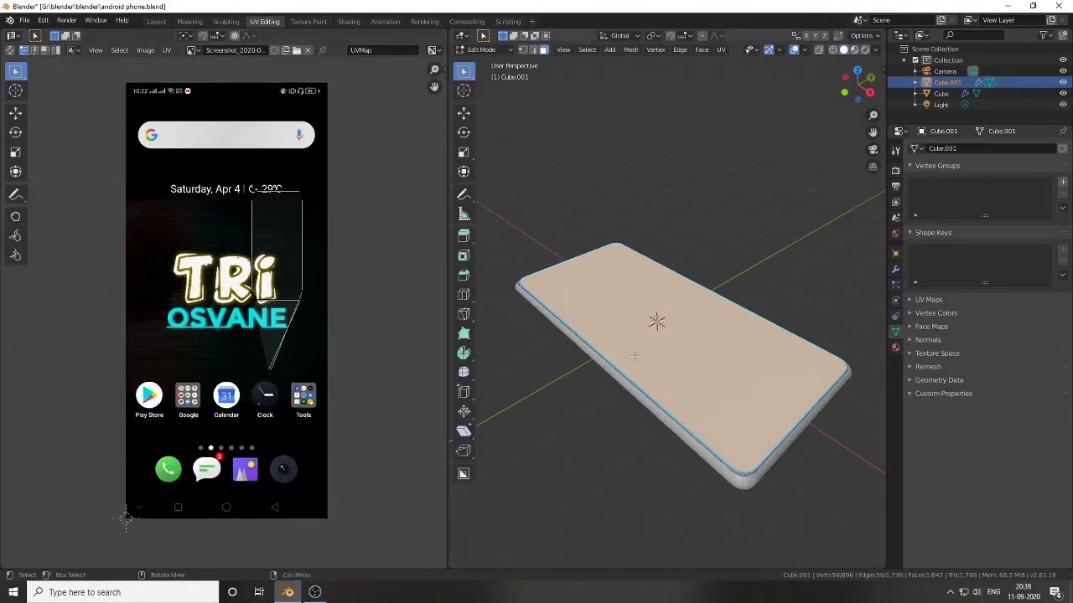
scroll(780, 294, up, 5)
scroll(566, 196, down, 2)
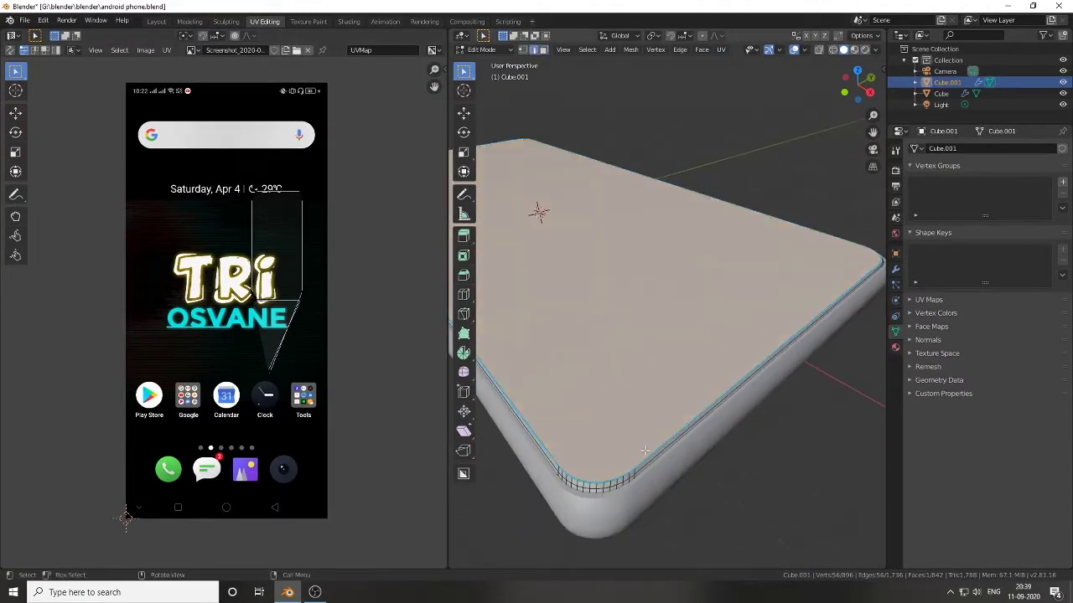
Step: Mark the top face's border edges as a seam, unwrap the top face, and return to Object Mode
right_click(622, 400)
mouse_move(633, 472)
middle_down()
mouse_move(622, 401)
mouse_move(650, 369)
middle_up()
click(615, 382)
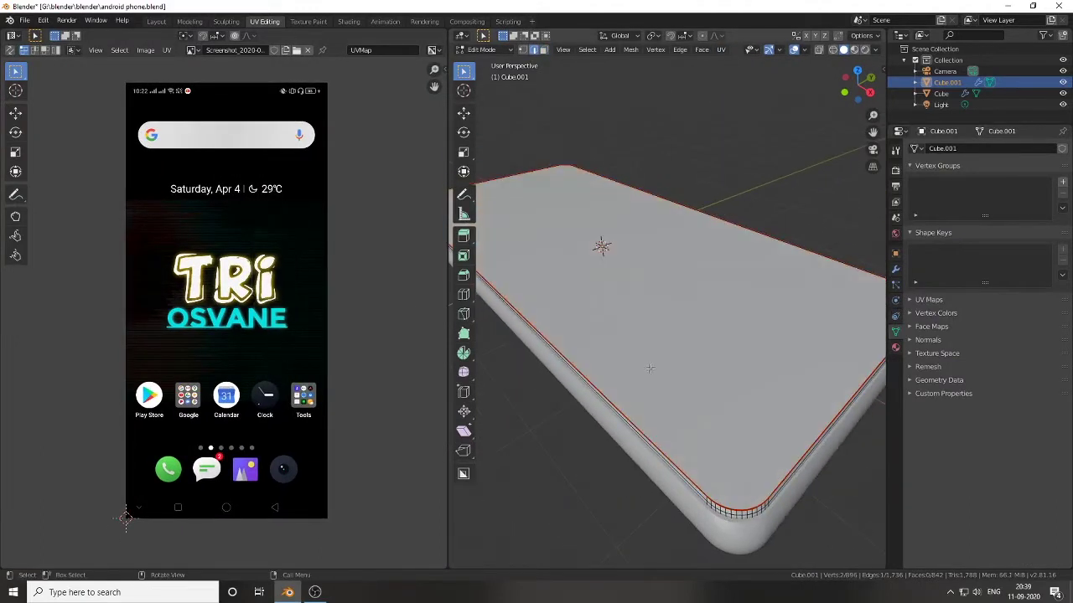
click(543, 49)
key(u)
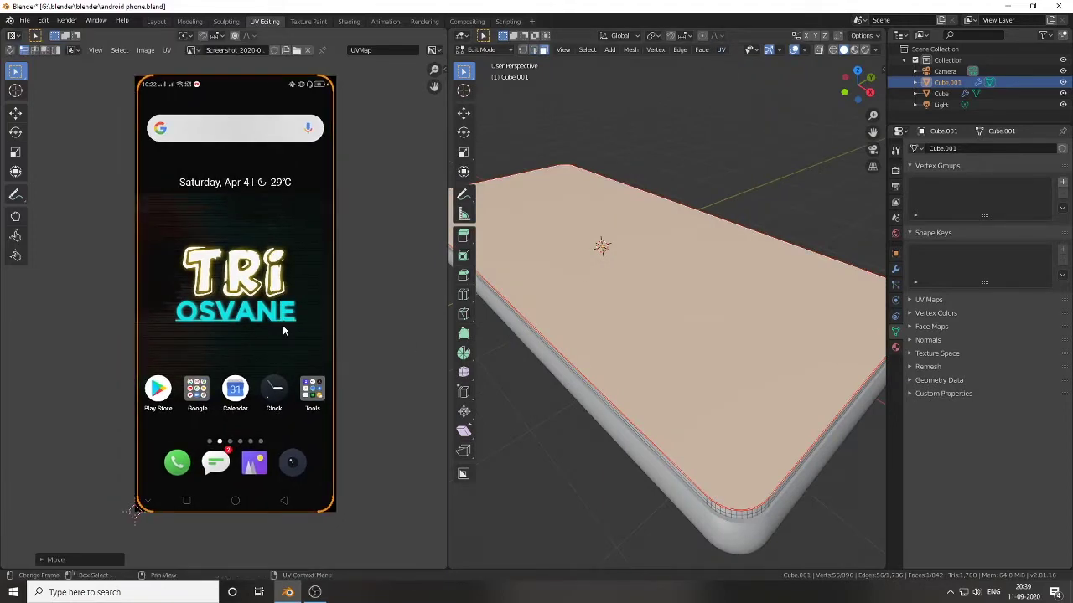
key(Tab)
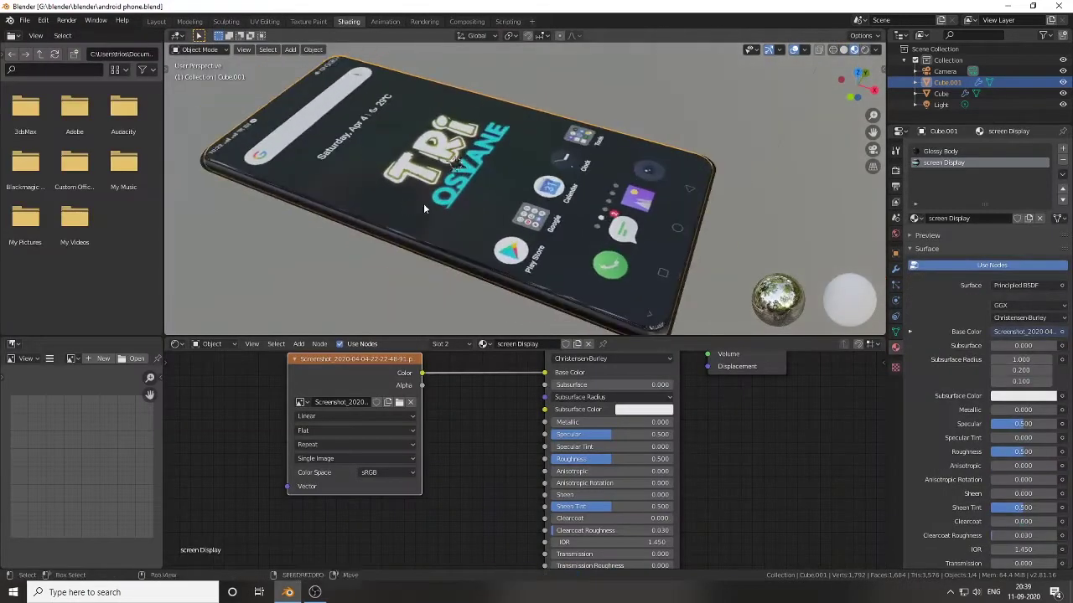
Step: Drop the screen Display material's Roughness to 0
mouse_move(423, 203)
middle_down()
mouse_move(624, 198)
mouse_move(563, 184)
middle_up()
scroll(451, 433, up, 2)
scroll(451, 434, up, 2)
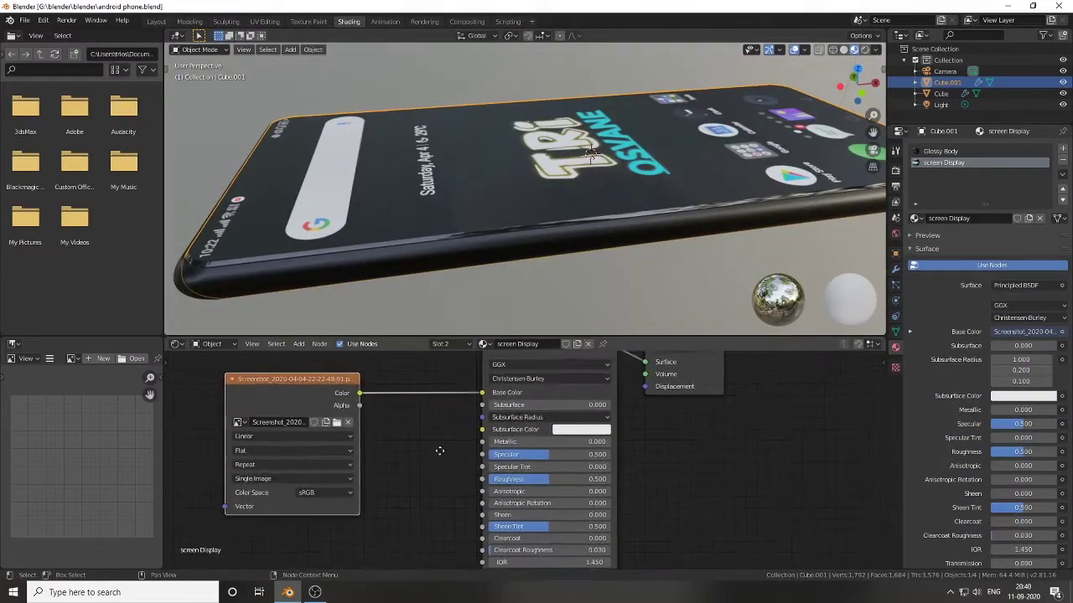
scroll(439, 447, up, 2)
drag(526, 436, 449, 436)
mouse_move(503, 201)
middle_down()
mouse_move(487, 214)
mouse_move(537, 220)
middle_up()
scroll(557, 509, down, 3)
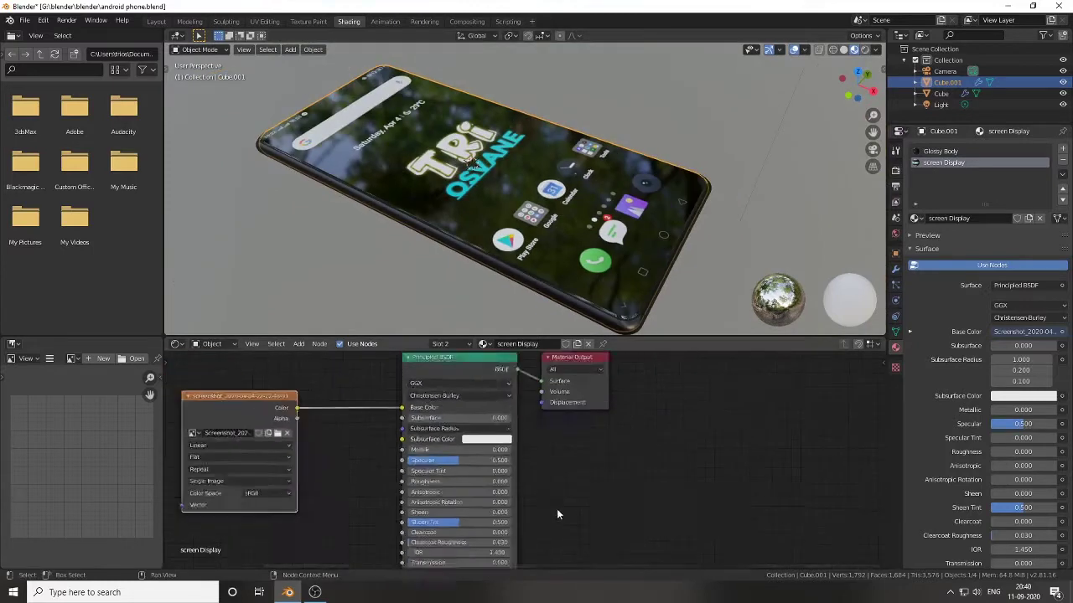
Step: Insert a Mix Shader before the output and link in an Emission node with Strength 3.5
drag(569, 387, 735, 386)
click(607, 465)
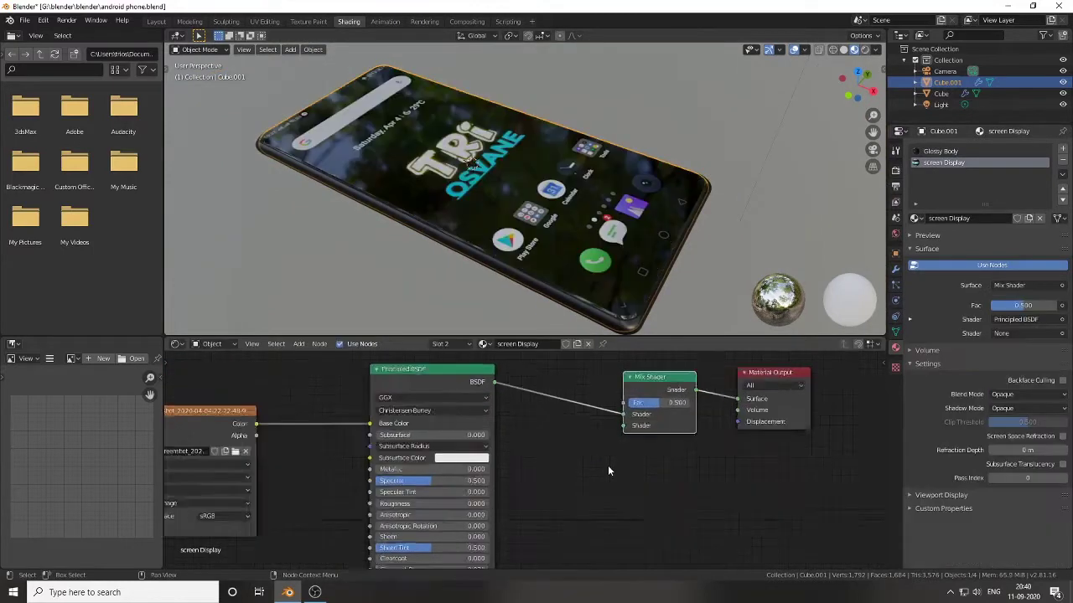
click(644, 451)
key(shift+a)
click(670, 467)
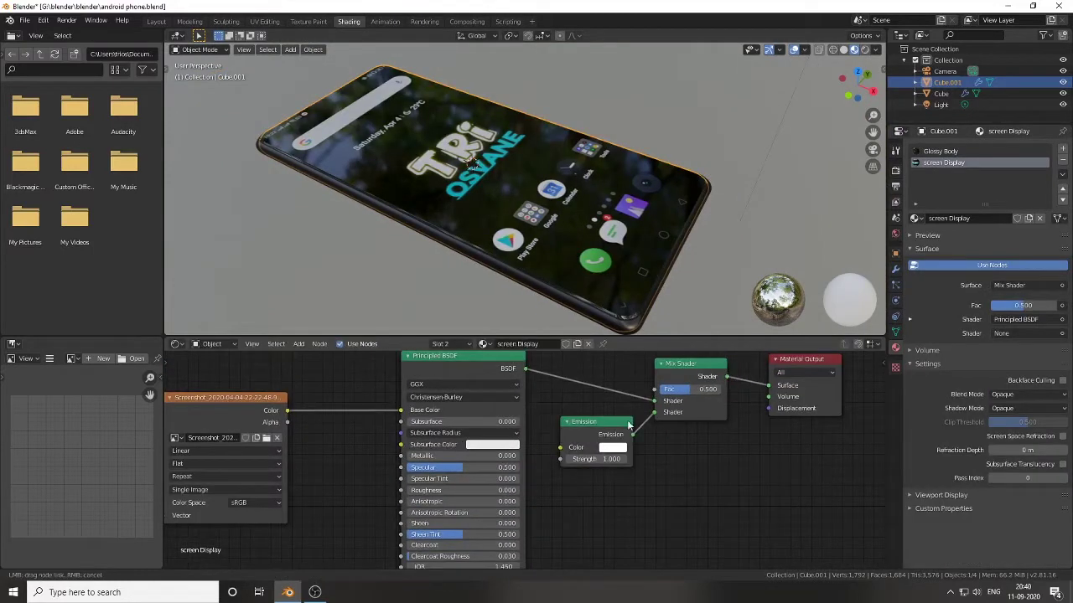
drag(629, 425, 631, 433)
scroll(503, 461, up, 4)
double_click(519, 414)
text(3.5)
key(Return)
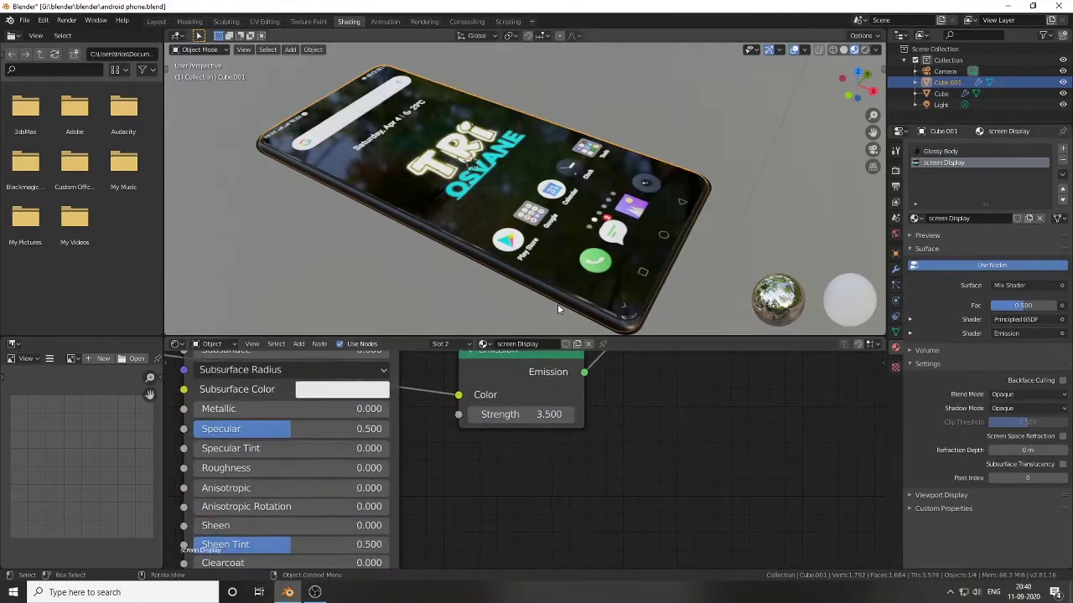
Step: Inspect the glowing screen, briefly trying zero emission before keeping Strength 3.5
middle_drag(557, 308, 499, 200)
key(BackSpace)
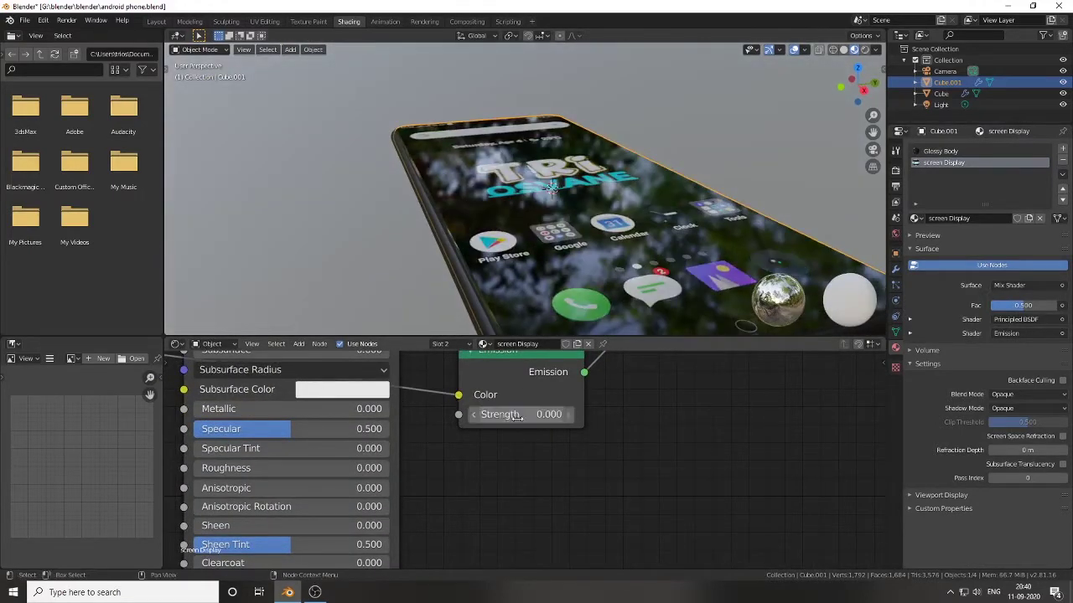
key(Escape)
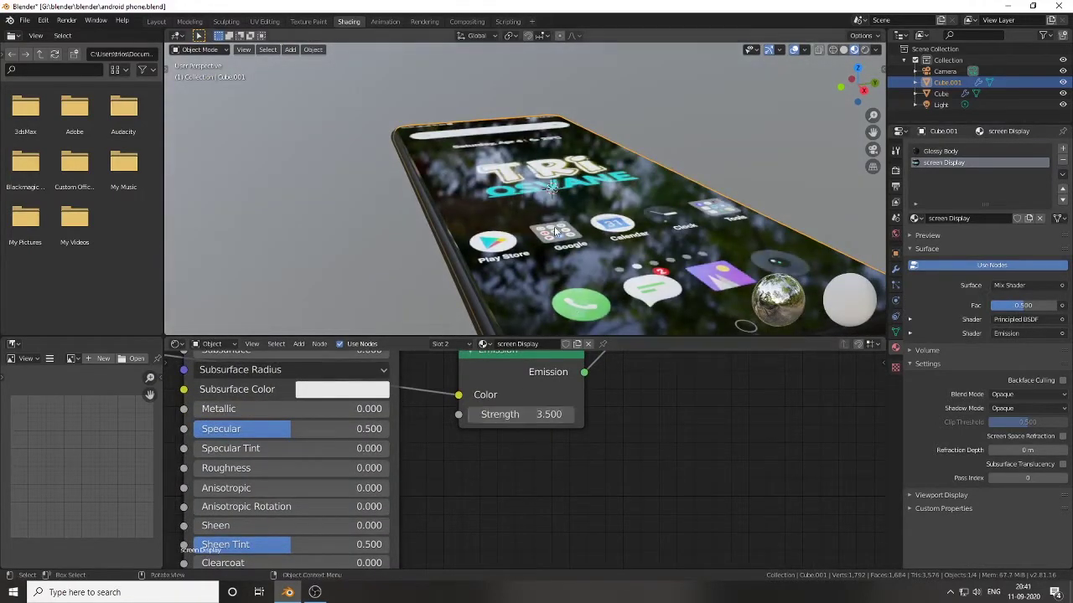
middle_drag(520, 252, 537, 486)
middle_drag(404, 516, 569, 524)
scroll(569, 524, up, 2)
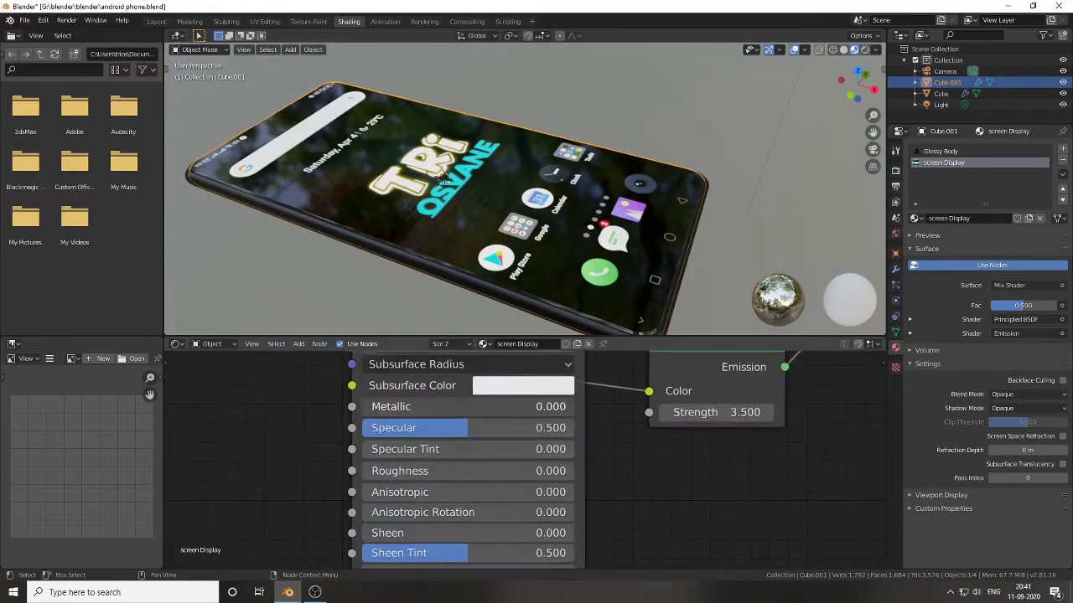
middle_drag(433, 273, 491, 307)
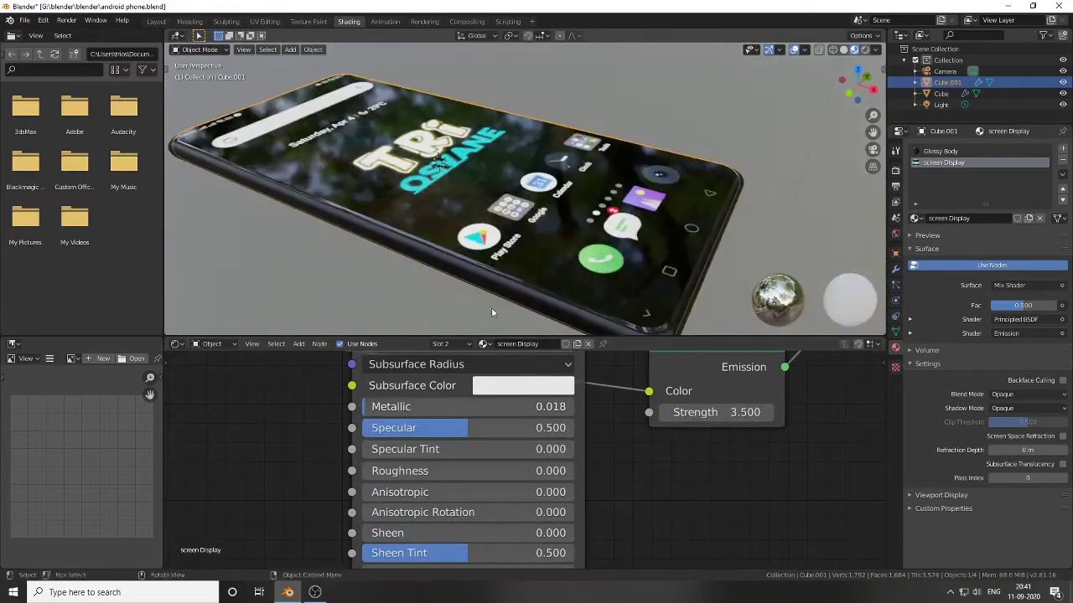
Step: In the Glossy Body material, set Specular to 0.5 and Clearcoat to 1.0
click(941, 151)
scroll(555, 352, down, 2)
scroll(621, 476, up, 2)
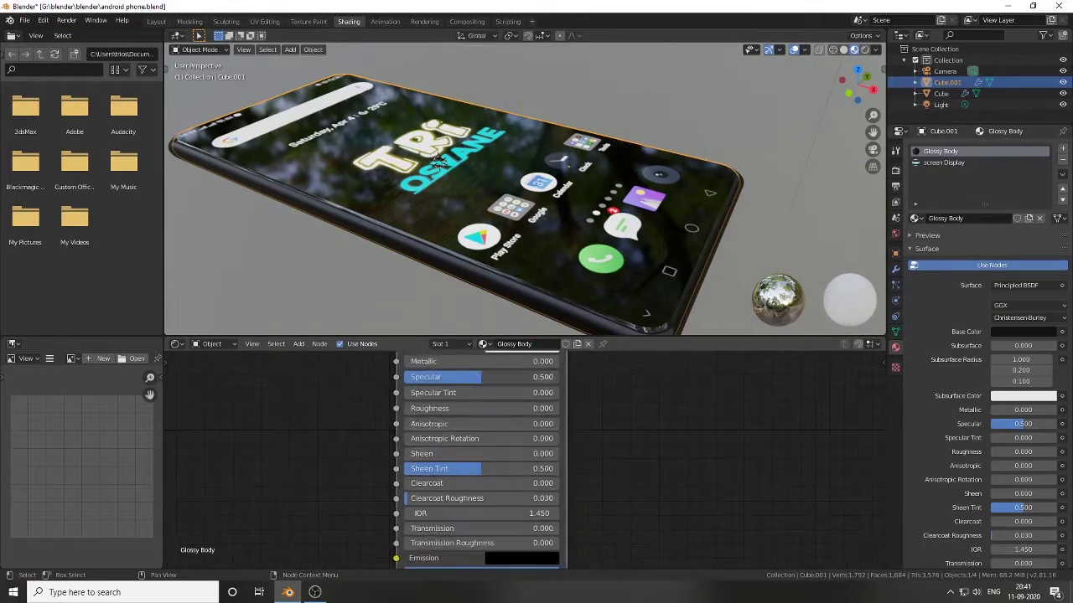
text(0.5)
key(Return)
shift+scroll(584, 448, down, 2)
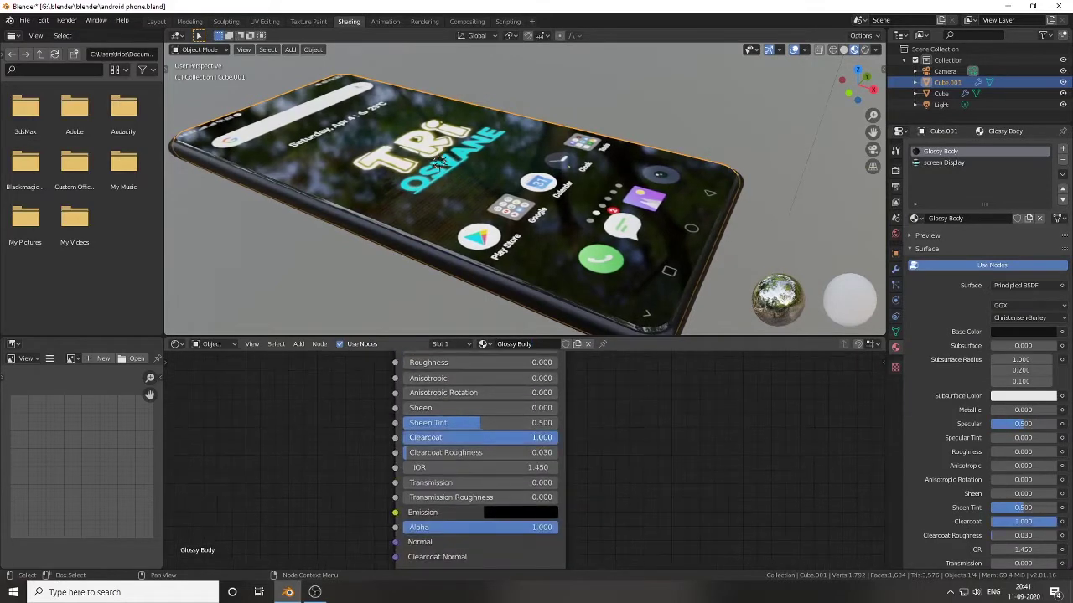
middle_drag(438, 161, 673, 315)
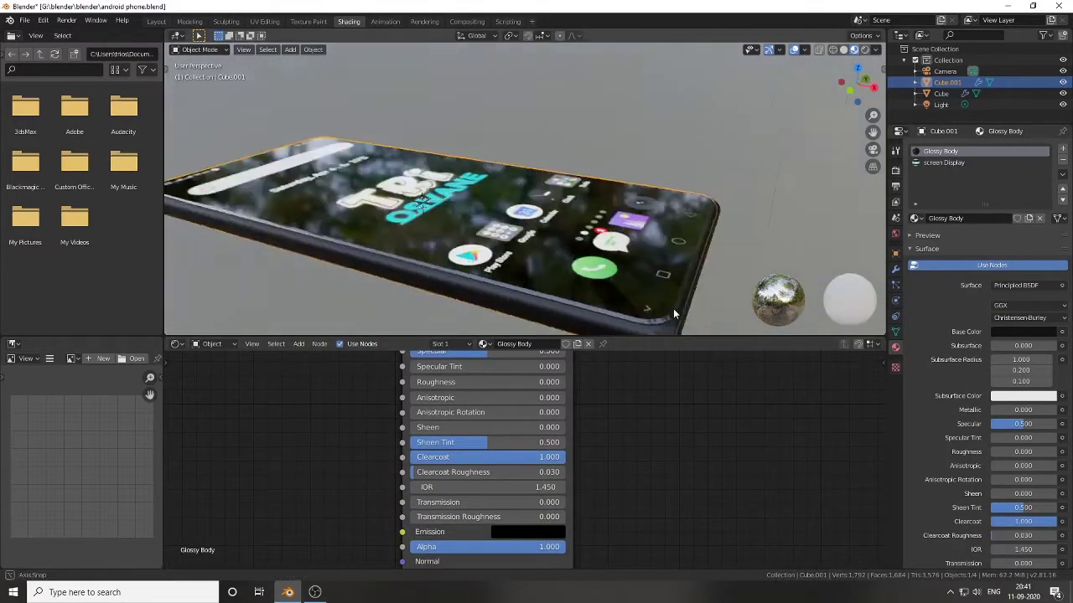
Step: Enter Edit Mode on the phone body mesh, viewing its corner
click(156, 21)
key(Tab)
scroll(537, 277, up, 3)
middle_drag(519, 251, 447, 331)
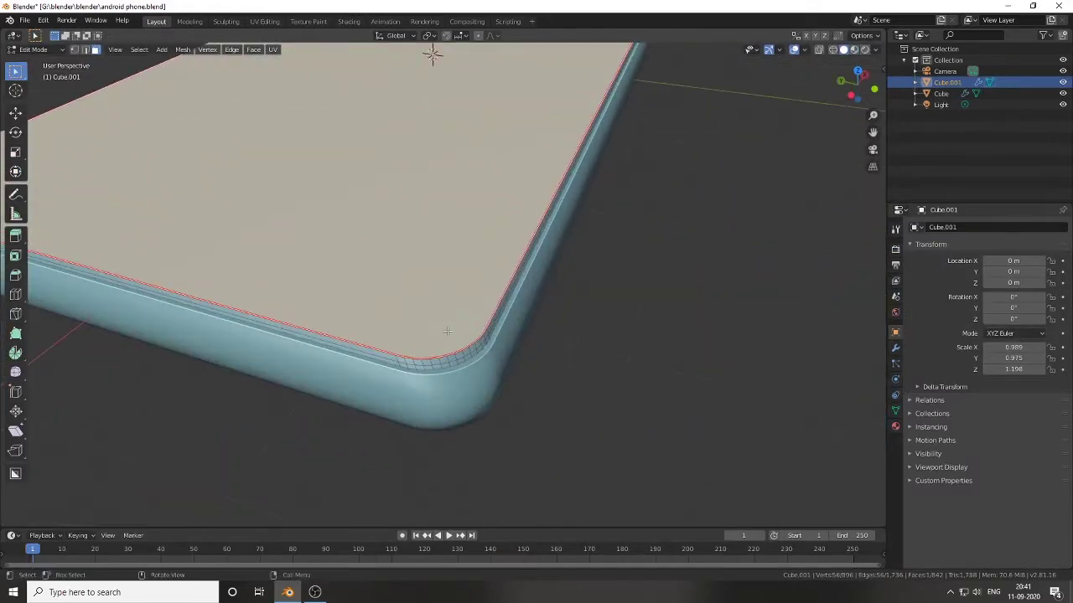
Step: Bevel the body's rim edge loop and Merge by Distance to remove duplicate vertices
key(ctrl+b)
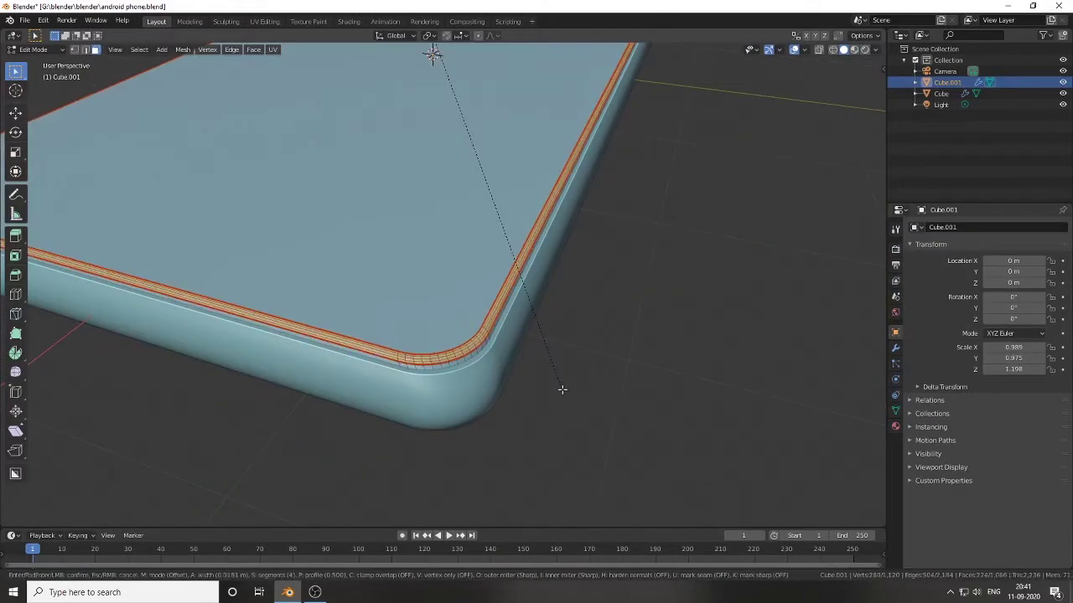
click(563, 390)
mouse_move(502, 352)
middle_down()
mouse_move(431, 400)
mouse_move(382, 376)
middle_up()
right_click(393, 437)
click(495, 536)
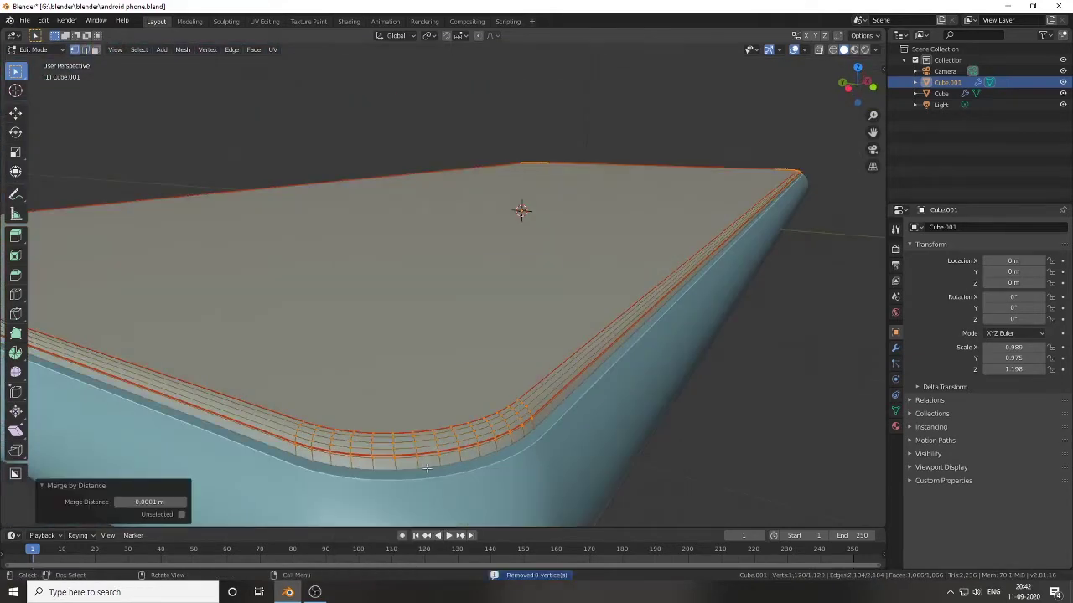
mouse_move(495, 537)
middle_down()
mouse_move(368, 414)
mouse_move(326, 460)
middle_up()
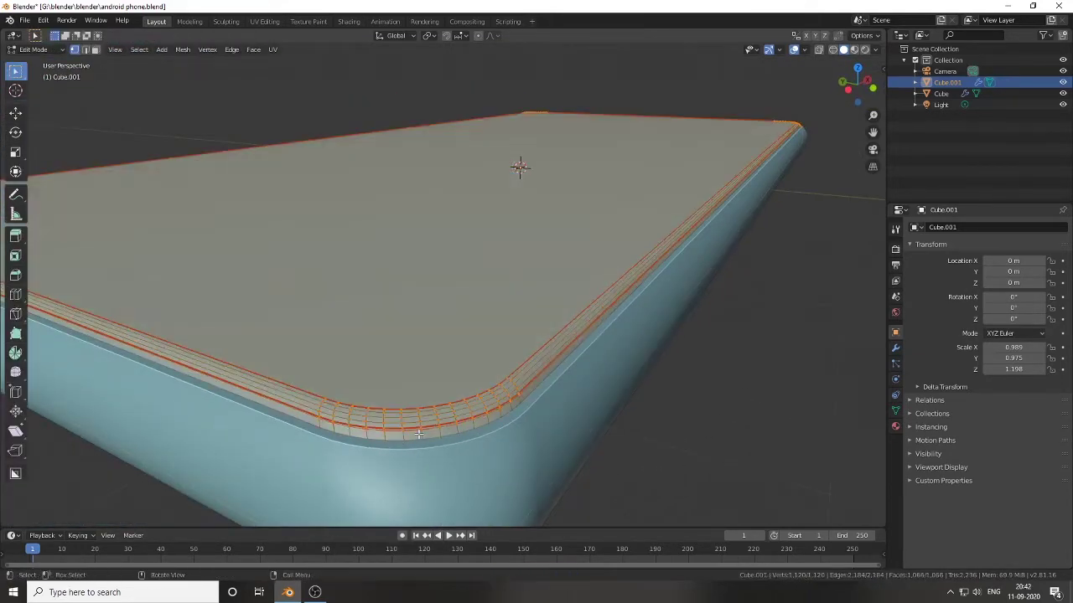
scroll(346, 460, down, 5)
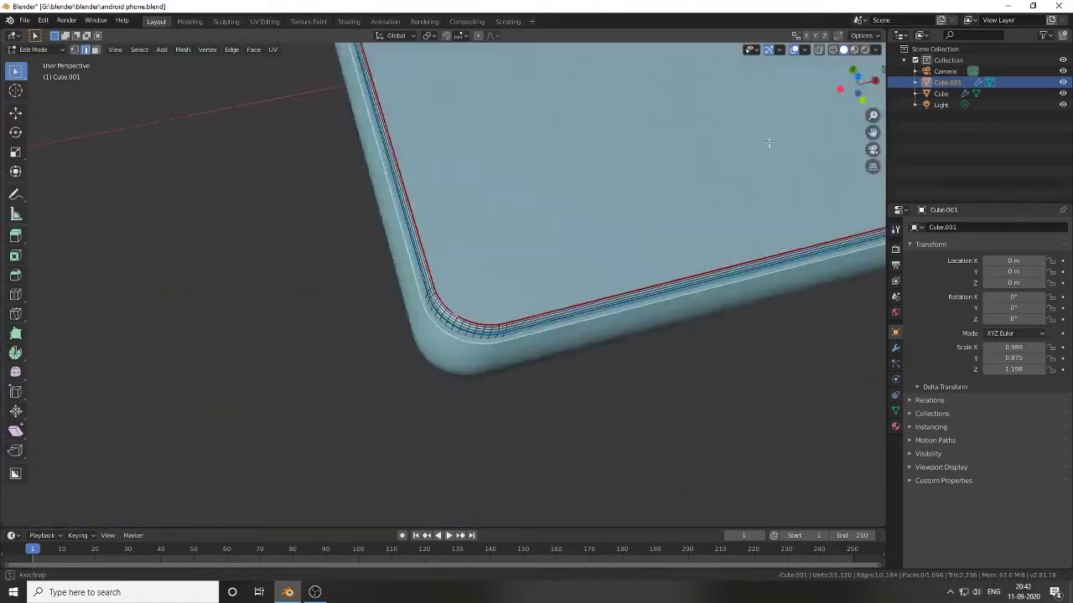
mouse_move(346, 459)
middle_down()
mouse_move(497, 393)
mouse_move(507, 336)
mouse_move(451, 353)
middle_up()
Step: In Object Mode, scale the body to Z 1.228 and raise it 0.0111 m
key(z)
key(Tab)
scroll(506, 335, up, 3)
key(s)
key(z)
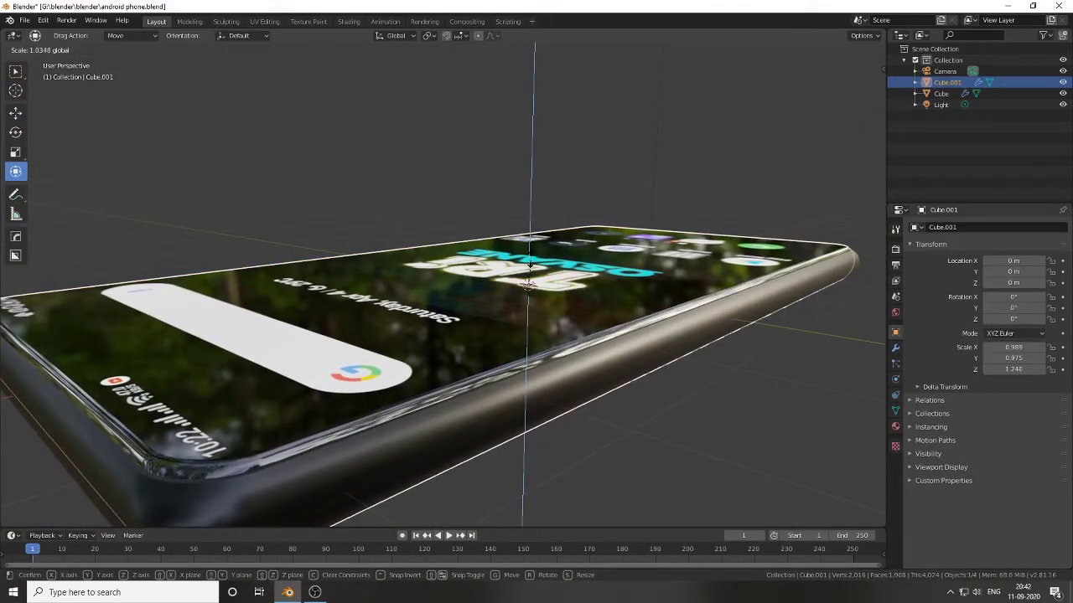
click(529, 285)
mouse_move(515, 299)
middle_down()
mouse_move(647, 340)
mouse_move(370, 319)
mouse_move(386, 335)
middle_up()
middle_drag(324, 260, 282, 283)
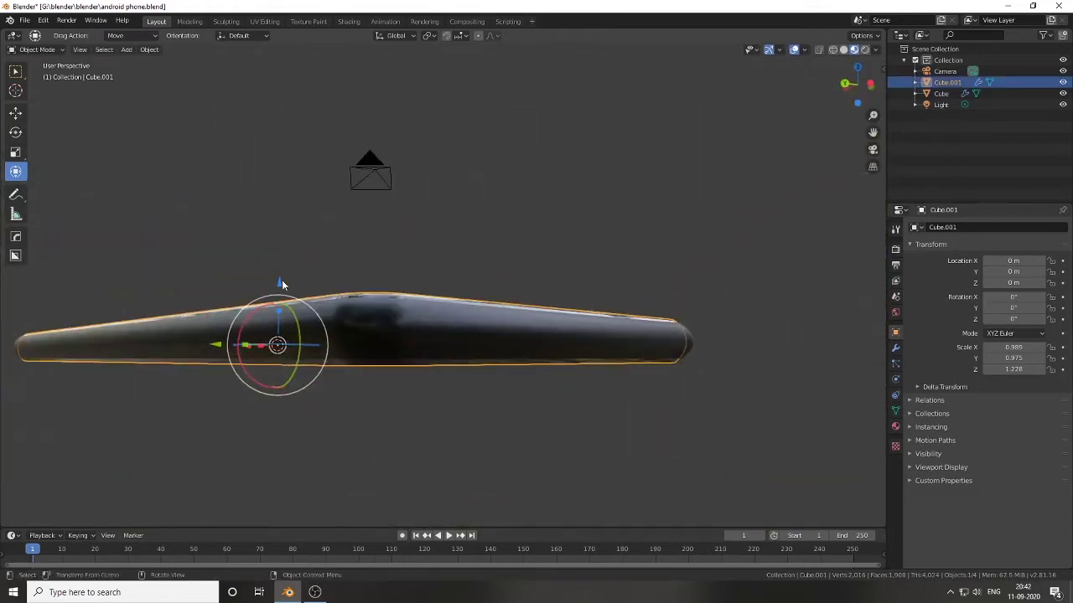
drag(282, 282, 277, 289)
click(277, 345)
Step: Select the screen object and enter its Edit Mode
mouse_move(361, 383)
middle_down()
mouse_move(240, 443)
mouse_move(268, 326)
mouse_move(372, 288)
mouse_move(367, 346)
mouse_move(354, 363)
mouse_move(394, 352)
middle_up()
click(941, 93)
key(Tab)
middle_drag(844, 52, 531, 391)
Step: Select the screen's top face and inset it
click(818, 49)
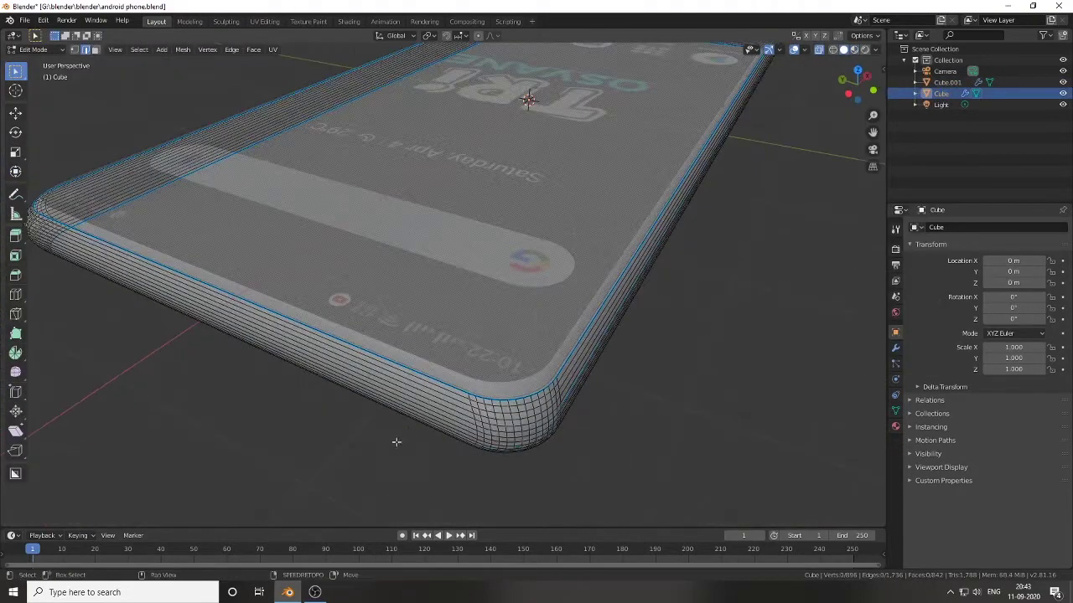
click(490, 126)
key(alt+z)
middle_drag(490, 126, 528, 407)
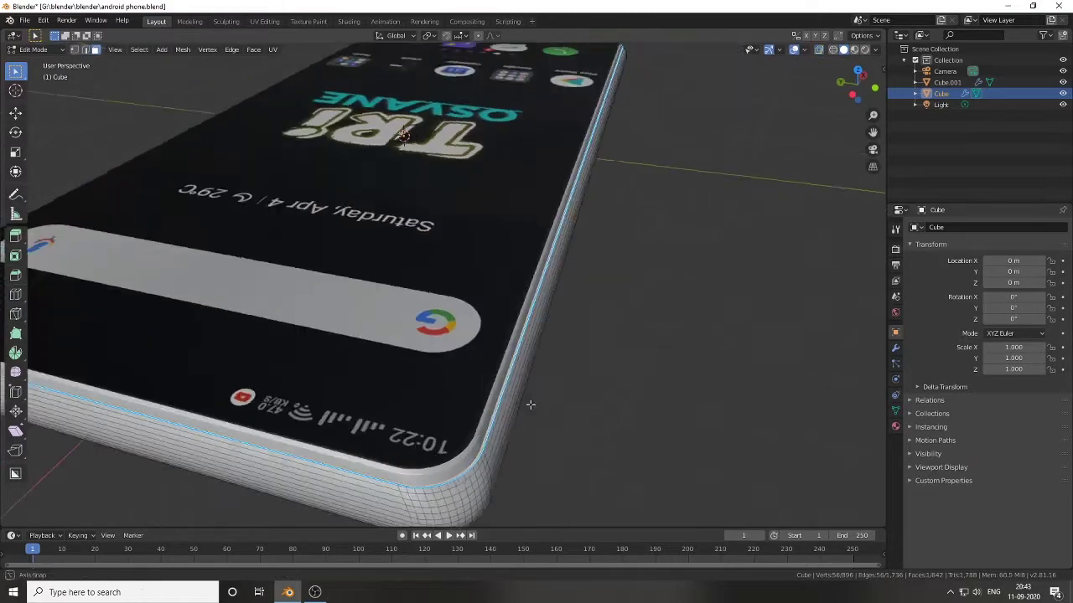
scroll(528, 407, up, 3)
scroll(528, 408, up, 2)
key(i)
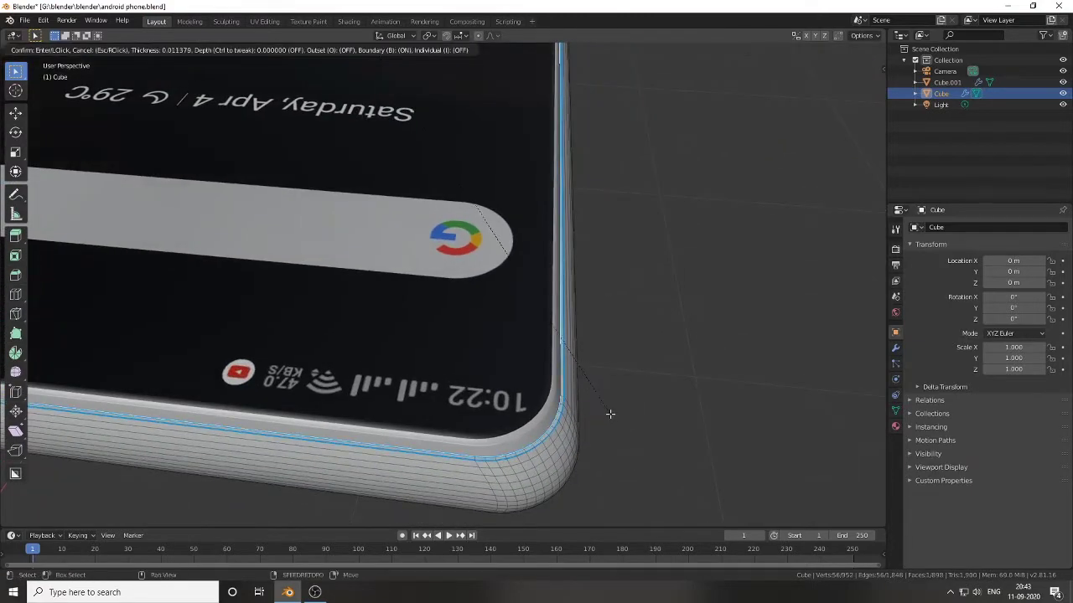
click(610, 414)
Step: Select the screen's rim edges, inset a thin strip, and extrude it inward along normals
mouse_move(611, 414)
middle_down()
mouse_move(592, 431)
mouse_move(486, 332)
mouse_move(512, 361)
mouse_move(384, 354)
mouse_move(502, 293)
mouse_move(567, 302)
mouse_move(425, 314)
mouse_move(390, 348)
mouse_move(334, 374)
middle_up()
ctrl+click(469, 353)
ctrl+click(390, 348)
ctrl+click(390, 347)
middle_drag(353, 409, 643, 344)
key(i)
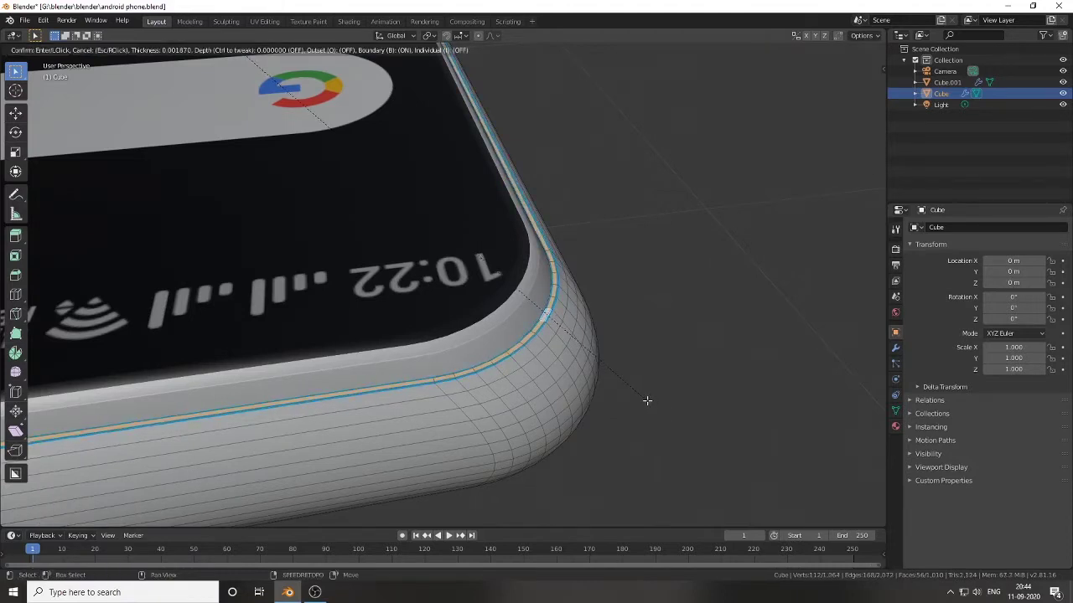
click(647, 401)
right_click(593, 201)
click(578, 229)
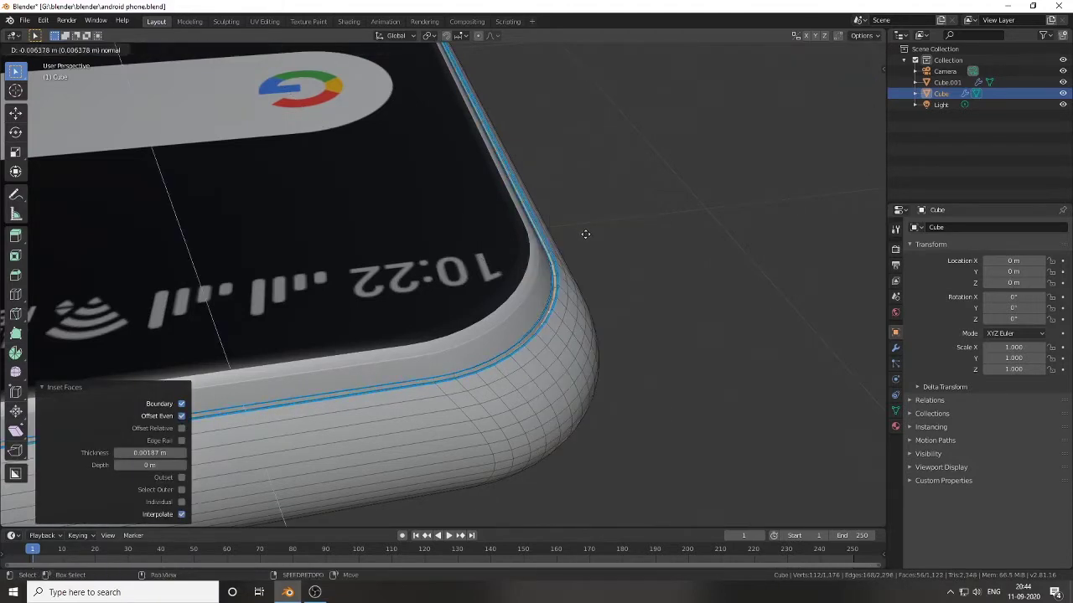
Step: Return to Object Mode and view the whole phone
key(Tab)
mouse_move(585, 234)
middle_down()
mouse_move(726, 276)
mouse_move(531, 323)
mouse_move(391, 387)
mouse_move(322, 322)
mouse_move(396, 323)
mouse_move(456, 297)
mouse_move(545, 206)
mouse_move(445, 390)
mouse_move(367, 342)
mouse_move(580, 455)
mouse_move(290, 361)
mouse_move(297, 307)
mouse_move(492, 289)
mouse_move(472, 337)
mouse_move(399, 375)
mouse_move(671, 152)
middle_up()
scroll(407, 386, down, 2)
scroll(406, 386, up, 3)
scroll(322, 323, down, 3)
Step: Add a cube, flatten it on Z and resize it into a thin slab beside the phone's long edge
key(shift+a)
click(444, 367)
scroll(445, 366, down, 3)
click(854, 71)
scroll(556, 280, up, 3)
key(s)
key(z)
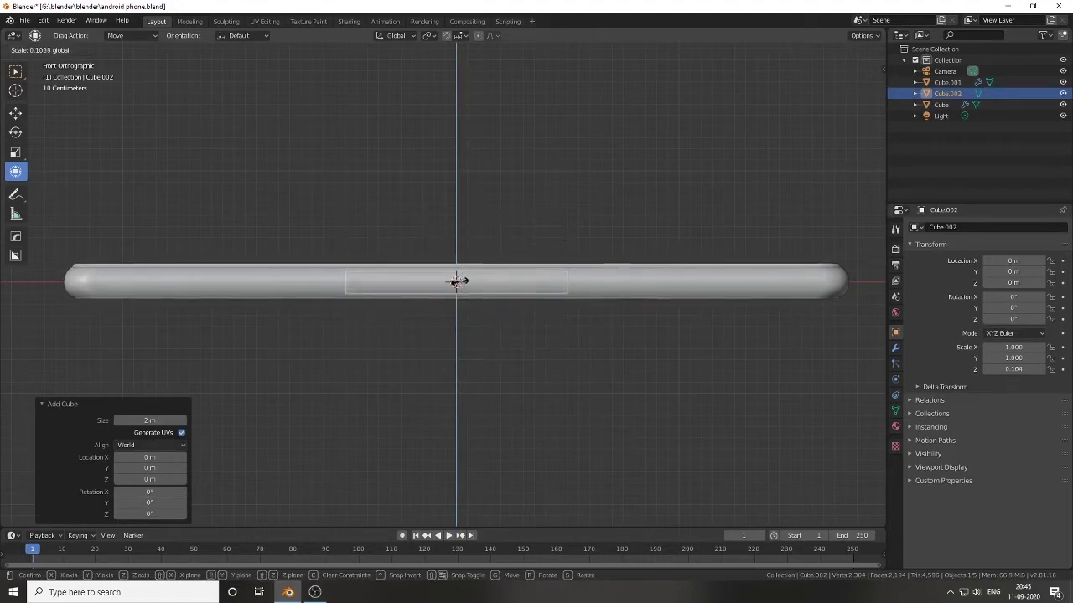
click(488, 285)
click(466, 280)
shift+middle_drag(466, 280, 610, 302)
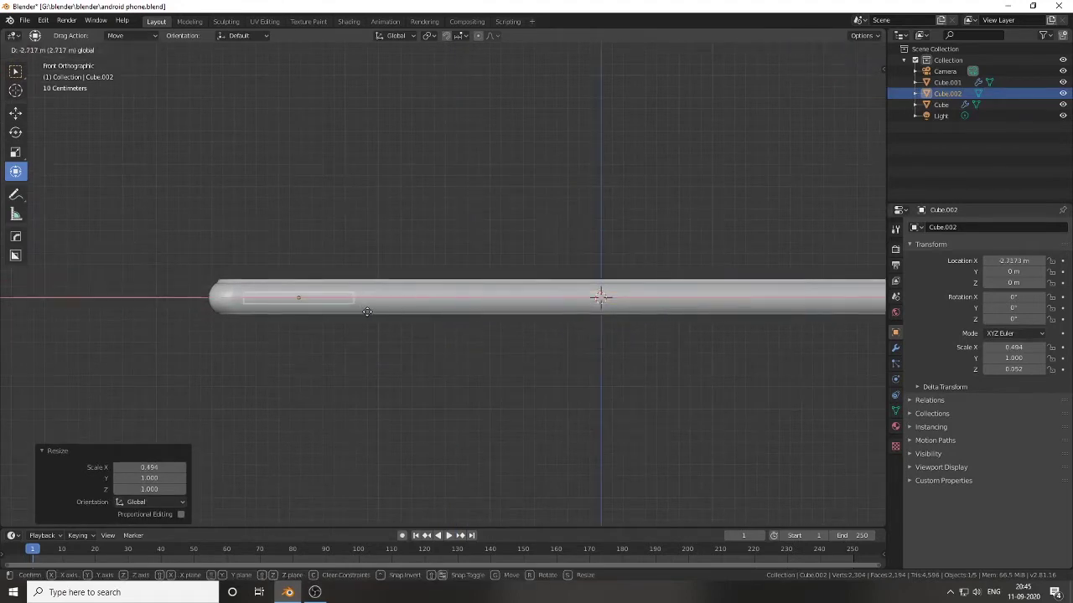
click(367, 312)
mouse_move(367, 311)
middle_down()
mouse_move(232, 331)
mouse_move(513, 348)
middle_up()
click(210, 335)
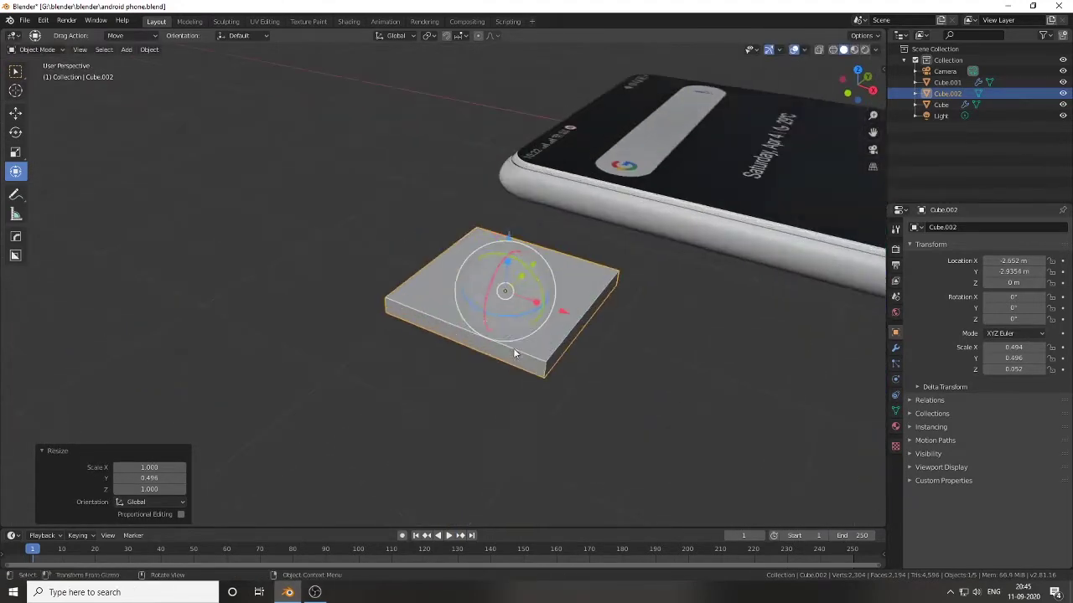
Step: Apply the slab's scale and reframe it in the front view
key(ctrl+a)
click(514, 347)
key(KP_1)
scroll(425, 280, up, 3)
click(412, 243)
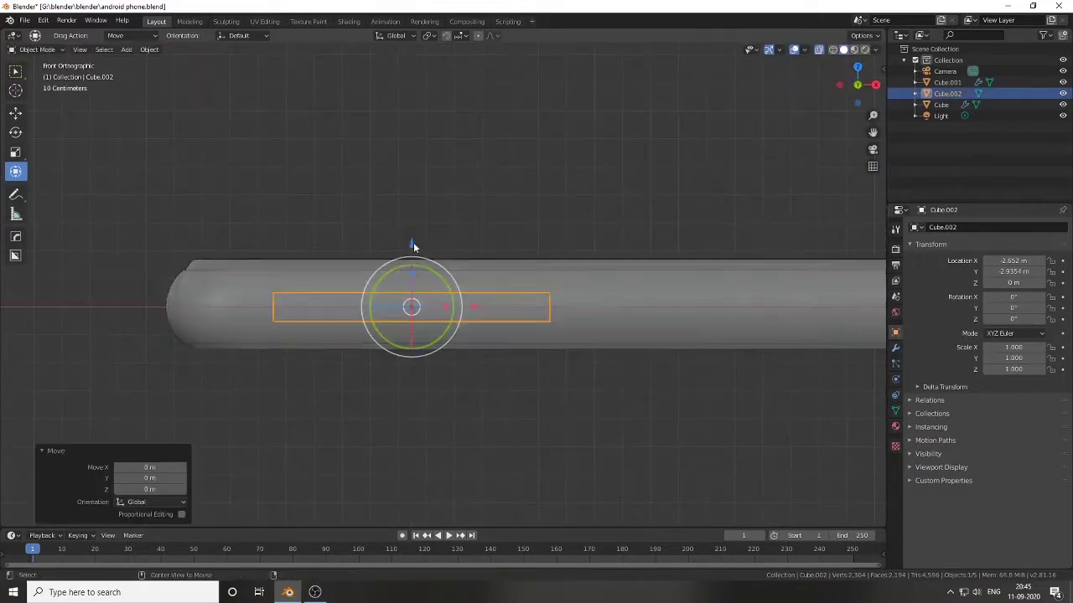
key(Escape)
middle_drag(493, 340, 804, 270)
Step: Give the slab rounded ends and smooth shading, and narrow it to 0.703 on X
key(Tab)
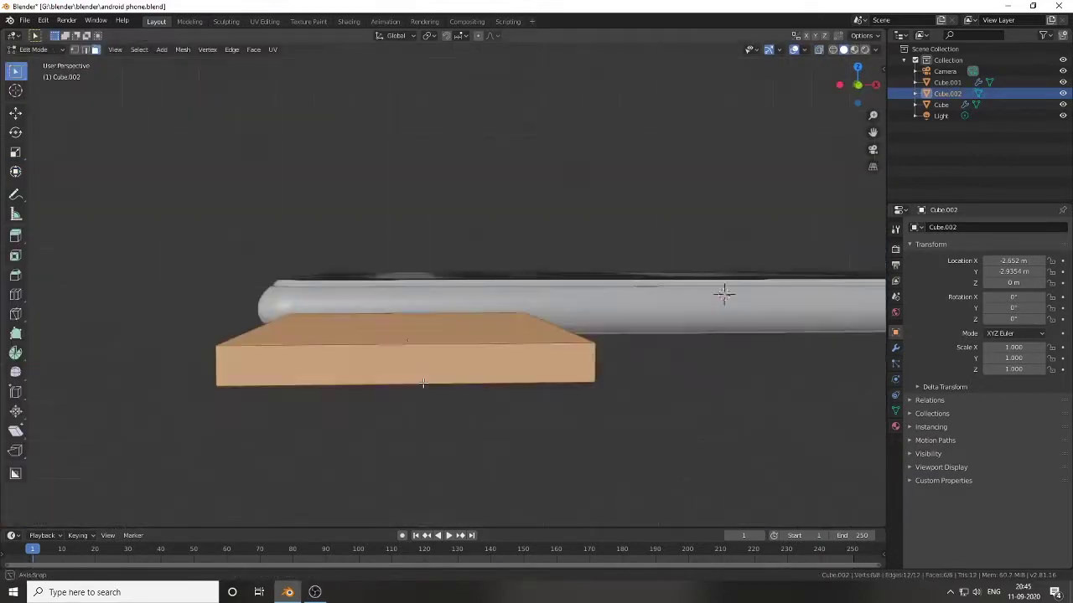
key(alt+a)
mouse_move(723, 294)
middle_down()
mouse_move(235, 328)
mouse_move(556, 332)
mouse_move(640, 251)
middle_up()
key(KP_1)
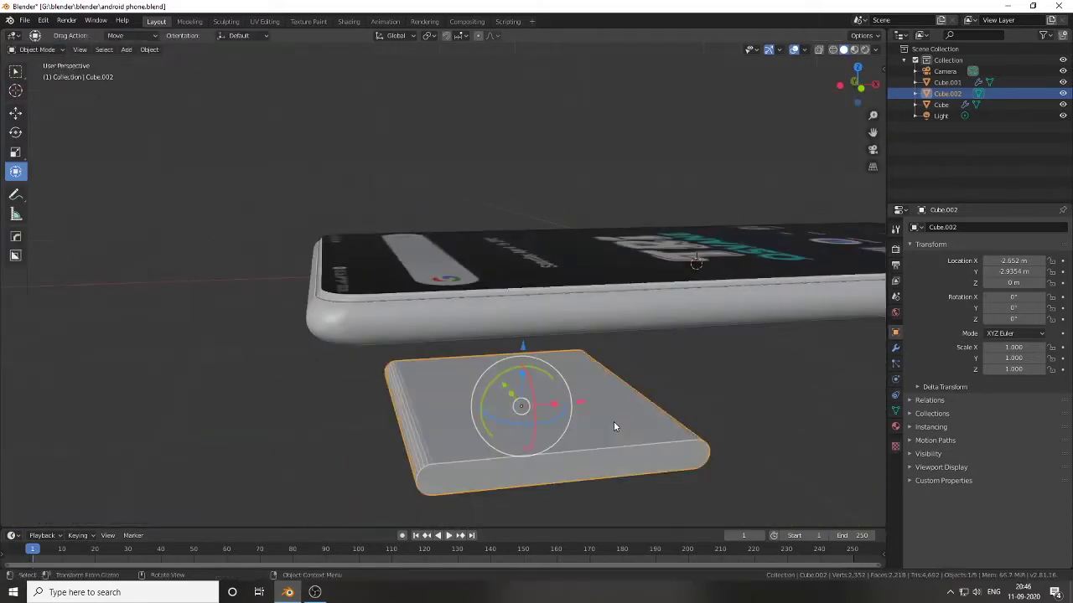
right_click(614, 422)
click(589, 453)
middle_drag(561, 459, 359, 358)
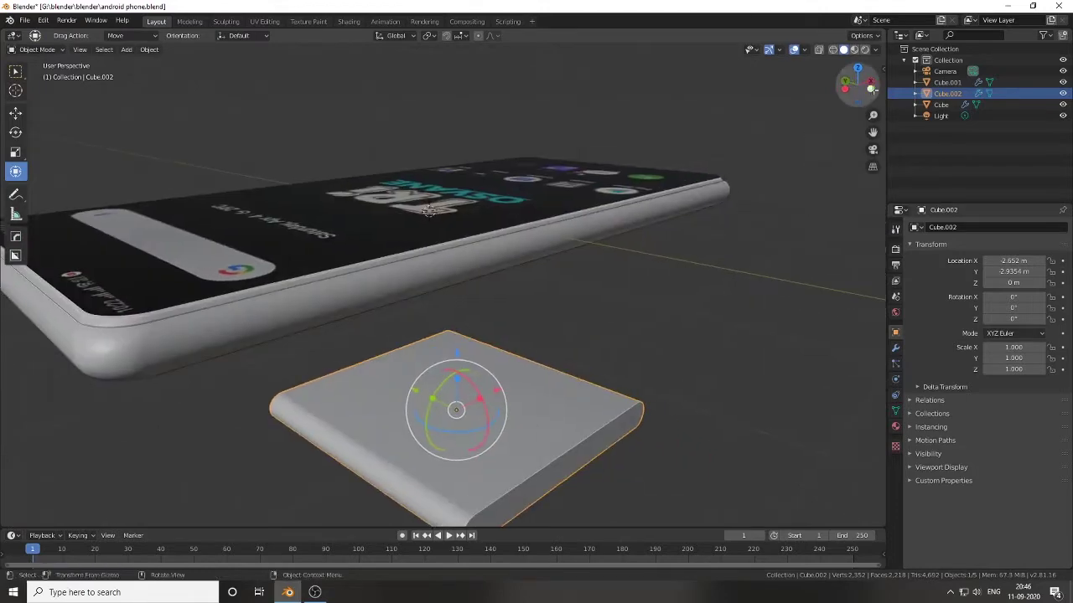
key(KP_1)
click(313, 350)
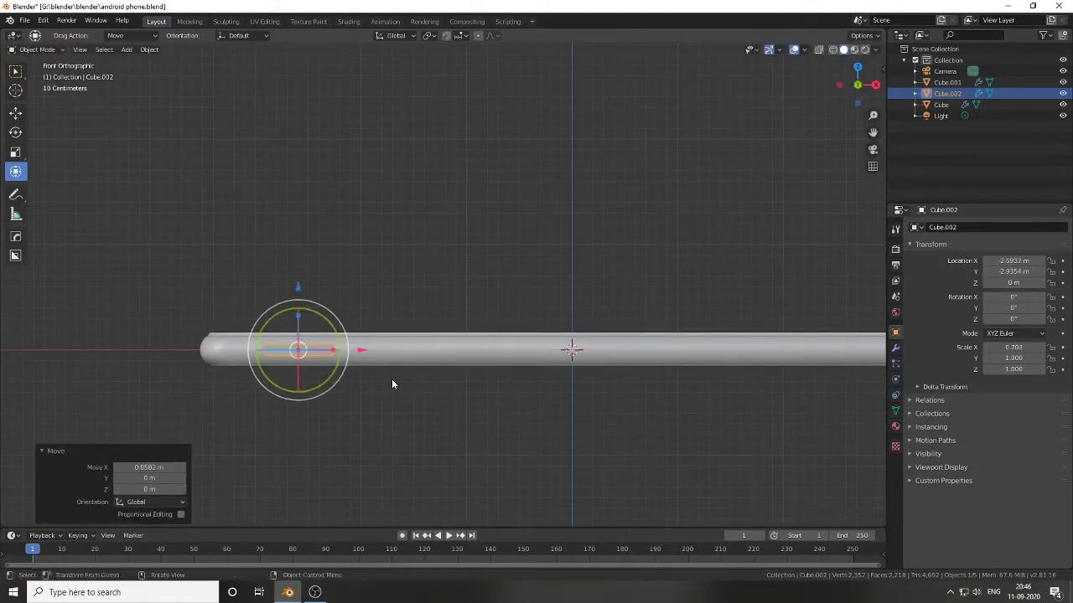
Step: Duplicate the button slab and resize the copy
scroll(322, 381, down, 2)
key(s)
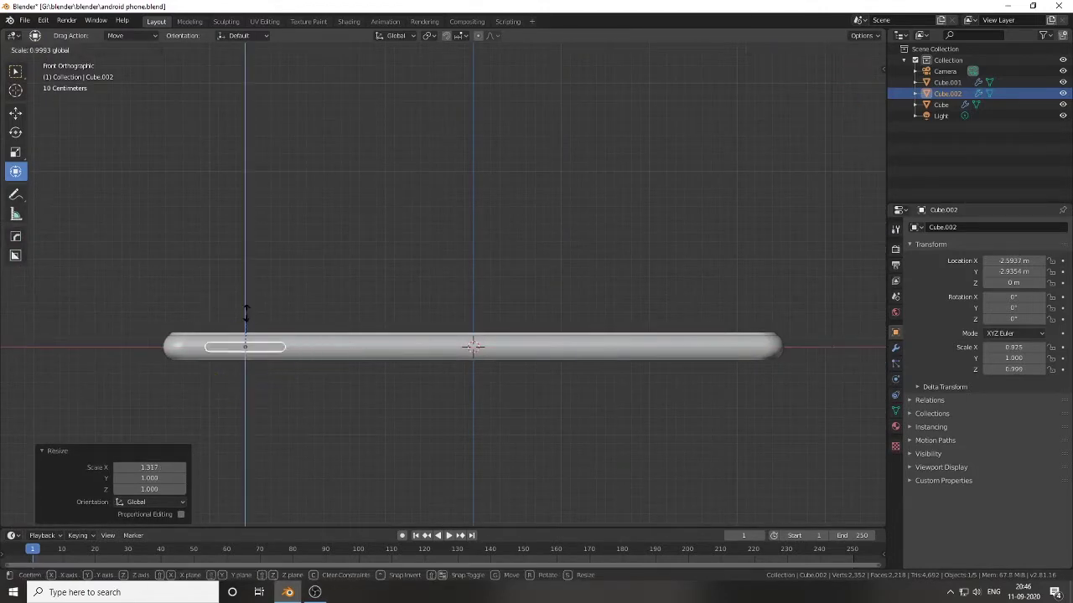
key(shift+d)
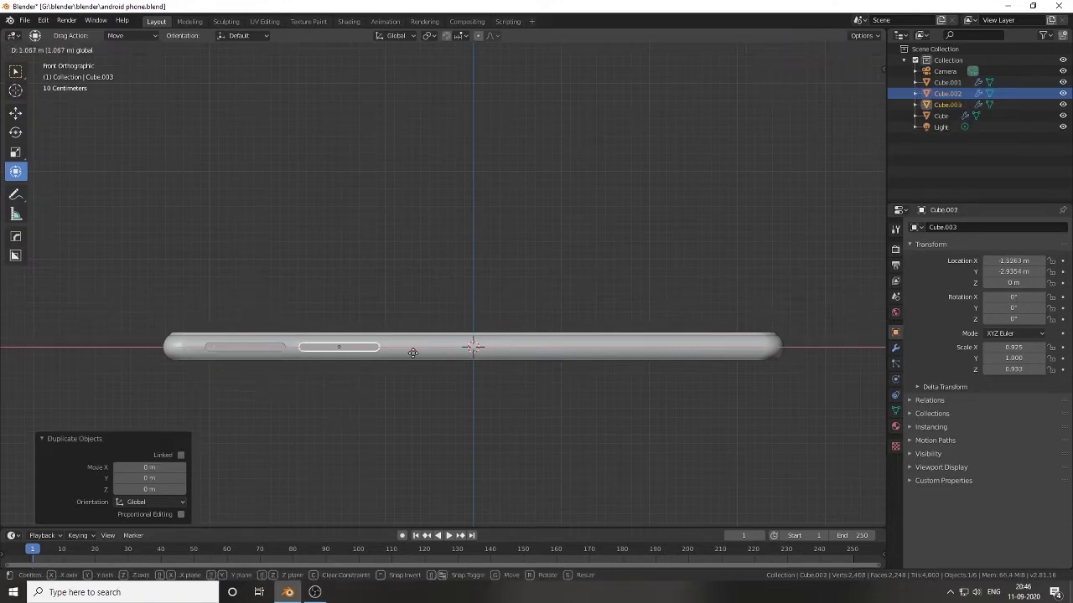
click(339, 374)
scroll(339, 374, up, 2)
key(s)
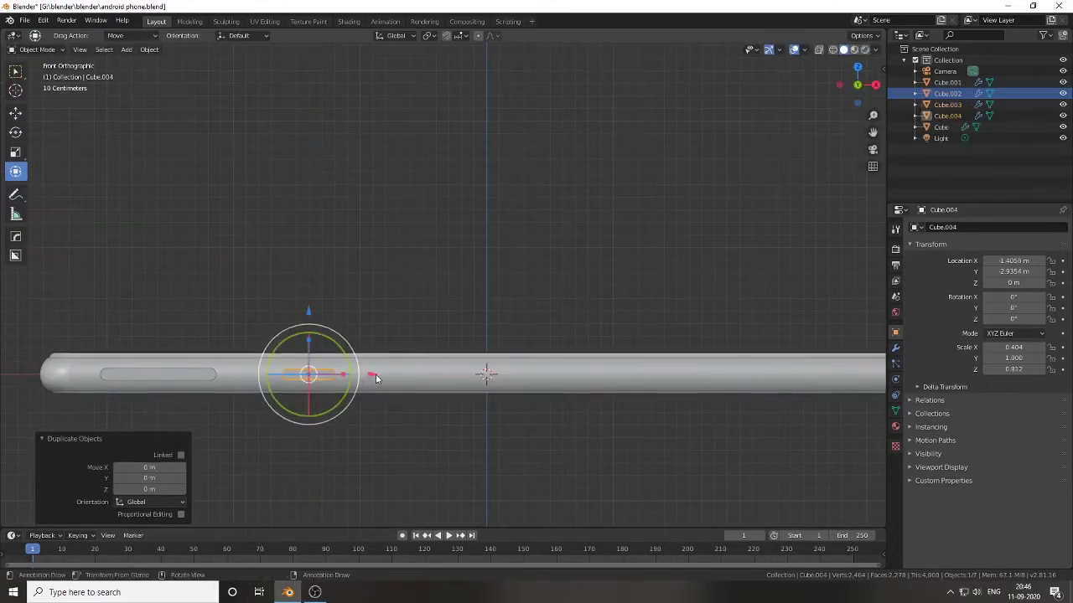
right_click(444, 382)
middle_drag(443, 382, 400, 292)
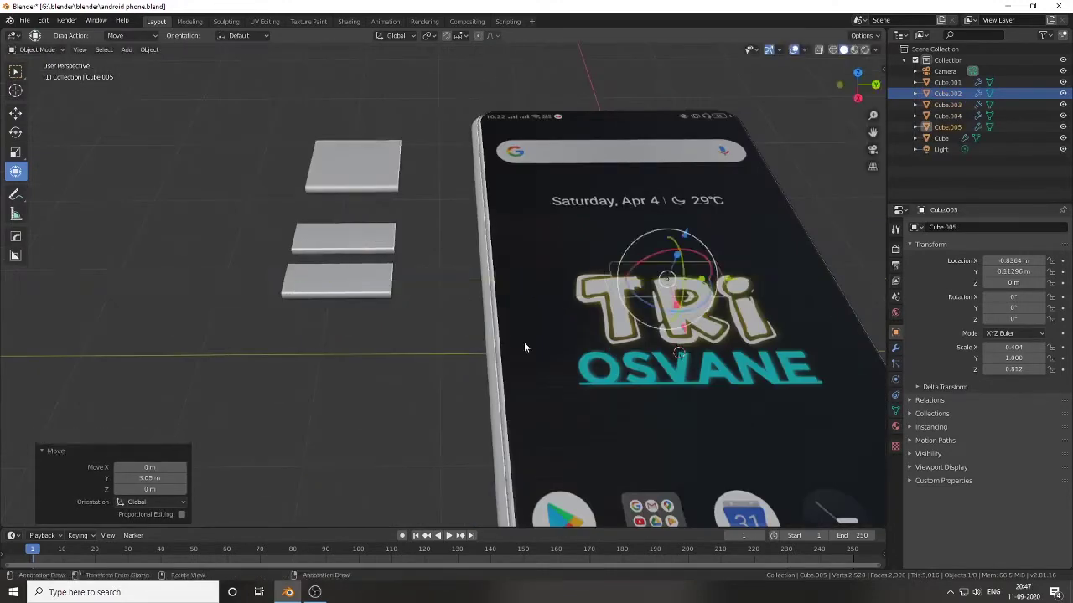
mouse_move(524, 346)
middle_down()
mouse_move(752, 323)
mouse_move(622, 279)
middle_up()
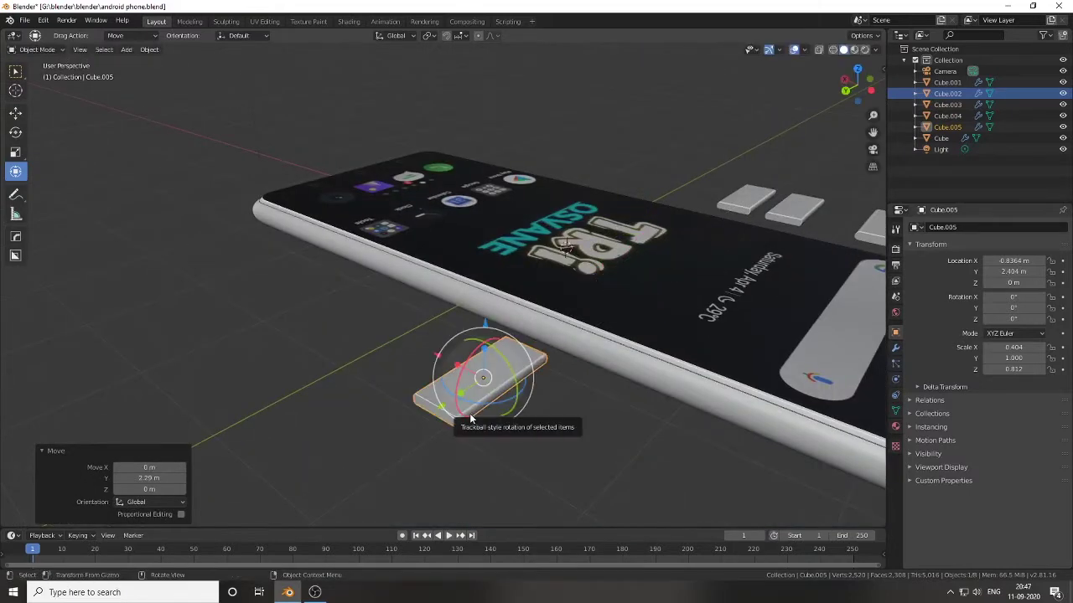
Step: Select another button copy and move it along the phone's length
click(845, 89)
mouse_move(562, 319)
middle_down()
mouse_move(560, 350)
mouse_move(354, 333)
middle_up()
click(354, 333)
right_click(503, 364)
right_click(356, 380)
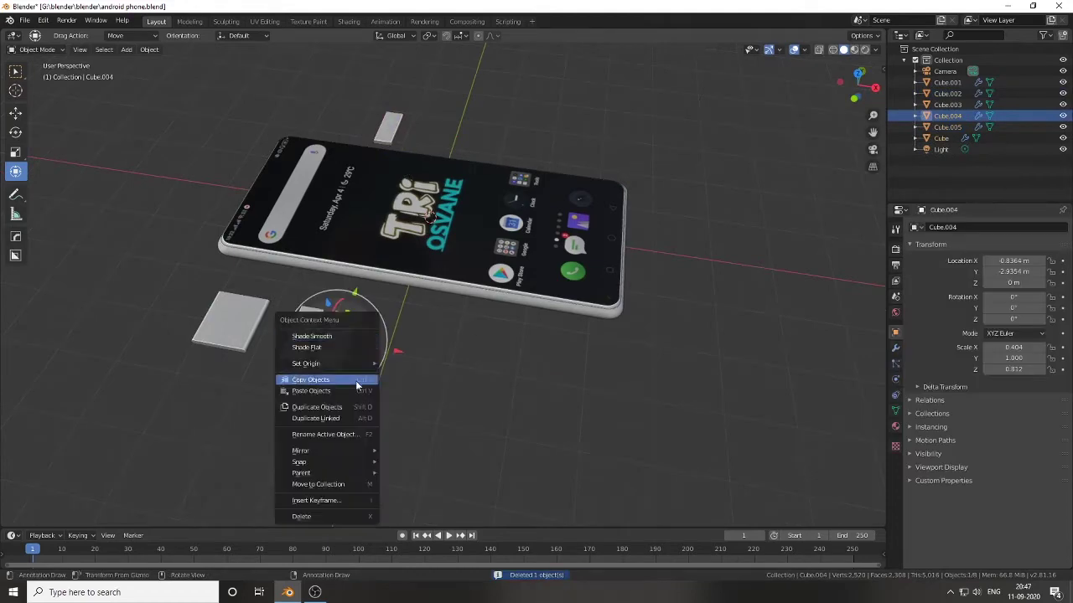
drag(369, 345, 556, 366)
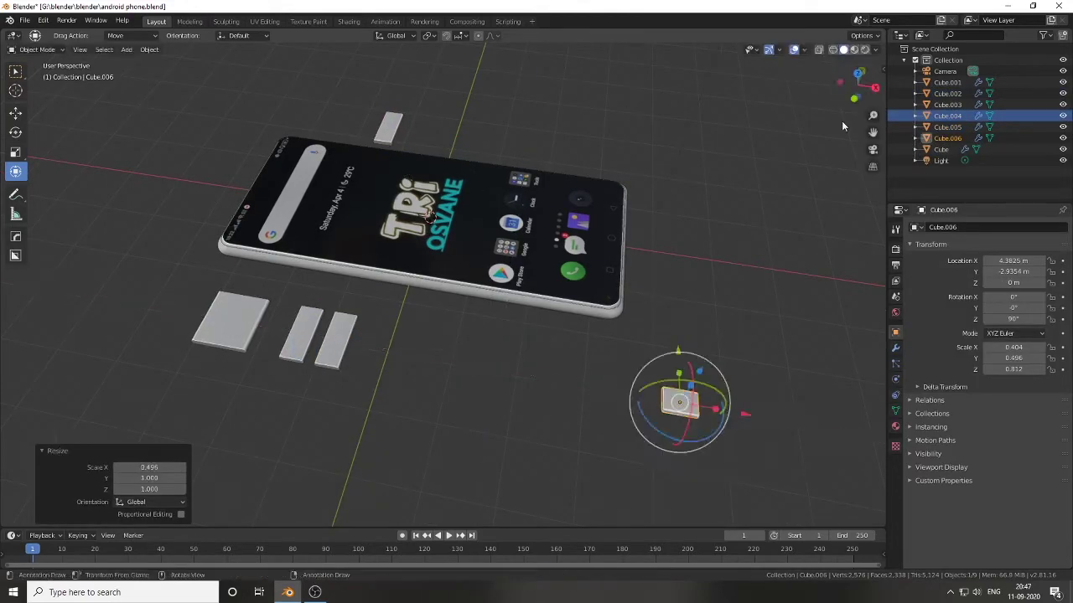
Step: Snap the rotated copy Cube.006 to the cursor and slide it to the phone's short end as a port
click(874, 87)
drag(335, 249, 519, 251)
scroll(538, 254, up, 3)
scroll(462, 192, up, 4)
click(150, 49)
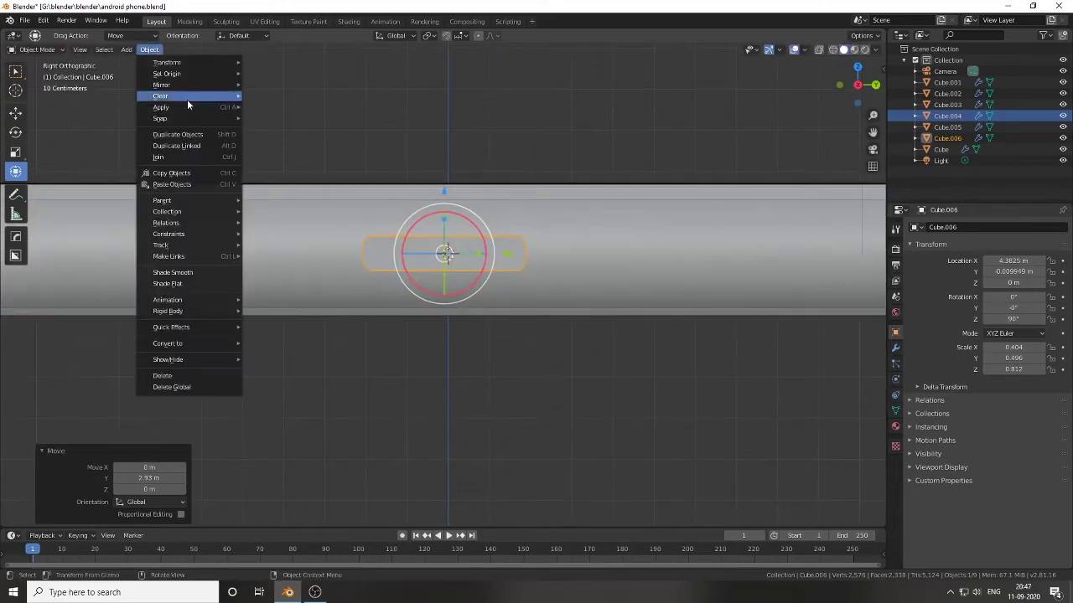
click(312, 129)
middle_drag(490, 302, 133, 188)
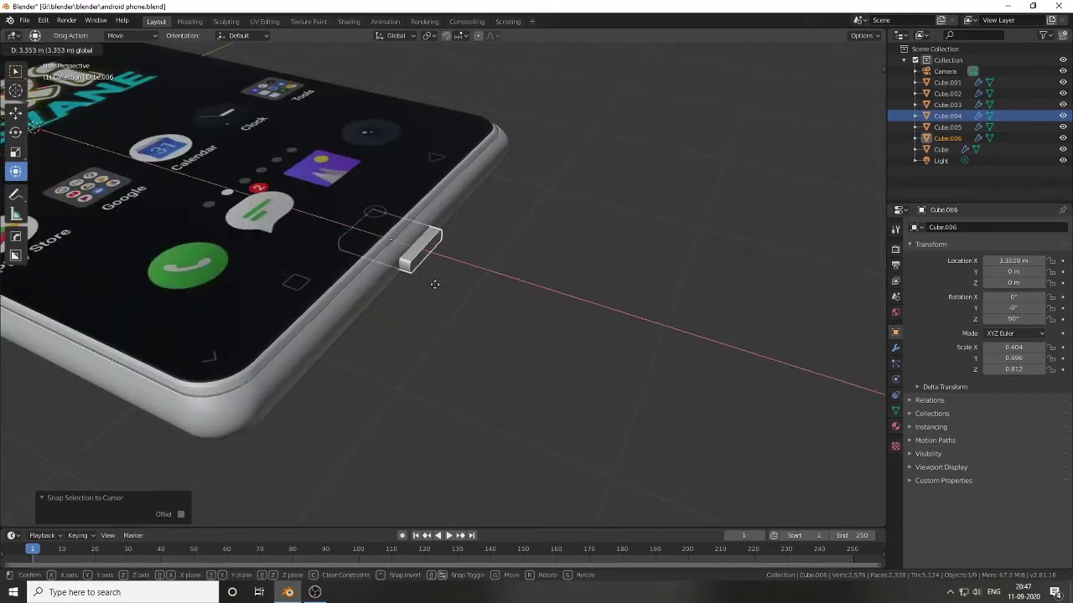
click(454, 295)
middle_drag(454, 295, 483, 332)
scroll(449, 299, up, 3)
Step: Duplicate the flat button plates and place the copies beside the originals
click(450, 300)
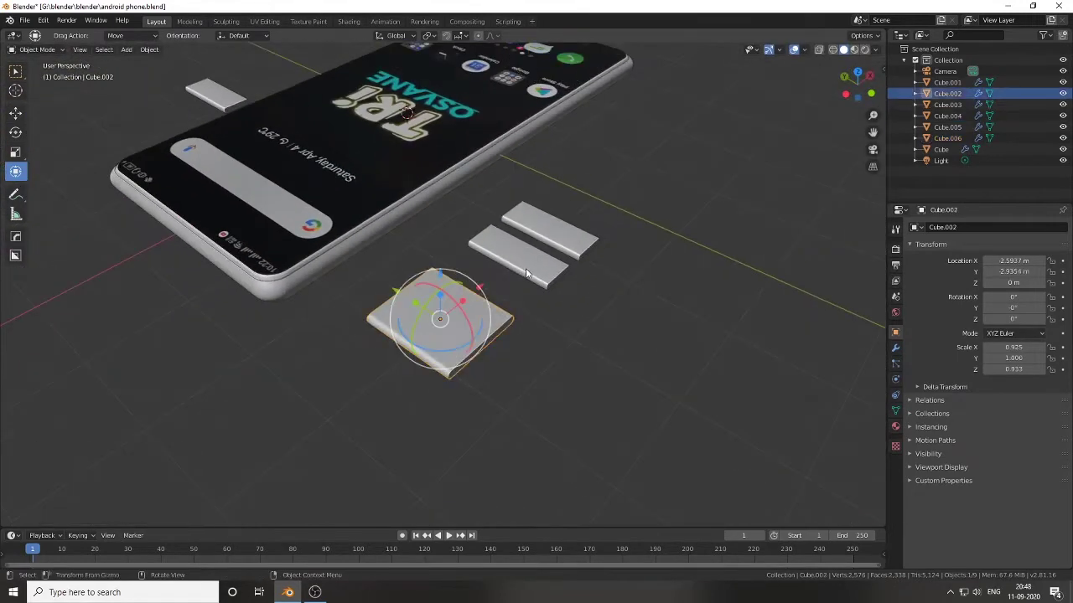
mouse_move(449, 300)
middle_down()
mouse_move(443, 309)
mouse_move(490, 269)
middle_up()
right_click(443, 309)
click(383, 307)
click(503, 318)
key(shift+d)
click(240, 247)
middle_drag(240, 246, 334, 262)
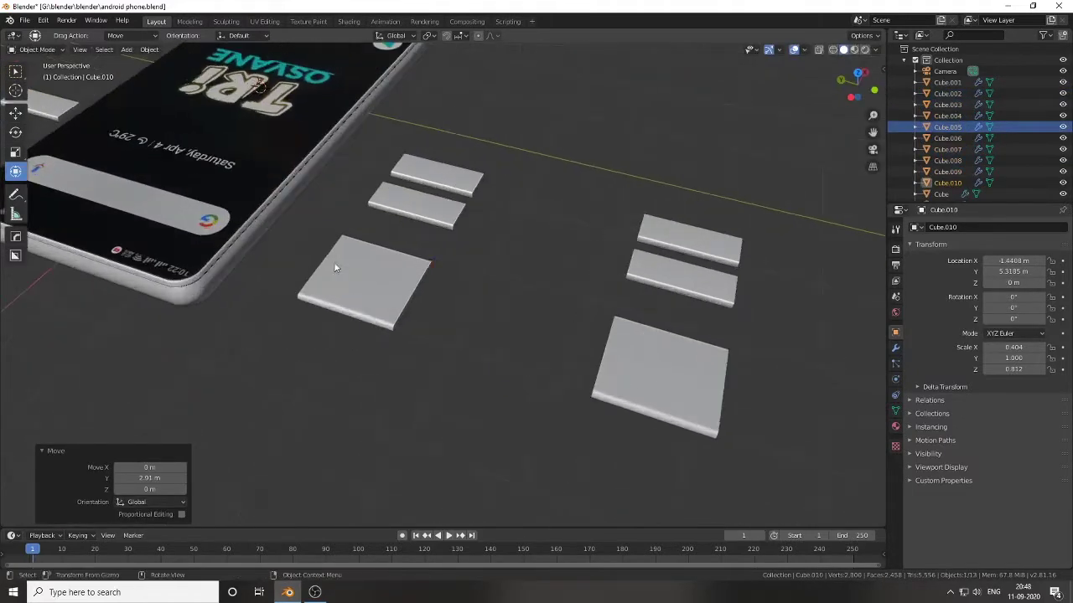
Step: Move Cube.002 along Y into the phone's side and boolean-subtract it to cut a slot
click(266, 304)
middle_drag(266, 304, 327, 251)
key(g)
key(y)
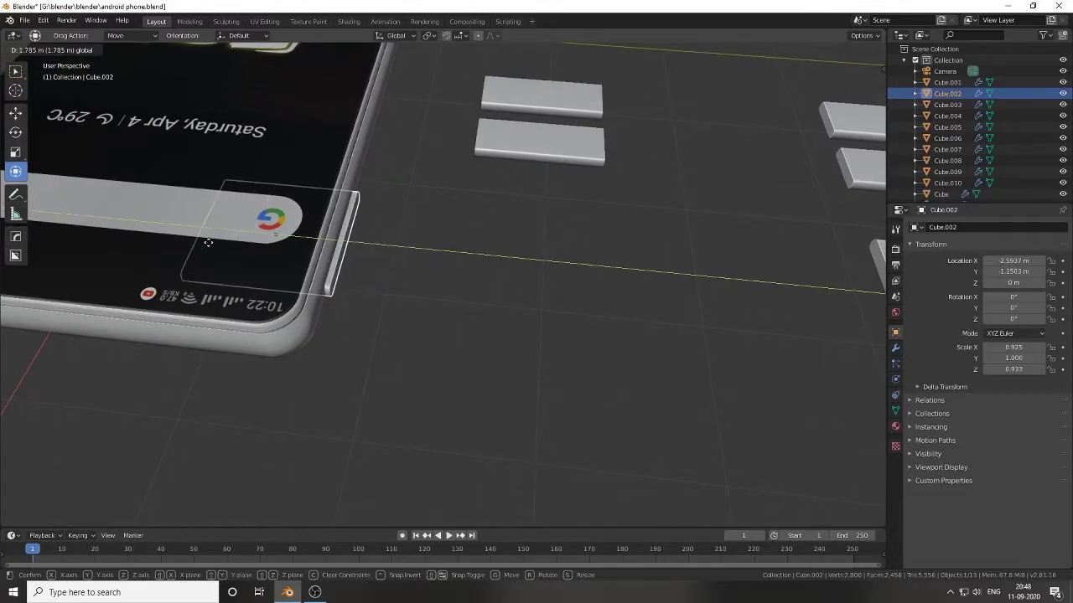
click(208, 242)
mouse_move(208, 243)
middle_down()
mouse_move(335, 160)
mouse_move(476, 172)
middle_up()
shift+click(476, 173)
key(q)
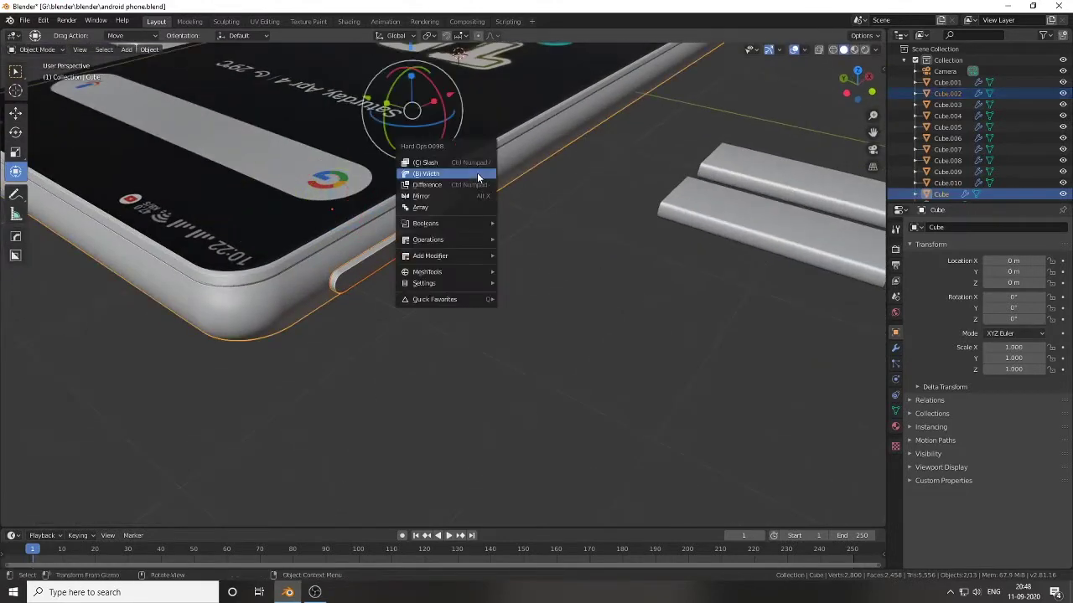
click(536, 225)
mouse_move(536, 225)
middle_down()
mouse_move(377, 249)
mouse_move(491, 183)
middle_up()
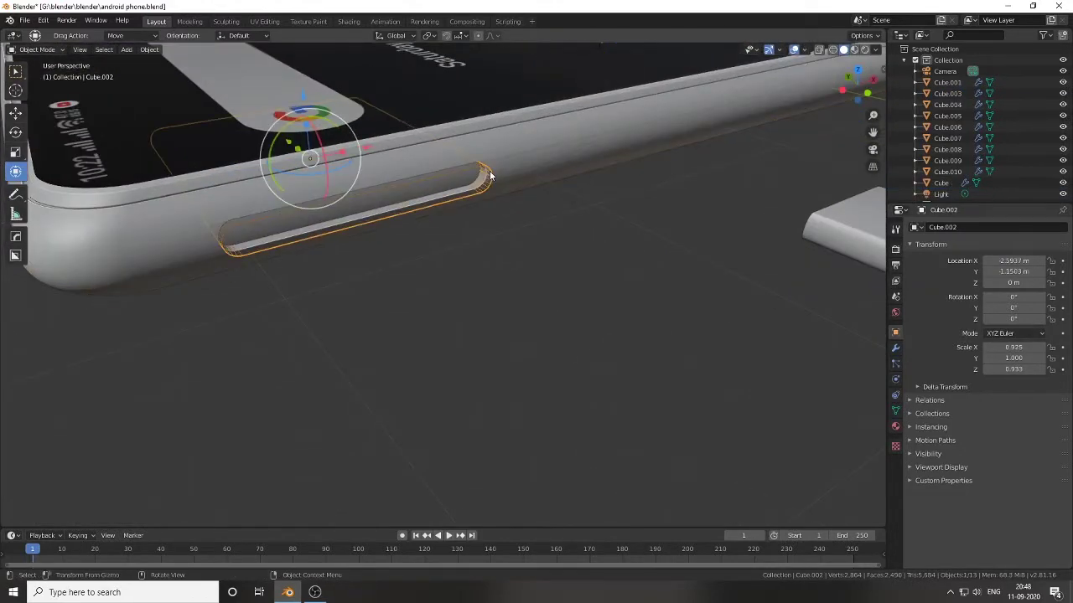
Step: Enter Edit Mode on the phone body and select all its vertices for cleanup
key(q)
mouse_move(413, 226)
middle_down()
mouse_move(309, 259)
mouse_move(252, 256)
middle_up()
click(335, 246)
key(a)
right_click(252, 256)
Step: Merge the body's 237 duplicate vertices, slide a slot-rim vertex by factor 2.090, and return to Object Mode
click(339, 533)
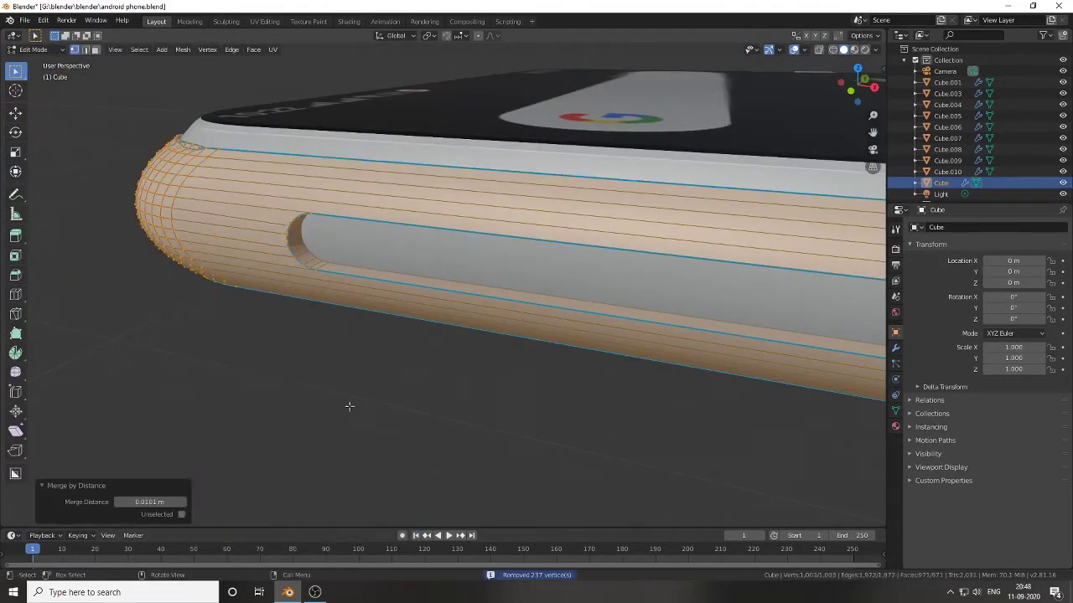
mouse_move(347, 408)
middle_down()
mouse_move(376, 309)
mouse_move(242, 210)
mouse_move(359, 270)
mouse_move(361, 203)
middle_up()
click(359, 271)
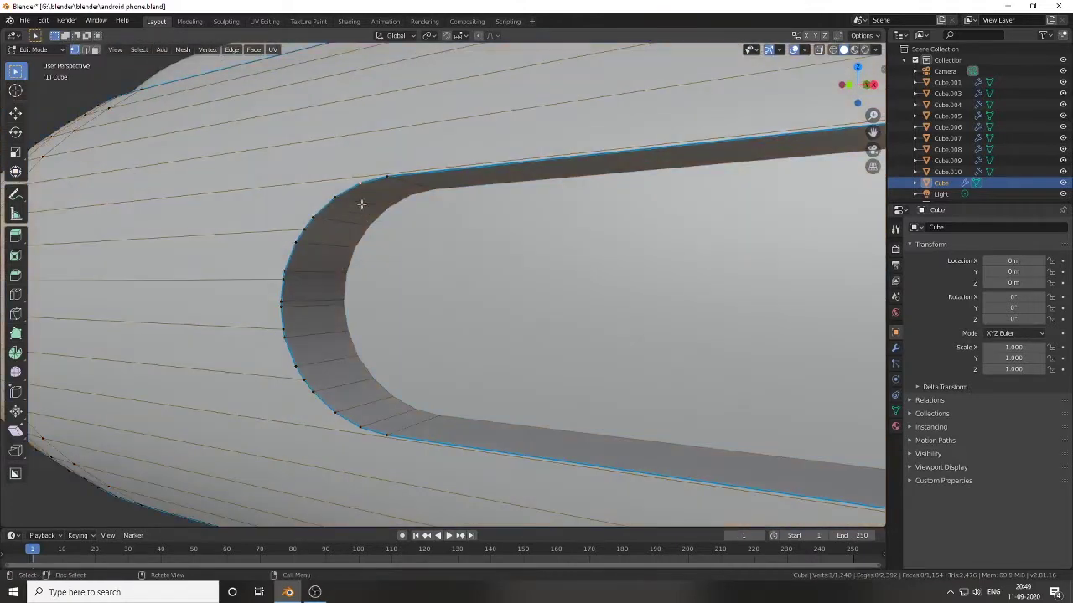
click(303, 246)
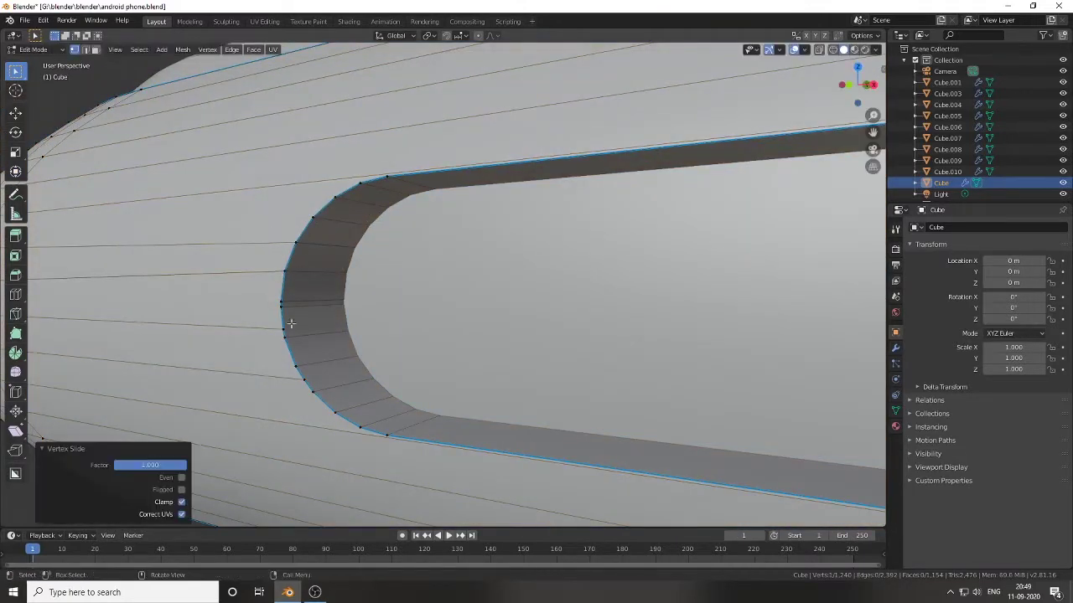
mouse_move(304, 247)
middle_down()
mouse_move(391, 366)
mouse_move(407, 317)
mouse_move(332, 309)
mouse_move(505, 312)
middle_up()
scroll(362, 341, down, 3)
key(Tab)
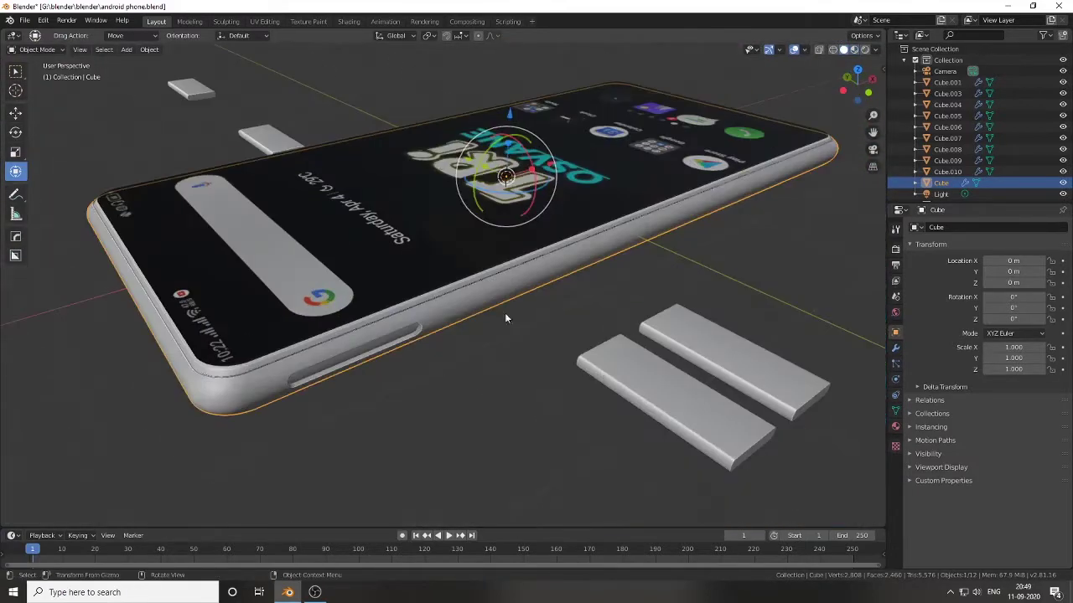
Step: Shrink a small block and make it a Hard Ops boolean cutter at the phone's edge
scroll(505, 313, up, 3)
click(486, 360)
key(s)
click(528, 355)
middle_drag(528, 355, 406, 304)
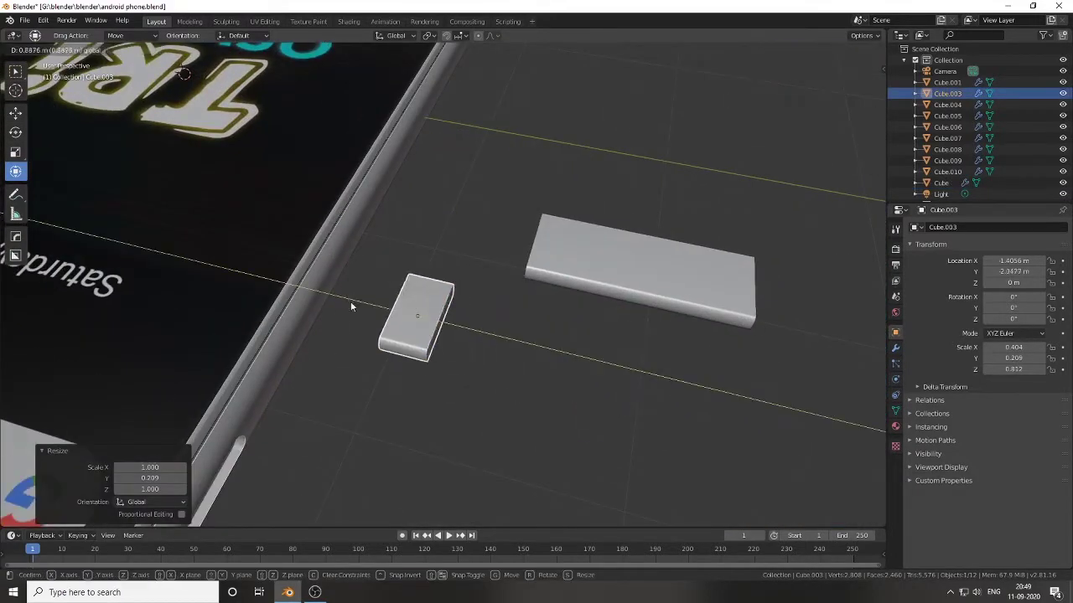
right_click(315, 295)
click(327, 323)
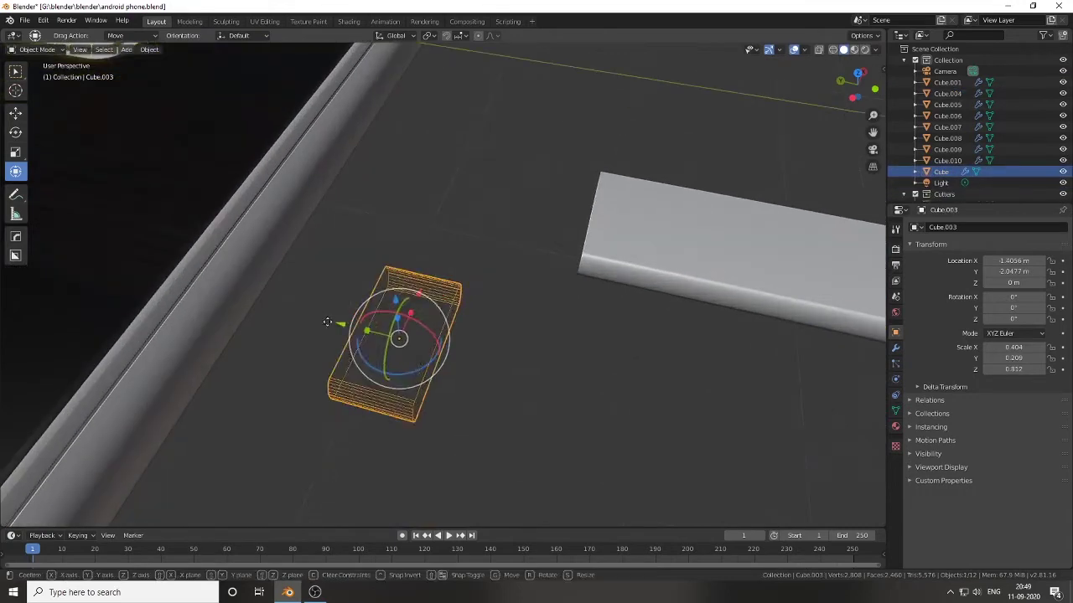
click(205, 295)
mouse_move(205, 295)
middle_down()
mouse_move(84, 283)
mouse_move(432, 229)
mouse_move(406, 377)
mouse_move(308, 382)
mouse_move(362, 338)
middle_up()
click(413, 246)
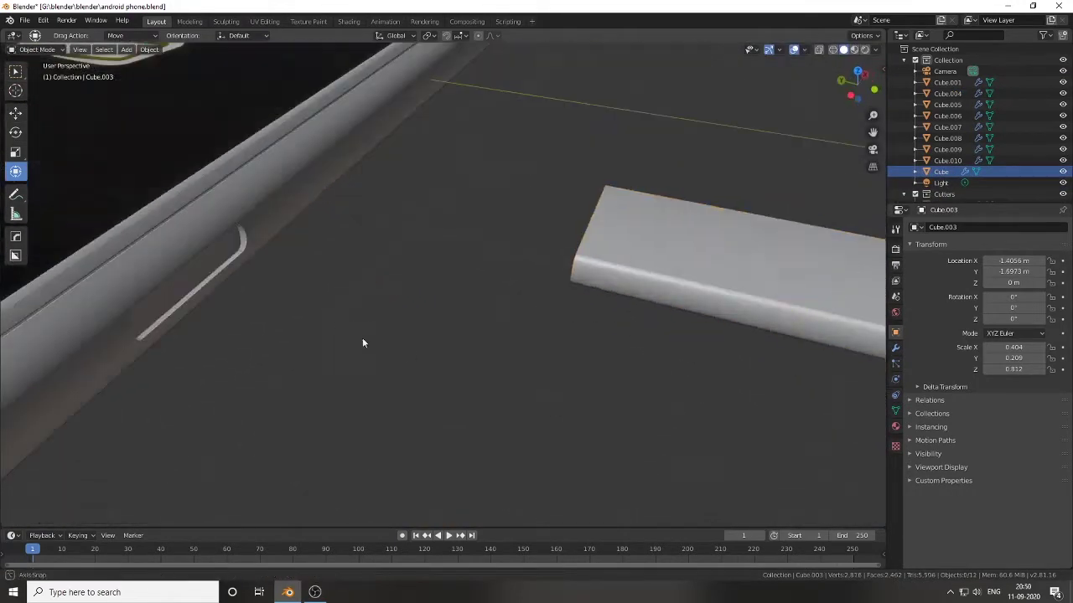
Step: Scale the next block to 0.45 on Y, make it a cutter on the body, and position it
click(754, 251)
text(sy.45)
shift+click(185, 181)
key(ctrl+shift+b)
click(240, 179)
key(g)
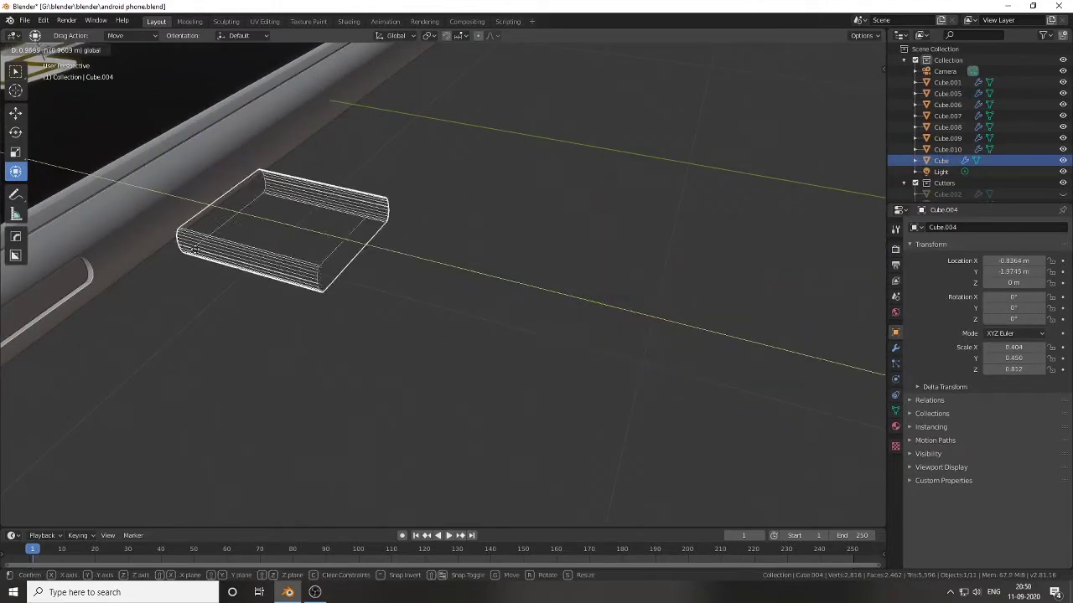
click(195, 265)
mouse_move(196, 265)
middle_down()
mouse_move(257, 309)
mouse_move(385, 283)
mouse_move(540, 275)
middle_up()
Step: Turn a third block into a cutter and position it on the phone's end
click(540, 275)
drag(540, 275, 630, 351)
shift+click(412, 263)
key(ctrl+shift+b)
click(457, 256)
scroll(457, 256, up, 2)
key(g)
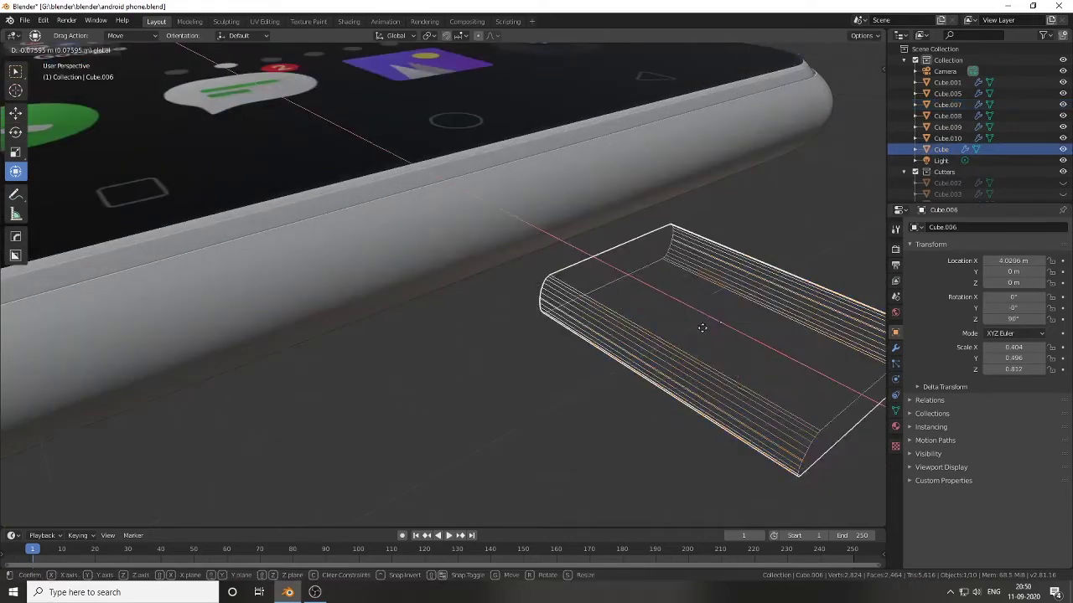
click(686, 357)
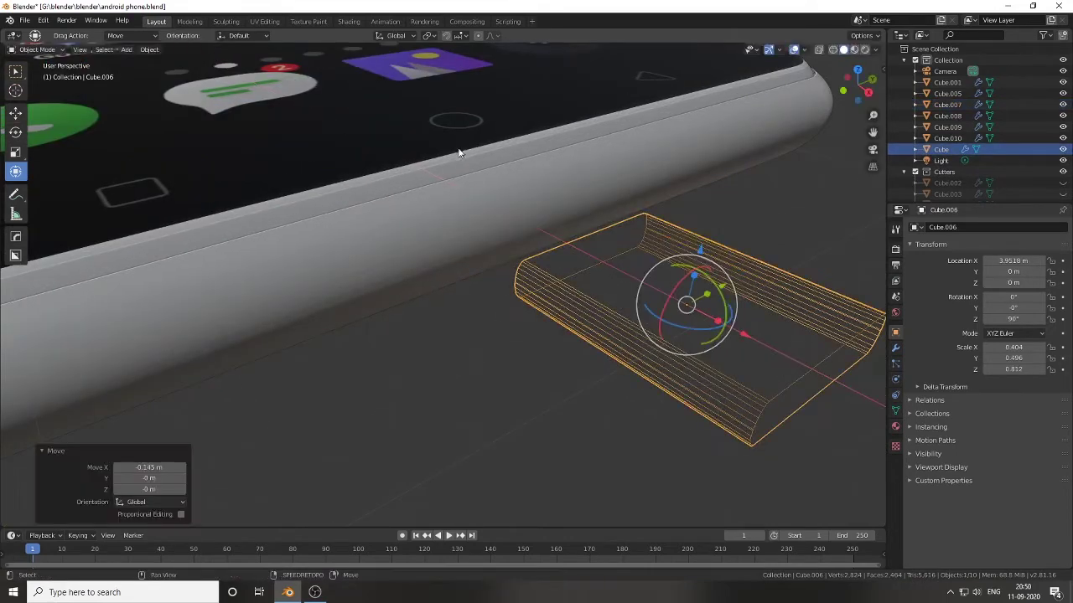
click(461, 157)
click(741, 330)
key(g)
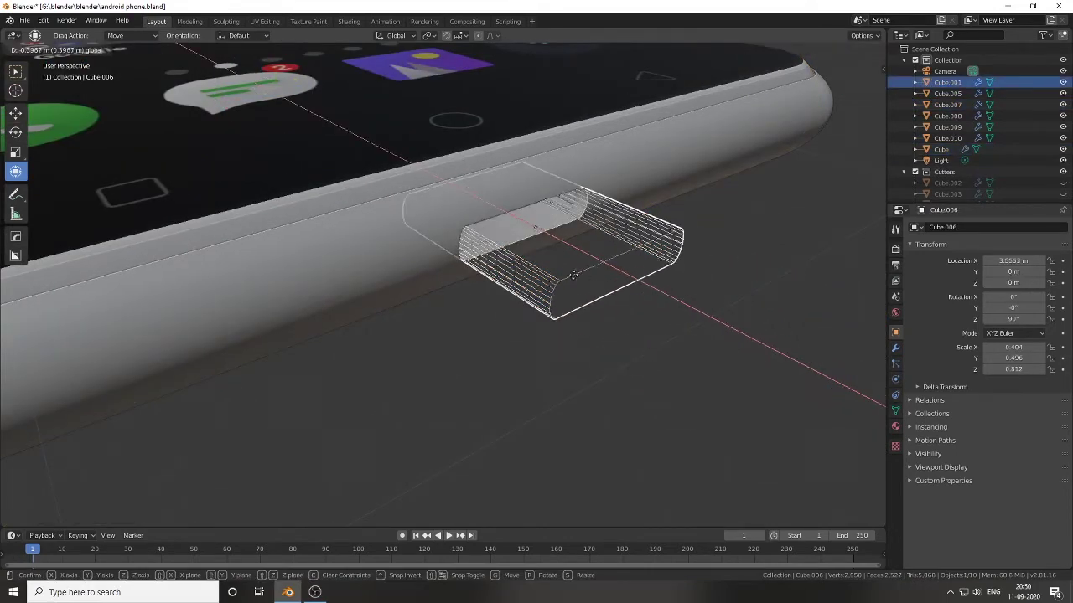
click(572, 275)
mouse_move(573, 275)
middle_down()
mouse_move(304, 319)
mouse_move(495, 268)
middle_up()
click(305, 318)
Step: Sharpen the phone body's edges with Hard Ops
key(q)
scroll(495, 268, up, 3)
key(q)
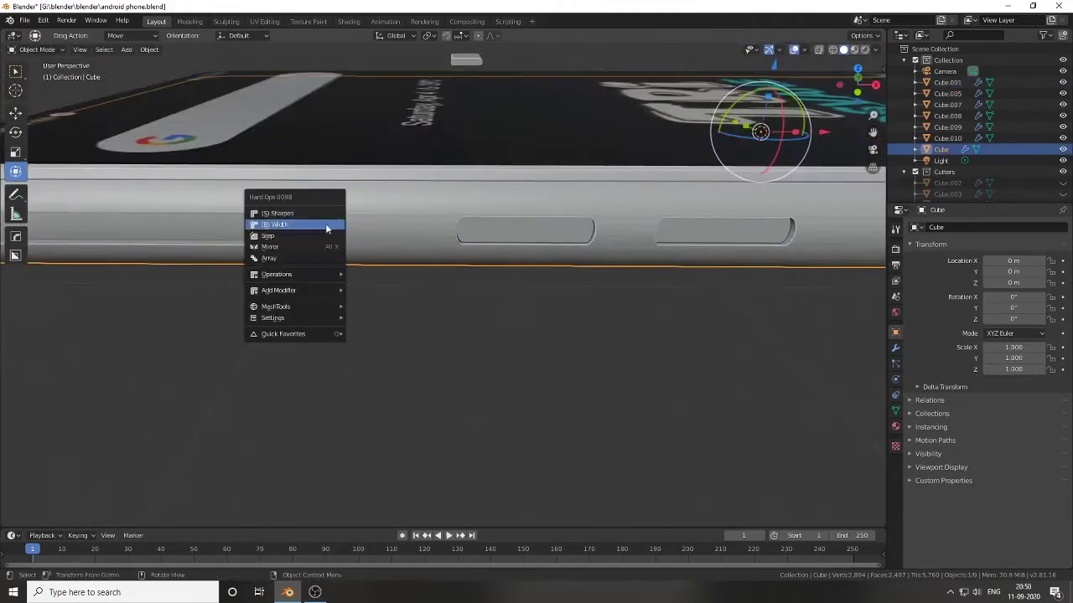
click(407, 335)
key(q)
mouse_move(289, 304)
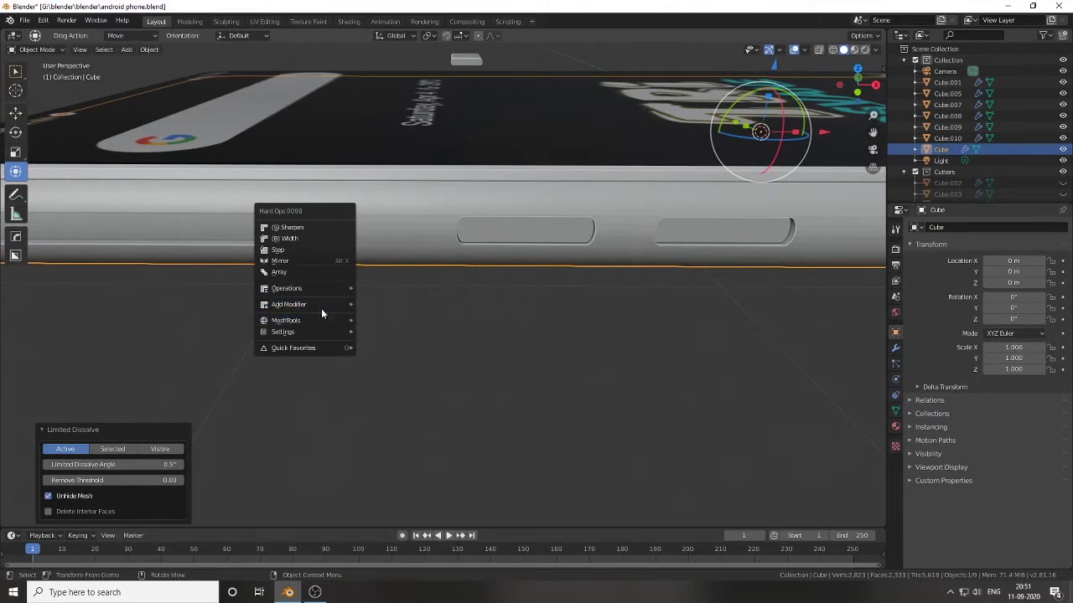
click(321, 308)
click(469, 338)
Step: Cut the large plate Cube.005 into the body's side as a boolean difference
middle_drag(470, 338, 530, 338)
scroll(530, 337, down, 5)
scroll(530, 343, up, 5)
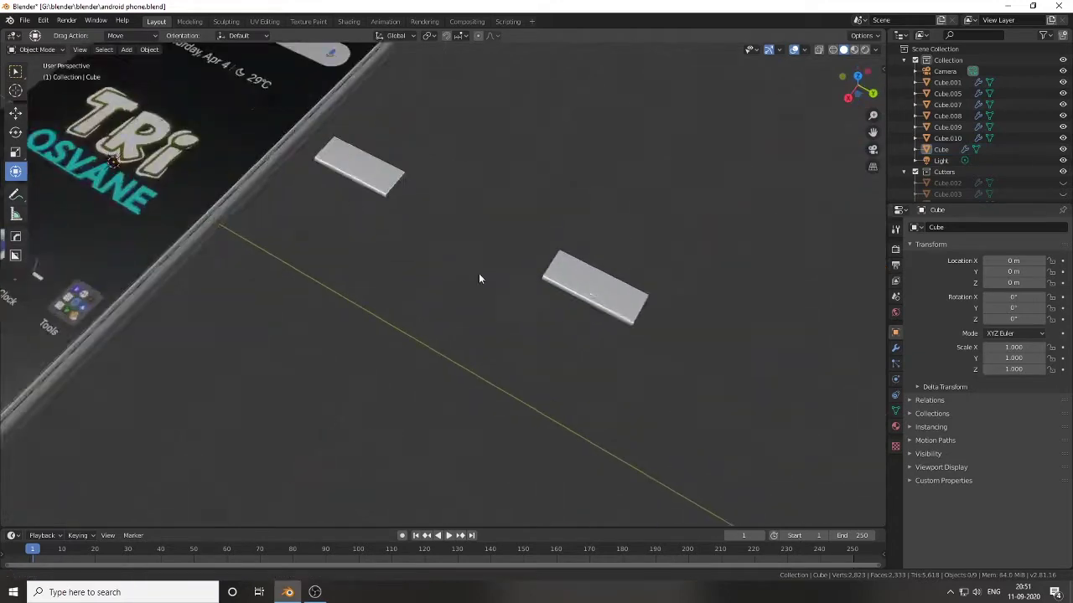
scroll(478, 277, up, 3)
click(471, 289)
shift+click(468, 196)
key(q)
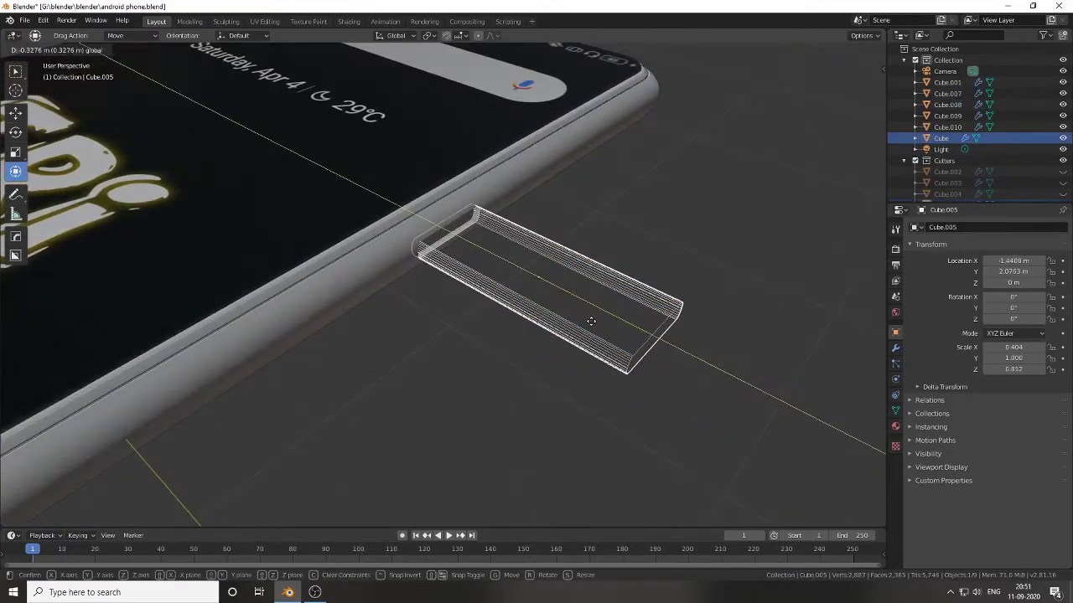
click(591, 321)
Step: Save the file as android phone.blend
mouse_move(591, 321)
middle_down()
mouse_move(457, 383)
mouse_move(457, 272)
mouse_move(491, 265)
mouse_move(372, 298)
mouse_move(314, 265)
middle_up()
scroll(458, 383, down, 4)
key(ctrl+s)
scroll(457, 271, up, 6)
Step: In the Shading workspace, set the body colour texture material's Base Color to white and Roughness to 0.059
click(349, 20)
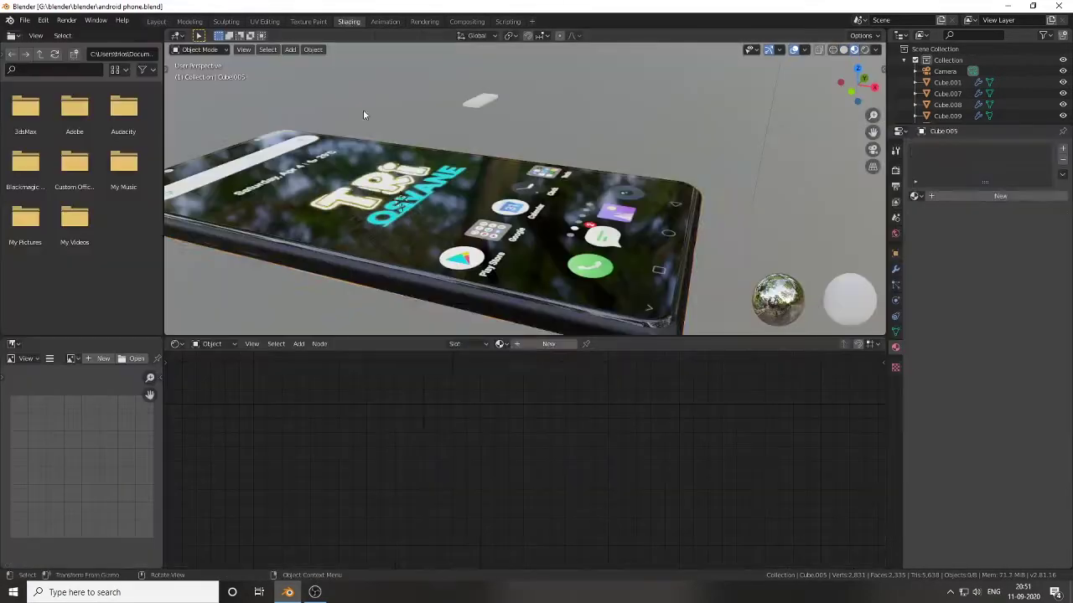
click(623, 375)
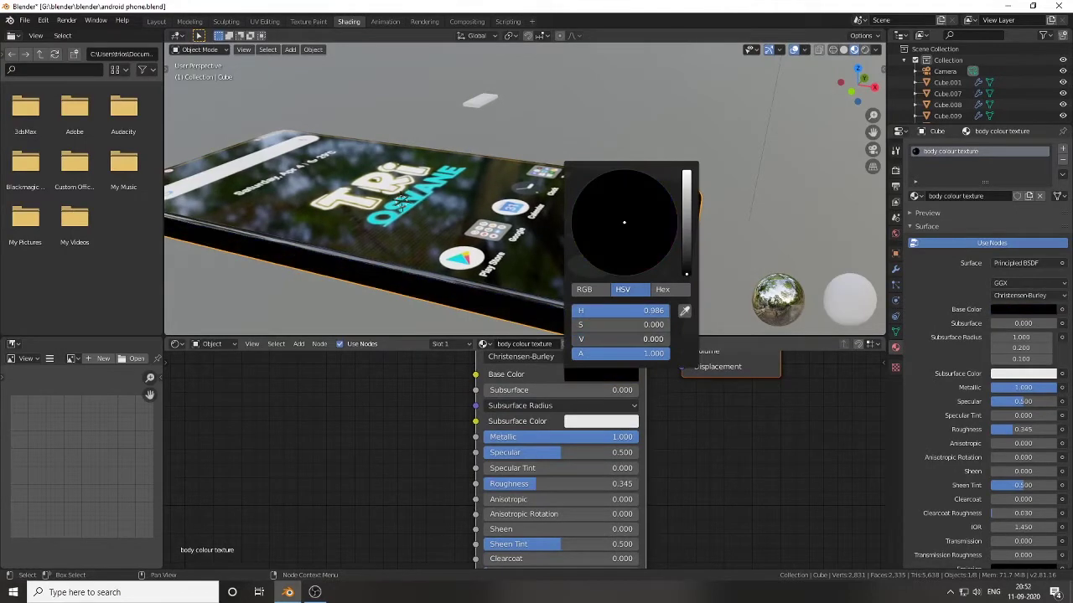
drag(686, 273, 686, 174)
mouse_move(587, 234)
middle_down()
mouse_move(646, 211)
mouse_move(587, 319)
middle_up()
middle_drag(574, 461, 546, 450)
mouse_move(534, 102)
middle_down()
mouse_move(494, 127)
mouse_move(520, 168)
middle_up()
drag(449, 475, 464, 482)
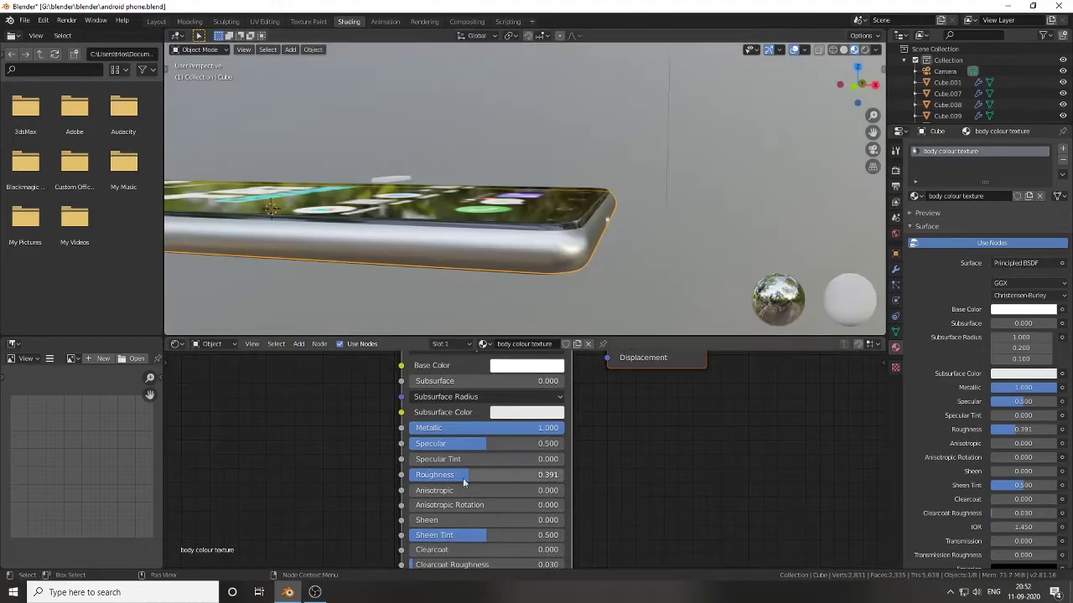
middle_drag(503, 209, 456, 245)
drag(444, 475, 457, 475)
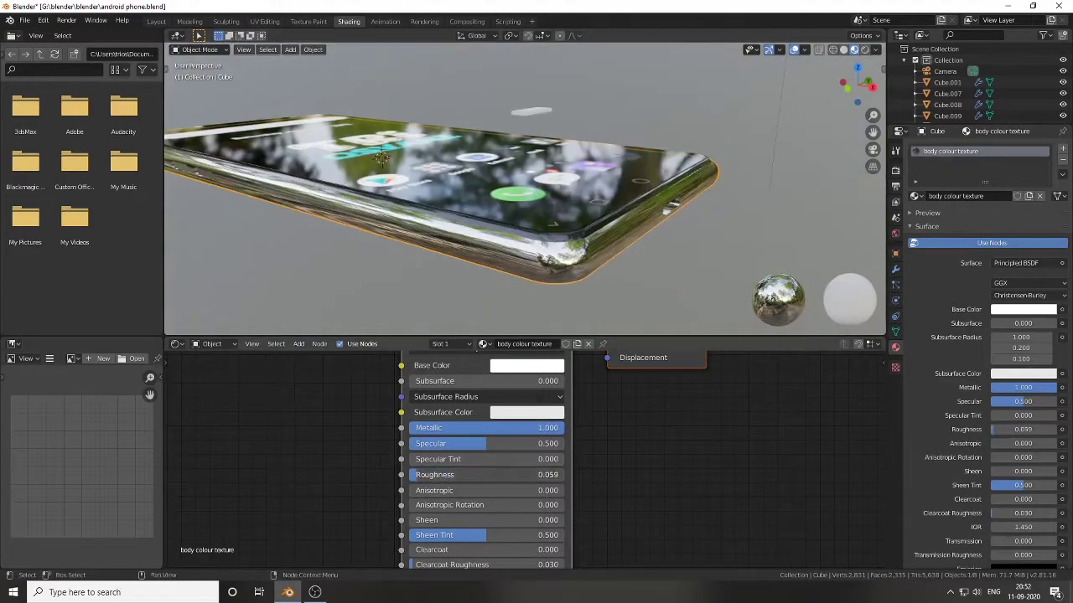
mouse_move(419, 202)
middle_down()
mouse_move(432, 192)
mouse_move(603, 227)
mouse_move(612, 181)
mouse_move(630, 246)
mouse_move(215, 177)
middle_up()
click(156, 20)
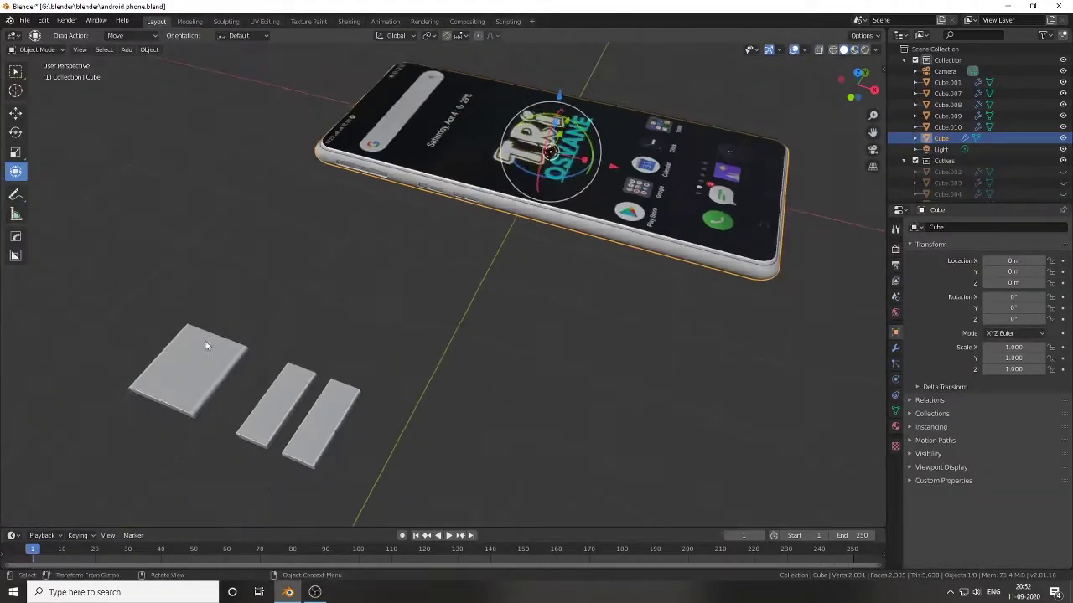
Step: Move the small plate into position along the phone's side
scroll(184, 299, up, 3)
click(76, 406)
key(g)
click(416, 78)
middle_drag(415, 77, 331, 285)
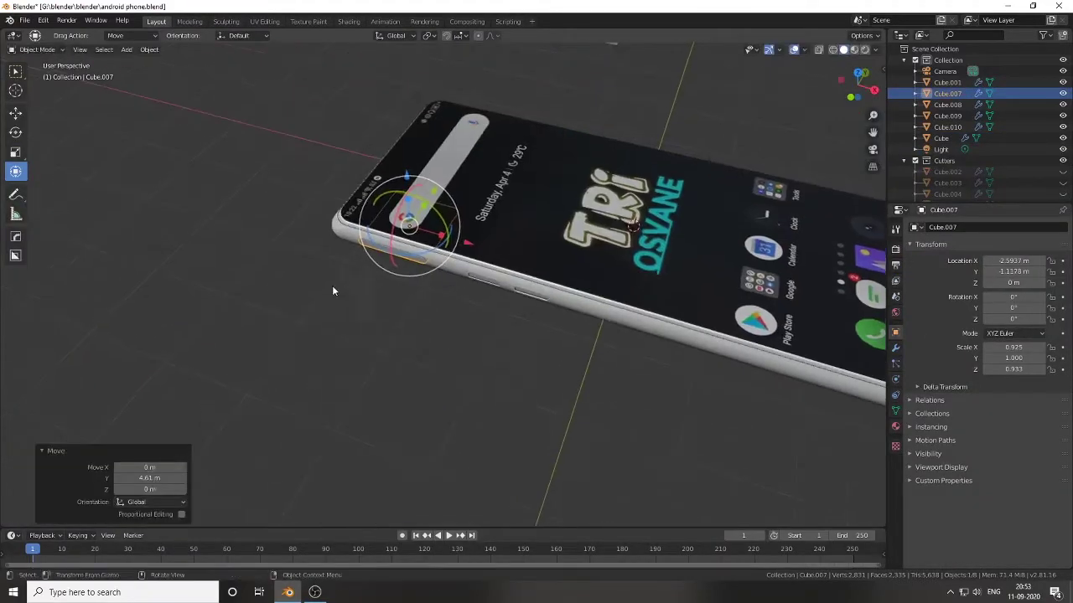
scroll(314, 164, up, 5)
middle_drag(313, 163, 303, 223)
key(g)
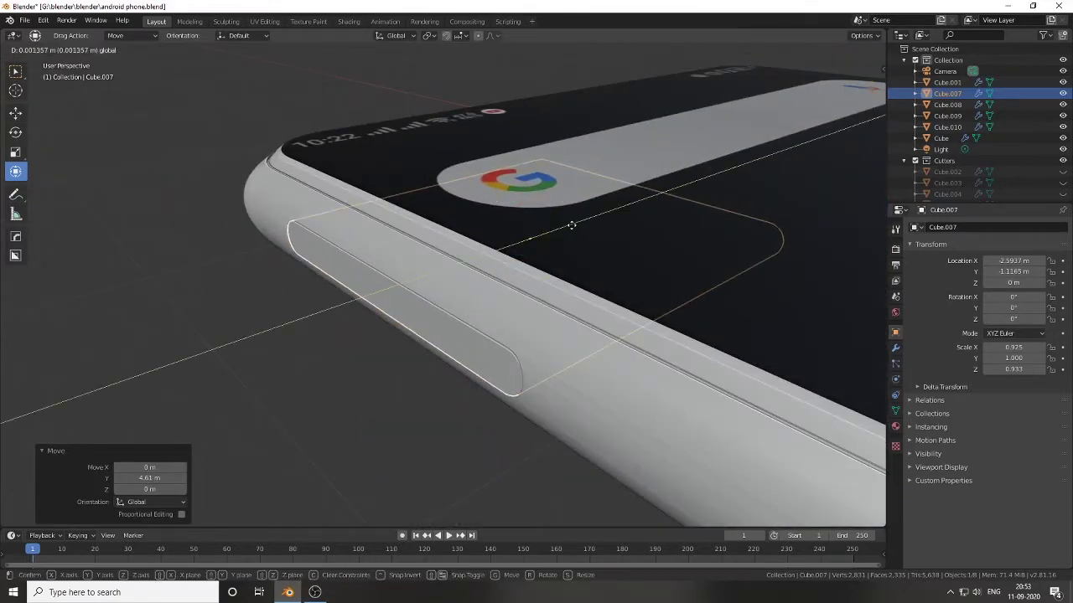
click(571, 225)
mouse_move(571, 225)
middle_down()
mouse_move(506, 381)
mouse_move(249, 355)
middle_up()
Step: Slide the side slot's rim vertices on the phone body by factor 0.413
click(249, 354)
key(Tab)
scroll(198, 343, up, 3)
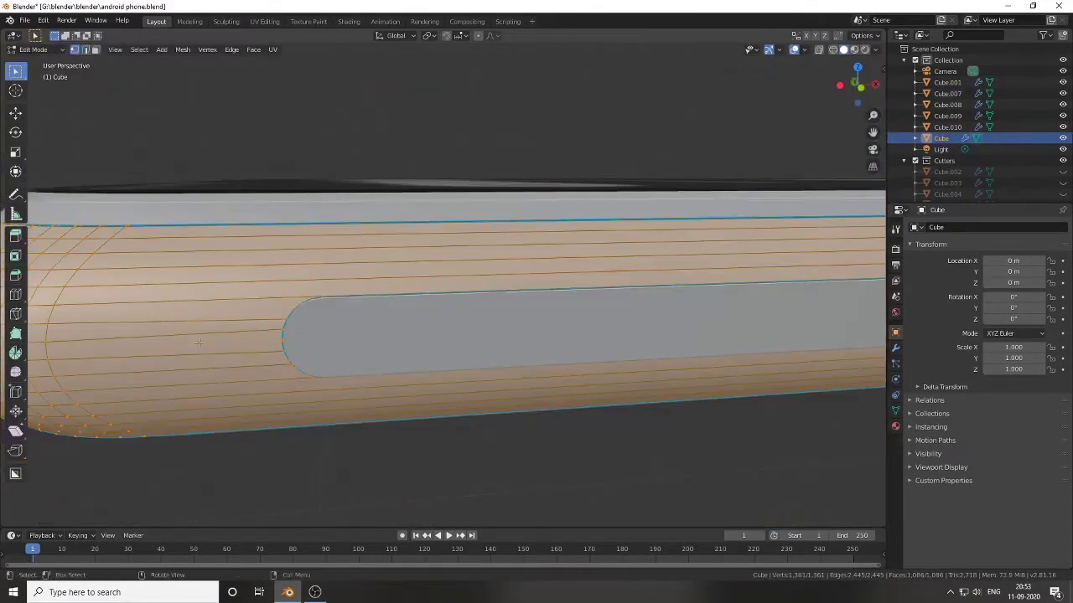
scroll(199, 342, up, 2)
click(364, 349)
scroll(307, 352, down, 2)
key(g)
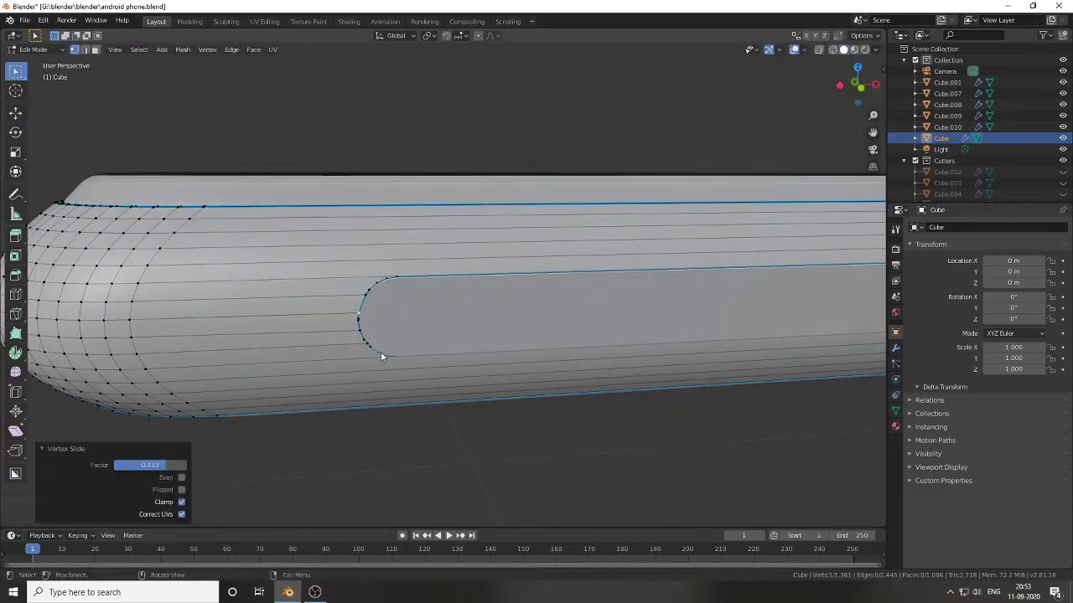
mouse_move(381, 356)
middle_down()
mouse_move(321, 371)
mouse_move(339, 294)
mouse_move(398, 287)
middle_up()
scroll(321, 372, up, 3)
key(g)
Step: Return to Object Mode and leave Cube.007 in place at Y −1.1127 m
key(Tab)
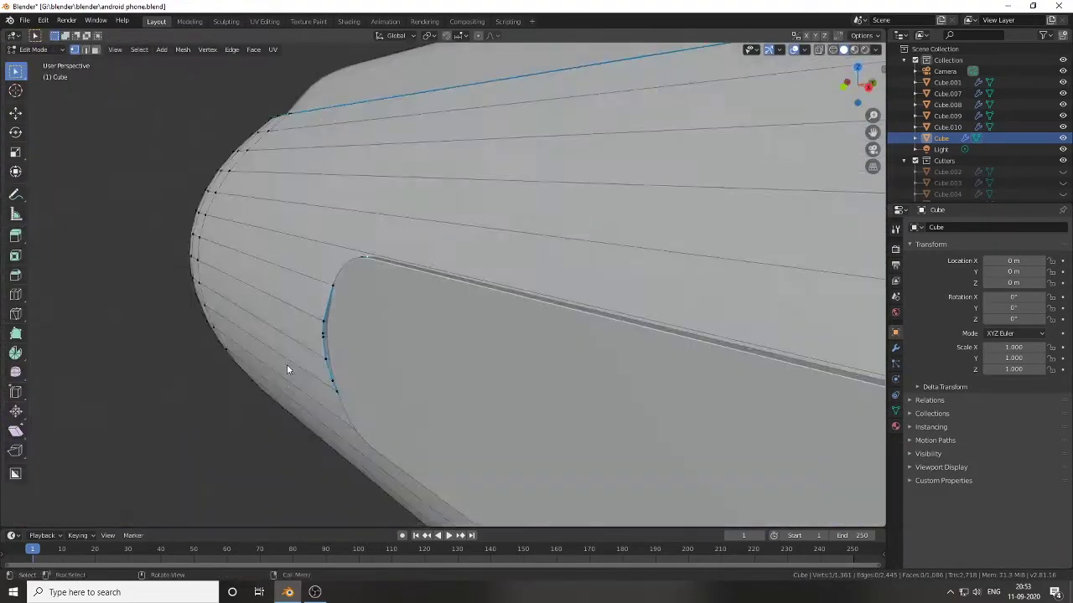
mouse_move(287, 365)
middle_down()
mouse_move(383, 260)
mouse_move(478, 273)
mouse_move(478, 349)
mouse_move(662, 249)
mouse_move(315, 337)
mouse_move(405, 316)
mouse_move(360, 252)
middle_up()
key(g)
key(Escape)
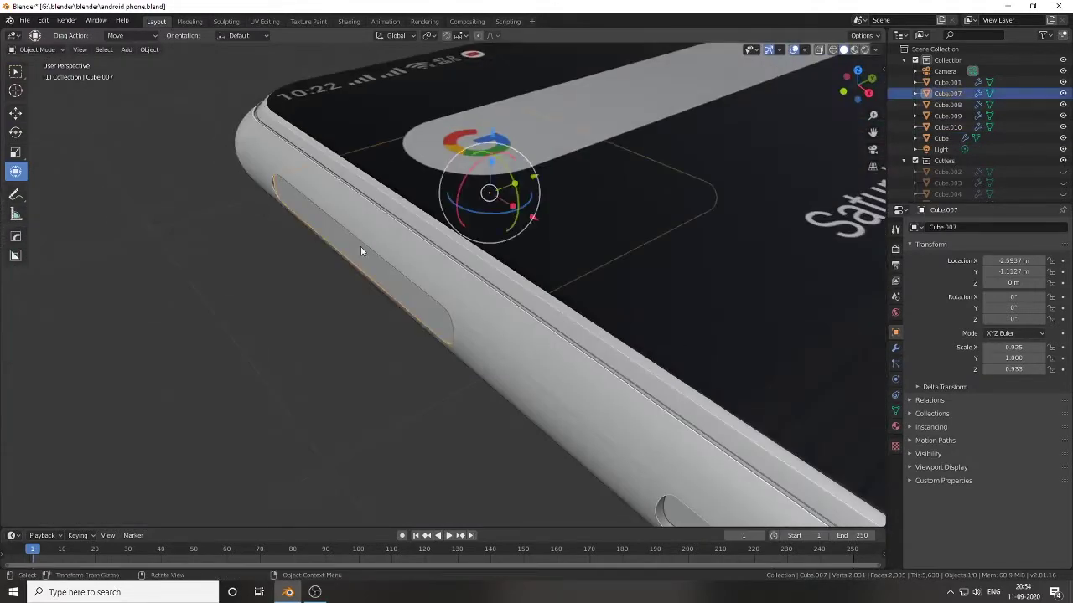
Step: Add a cylinder and rotate it 90° about X
key(Escape)
middle_drag(530, 177, 352, 333)
key(shift+a)
click(360, 375)
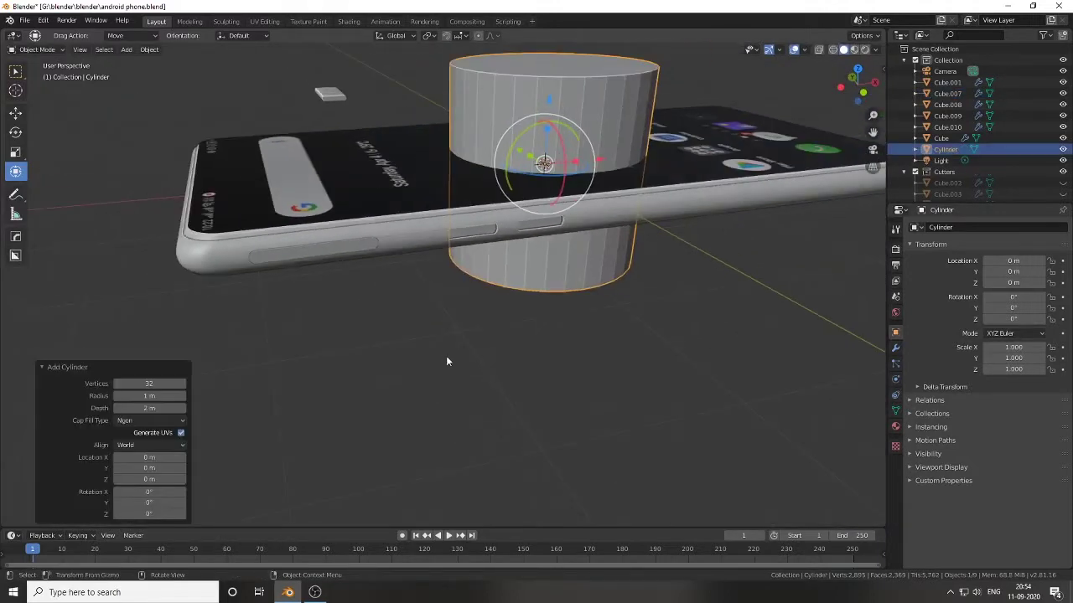
text(rx90)
key(Return)
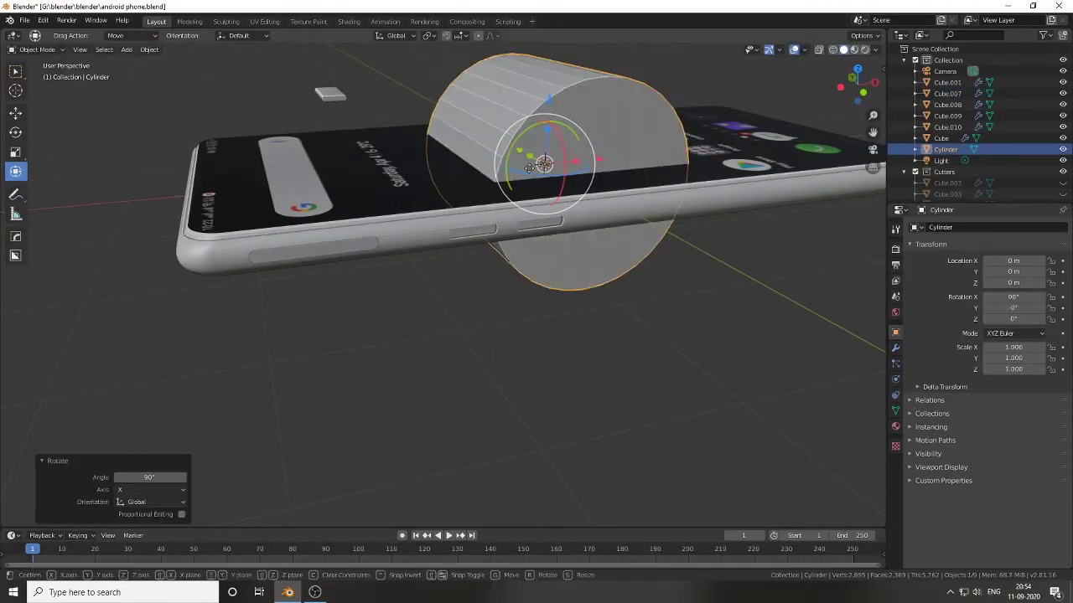
key(g)
click(574, 244)
Step: Move the cylinder along X to the side slot and scale it down to fit
click(851, 77)
key(g)
key(x)
click(363, 315)
key(s)
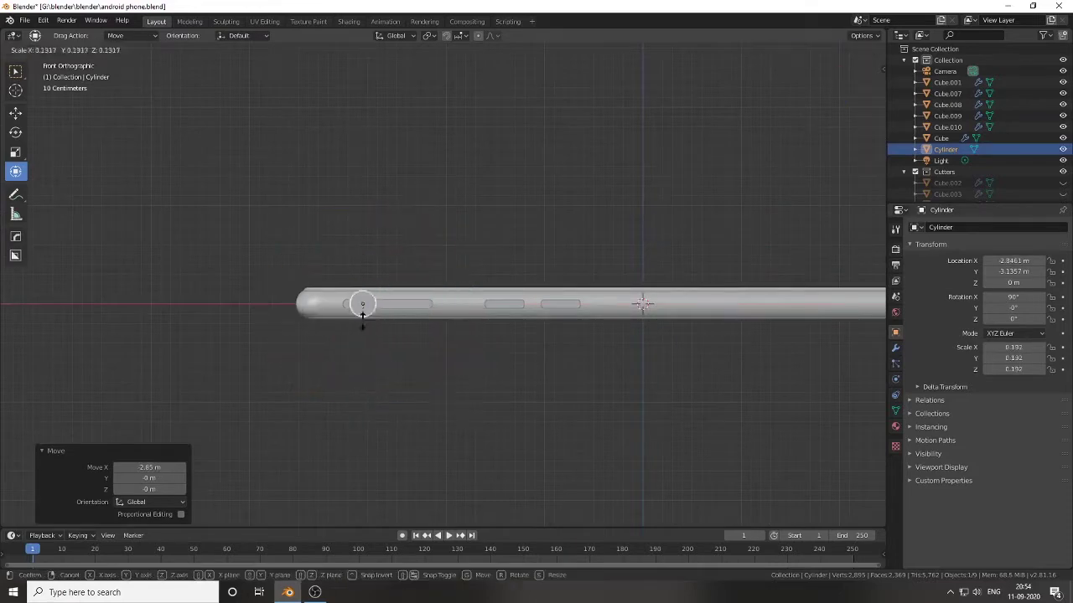
click(363, 309)
scroll(362, 310, up, 5)
key(s)
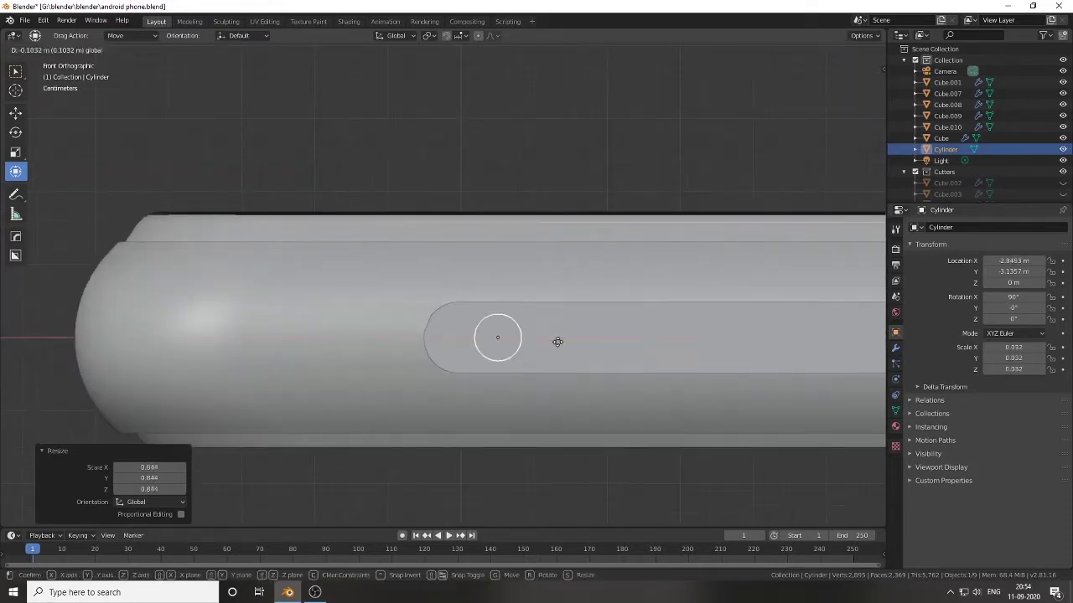
click(609, 387)
scroll(609, 387, down, 5)
Step: Stretch the cylinder along Z and sink it along Y into the phone's side
middle_drag(609, 387, 431, 387)
key(s)
key(z)
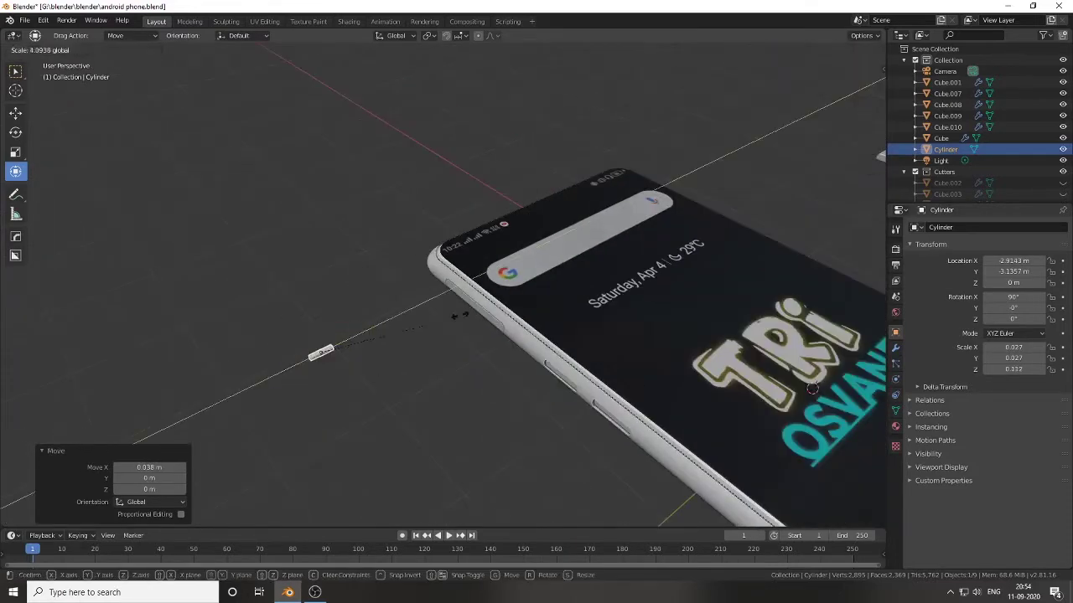
click(488, 299)
scroll(488, 299, up, 5)
click(549, 345)
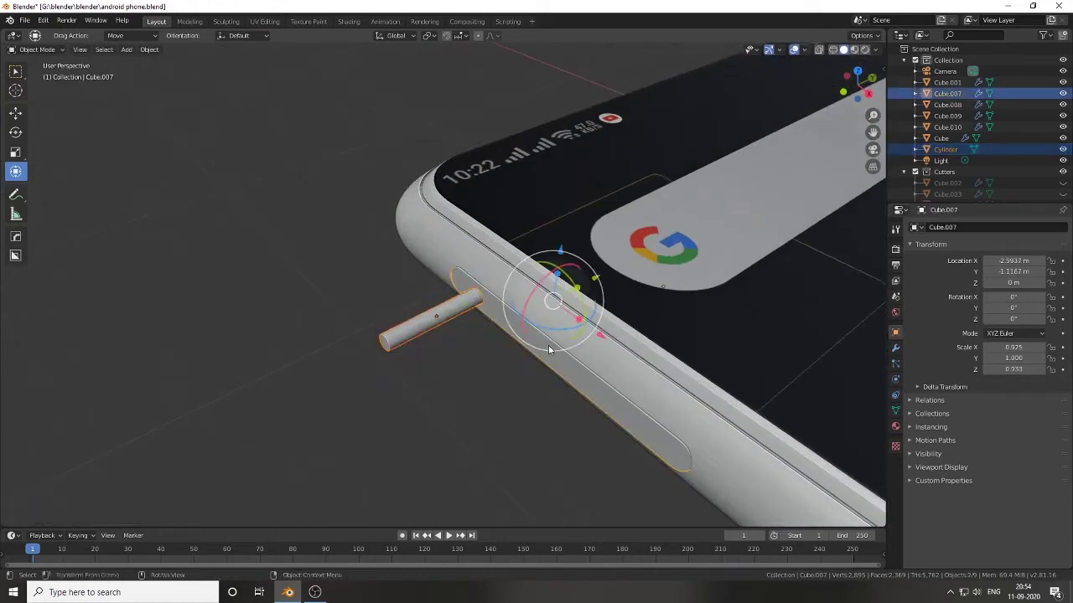
scroll(549, 345, up, 3)
click(483, 359)
key(g)
key(y)
click(646, 269)
Step: Switch the viewport to Material Preview and show Cube.007's material settings
mouse_move(645, 268)
middle_down()
mouse_move(500, 369)
mouse_move(457, 312)
middle_up()
key(z)
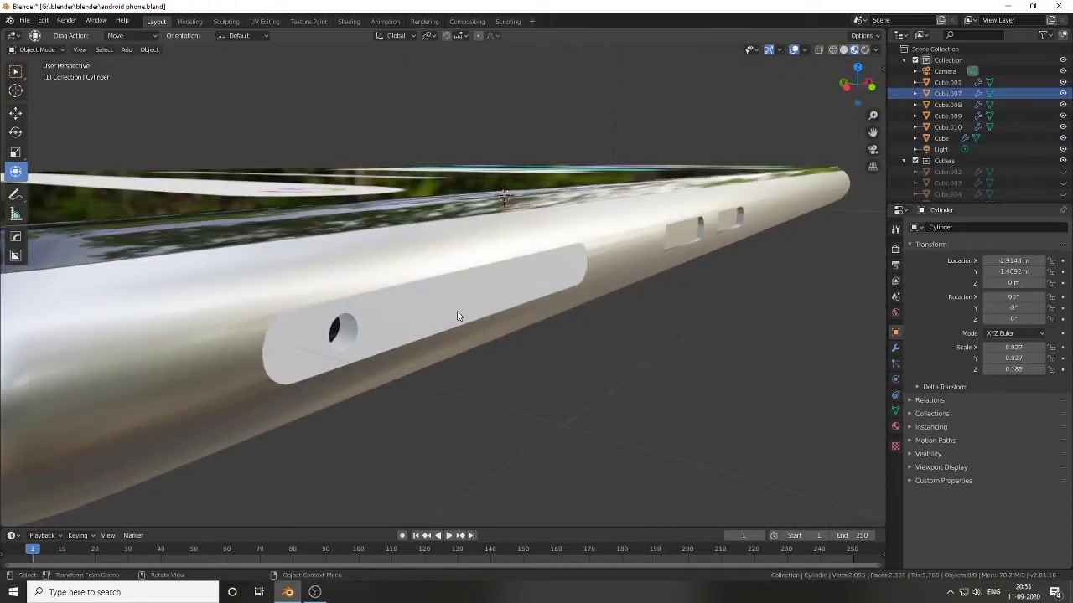
click(895, 425)
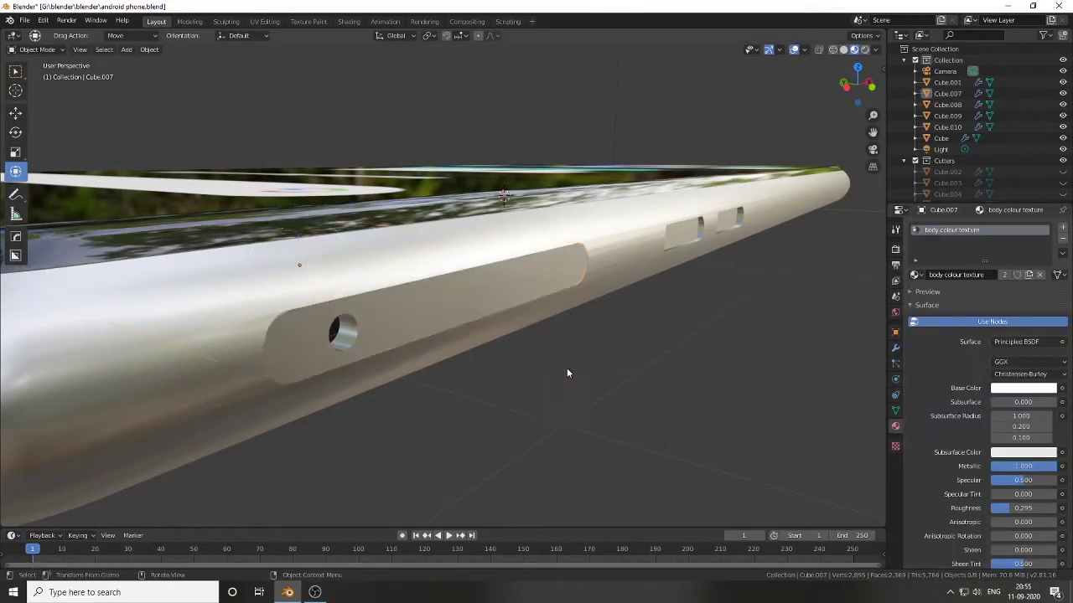
mouse_move(567, 368)
middle_down()
mouse_move(388, 326)
mouse_move(500, 339)
middle_up()
Step: Space the two side button blocks apart along Y on the phone's edge
key(alt+a)
mouse_move(269, 344)
middle_down()
mouse_move(346, 439)
mouse_move(651, 446)
mouse_move(662, 434)
middle_up()
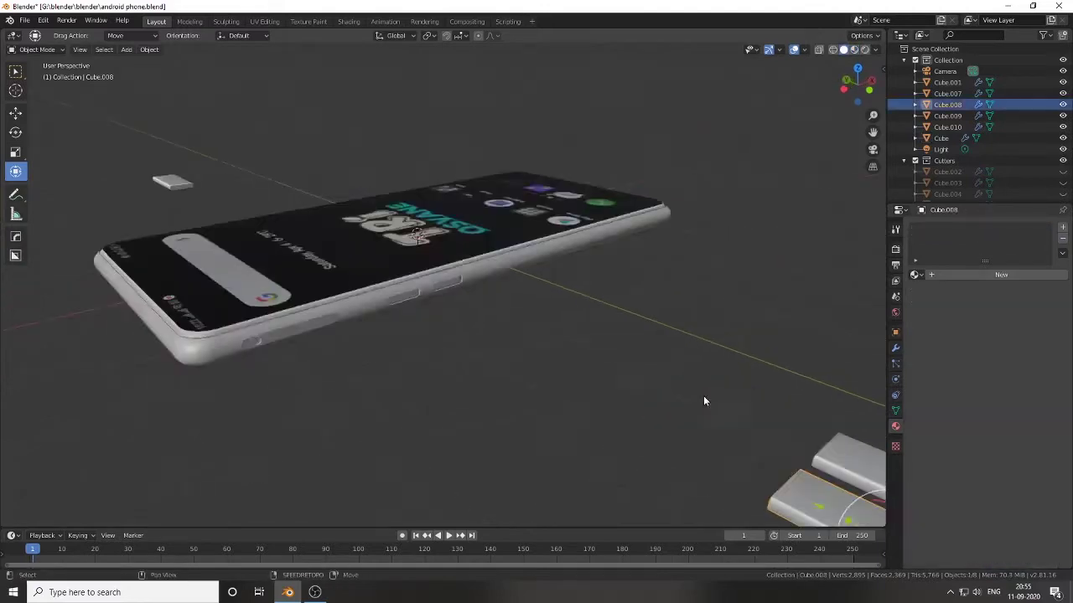
key(g)
key(y)
key(Return)
scroll(336, 277, up, 5)
key(s)
key(Escape)
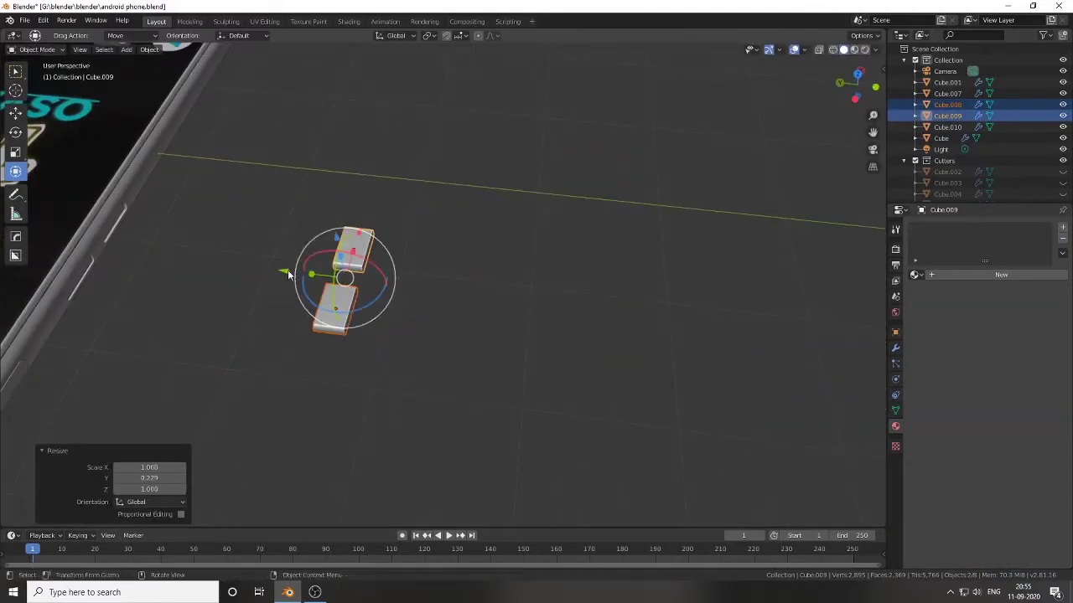
mouse_move(330, 277)
middle_down()
mouse_move(564, 284)
mouse_move(492, 216)
middle_up()
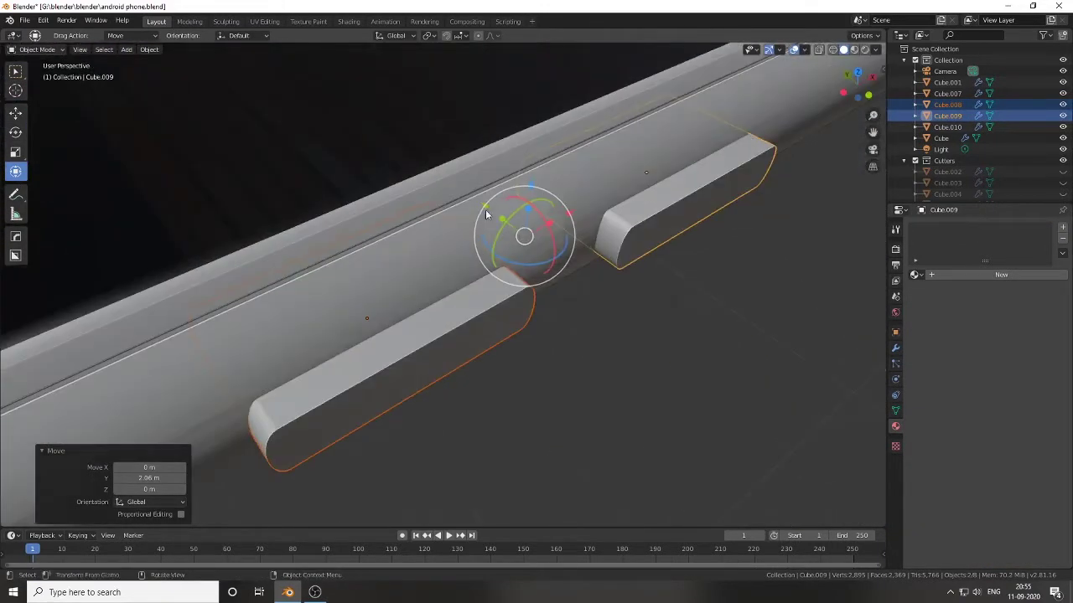
key(g)
click(476, 202)
Step: Apply the side buttons' scale so it is cleared
key(ctrl+a)
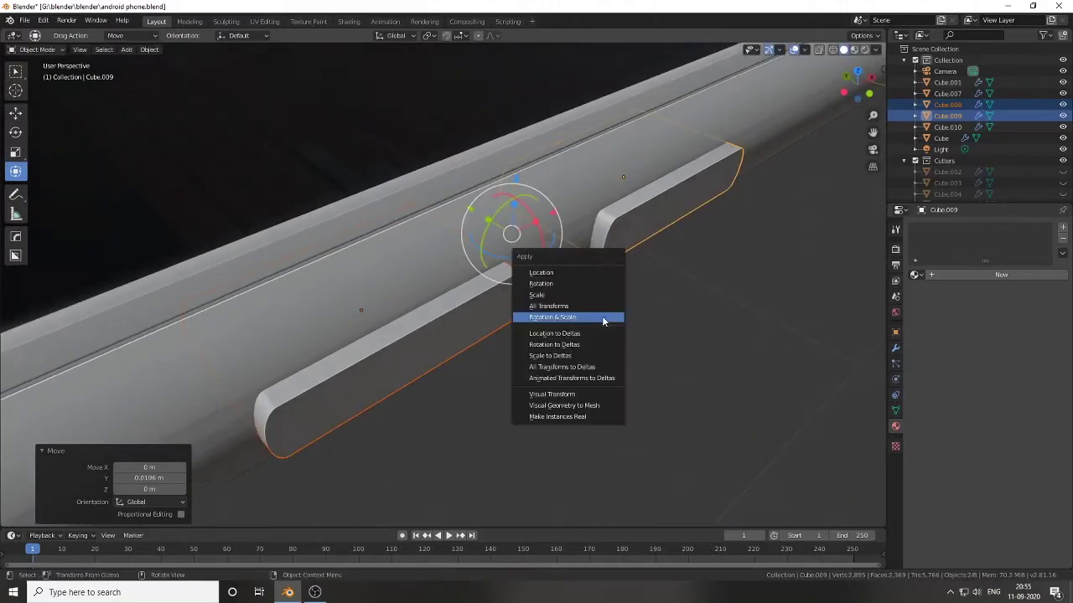
click(602, 316)
mouse_move(601, 315)
middle_down()
mouse_move(447, 237)
mouse_move(492, 349)
mouse_move(581, 400)
mouse_move(546, 407)
middle_up()
key(ctrl+z)
key(alt+s)
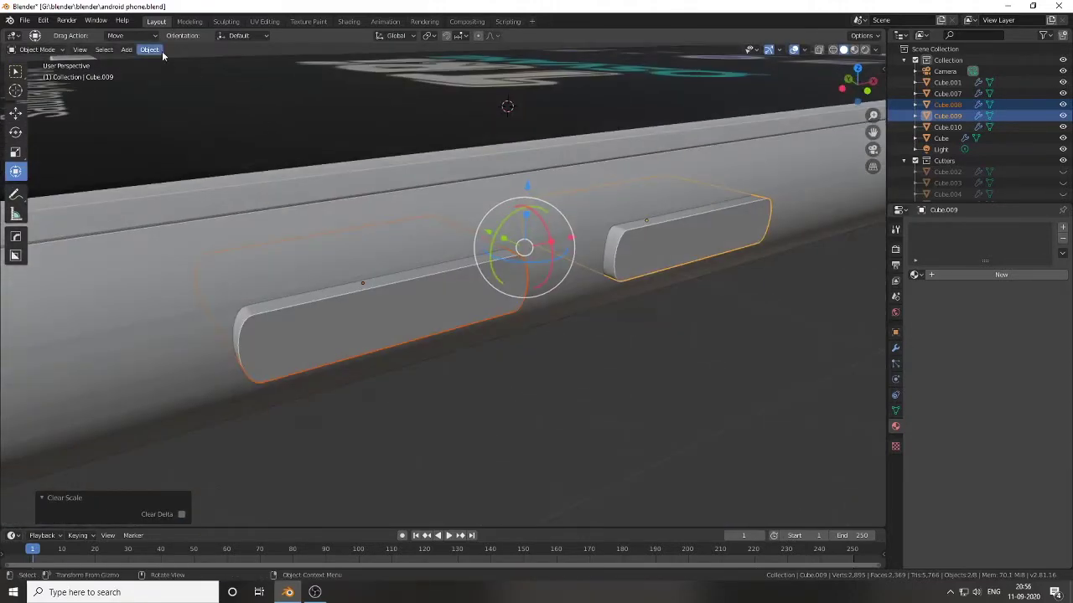
key(ctrl+a)
click(184, 209)
Step: Thin the buttons' geometry with a 0.0065 m shrink/fatten offset
key(Tab)
key(s)
key(Escape)
key(alt+s)
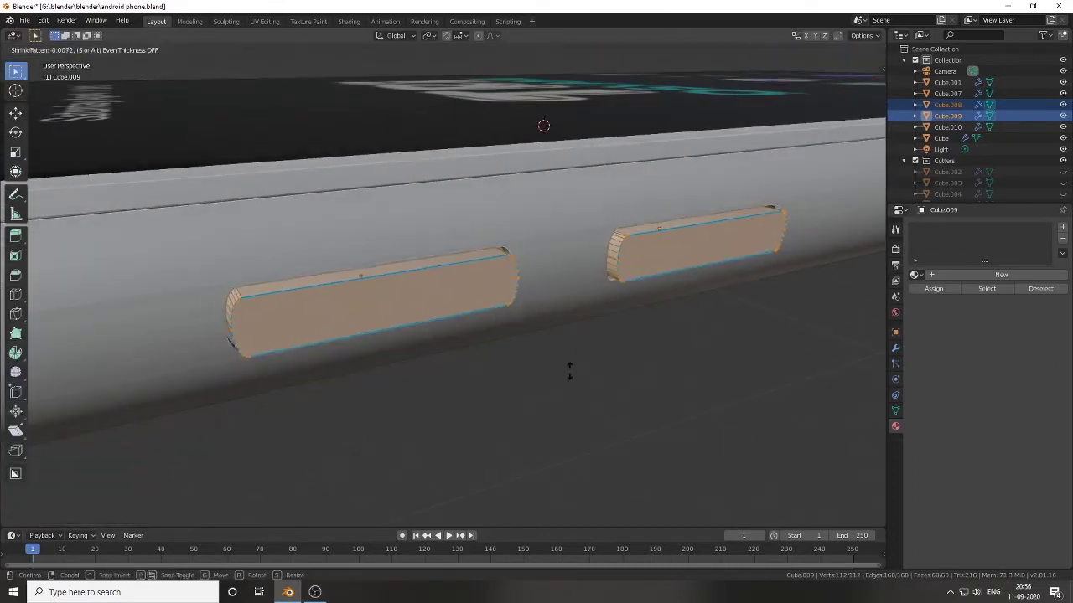
click(576, 361)
mouse_move(576, 361)
middle_down()
mouse_move(611, 364)
mouse_move(598, 376)
mouse_move(636, 395)
middle_up()
Step: Bevel the buttons' outer edges, then reselect both bars in Object Mode
key(ctrl+b)
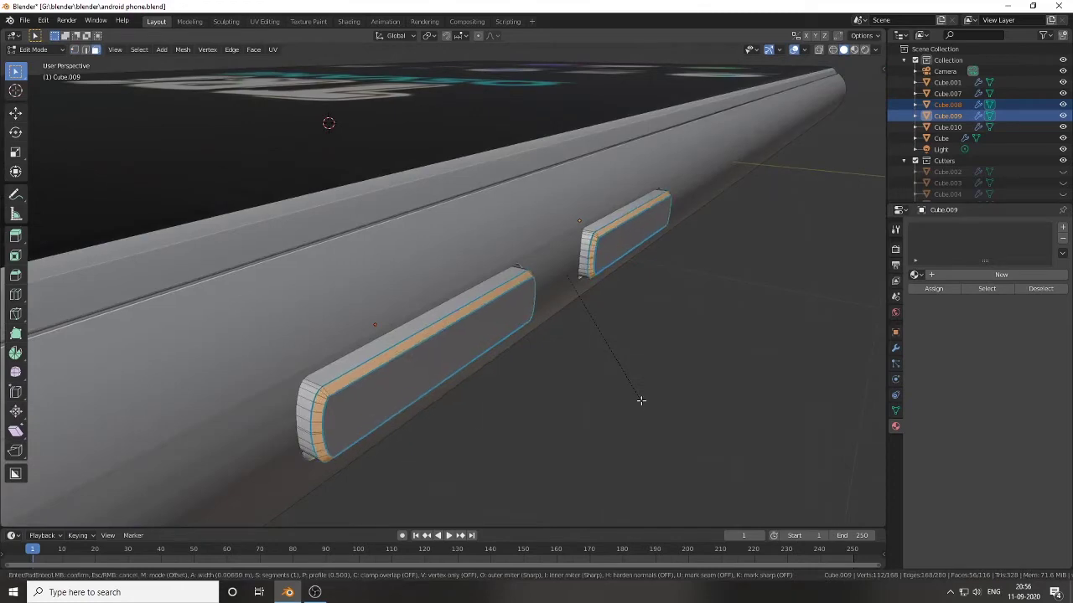
click(641, 400)
key(Tab)
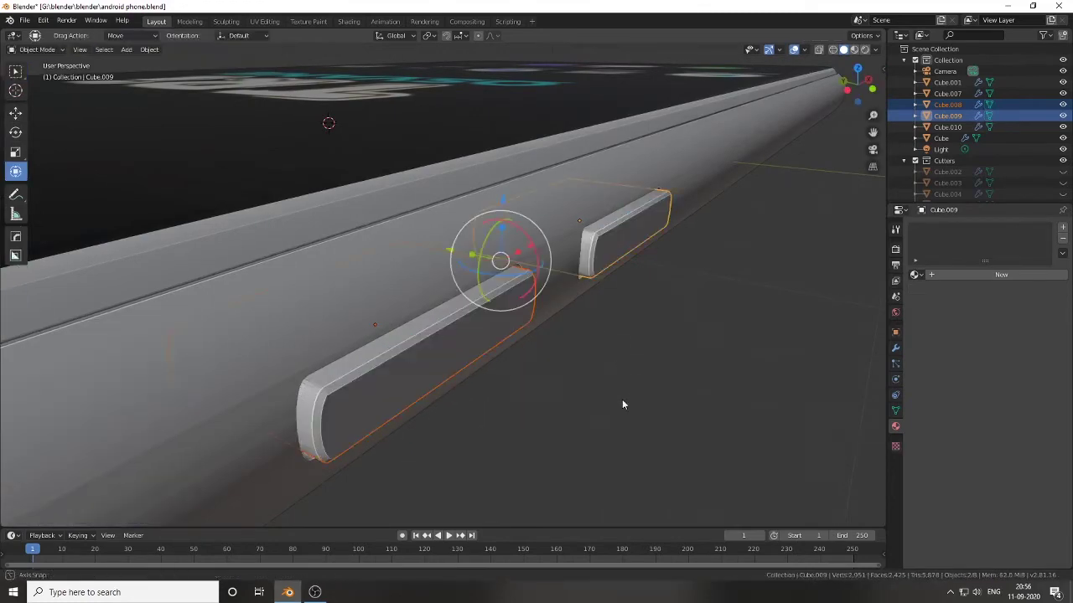
mouse_move(622, 399)
middle_down()
mouse_move(491, 419)
mouse_move(562, 435)
middle_up()
scroll(426, 431, down, 4)
middle_drag(426, 431, 449, 395)
shift+click(422, 279)
scroll(414, 346, up, 7)
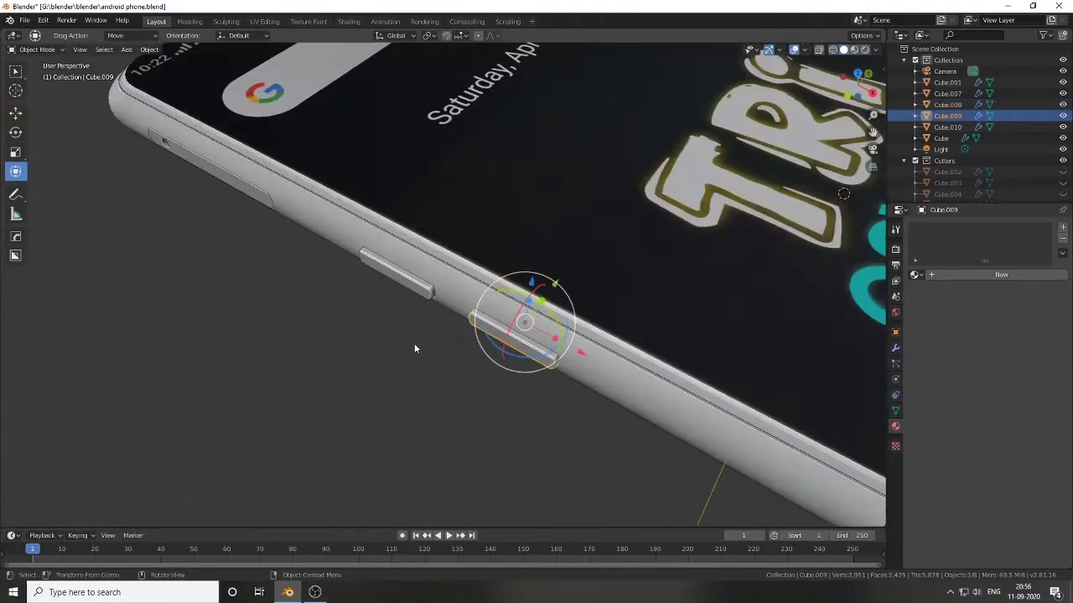
Step: Vertex-slide the side buttons' end loops inward by factors 0.109 and 0.113
drag(512, 260, 482, 424)
key(Tab)
key(KP_Decimal)
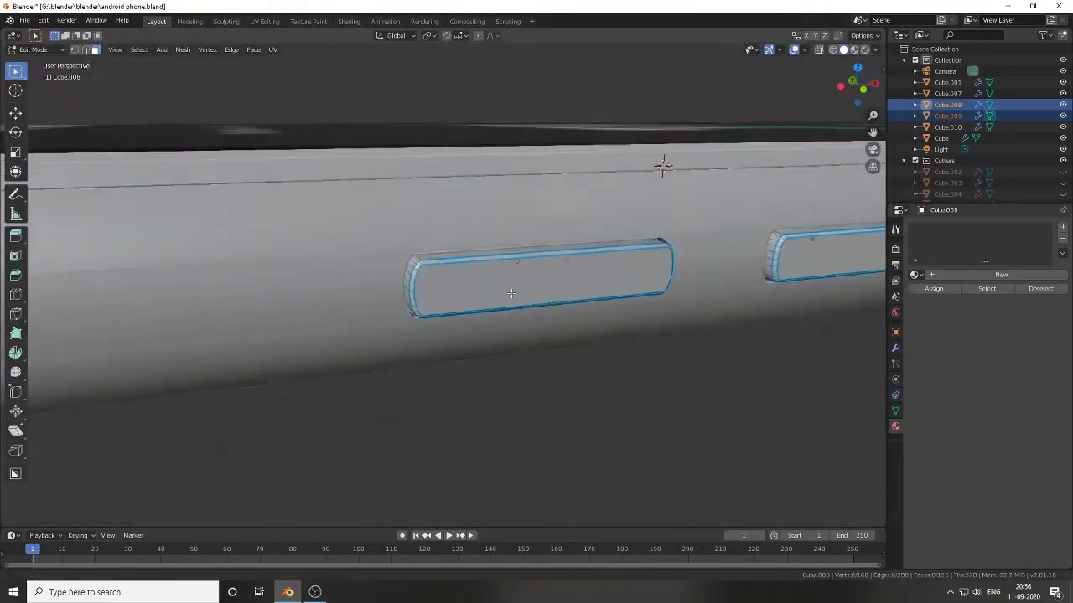
scroll(481, 424, up, 3)
key(g)
key(g)
click(759, 361)
scroll(759, 361, down, 3)
mouse_move(759, 361)
middle_down()
mouse_move(778, 489)
mouse_move(665, 491)
middle_up()
scroll(665, 491, up, 4)
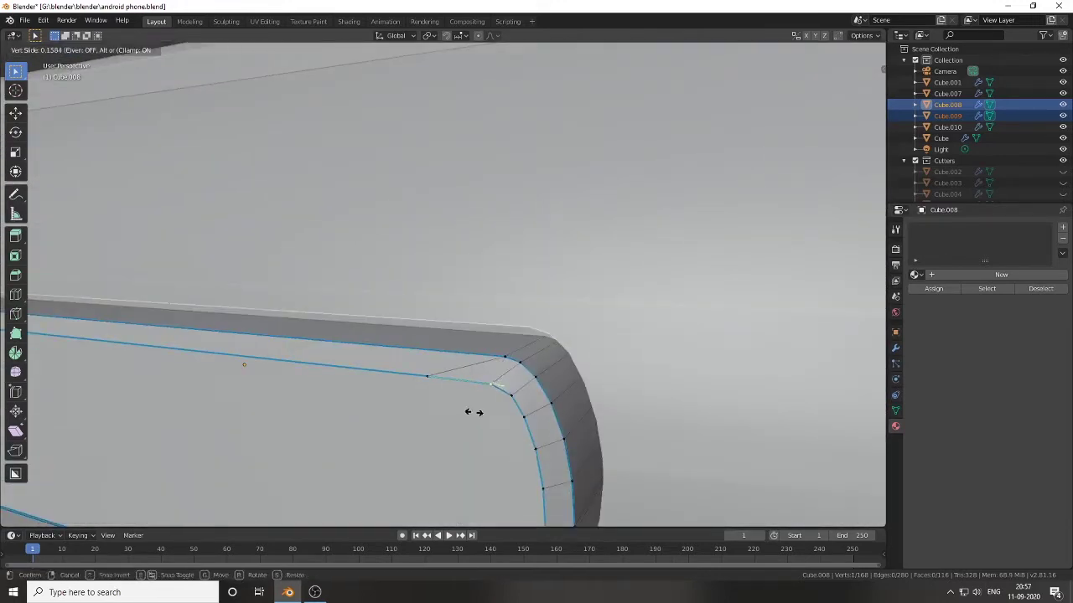
mouse_move(472, 411)
middle_down()
mouse_move(578, 391)
mouse_move(800, 273)
mouse_move(486, 388)
mouse_move(544, 410)
middle_up()
scroll(486, 388, down, 2)
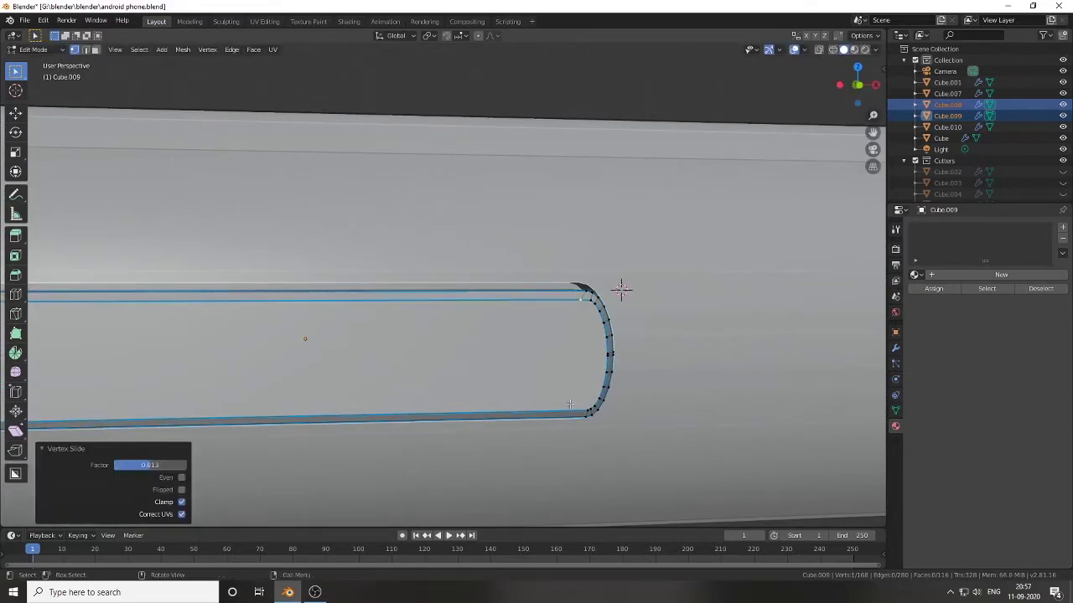
scroll(574, 406, down, 2)
Step: Assign the body colour texture material to the side buttons
key(Tab)
scroll(574, 405, down, 3)
middle_drag(656, 343, 529, 289)
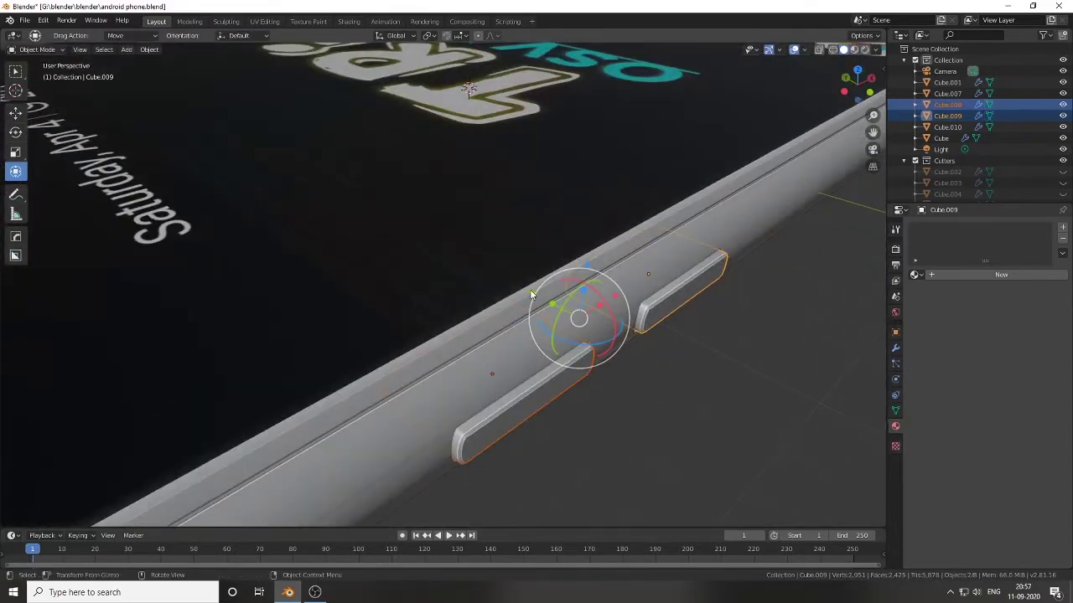
click(914, 274)
click(952, 291)
Step: Select the side button Cube.008 and save the Android phone file
scroll(718, 369, down, 5)
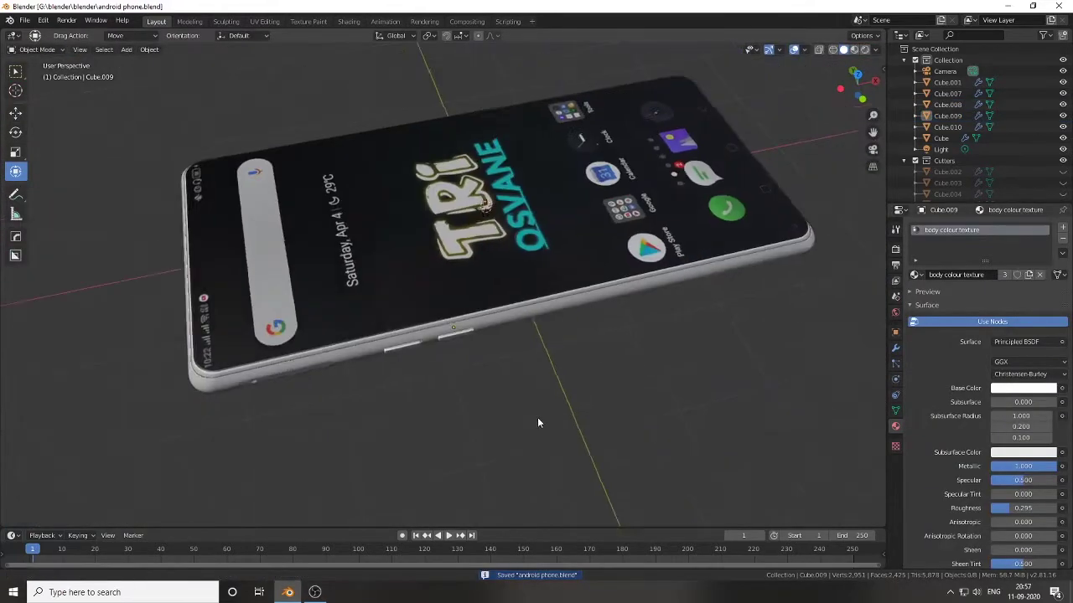
mouse_move(539, 424)
middle_down()
mouse_move(498, 390)
mouse_move(402, 400)
mouse_move(589, 322)
mouse_move(412, 371)
mouse_move(409, 322)
mouse_move(360, 335)
middle_up()
click(401, 399)
key(ctrl+s)
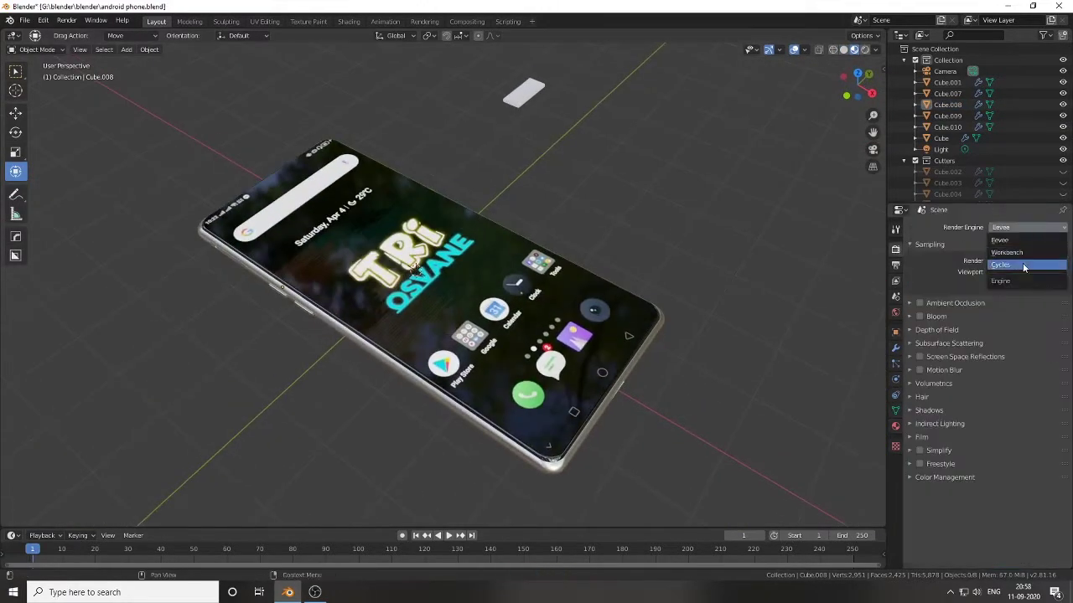
Step: In the Shading workspace's world nodes, add an Environment Texture feeding the Background colour
click(349, 21)
click(216, 347)
click(216, 370)
key(shift+a)
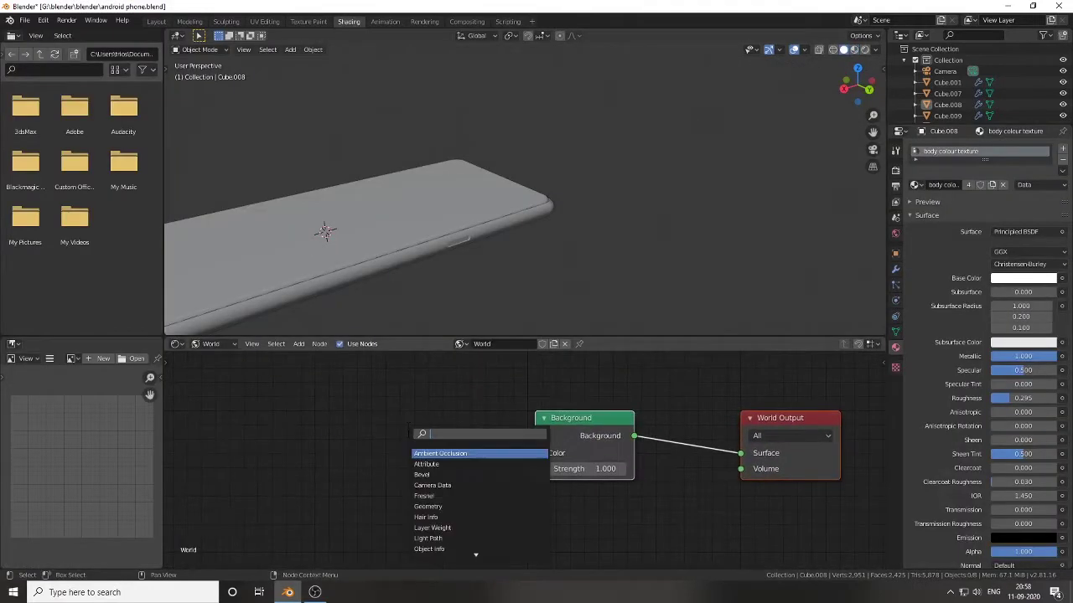
text(envi)
key(Return)
click(569, 414)
Step: Find the Node Wrangler add-on in Preferences > Add-ons and check its details
click(43, 20)
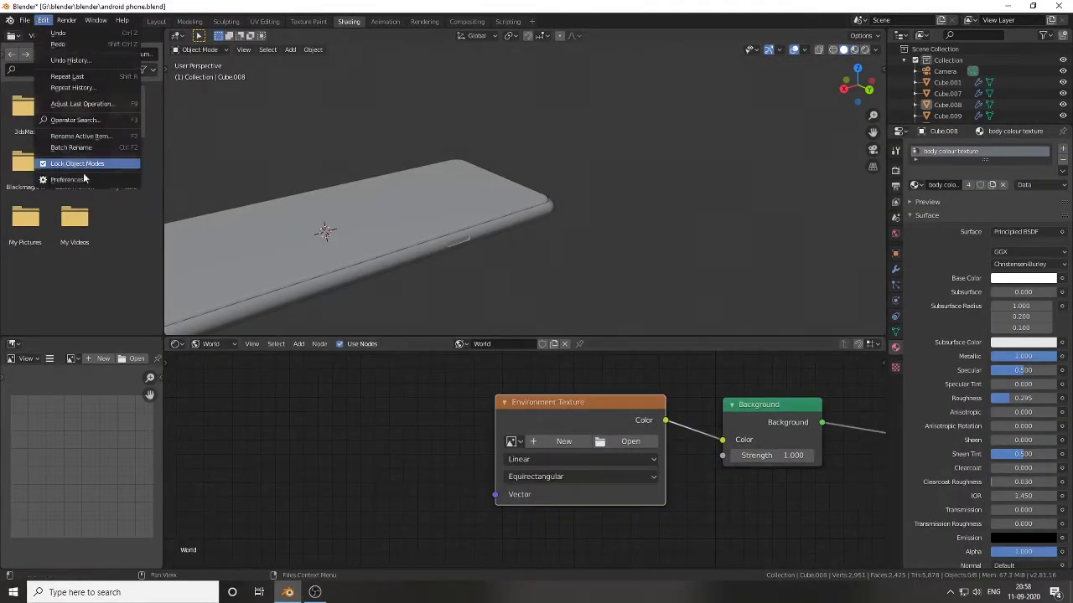
click(83, 173)
click(295, 73)
text(node)
key(Return)
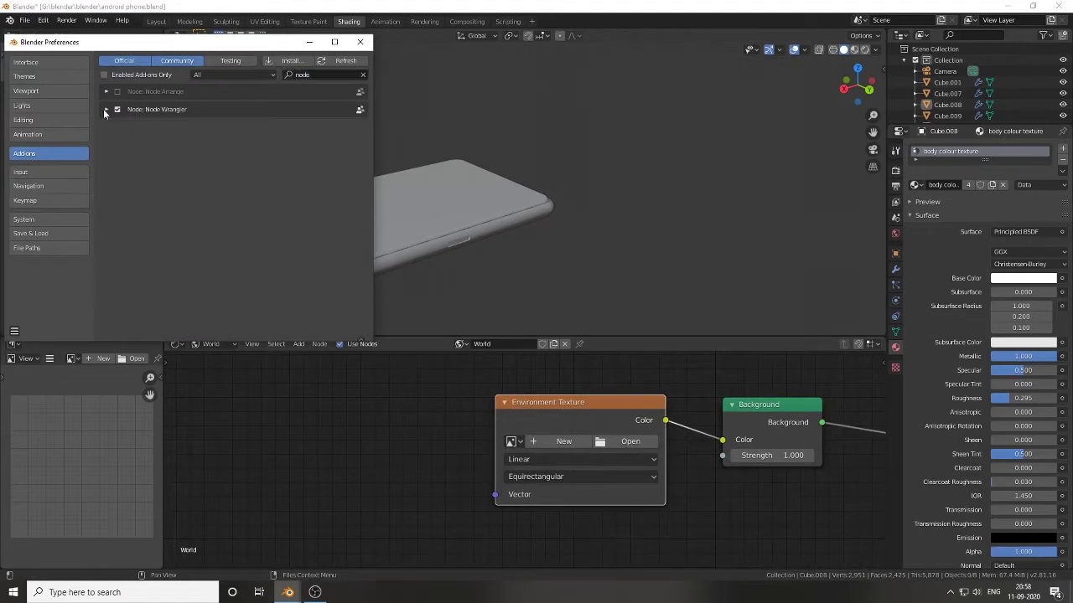
click(107, 109)
click(361, 42)
Step: Add mapping nodes to the Environment Texture and insert a Mix Shader on the Background-to-Output link
key(ctrl+t)
key(Home)
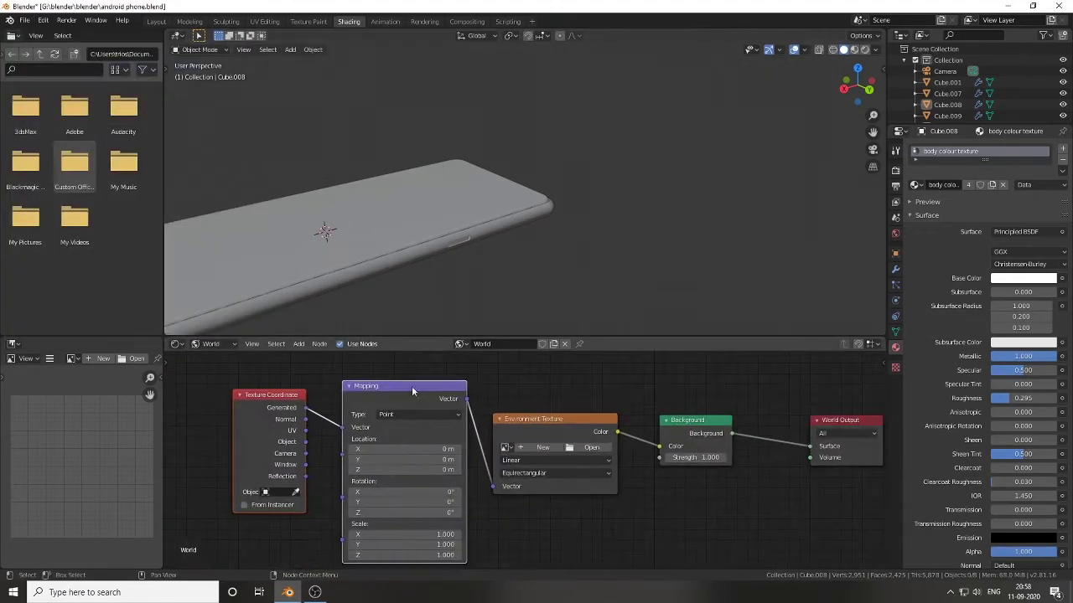
key(shift+a)
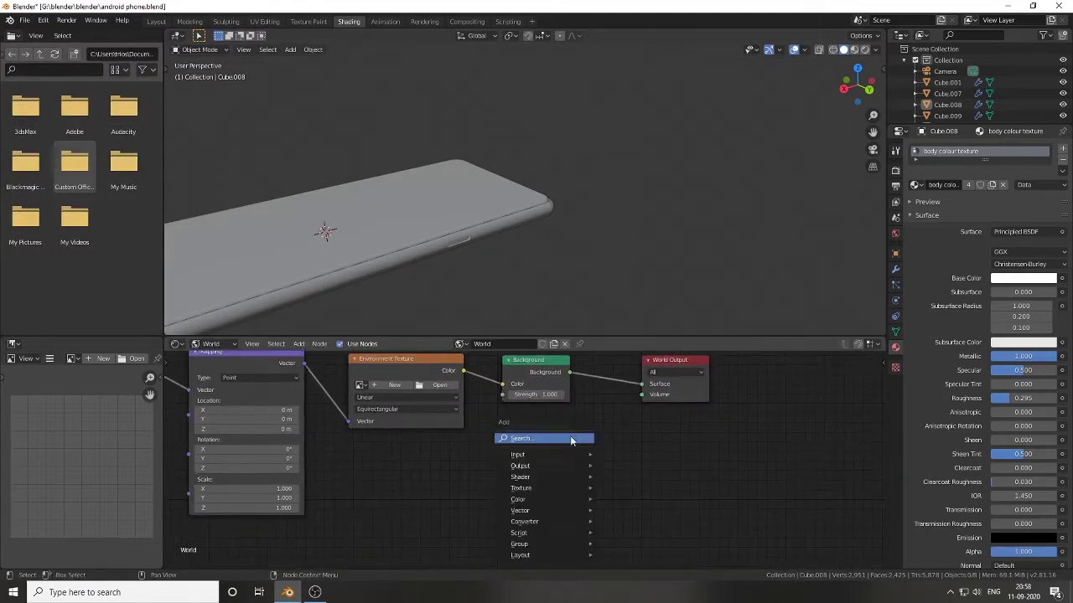
text(mix)
key(Return)
click(706, 441)
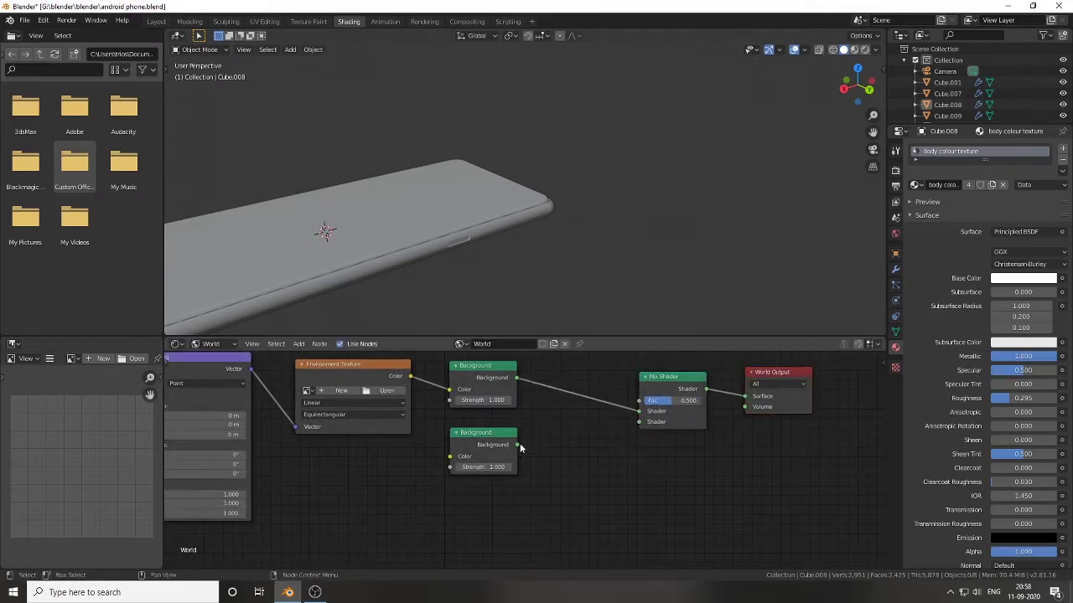
Step: Duplicate the Background, drive the Mix factor with Light Path Is Camera Ray, and make the second Background dark grey
key(Home)
key(Return)
click(486, 464)
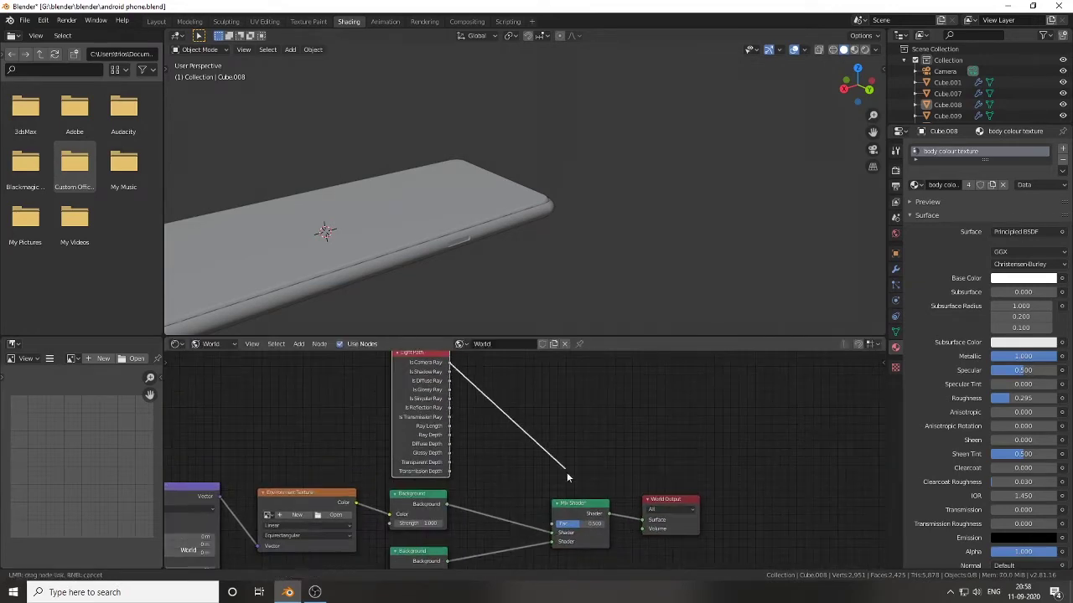
drag(455, 358, 553, 512)
key(Home)
click(478, 475)
drag(565, 378, 567, 366)
Step: Load small_cathedral_4k.hdr from D:\maps\hdr\INDORE into the world Environment Texture
key(ctrl+t)
click(335, 391)
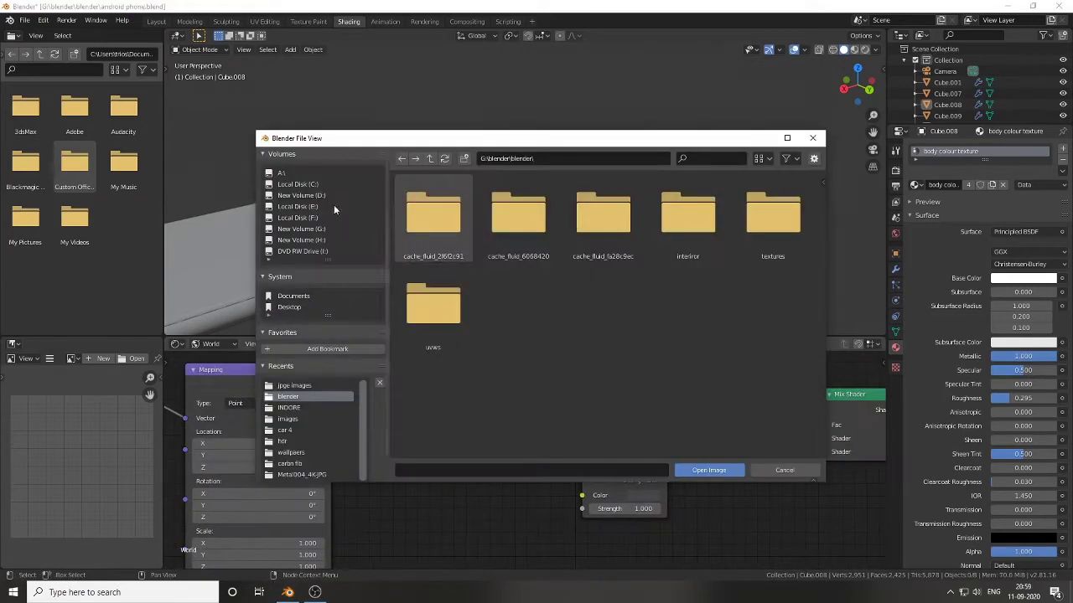
click(301, 195)
click(603, 214)
click(427, 218)
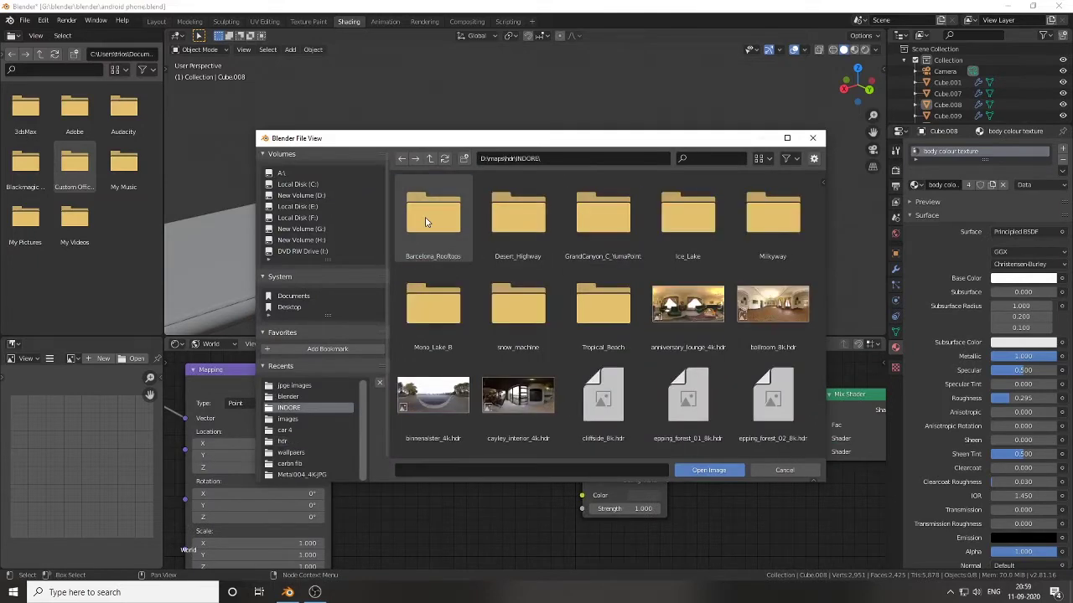
scroll(719, 267, down, 2)
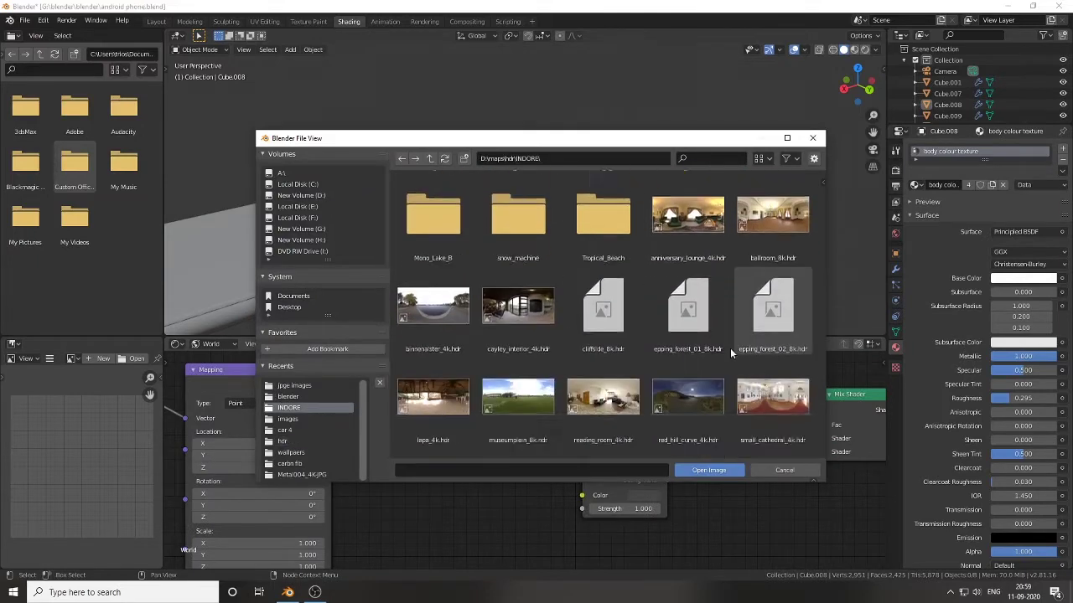
scroll(719, 267, down, 2)
scroll(464, 273, up, 4)
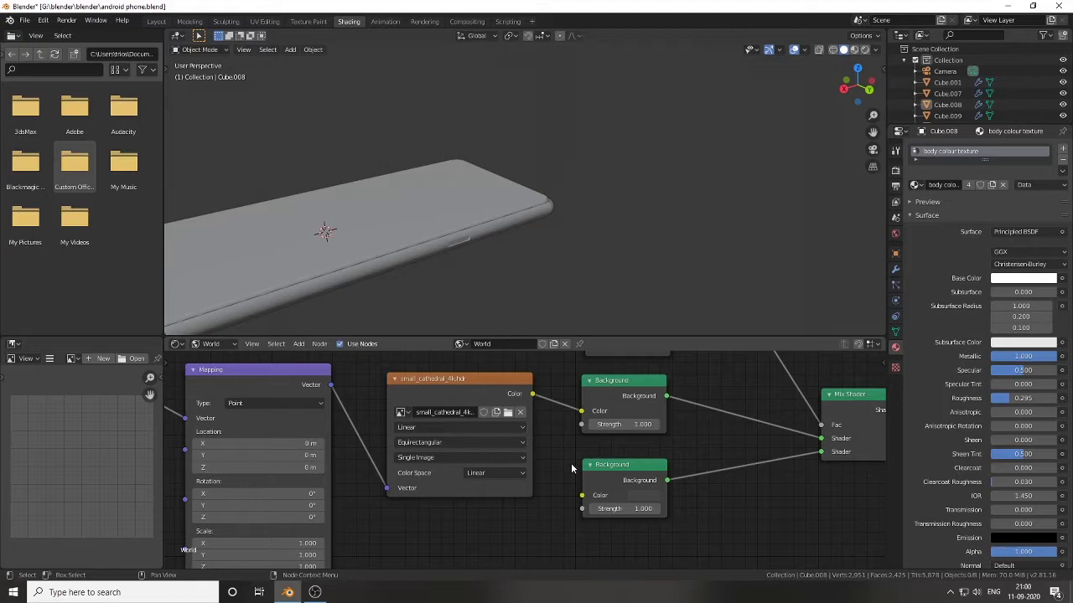
Step: Bring the Mix Shader and World Output into view, orbit onto the phone and select Cube.010
middle_drag(571, 462, 457, 475)
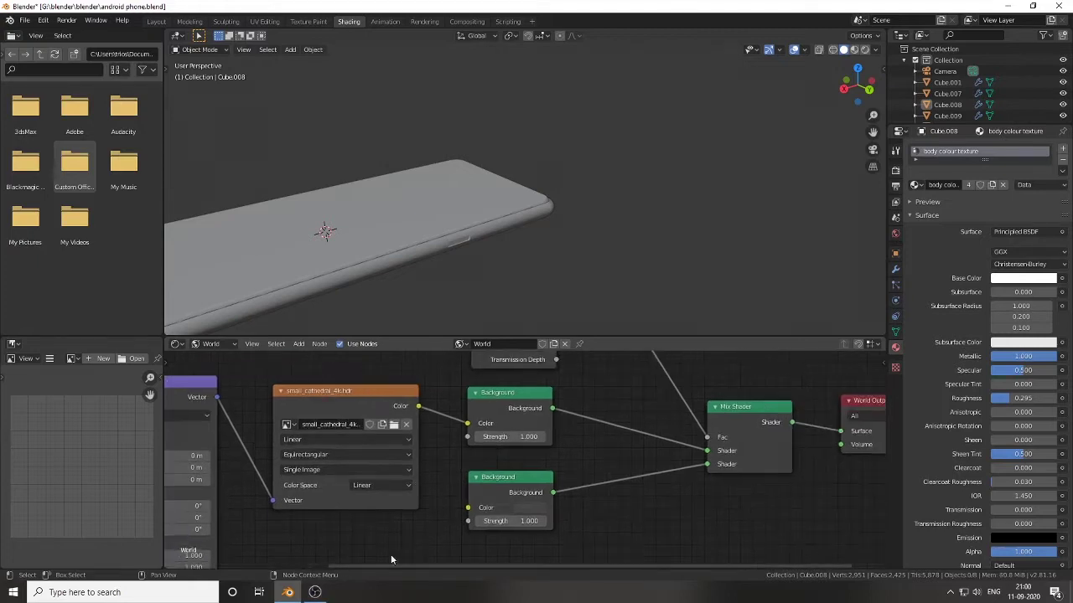
mouse_move(754, 331)
middle_down()
mouse_move(521, 248)
mouse_move(493, 147)
middle_up()
click(520, 248)
Step: Switch to Rendered shading and darken the second Background colour to a Value of about 0.276
key(z)
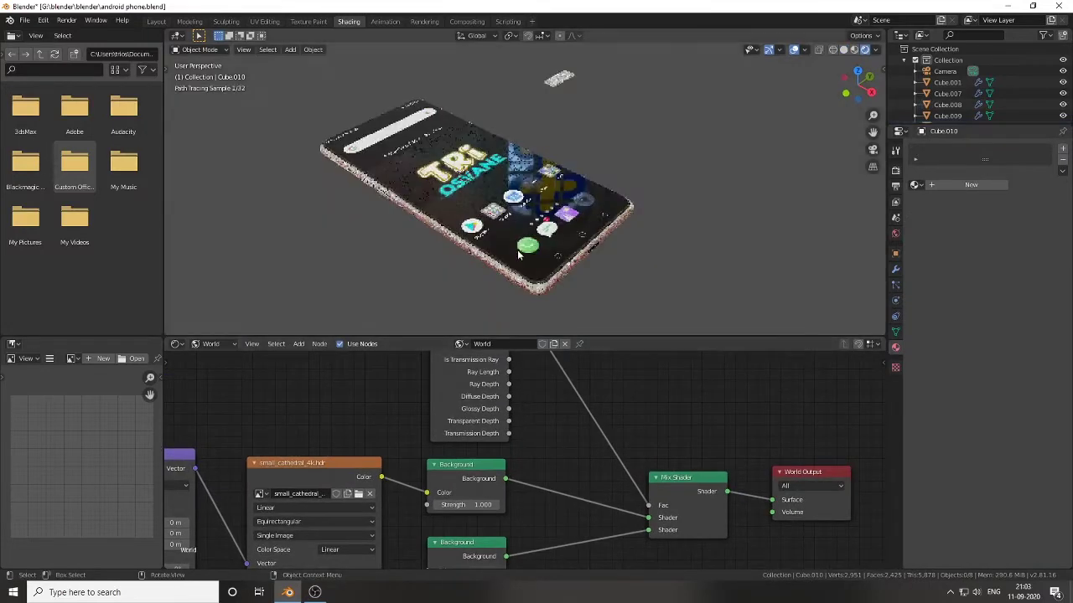
middle_drag(419, 222, 469, 252)
scroll(582, 483, down, 1)
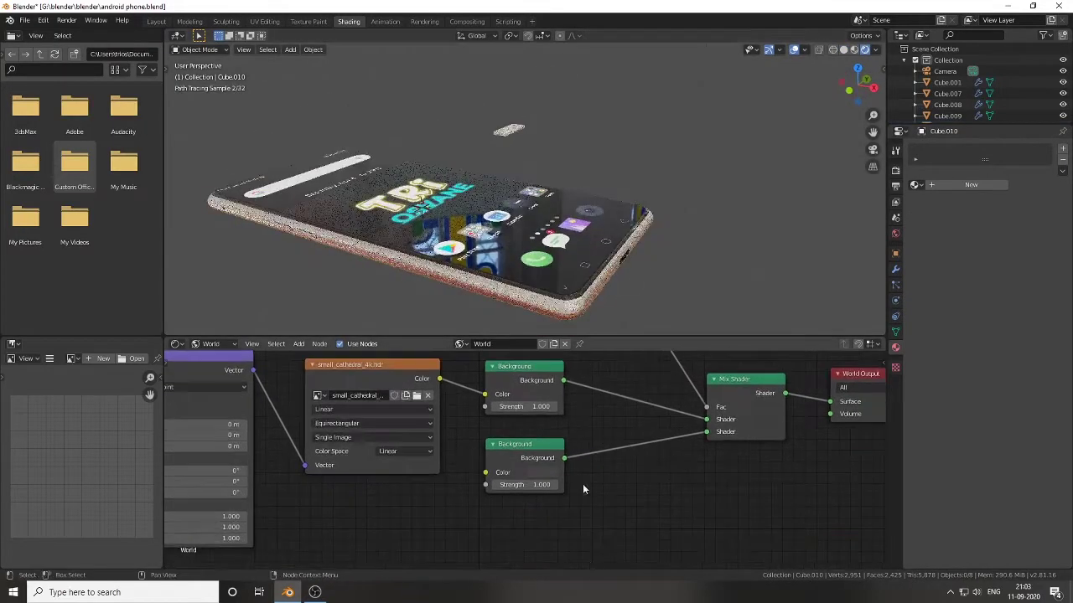
mouse_move(583, 484)
middle_down()
mouse_move(575, 511)
mouse_move(551, 488)
middle_up()
click(512, 507)
drag(574, 414, 574, 421)
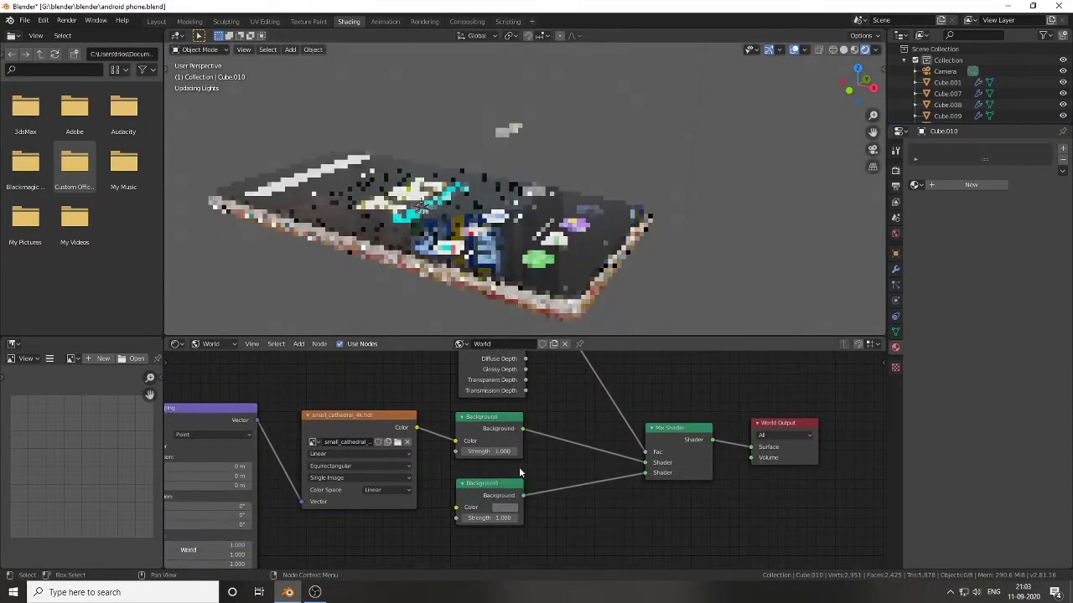
Step: Review the rendered phone from lower angles in Layout, then return to the Shading workspace
click(156, 21)
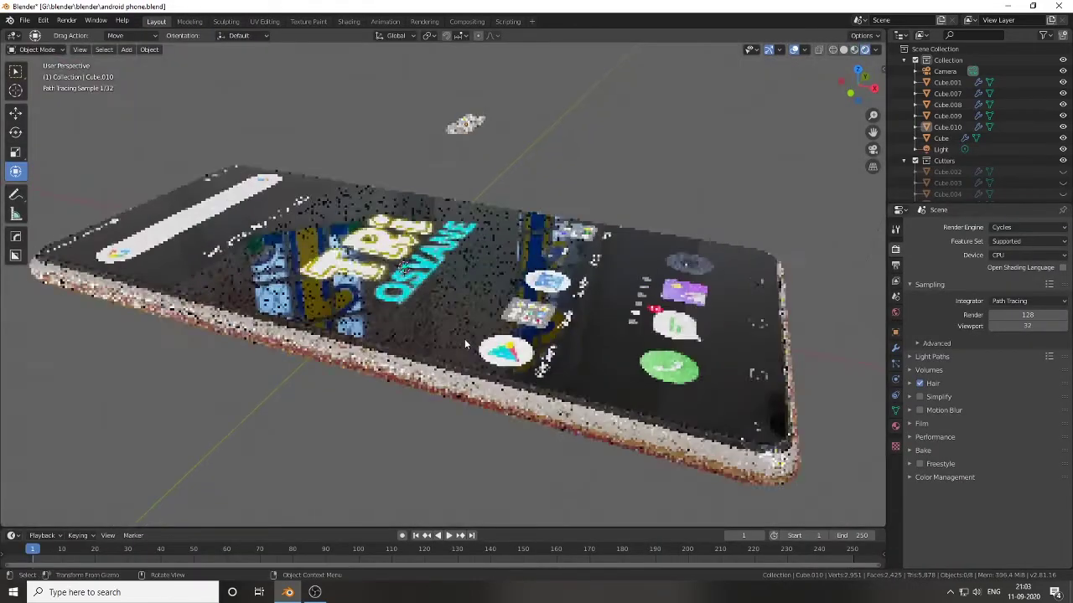
mouse_move(462, 339)
middle_down()
mouse_move(426, 303)
mouse_move(622, 301)
mouse_move(505, 245)
mouse_move(554, 407)
mouse_move(618, 387)
mouse_move(525, 409)
mouse_move(573, 393)
middle_up()
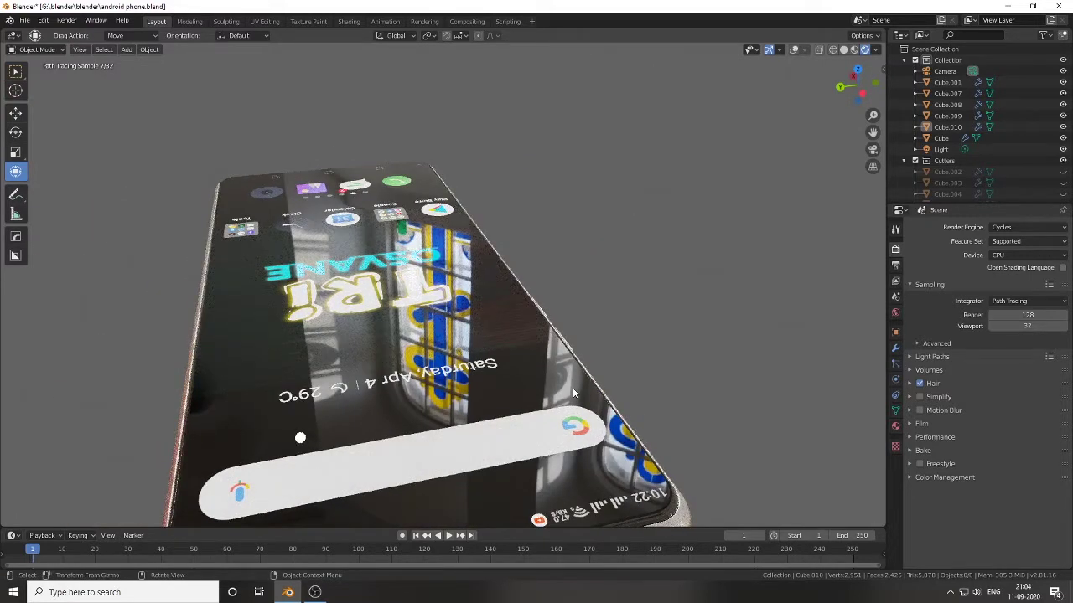
mouse_move(572, 391)
middle_down()
mouse_move(317, 397)
mouse_move(343, 20)
middle_up()
click(346, 21)
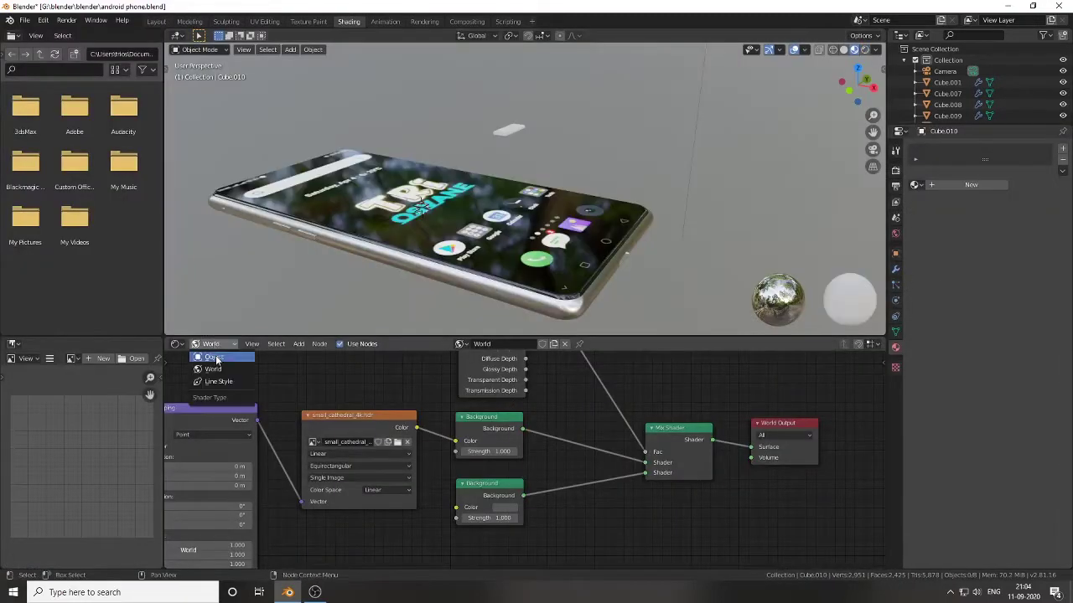
Step: Lower the screen Cube.001 Display material's Principled BSDF roughness to about 0.073
click(210, 344)
click(215, 328)
click(501, 273)
scroll(500, 274, up, 5)
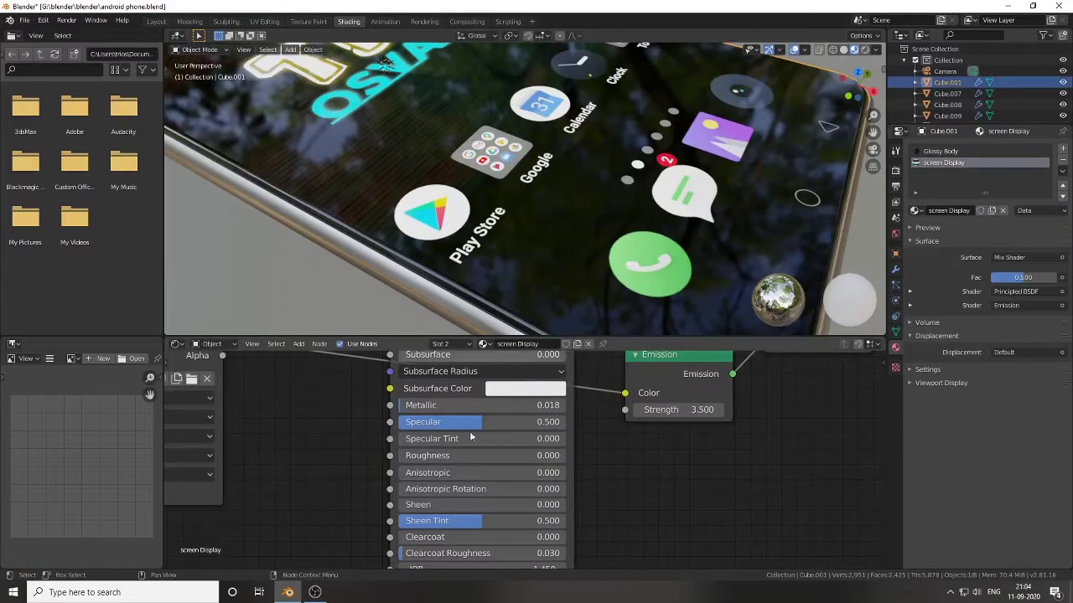
drag(470, 455, 456, 455)
scroll(447, 177, down, 3)
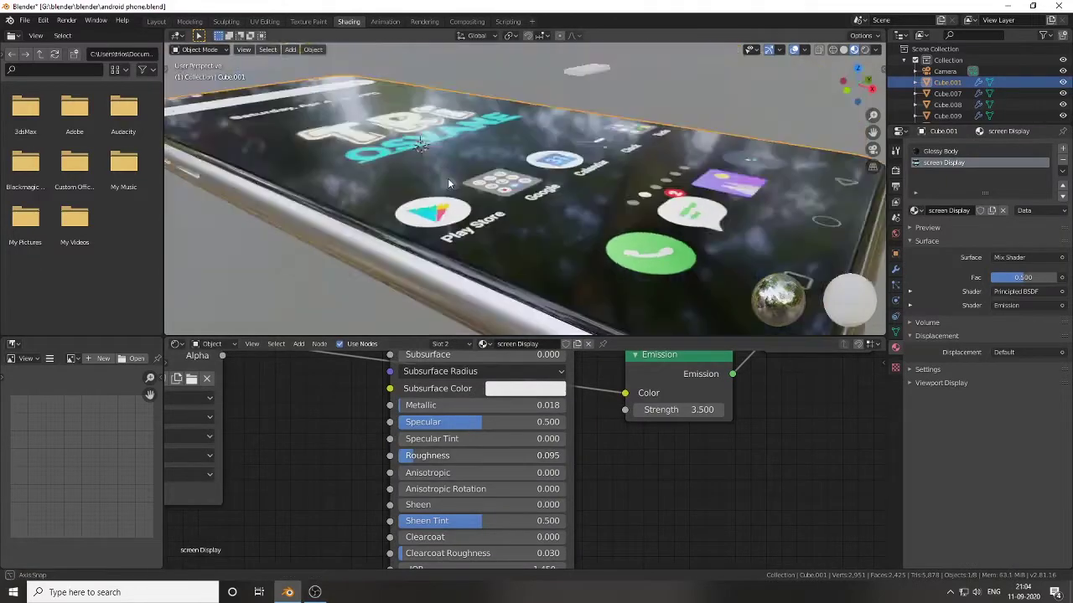
scroll(448, 178, down, 2)
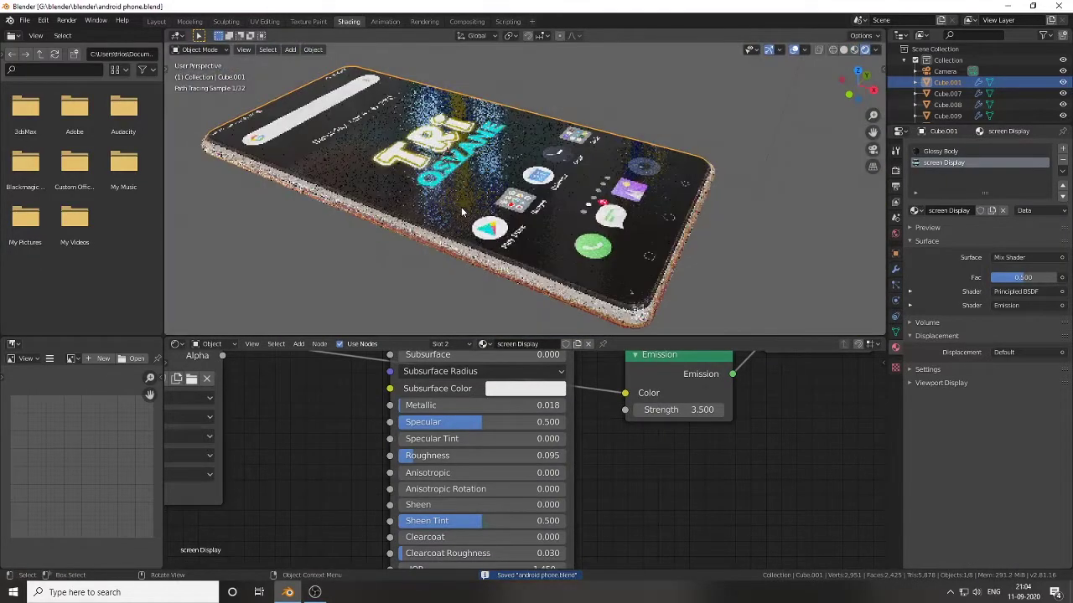
scroll(460, 207, up, 2)
scroll(382, 455, up, 2)
drag(381, 455, 376, 455)
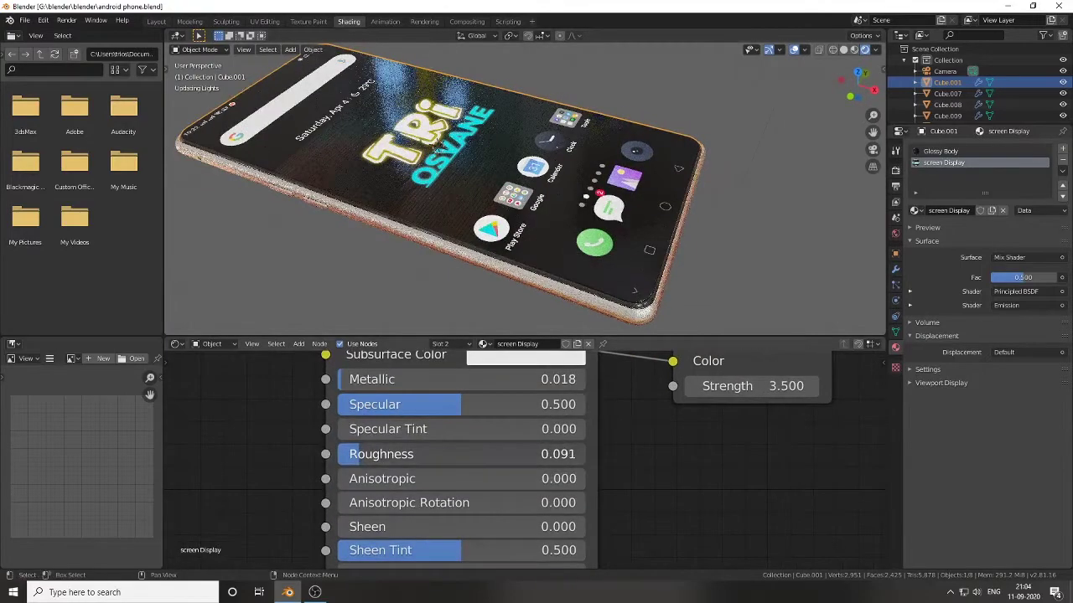
Step: Check the rendered phone, save the file, and return to the Layout workspace
middle_drag(578, 268, 506, 274)
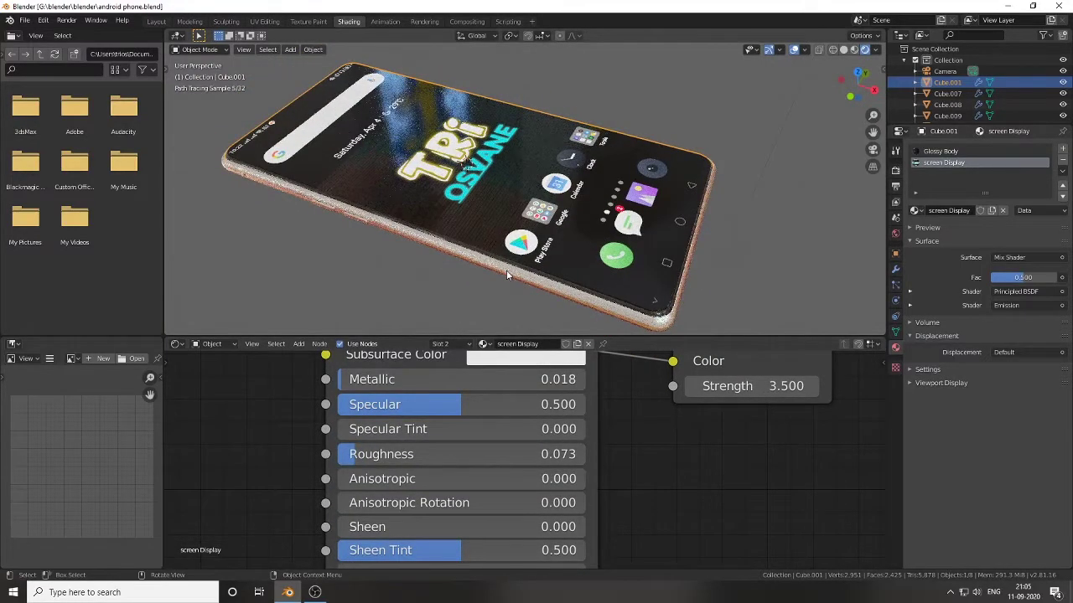
key(ctrl+s)
click(155, 21)
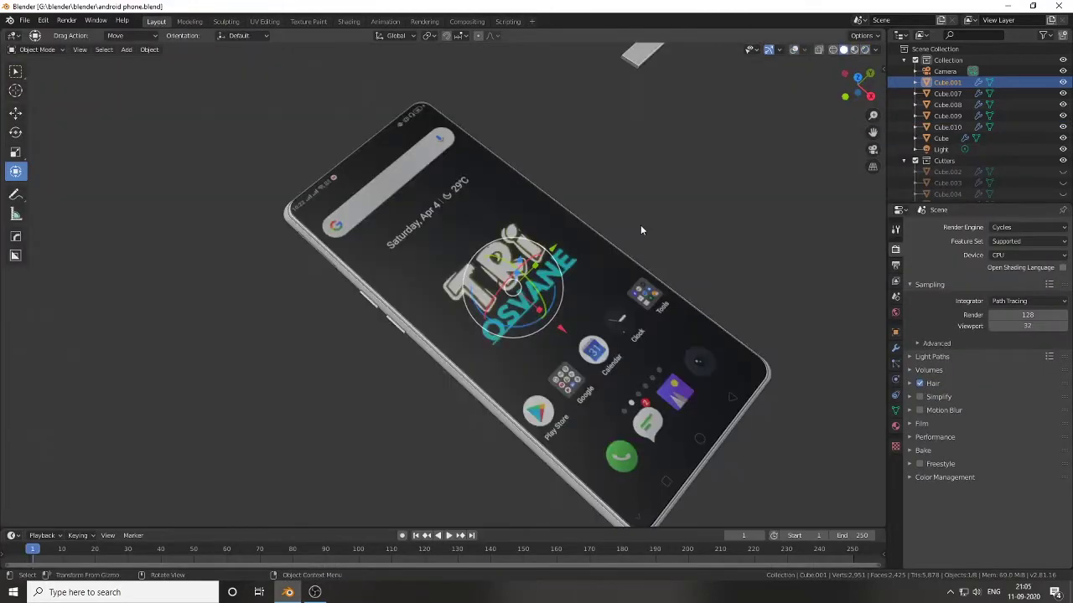
Step: Select the cylinder cutter by the phone's corner and slide it along the edge
mouse_move(640, 225)
middle_down()
mouse_move(507, 249)
mouse_move(592, 218)
middle_up()
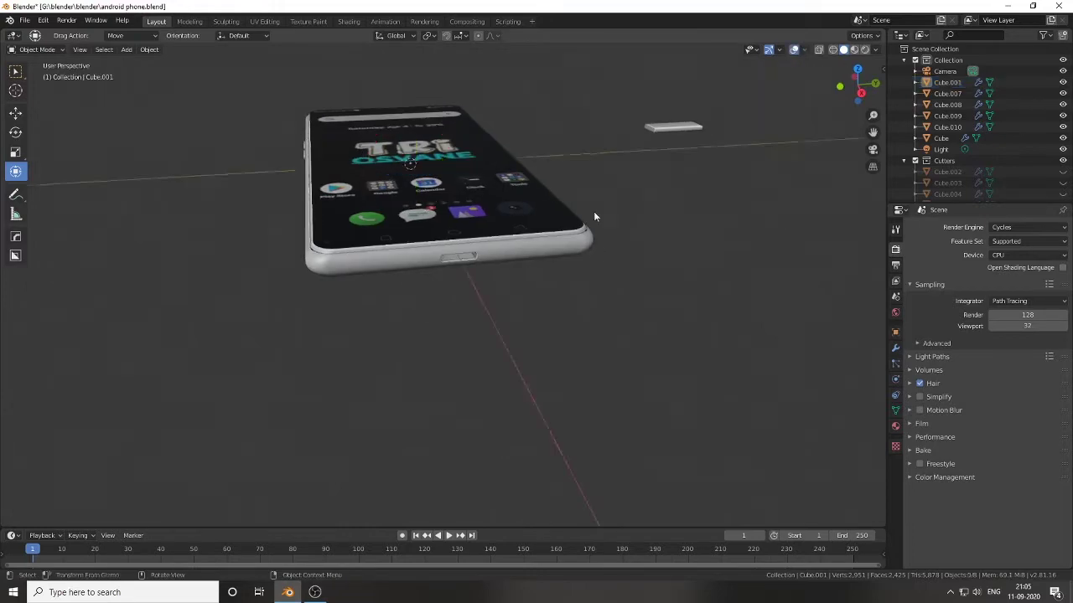
scroll(426, 279, up, 3)
key(shift+a)
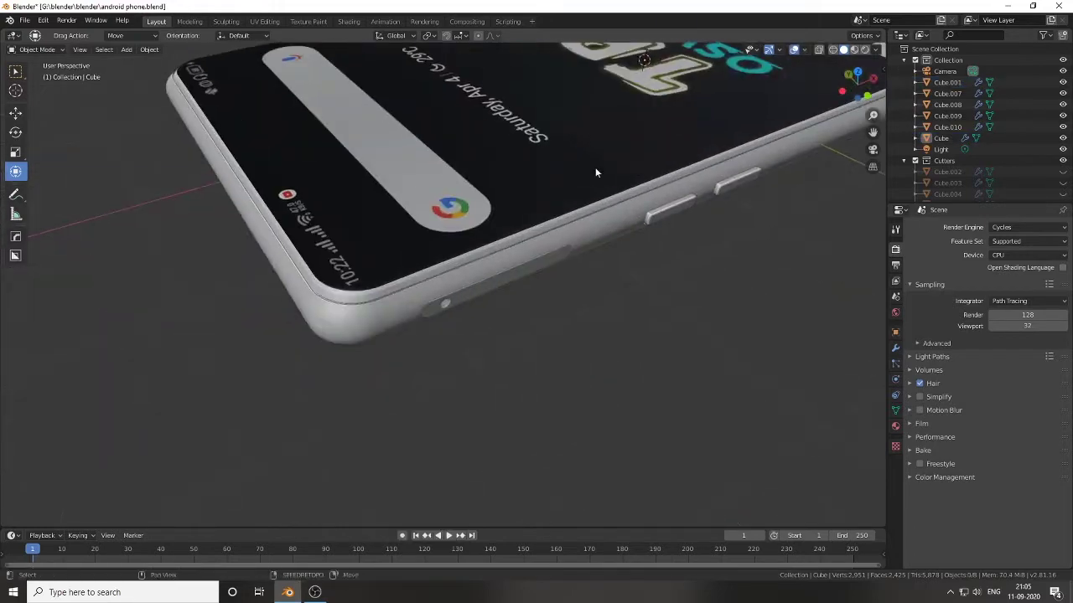
scroll(1067, 197, down, 2)
click(1067, 195)
drag(470, 323, 482, 354)
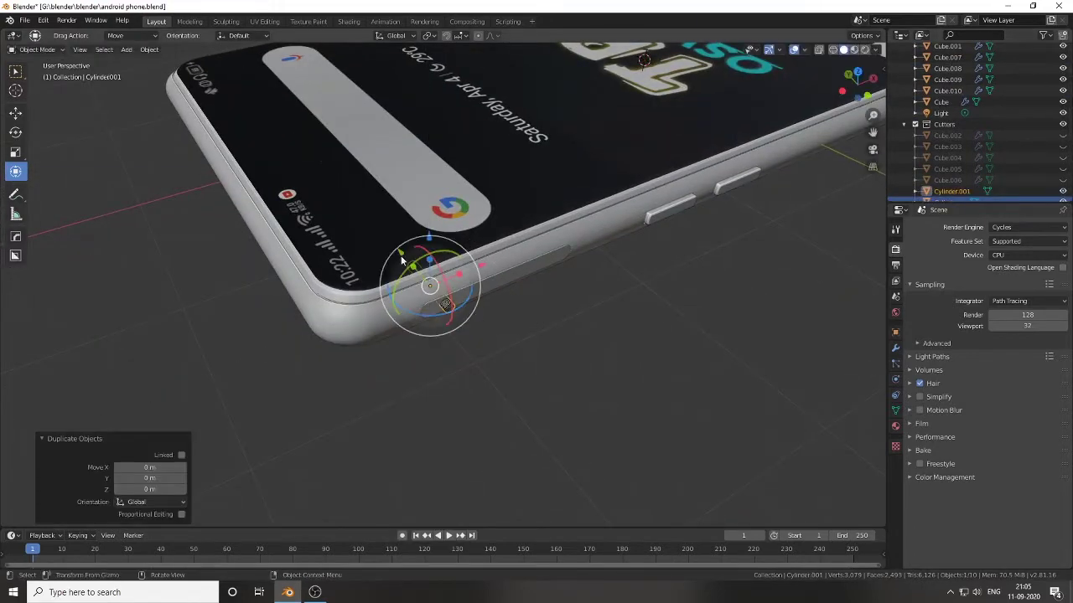
Step: Rotate the cylinder cutter 90° around the Z axis
key(r)
key(z)
key(9)
key(0)
key(Return)
Step: From the right-side view, reposition and resize the cylinder cutter along the bottom edge
middle_drag(482, 355, 377, 344)
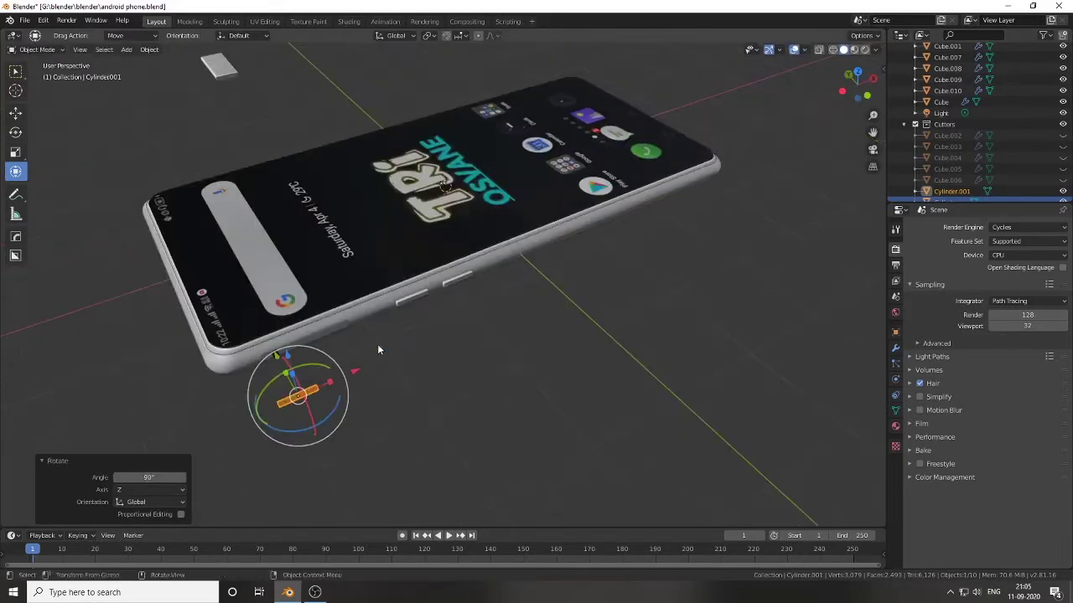
key(g)
key(KP_3)
click(503, 277)
scroll(481, 307, up, 4)
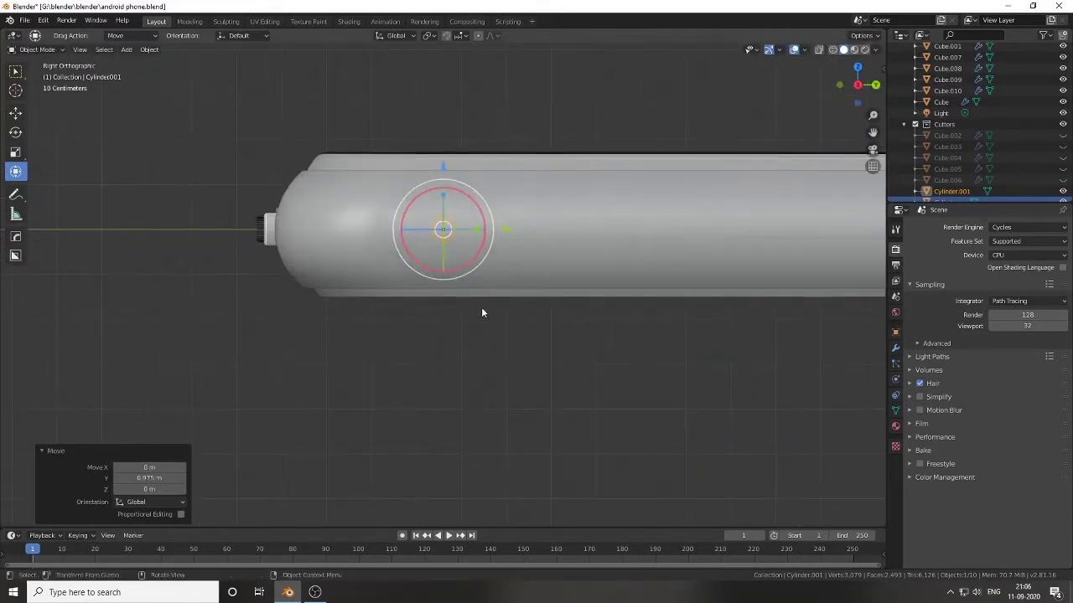
scroll(503, 335, up, 2)
key(s)
click(504, 345)
scroll(429, 249, down, 2)
Step: Add an Array modifier to the cylinder with a count of 7
click(895, 348)
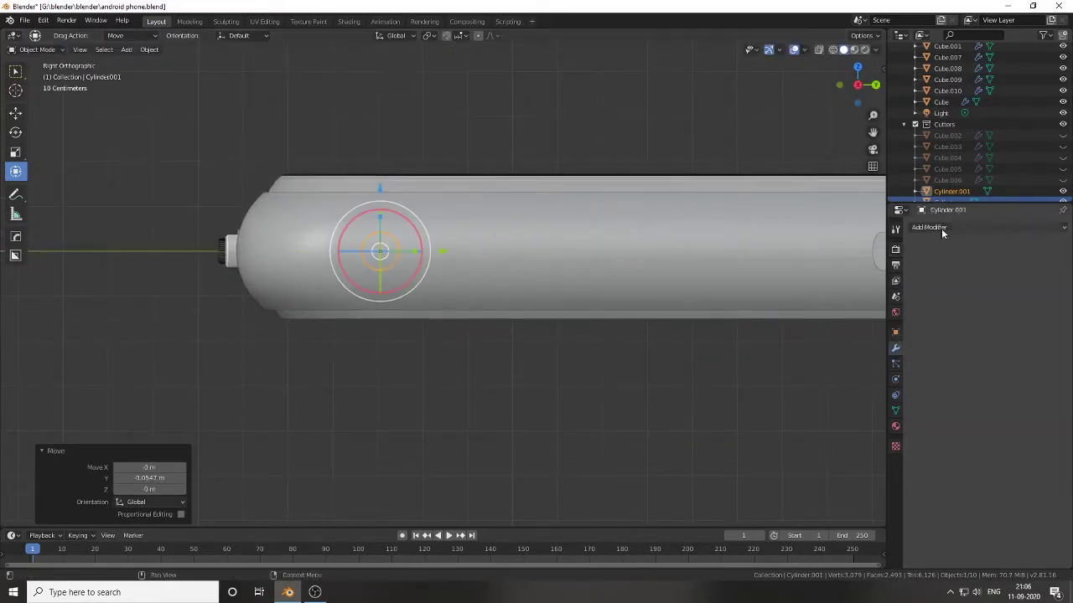
click(941, 228)
click(838, 244)
scroll(495, 337, down, 1)
shift+middle_drag(501, 325, 436, 335)
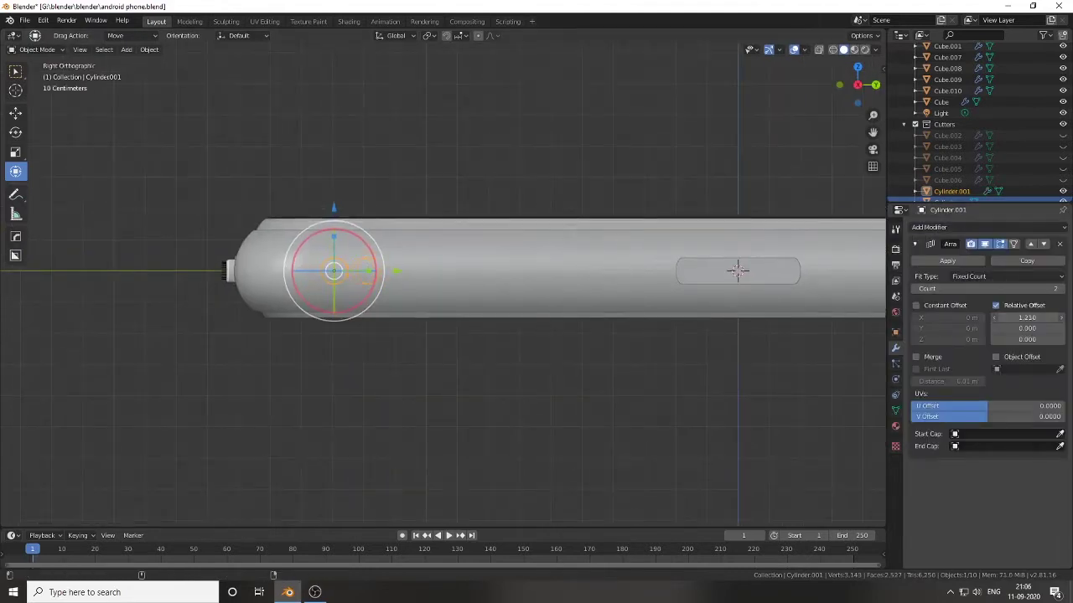
click(1061, 289)
Step: Duplicate the cylinder row, slide the copy along the side, and reduce its array count
key(shift+d)
key(Escape)
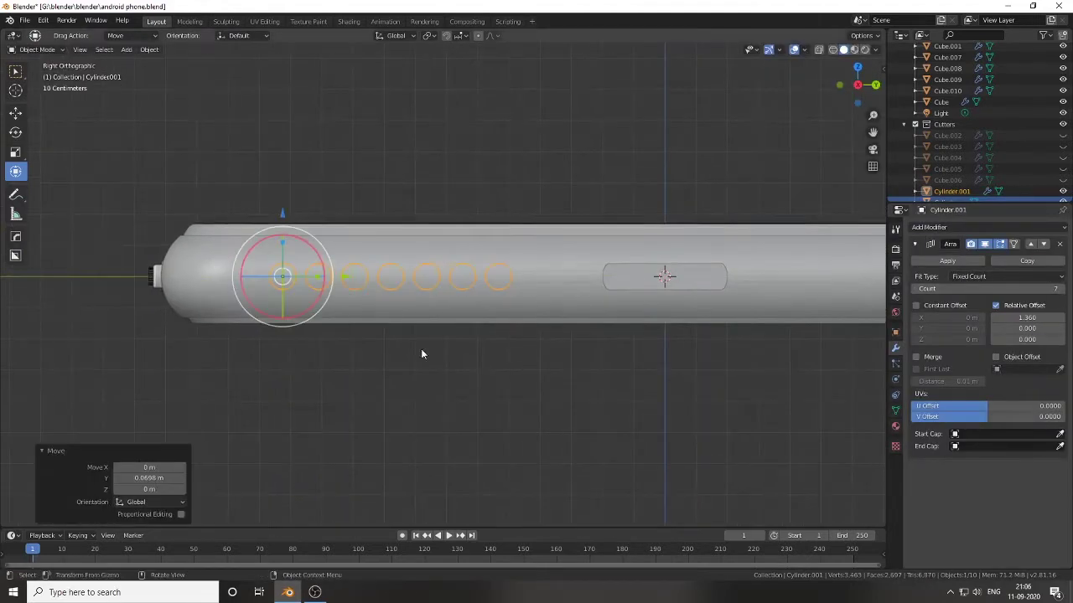
scroll(336, 344, down, 2)
drag(287, 281, 650, 282)
click(915, 289)
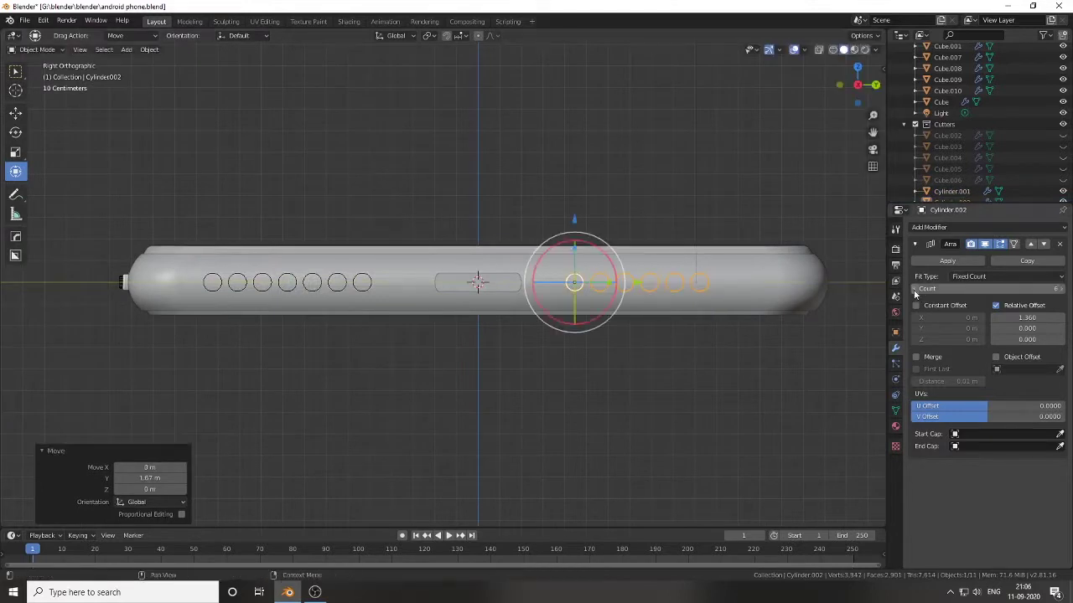
click(599, 366)
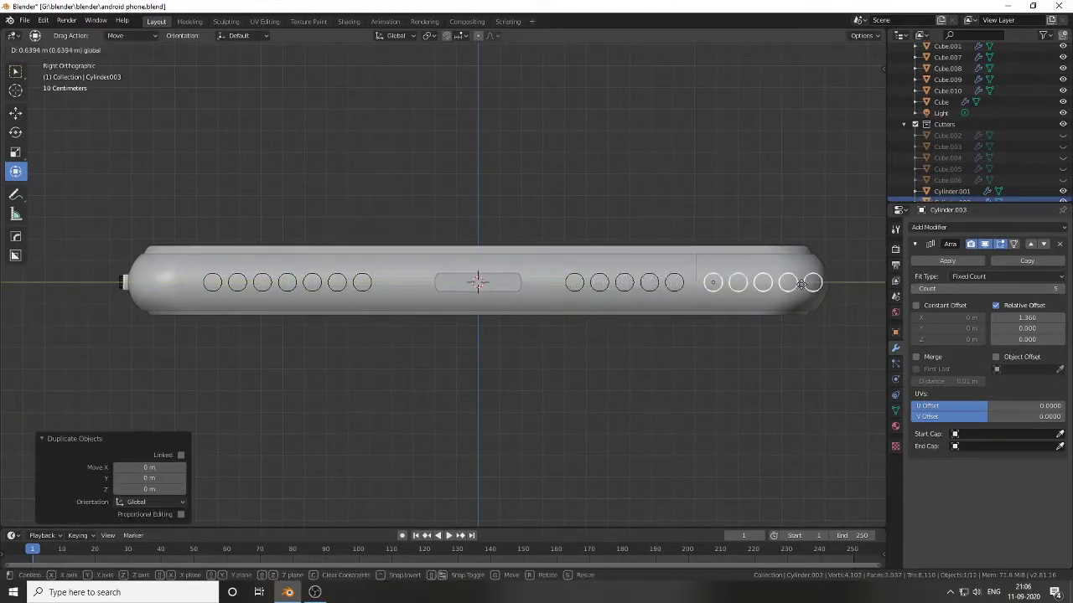
drag(574, 282, 742, 283)
Step: Copy a cutter row next to the central slot, set it to two cylinders, and shrink it
key(shift+d)
scroll(451, 376, up, 3)
key(s)
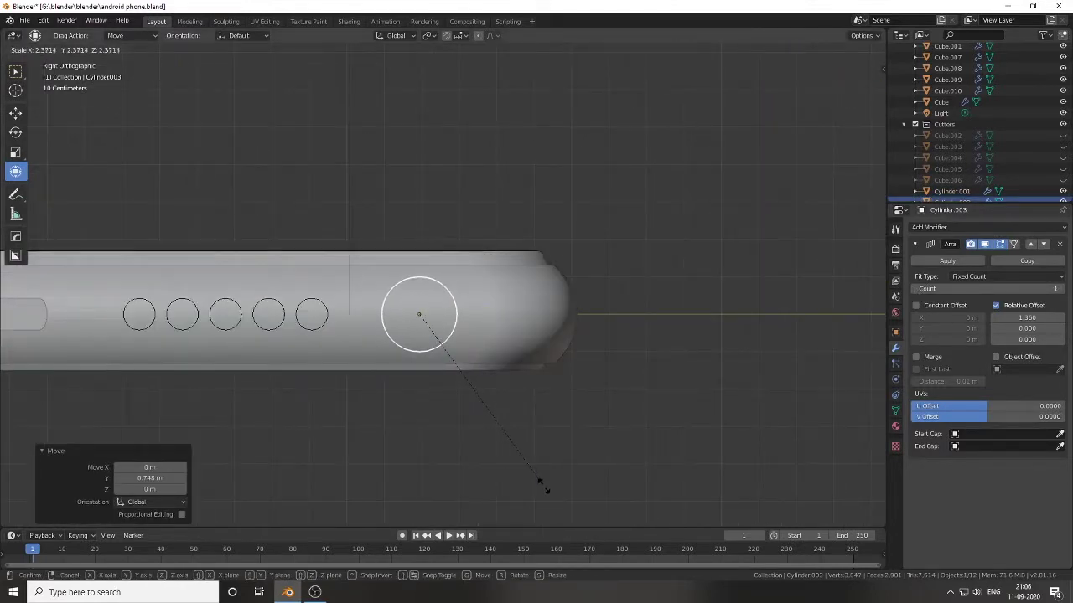
key(Escape)
scroll(536, 335, down, 3)
scroll(574, 316, up, 3)
key(shift+d)
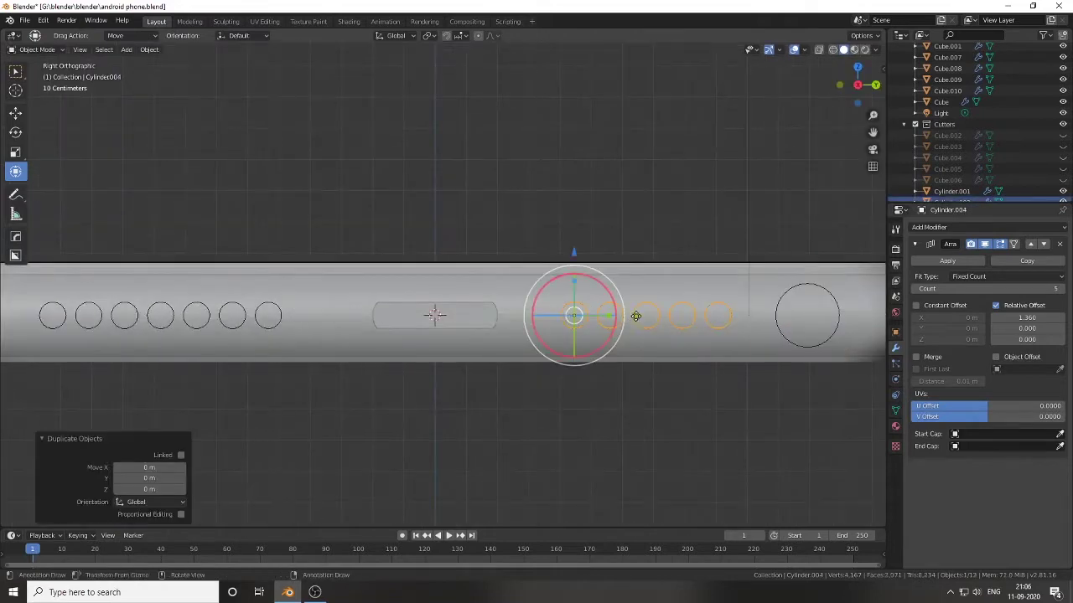
drag(636, 316, 430, 316)
click(1061, 289)
key(s)
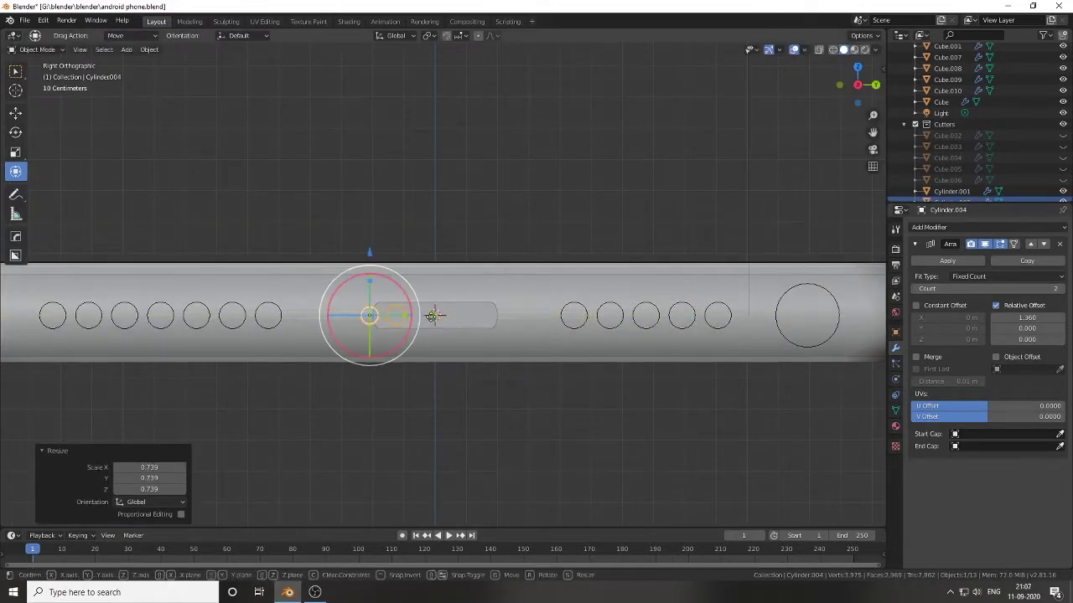
click(431, 359)
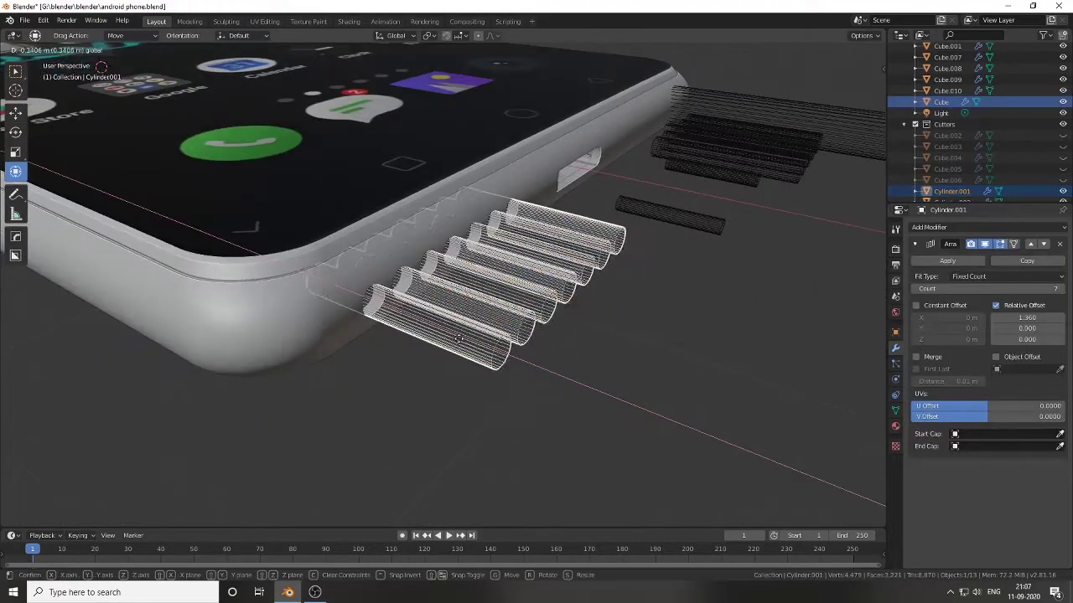
Step: Select the cutters plus the phone body and apply a Hard Ops boolean difference
key(KP_3)
middle_drag(871, 92, 394, 218)
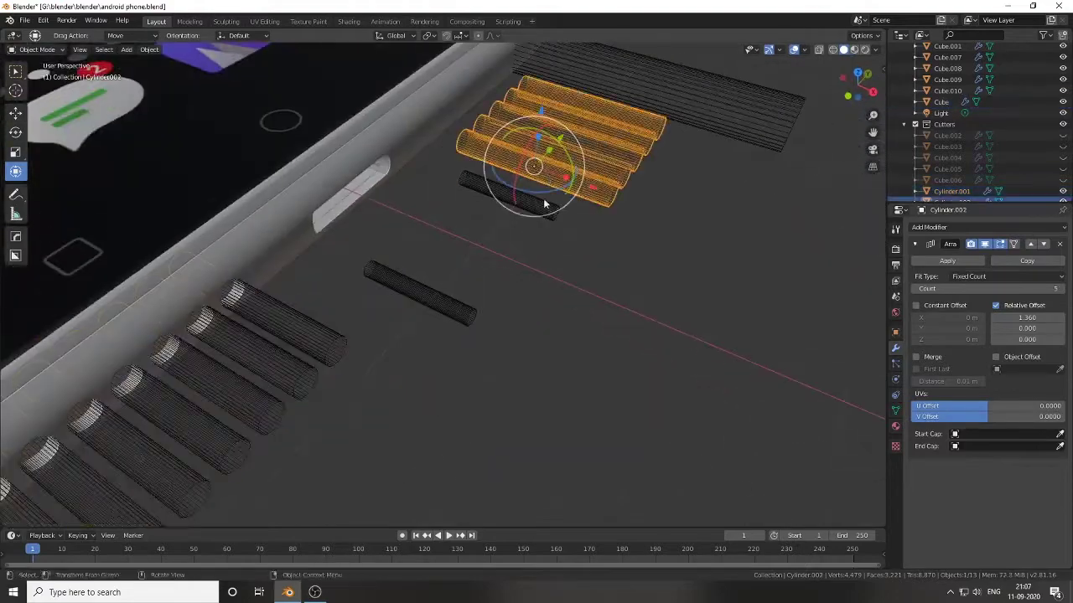
shift+click(394, 218)
key(q)
click(442, 283)
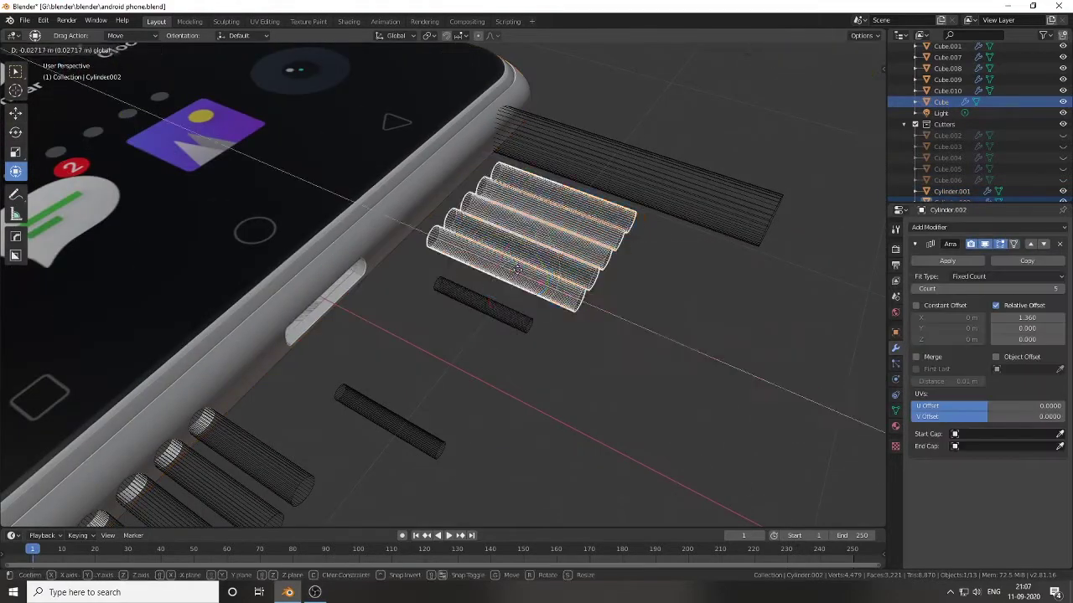
mouse_move(442, 284)
middle_down()
mouse_move(417, 305)
mouse_move(388, 192)
mouse_move(276, 161)
mouse_move(592, 226)
mouse_move(575, 303)
mouse_move(472, 274)
middle_up()
Step: Apply further Hard Ops boolean differences for the remaining cutters, then view the phone from above
key(q)
click(445, 201)
key(q)
click(632, 223)
key(q)
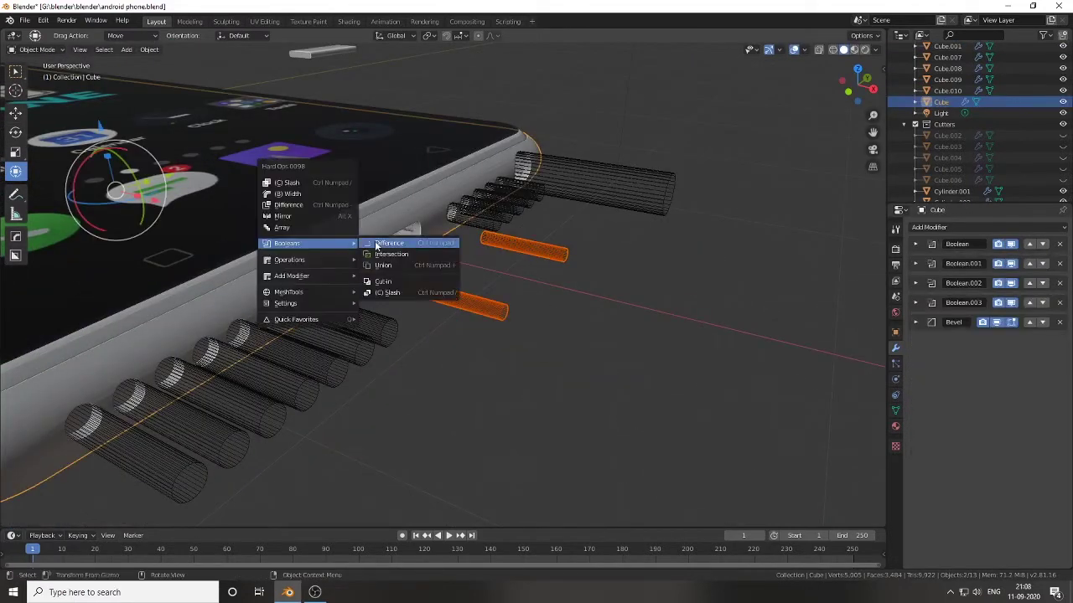
click(378, 247)
click(520, 202)
key(ctrl+z)
mouse_move(519, 201)
middle_down()
mouse_move(445, 290)
mouse_move(537, 401)
mouse_move(549, 336)
middle_up()
Step: Save the file and duplicate the small rounded box in place
click(619, 218)
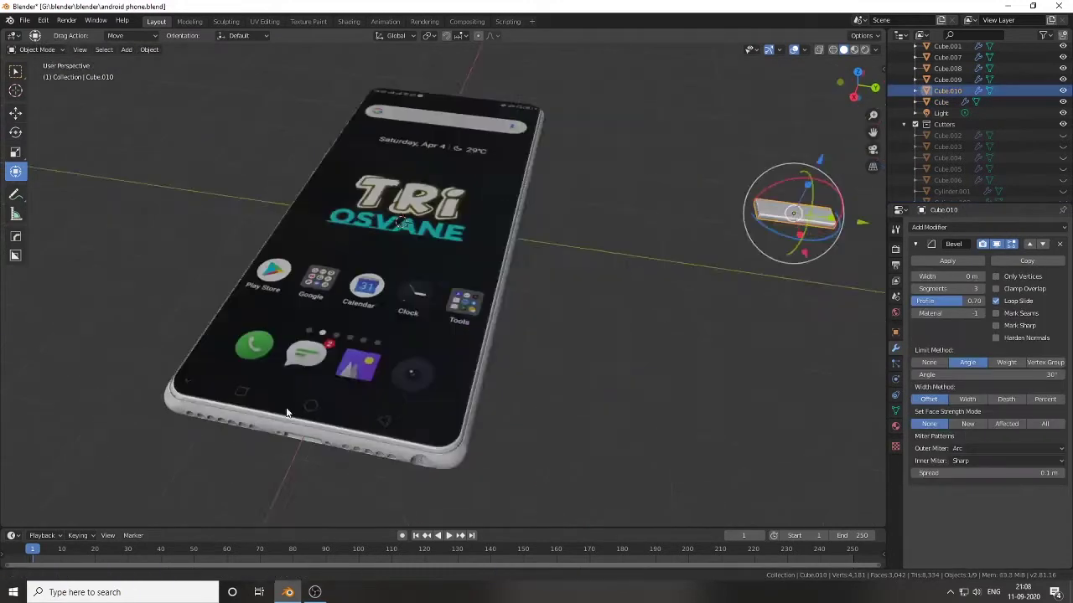
key(ctrl+s)
key(shift+d)
right_click(513, 227)
Step: Narrow the box along Y and place it against the phone's long side edge
middle_drag(513, 226, 408, 204)
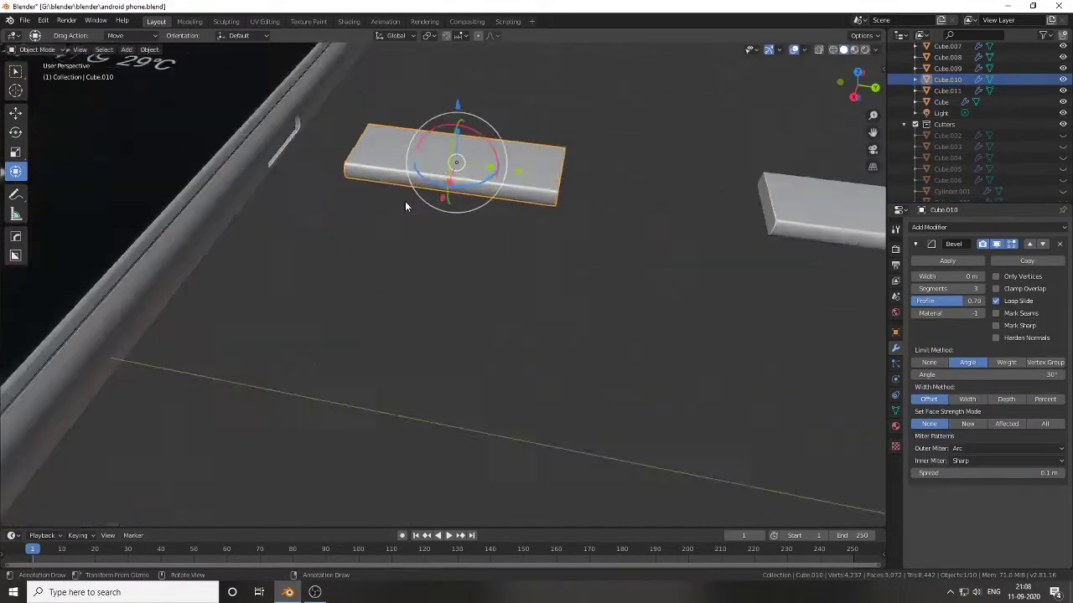
scroll(408, 204, up, 3)
click(469, 243)
key(s)
key(y)
click(487, 249)
drag(487, 249, 276, 220)
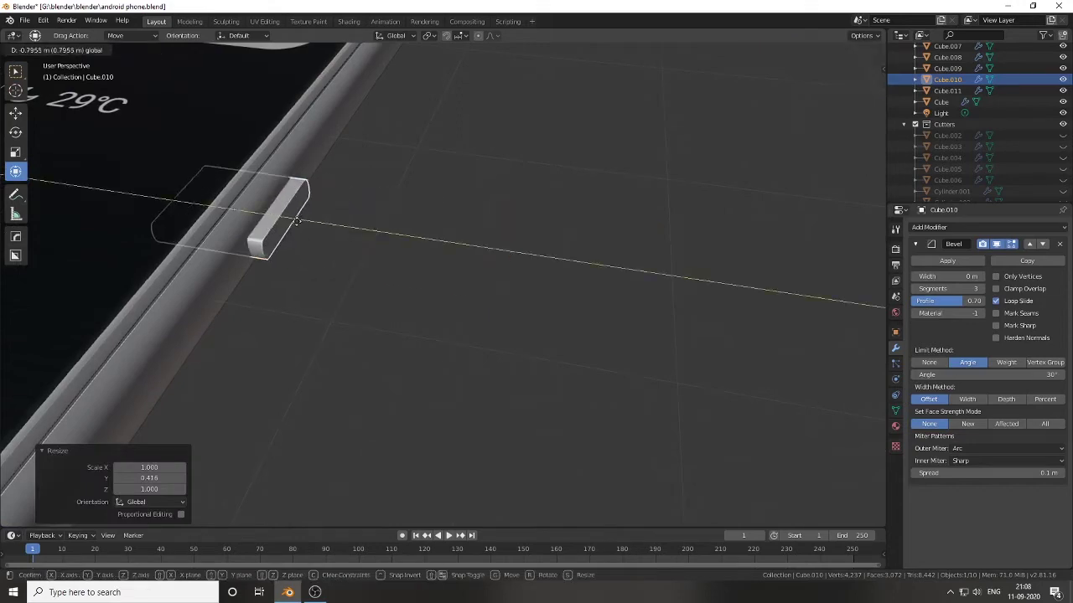
mouse_move(277, 220)
middle_down()
mouse_move(407, 246)
mouse_move(385, 242)
middle_up()
scroll(407, 246, up, 3)
key(s)
click(381, 289)
Step: Adjust the button's thickness in Edit Mode and nudge it slightly along the edge
key(Tab)
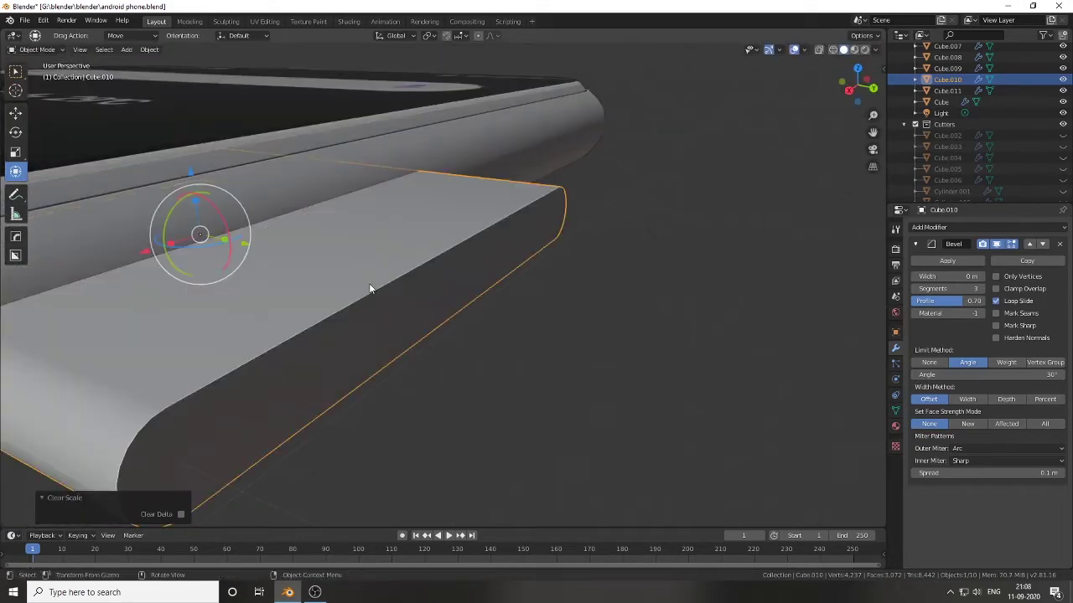
click(363, 290)
middle_drag(360, 288, 340, 314)
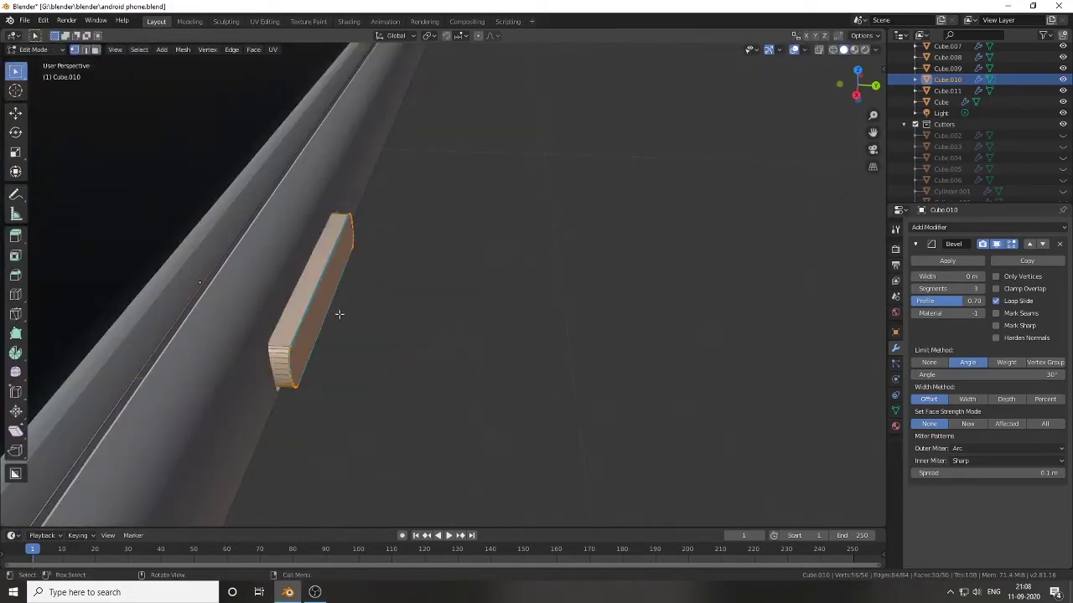
click(445, 369)
key(Tab)
drag(238, 285, 240, 285)
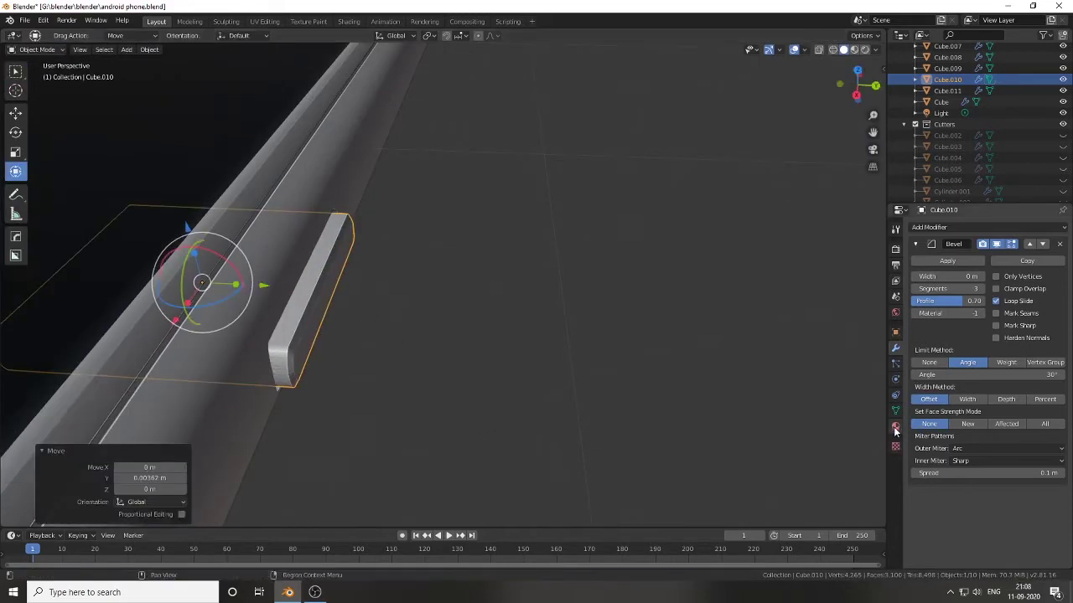
click(895, 426)
middle_drag(537, 285, 332, 247)
scroll(489, 340, up, 3)
Step: Try extruding the button's inner edge loops, undo, then bevel its outer face
key(Tab)
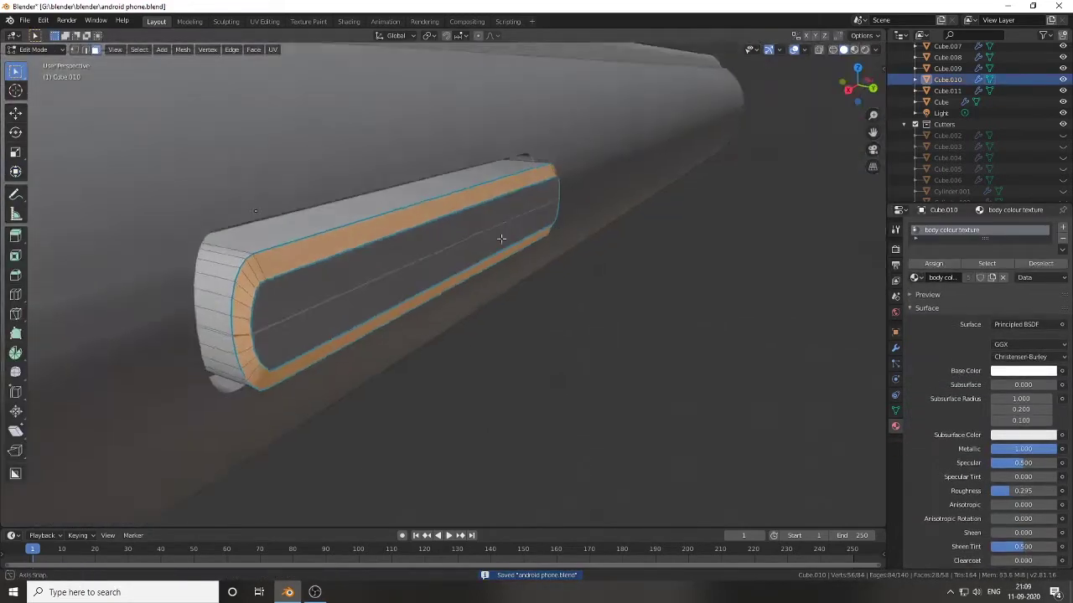
mouse_move(489, 340)
middle_down()
mouse_move(208, 342)
mouse_move(216, 300)
middle_up()
key(1)
alt+shift+click(218, 281)
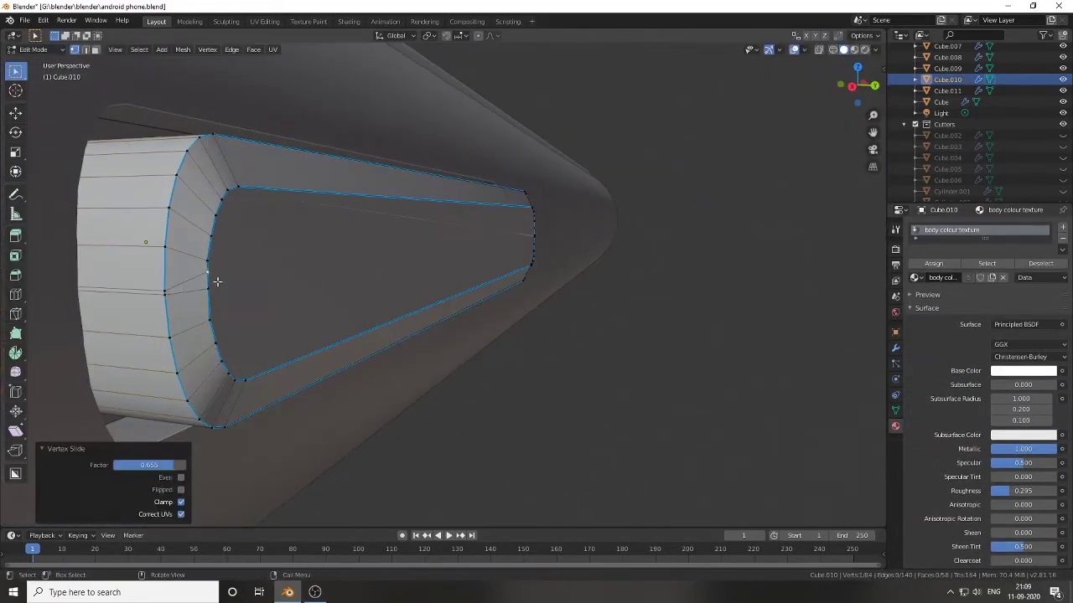
key(e)
click(246, 290)
key(g)
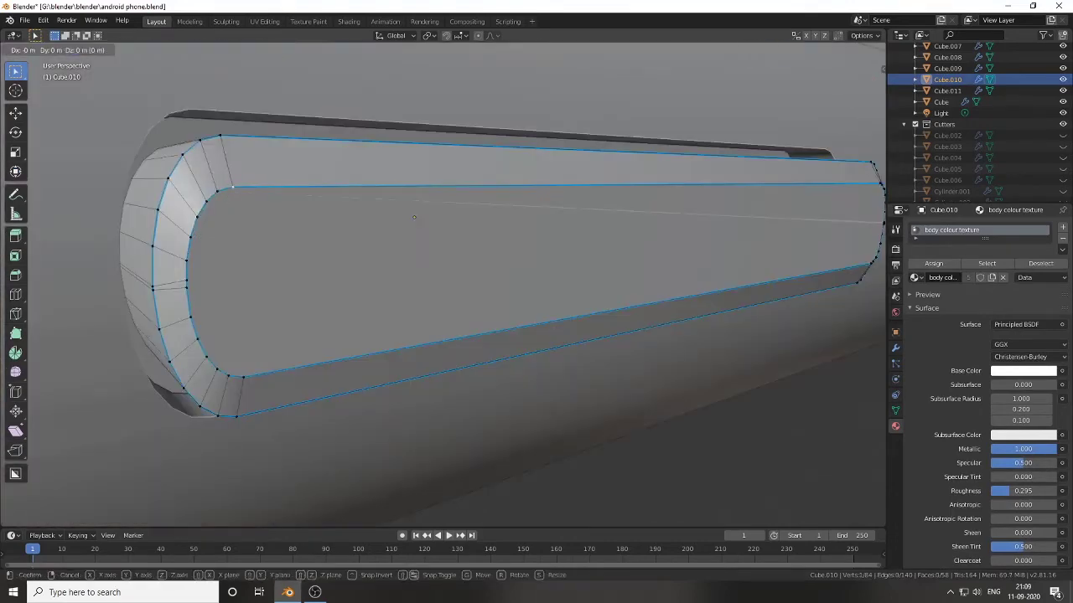
key(ctrl+z)
key(3)
click(419, 388)
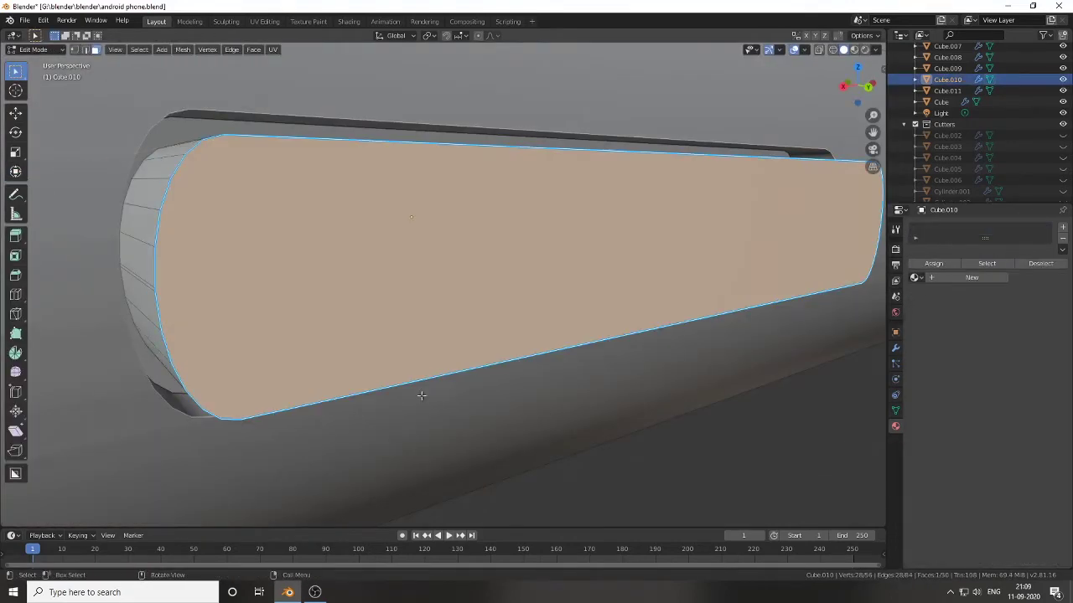
middle_drag(419, 388, 531, 407)
key(ctrl+b)
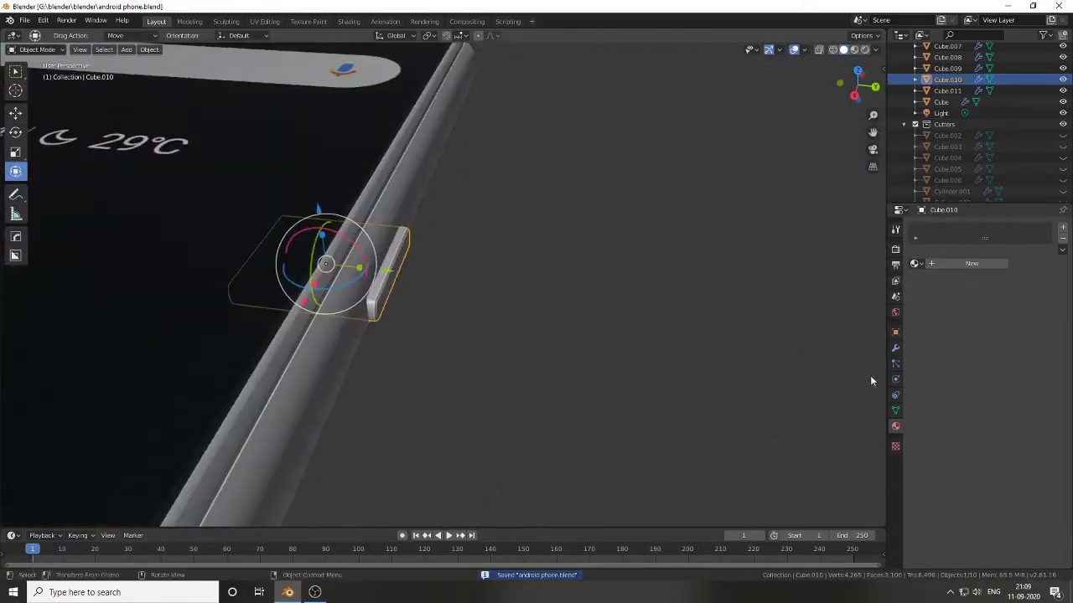
Step: Select the spare slab and frame it in Right Orthographic view
middle_drag(433, 287, 404, 318)
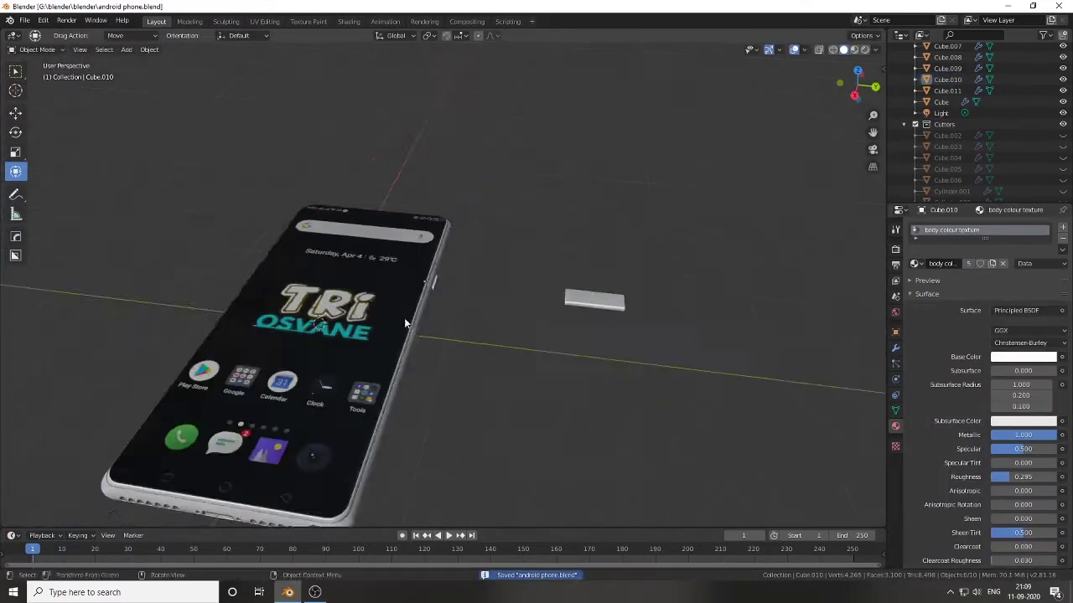
click(530, 248)
key(r)
key(z)
right_click(455, 361)
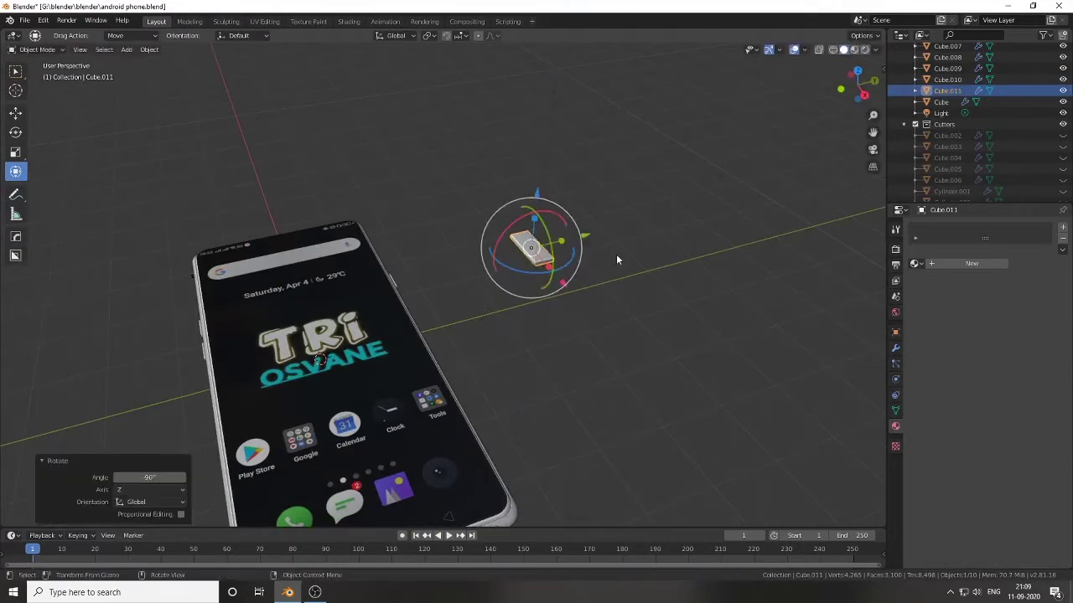
key(KP_7)
key(KP_3)
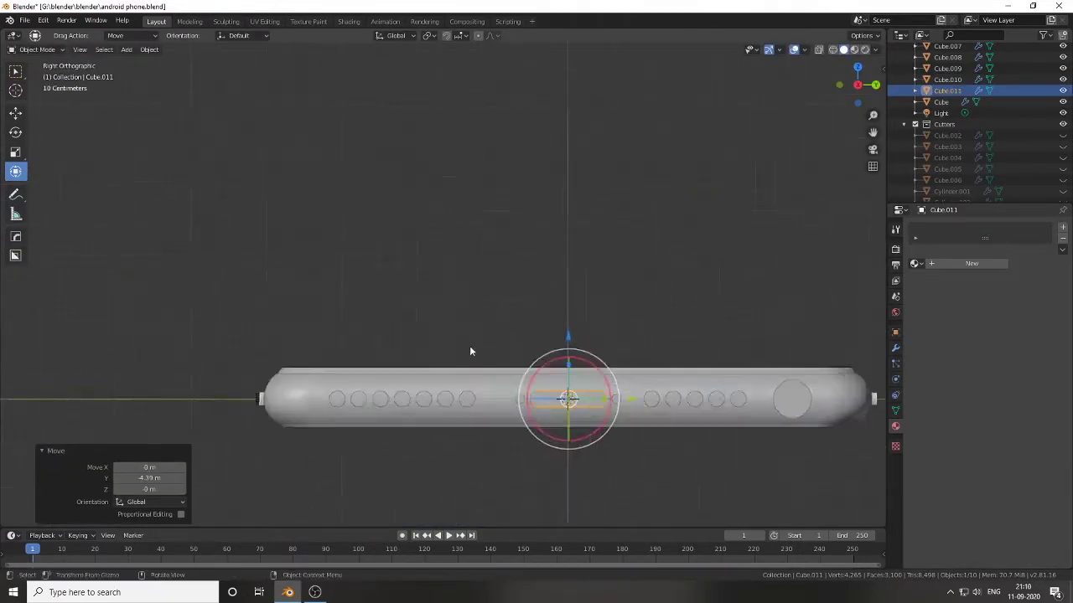
key(KP_Decimal)
Step: Shrink and thicken the slab's faces, then stretch it 1.351 along Y into the slot cutter
key(Tab)
key(s)
click(480, 384)
key(alt+s)
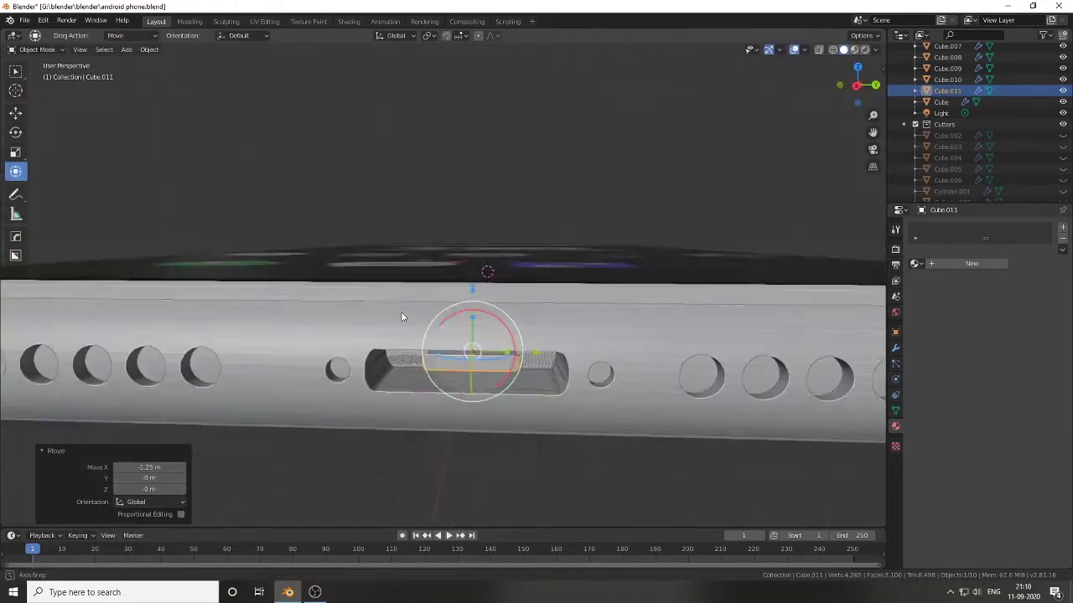
key(s)
key(y)
click(487, 304)
Step: Save the file and view the whole phone in Rendered shading
middle_drag(488, 304, 477, 382)
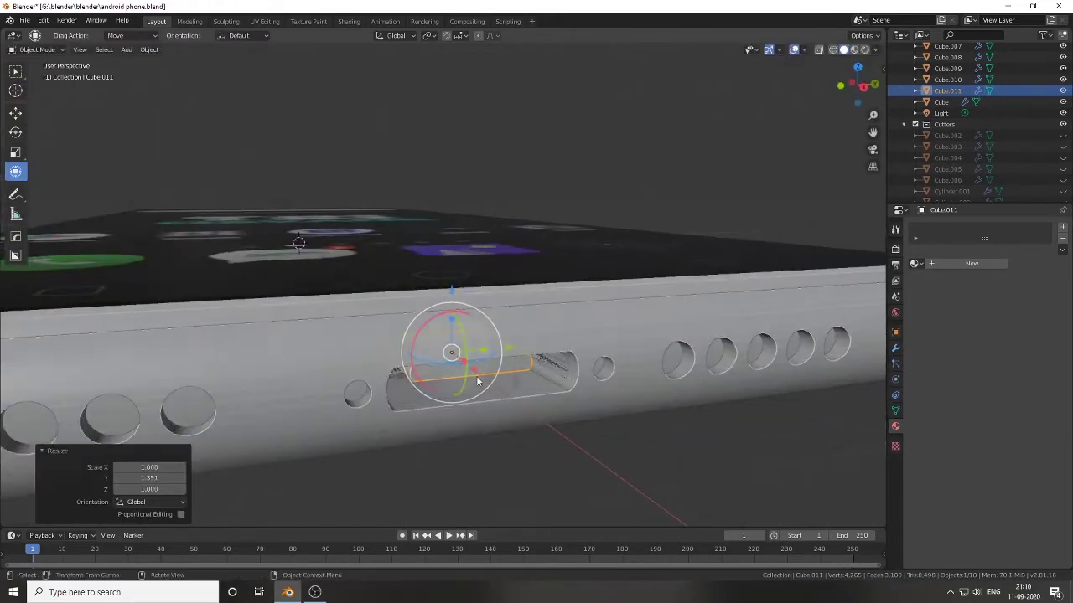
middle_drag(501, 472, 426, 345)
scroll(427, 345, down, 3)
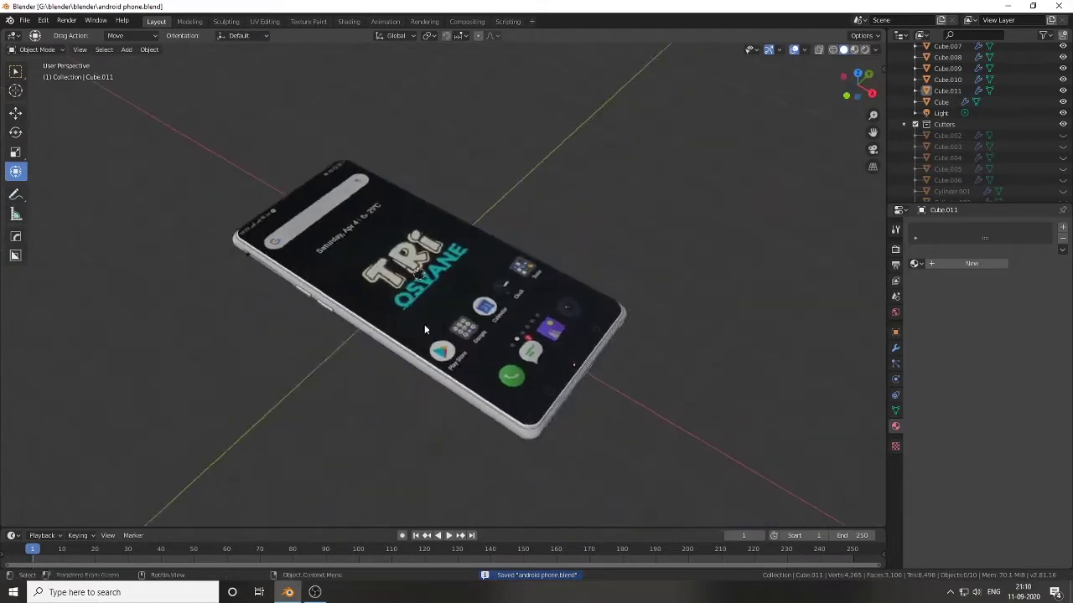
key(ctrl+s)
click(854, 50)
click(865, 49)
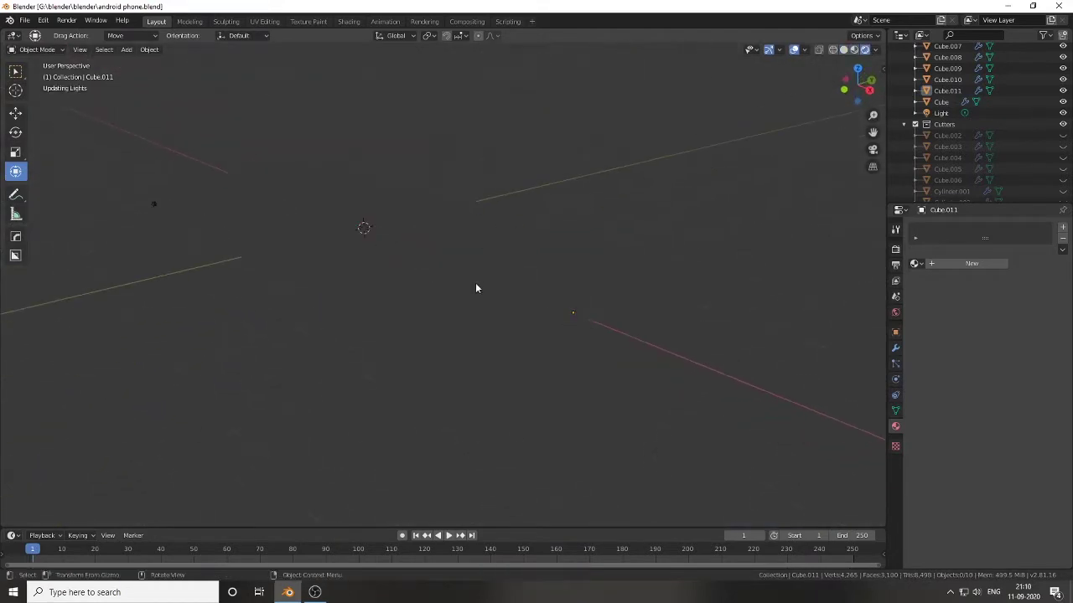
Step: Save, then switch the render engine from Cycles to Eevee
key(ctrl+s)
click(876, 49)
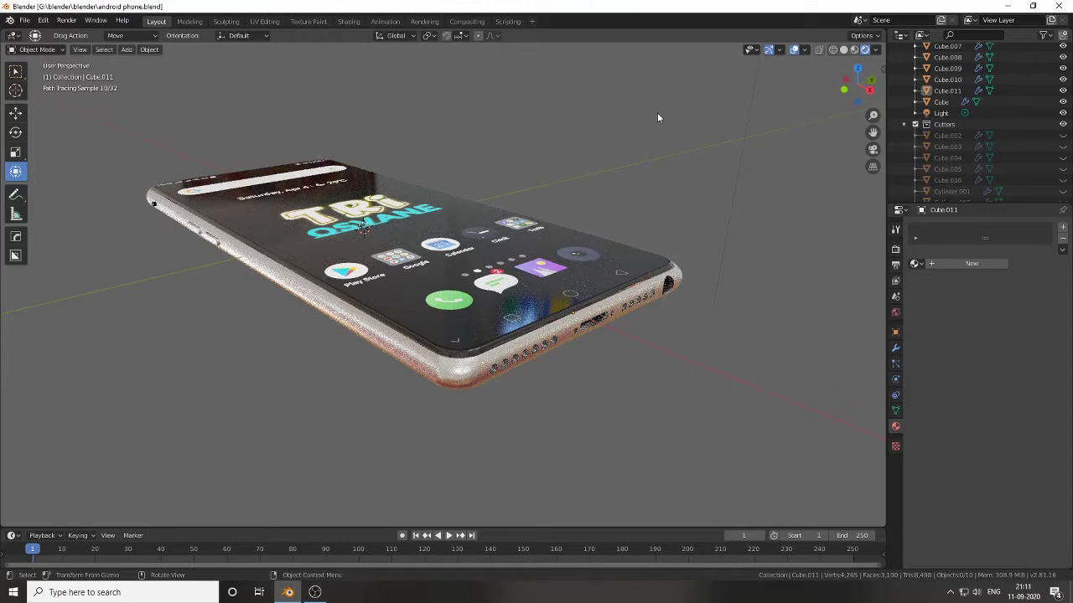
click(895, 249)
click(1004, 228)
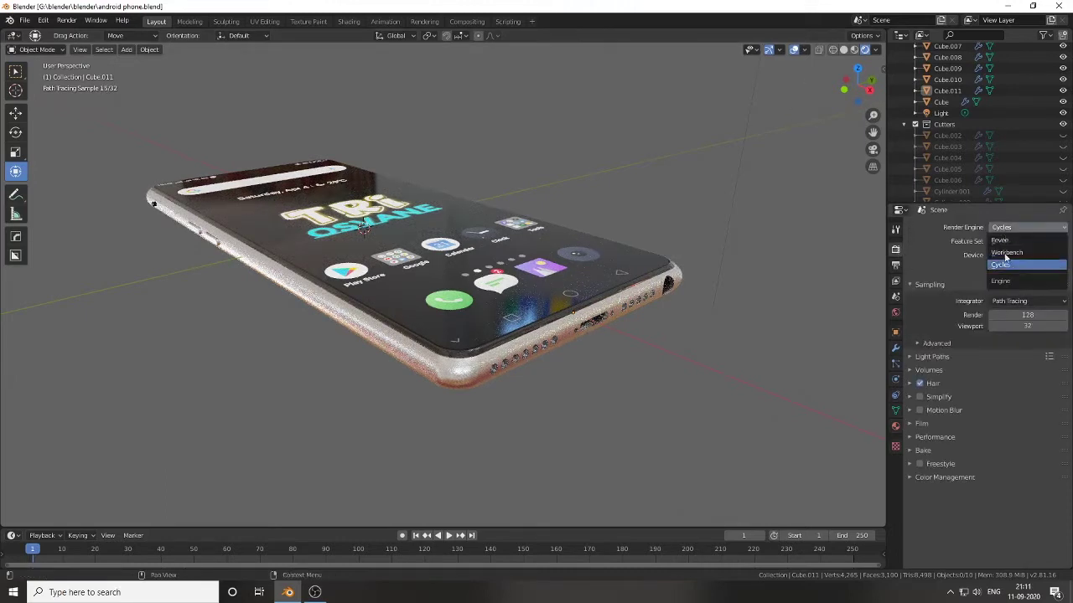
click(1002, 240)
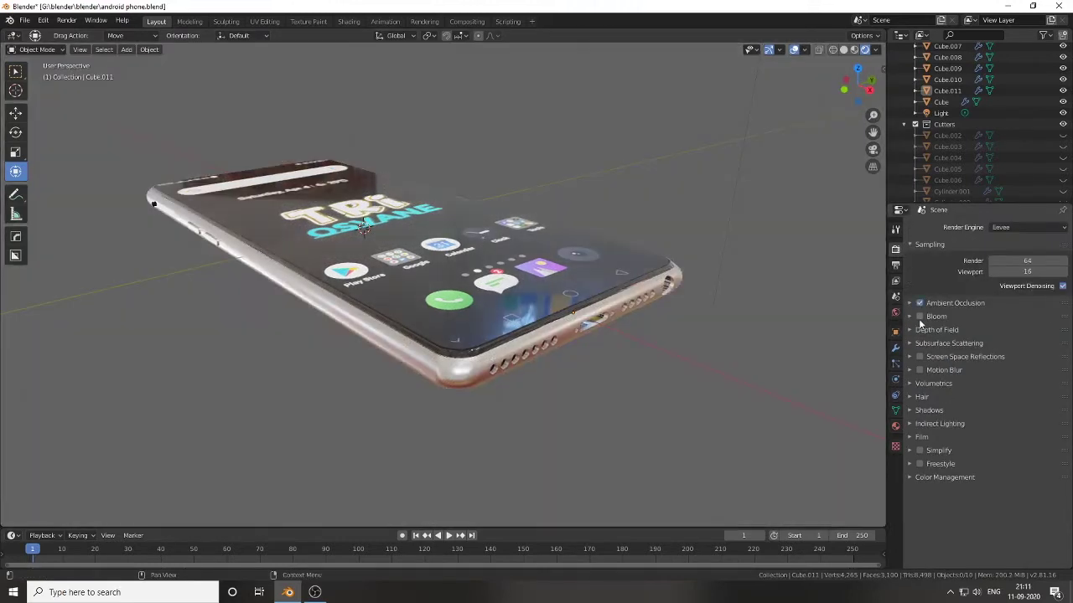
Step: Orbit around the phone, save again, and switch to Top Orthographic view
middle_drag(620, 342, 562, 345)
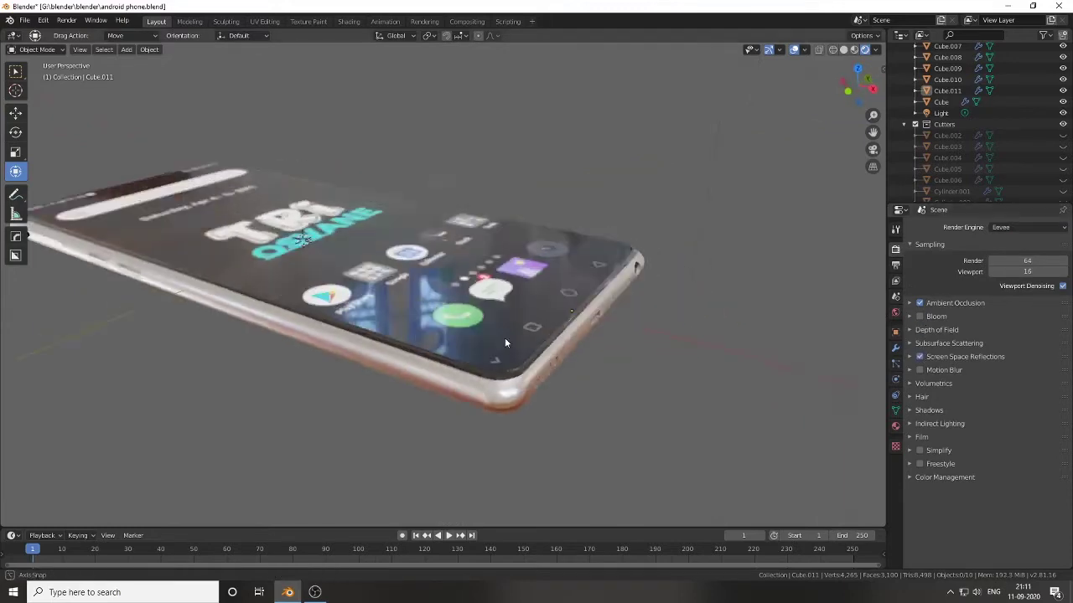
middle_drag(460, 299, 309, 248)
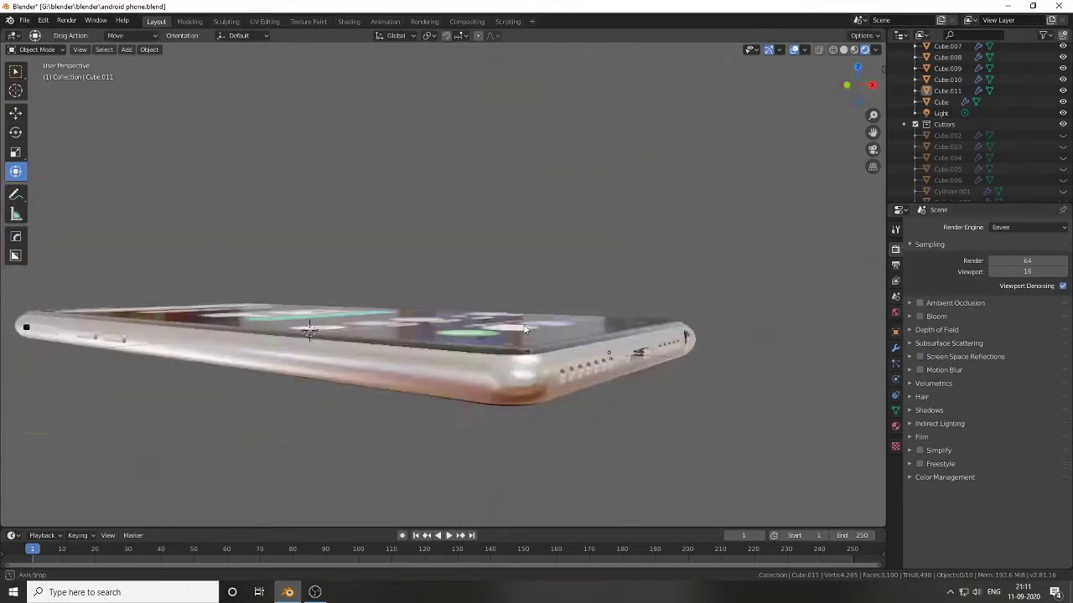
scroll(309, 248, up, 3)
key(ctrl+s)
key(KP_7)
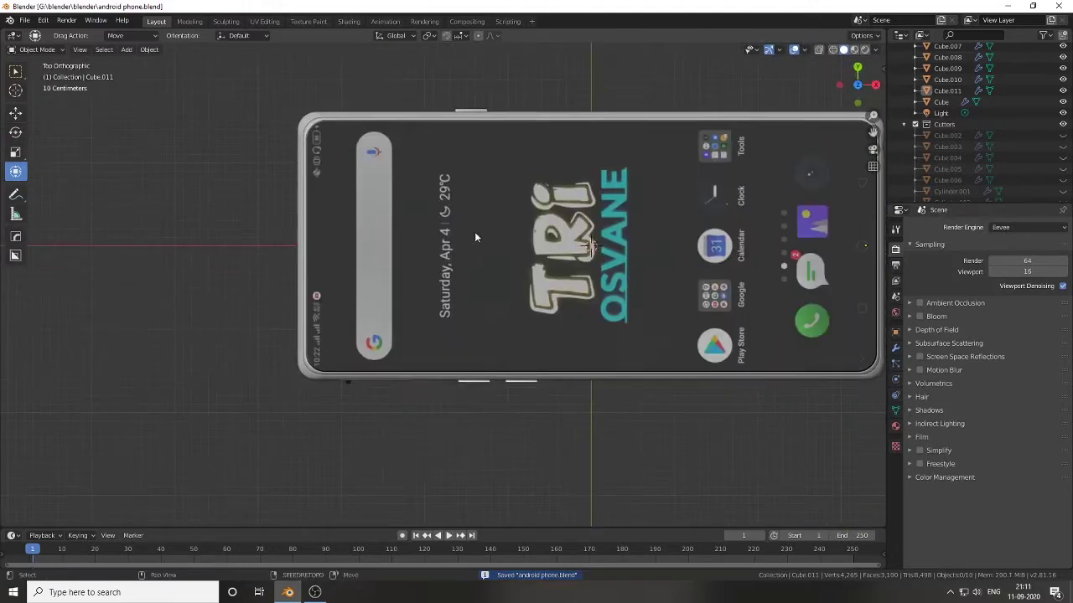
Step: Add a small cylinder and move it to X -3.2 m near the screen's top end
key(shift+a)
click(526, 277)
key(s)
click(637, 281)
key(g)
key(x)
click(434, 292)
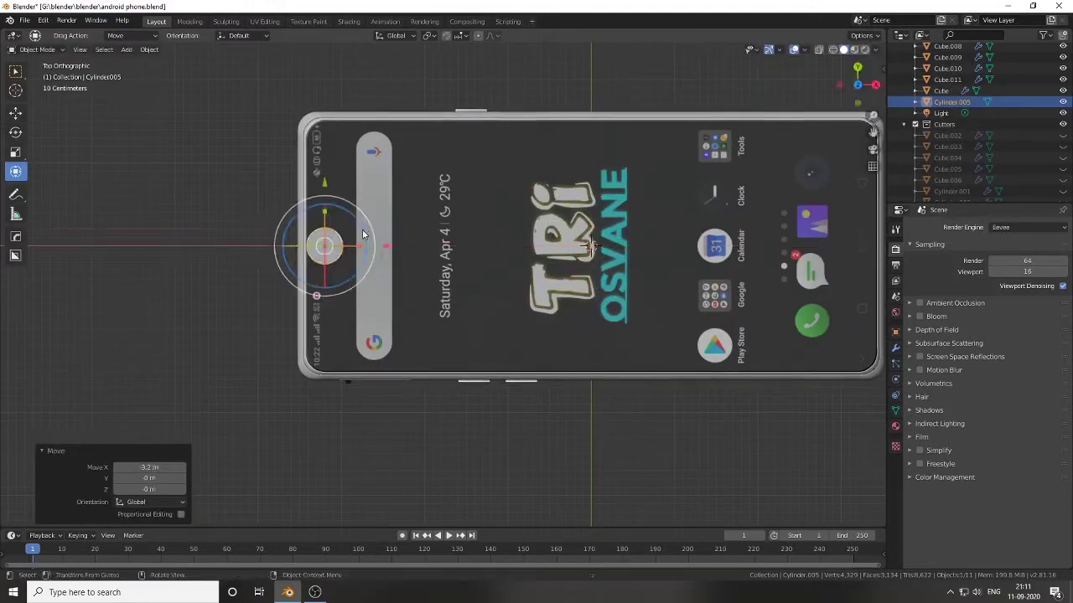
scroll(434, 292, up, 5)
key(s)
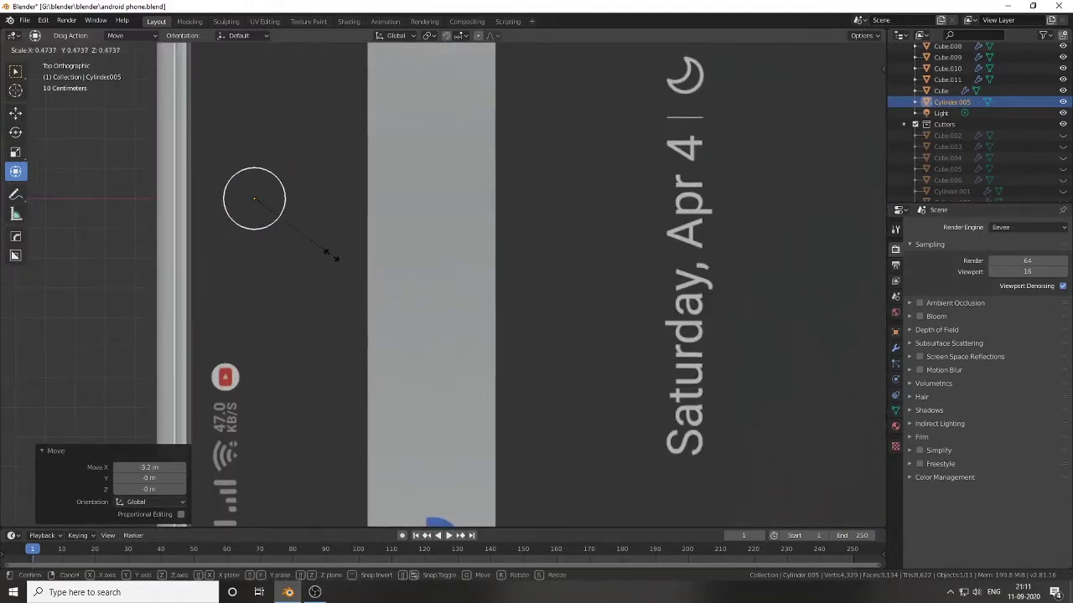
click(331, 255)
middle_drag(331, 254, 388, 304)
Step: Duplicate the cylinder, sharpen it with Hard Ops, and cut its shape into the phone body
key(shift+d)
key(q)
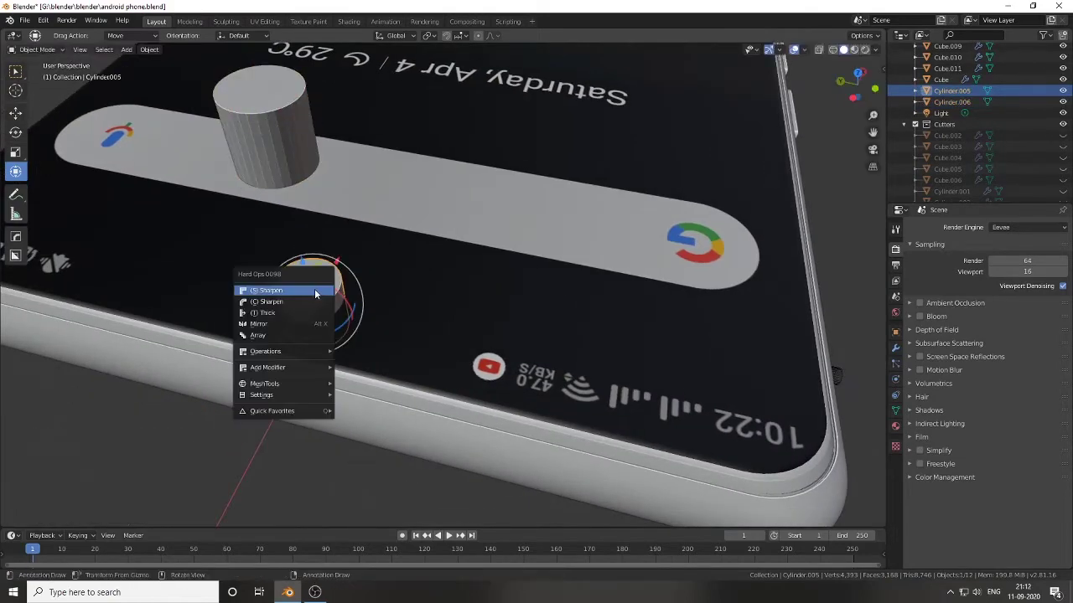
click(314, 291)
scroll(511, 314, down, 3)
key(q)
click(498, 367)
mouse_move(498, 366)
middle_down()
mouse_move(381, 332)
mouse_move(637, 376)
mouse_move(447, 331)
mouse_move(478, 327)
mouse_move(473, 273)
middle_up()
key(g)
key(z)
middle_drag(491, 373, 509, 305)
key(q)
click(509, 306)
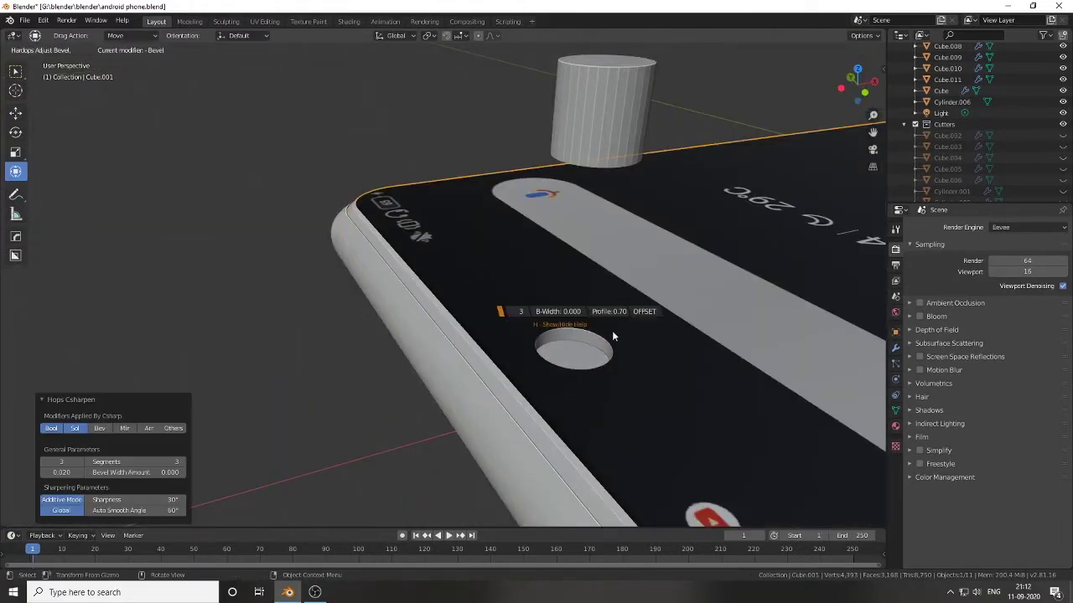
Step: Flatten the leftover cylinder into a disc, lower it, then delete it to leave the hole
middle_drag(611, 330, 528, 93)
key(q)
click(529, 93)
key(g)
key(z)
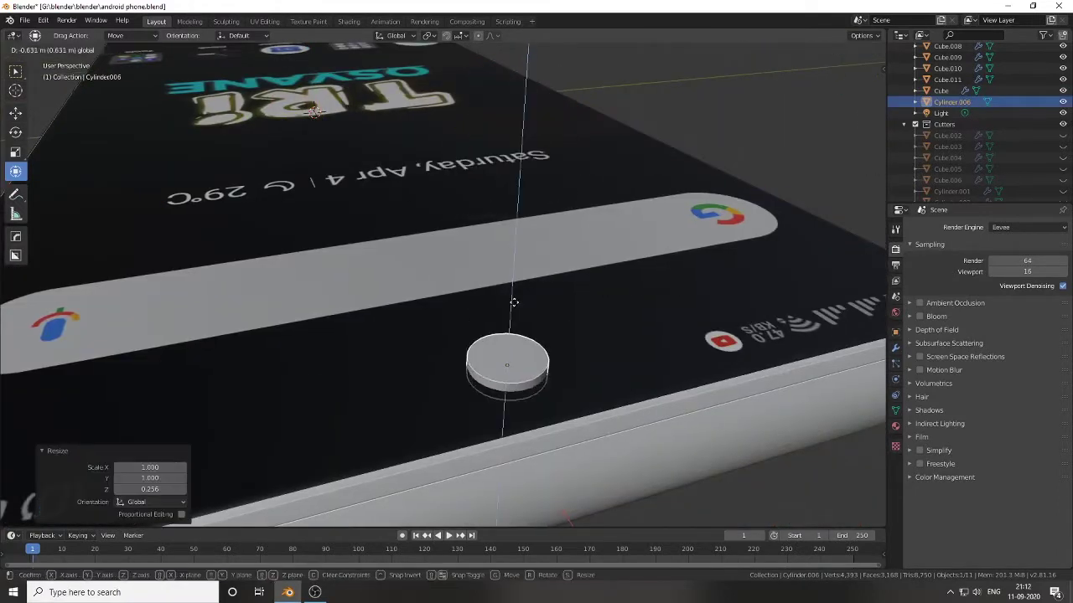
click(516, 314)
mouse_move(515, 315)
middle_down()
mouse_move(404, 377)
mouse_move(526, 337)
middle_up()
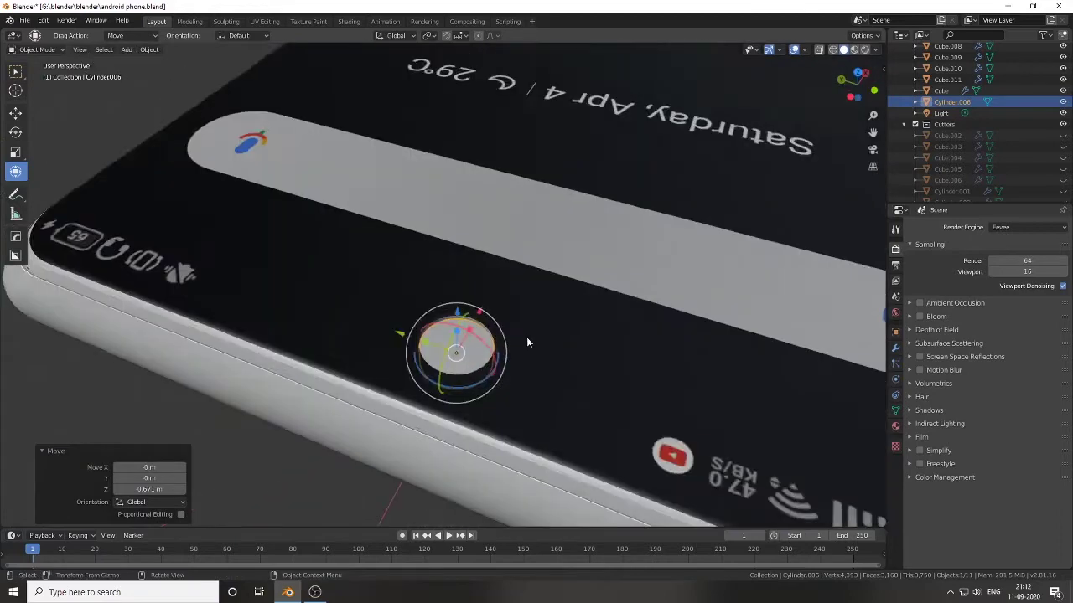
key(Delete)
Step: Place the 3D cursor at the hole's centre on the phone body
click(452, 336)
key(Tab)
click(895, 425)
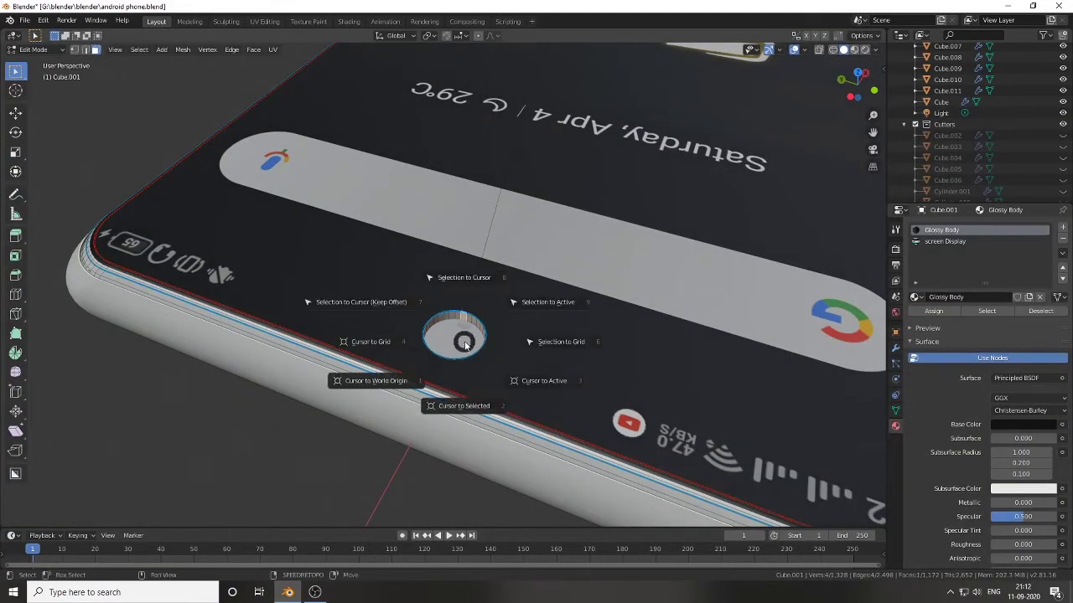
click(465, 345)
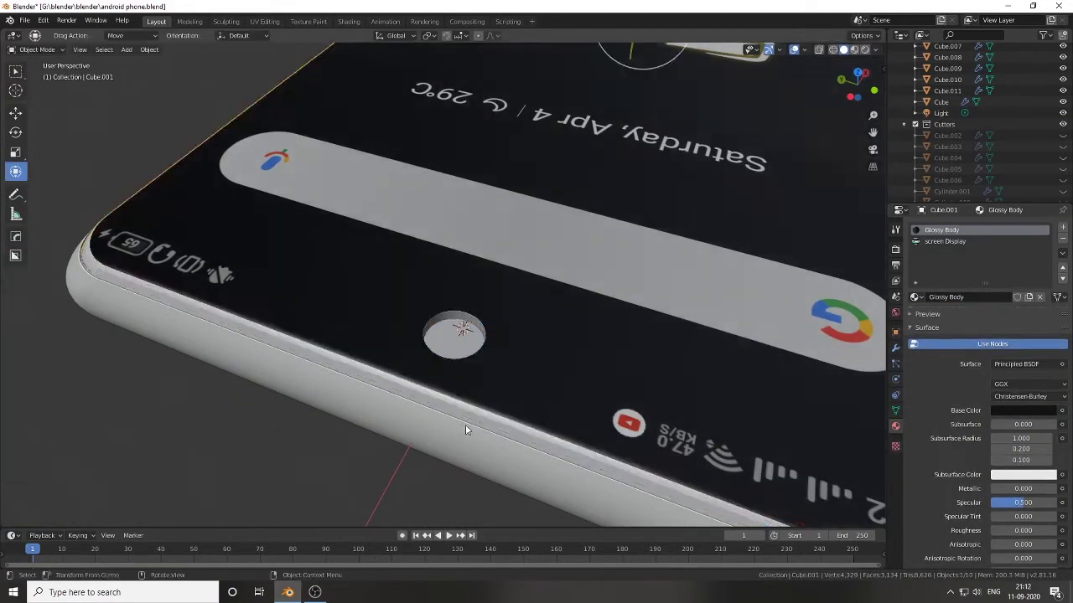
mouse_move(467, 431)
middle_down()
mouse_move(680, 372)
mouse_move(409, 357)
mouse_move(461, 347)
mouse_move(501, 376)
middle_up()
Step: Add a UV sphere, shrink it, and move it over the round hole
key(Tab)
key(shift+a)
click(537, 392)
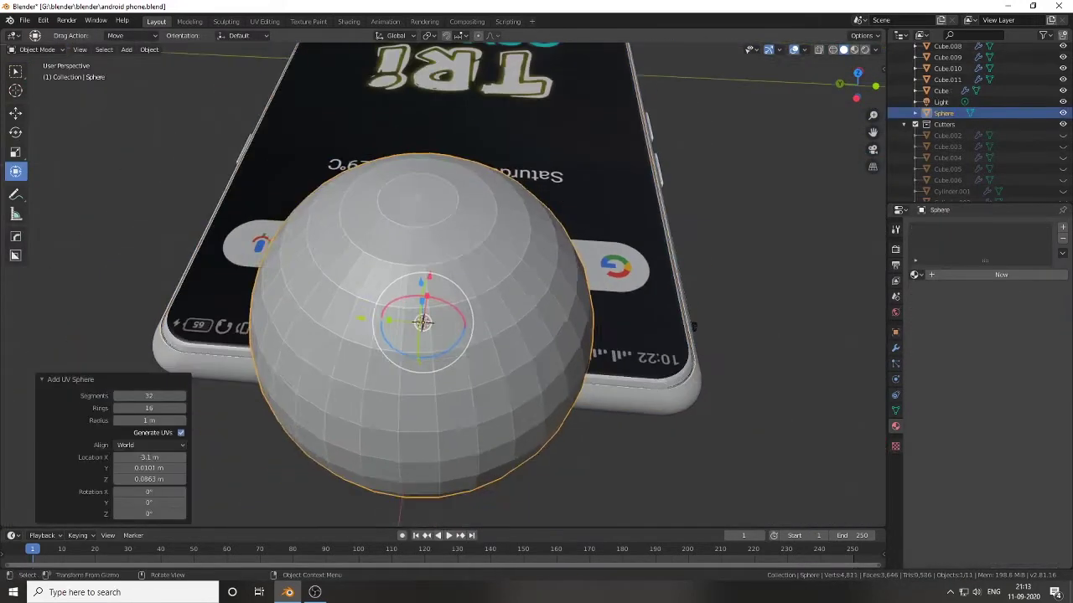
key(s)
key(Return)
key(KP_7)
scroll(594, 247, up, 5)
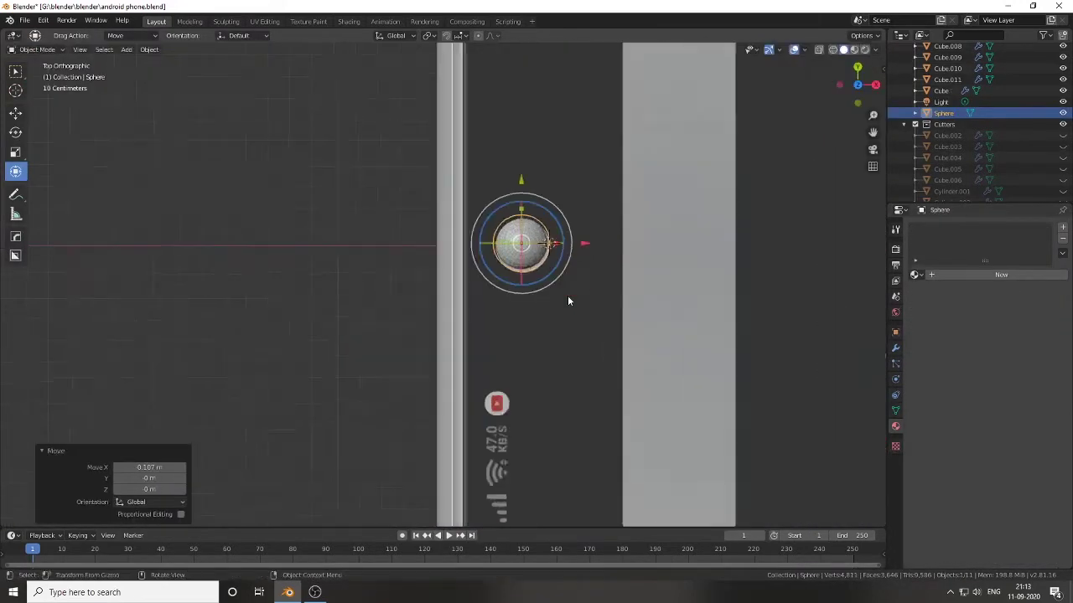
key(g)
key(y)
click(447, 261)
middle_drag(448, 261, 565, 211)
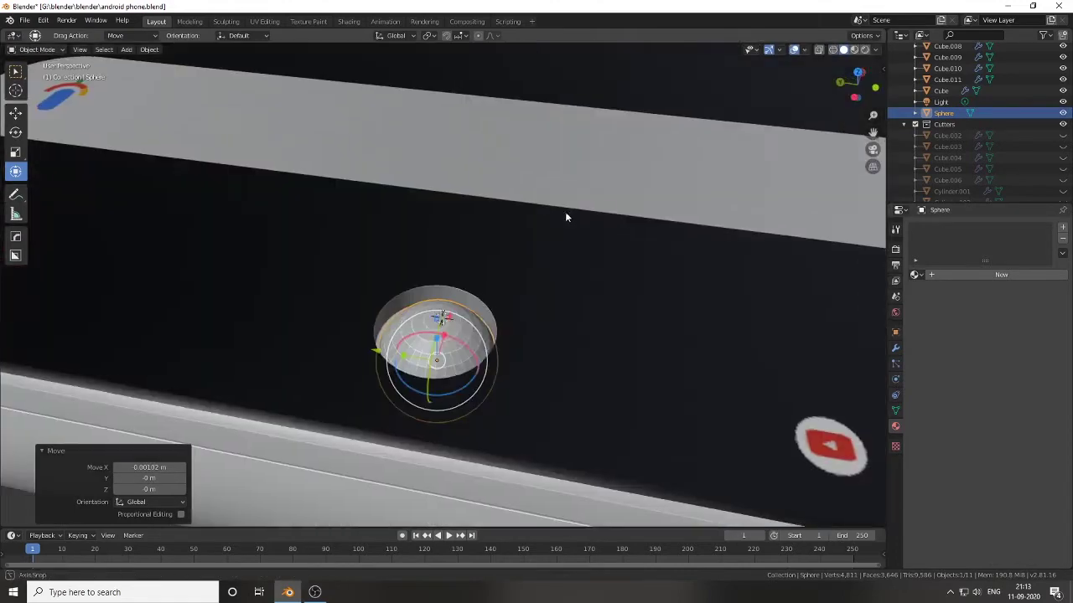
key(g)
key(z)
Step: Select the hole's rim edges on the phone body, then undo back to Object Mode
click(426, 120)
click(444, 294)
key(Tab)
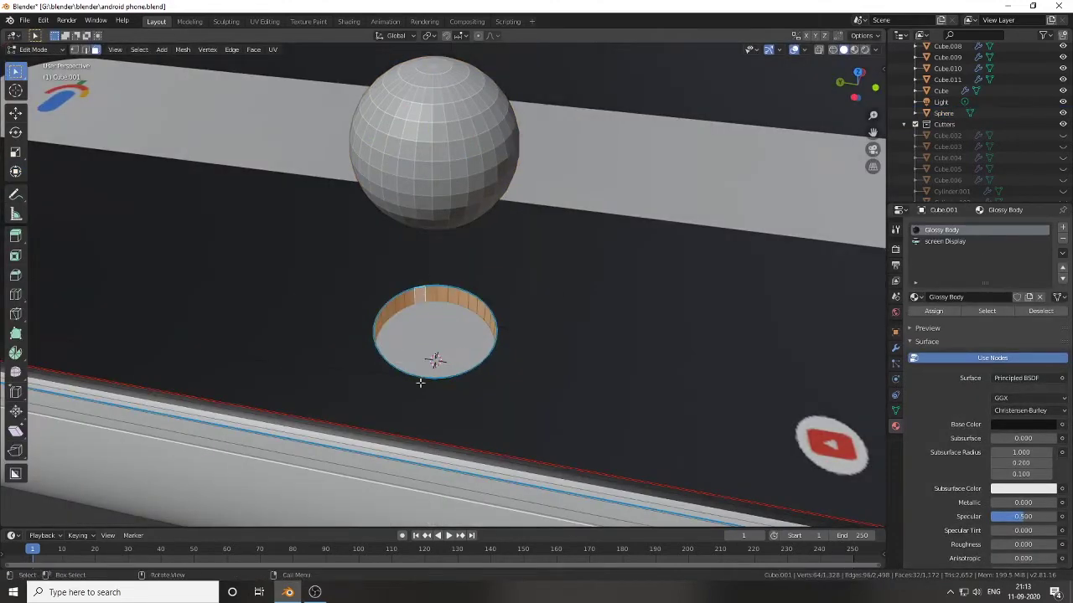
key(ctrl+z)
key(ctrl+z)
middle_drag(446, 209, 463, 357)
Step: Add another UV sphere and scale it down to fit inside the hole
key(shift+a)
click(526, 392)
key(s)
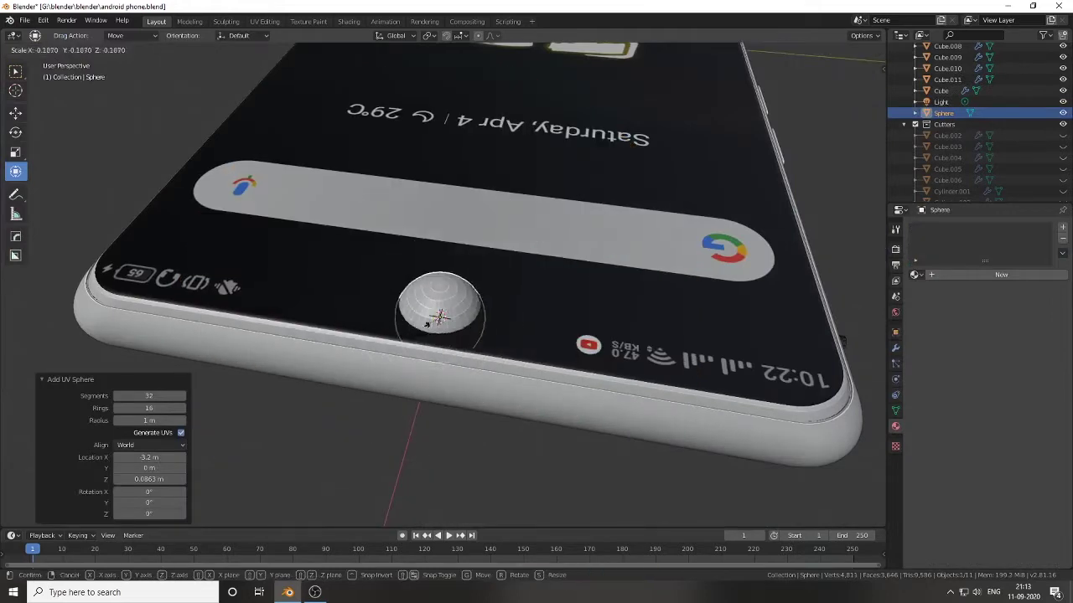
click(426, 323)
key(KP_Decimal)
key(KP_7)
key(s)
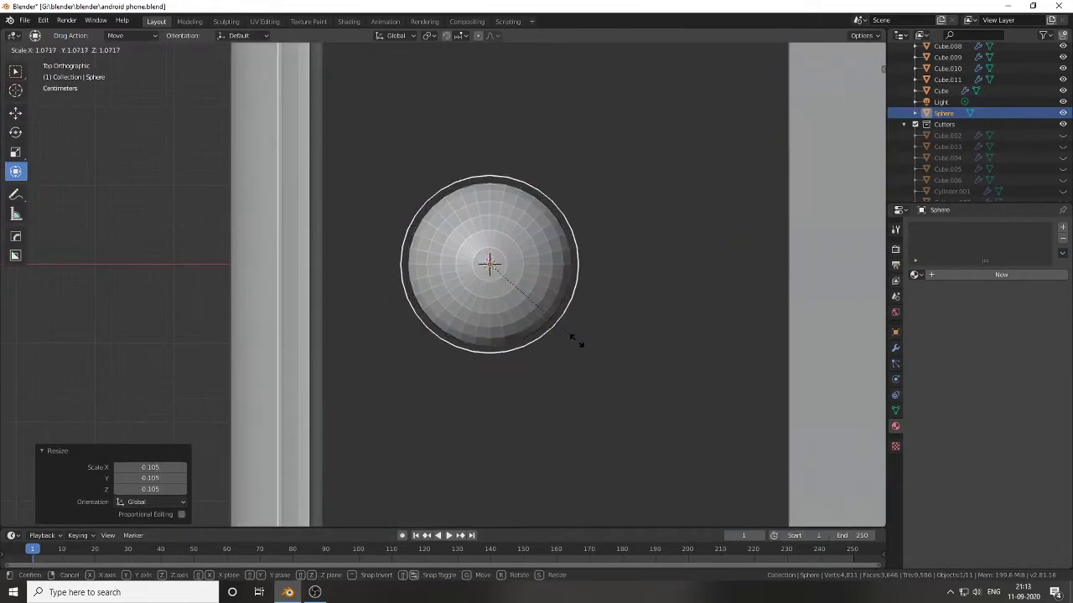
click(576, 341)
mouse_move(576, 341)
middle_down()
mouse_move(660, 282)
mouse_move(509, 398)
mouse_move(535, 384)
mouse_move(563, 402)
middle_up()
click(509, 430)
Step: Make a slightly smaller in-place duplicate, Sphere.001, and turn on X-ray
key(shift+d)
right_click(534, 384)
click(533, 416)
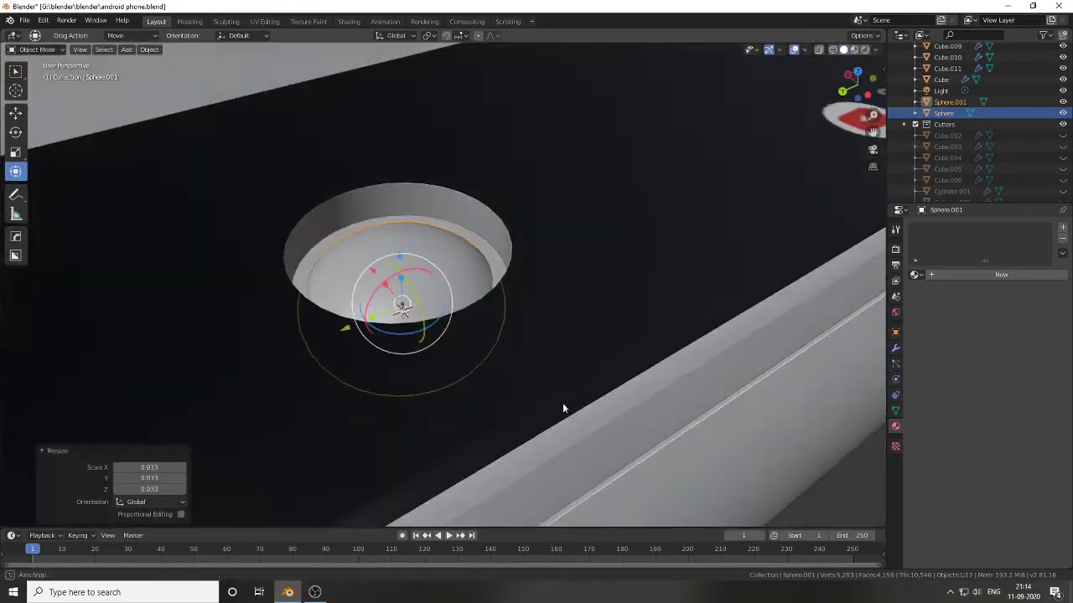
key(alt+z)
key(alt+z)
click(349, 21)
Step: Give the upper lens sphere a new material with a dark blue base colour
key(KP_Decimal)
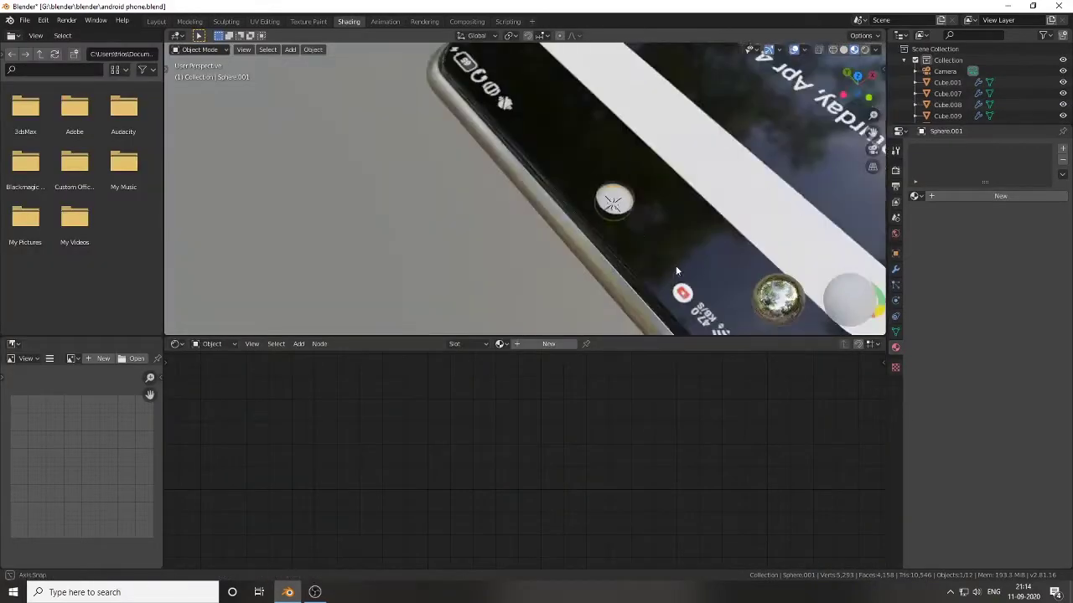
click(524, 344)
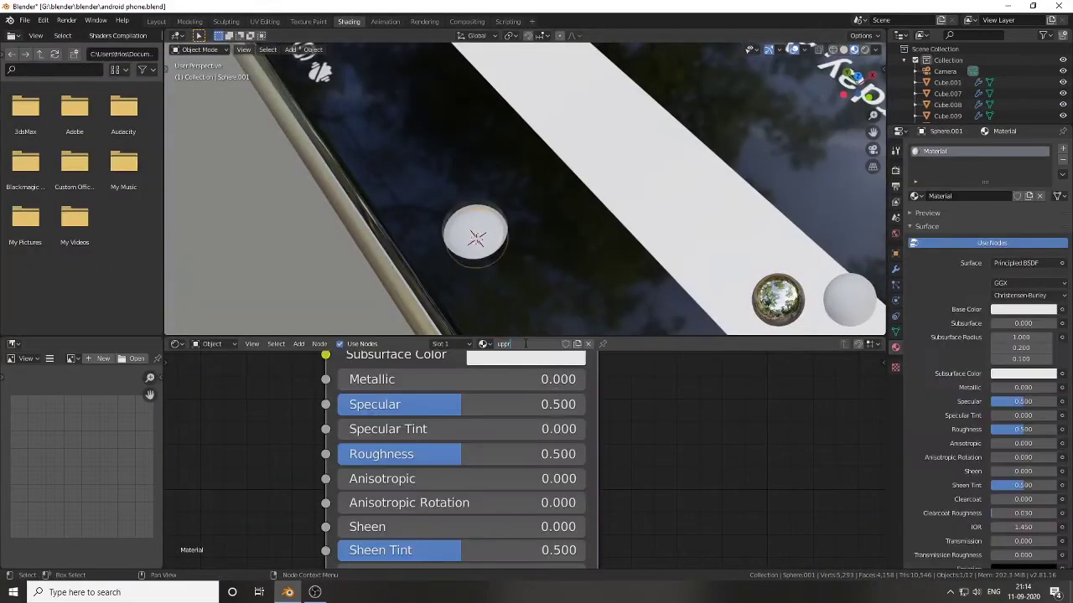
middle_drag(504, 382, 518, 148)
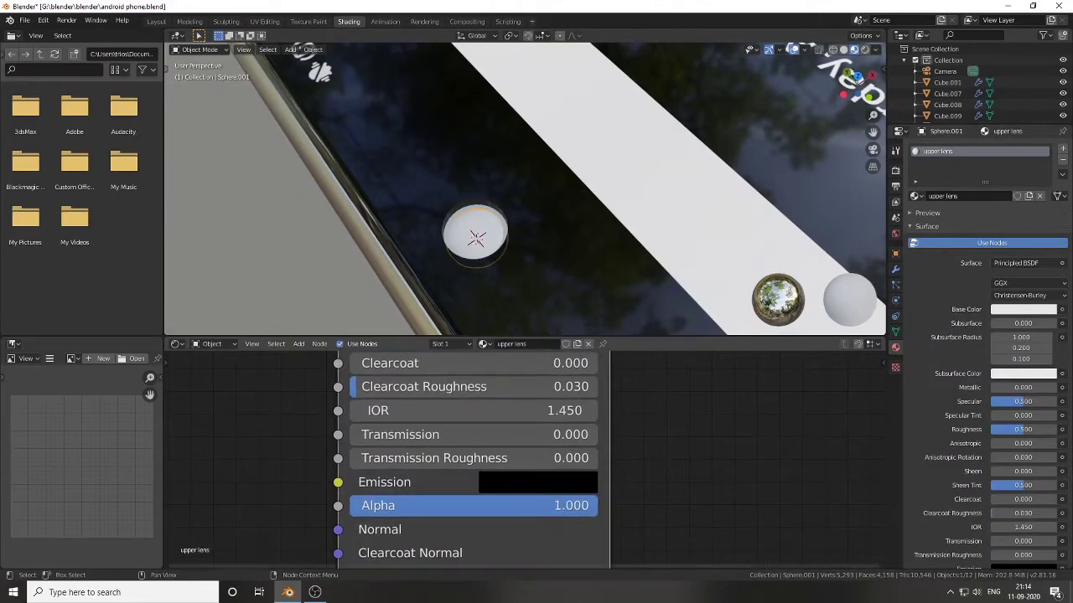
scroll(469, 436, down, 2)
middle_drag(525, 398, 518, 469)
click(518, 433)
click(585, 228)
drag(570, 395, 511, 395)
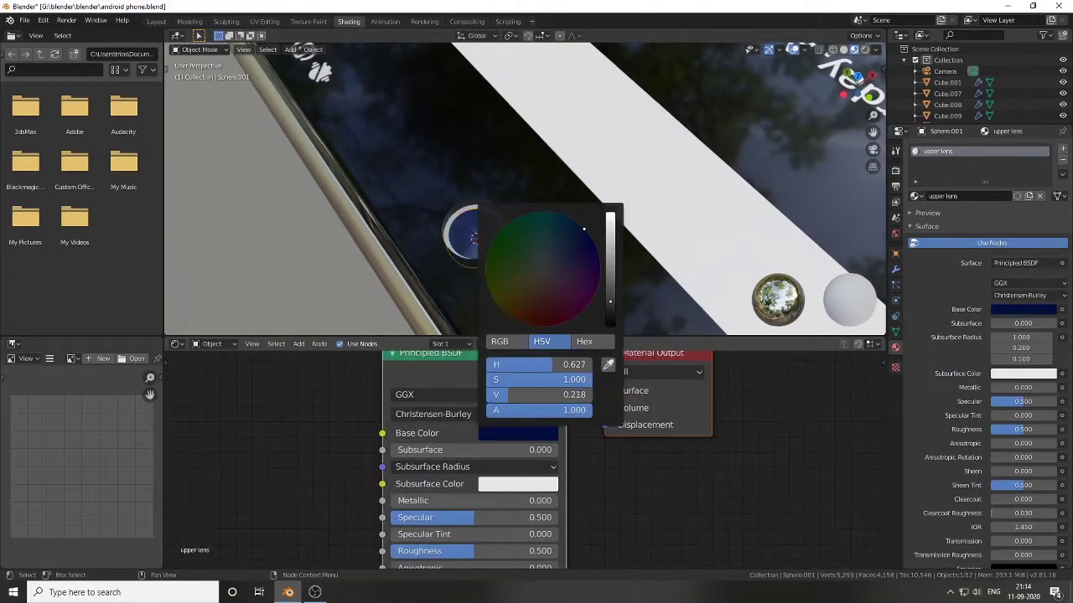
Step: Browse the phone body's existing materials, then reselect the lens sphere in solid shading
click(450, 243)
click(486, 344)
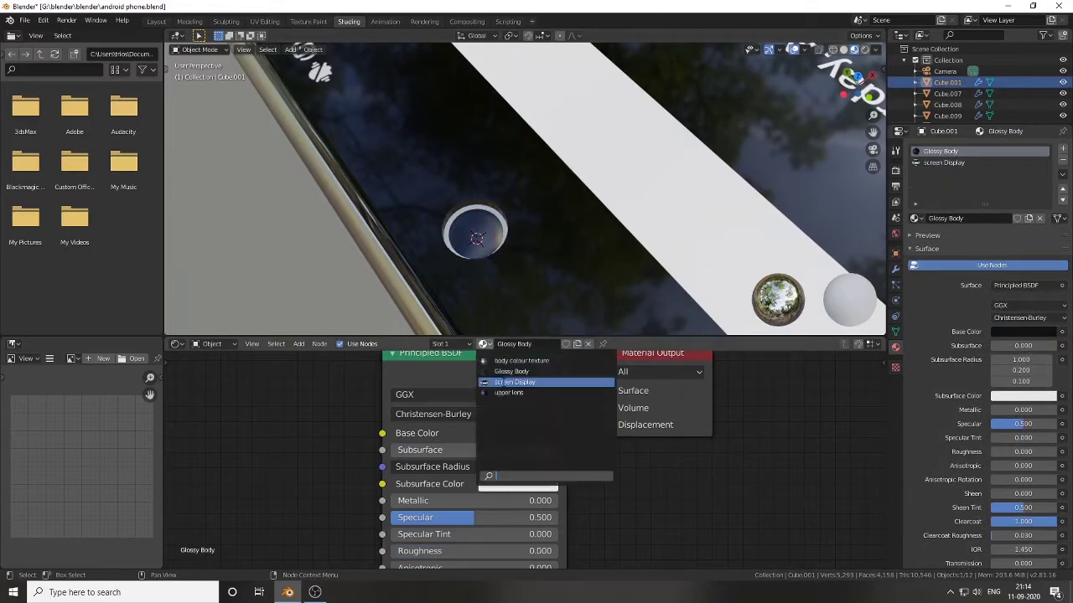
middle_drag(478, 276, 453, 221)
key(z)
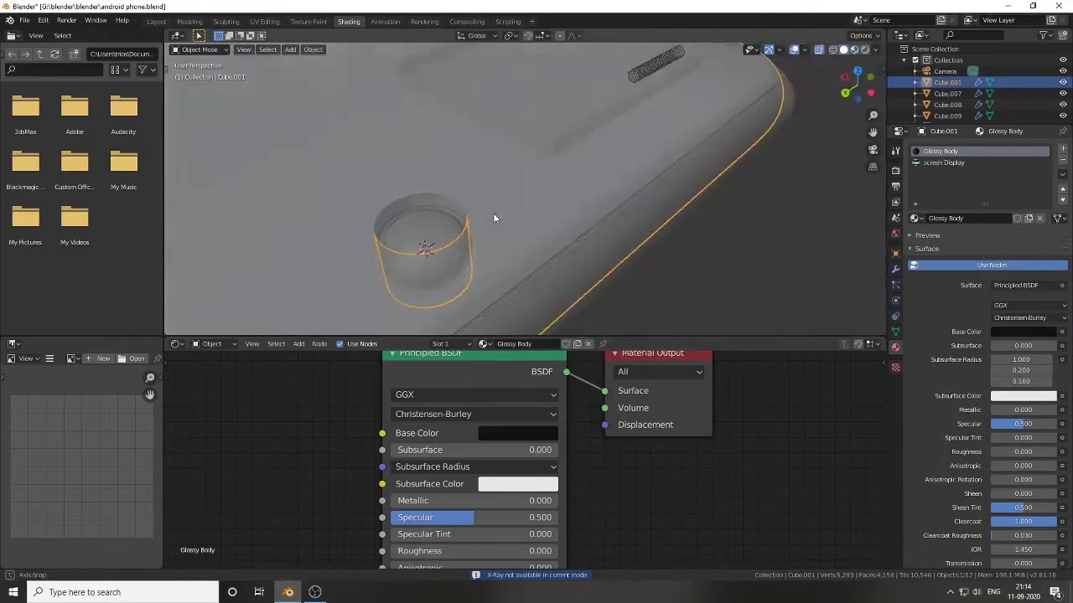
click(445, 275)
middle_drag(445, 274, 470, 208)
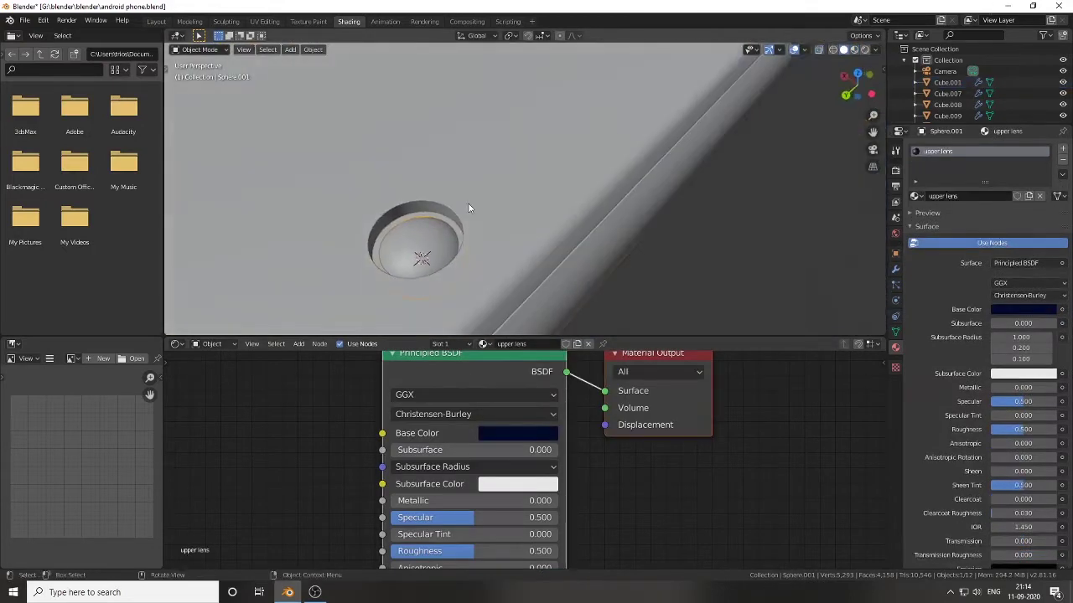
right_click(415, 235)
Step: Set the inner sphere's base colour to bright blue
click(419, 251)
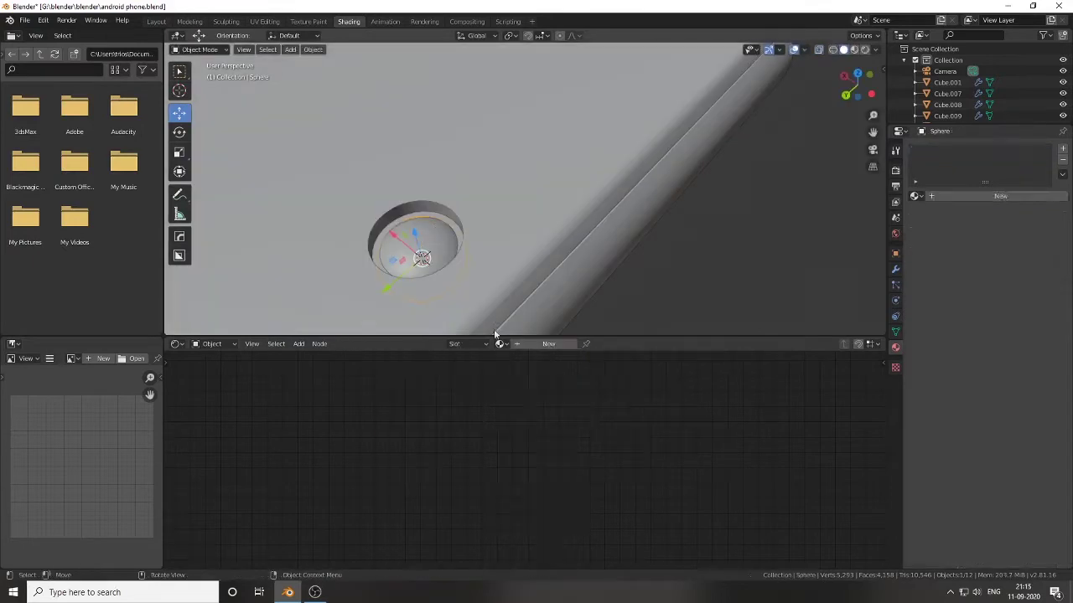
click(542, 429)
click(530, 310)
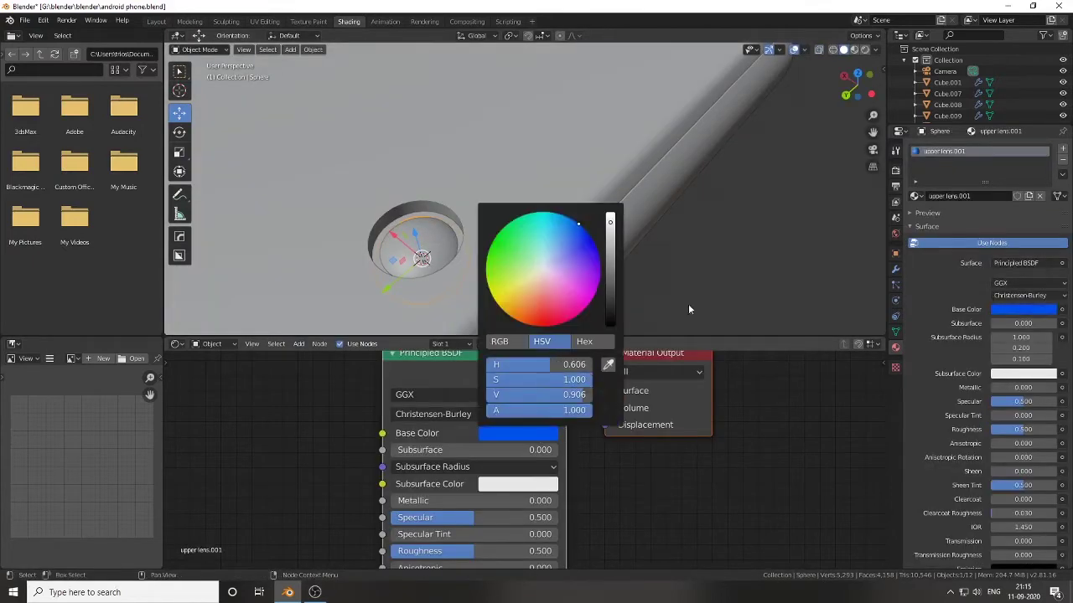
shift+scroll(467, 442, down, 5)
Step: Preview the materials and set the lens material's Transmission to 1.0
click(855, 49)
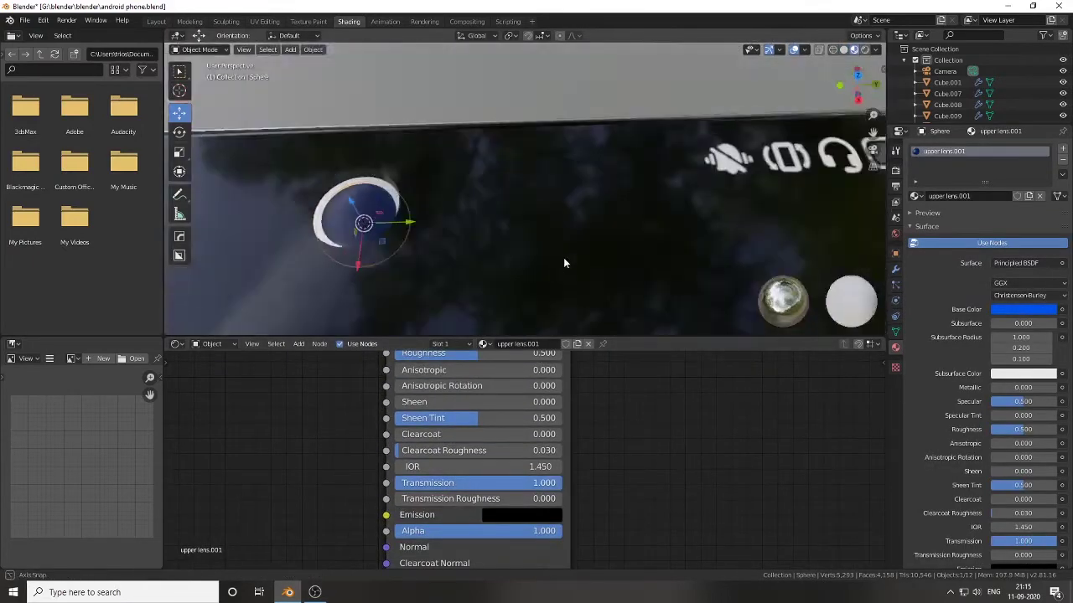
middle_drag(564, 258, 448, 224)
click(410, 214)
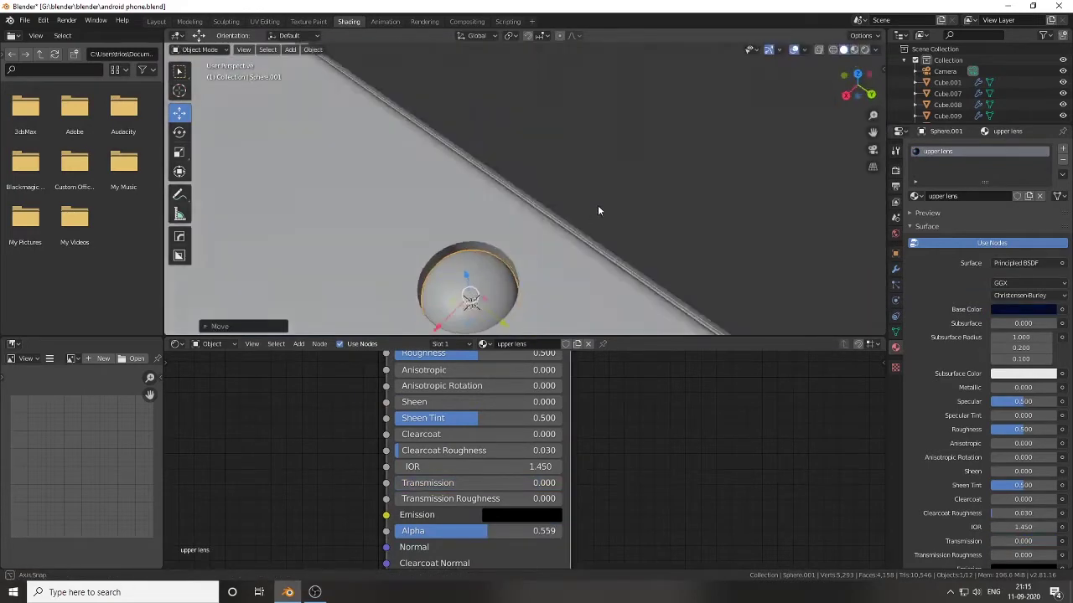
click(855, 49)
shift+scroll(570, 450, down, 3)
drag(469, 404, 578, 405)
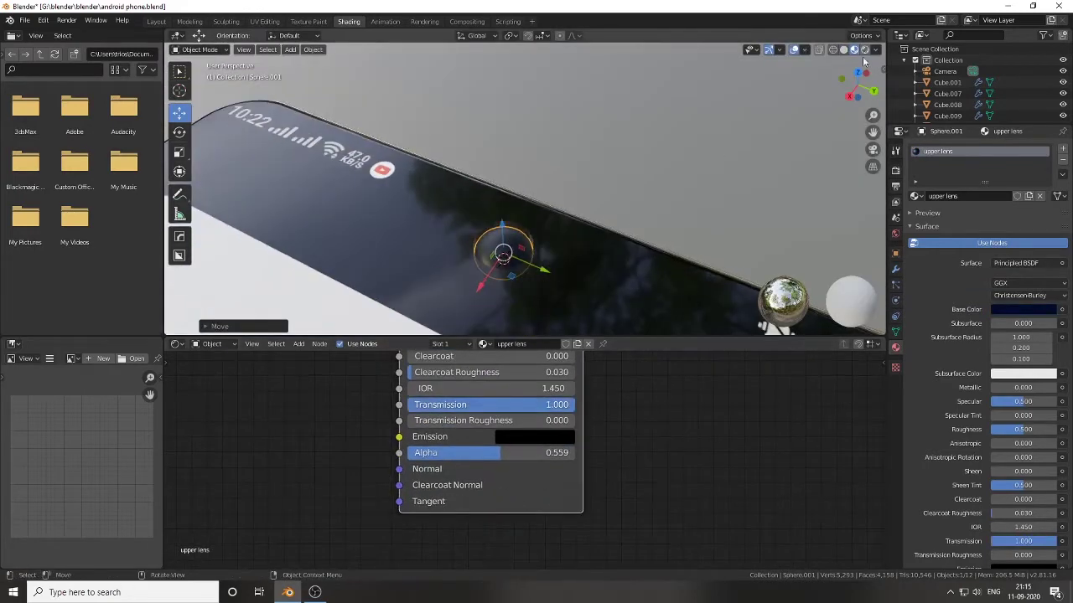
Step: Preview the phone in Cycles Rendered shading and orbit to check the lens
click(895, 170)
click(865, 50)
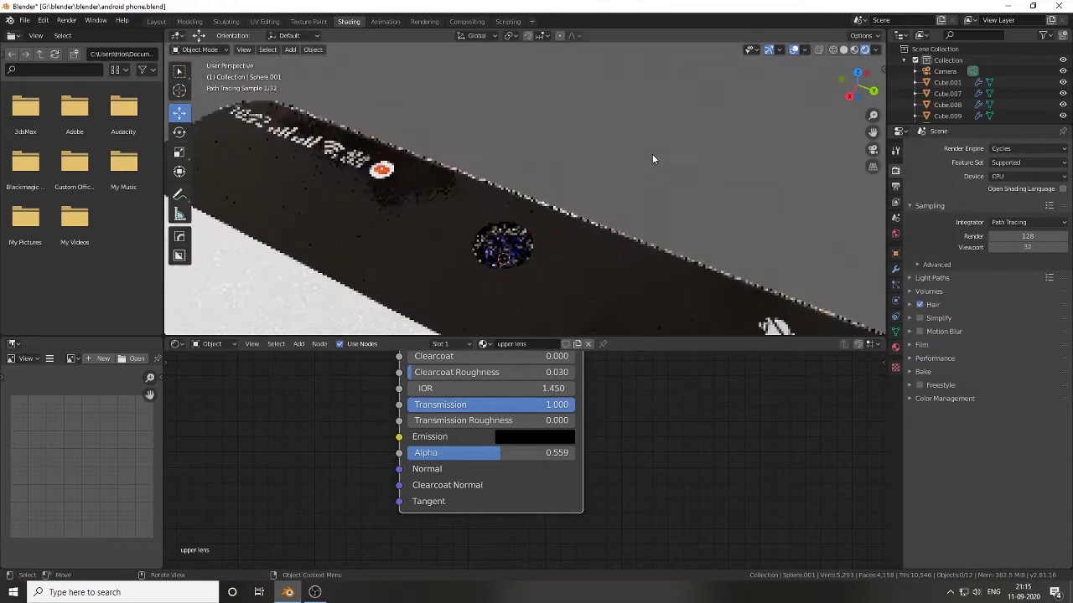
mouse_move(652, 153)
middle_down()
mouse_move(583, 277)
mouse_move(513, 296)
mouse_move(494, 236)
mouse_move(652, 100)
middle_up()
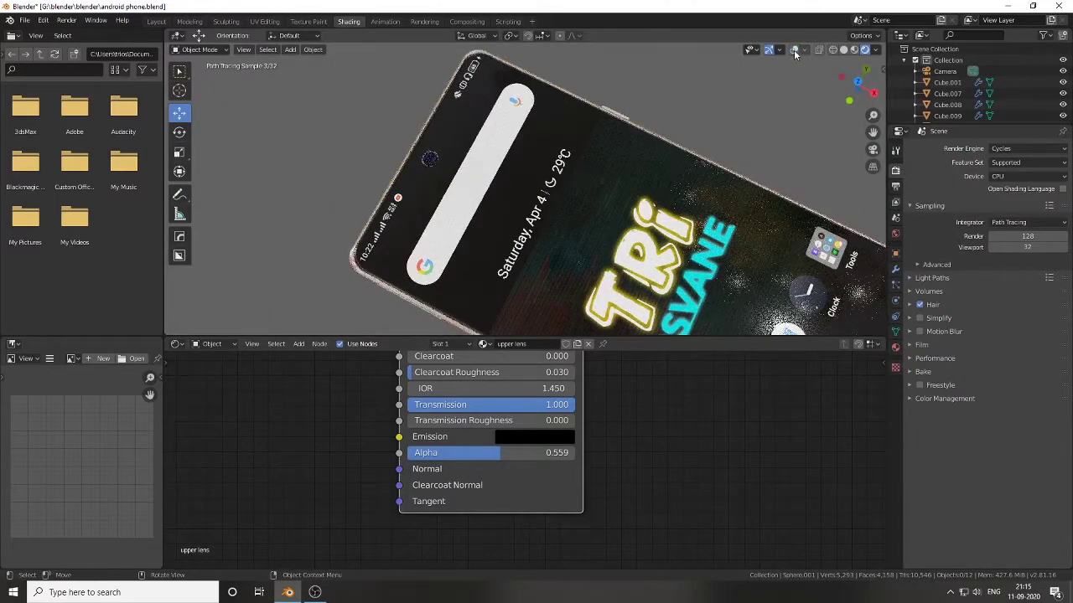
Step: Return to solid shading, orbit close to the camera hole, and select the upper lens sphere
click(844, 50)
scroll(508, 125, up, 5)
middle_drag(713, 143, 626, 216)
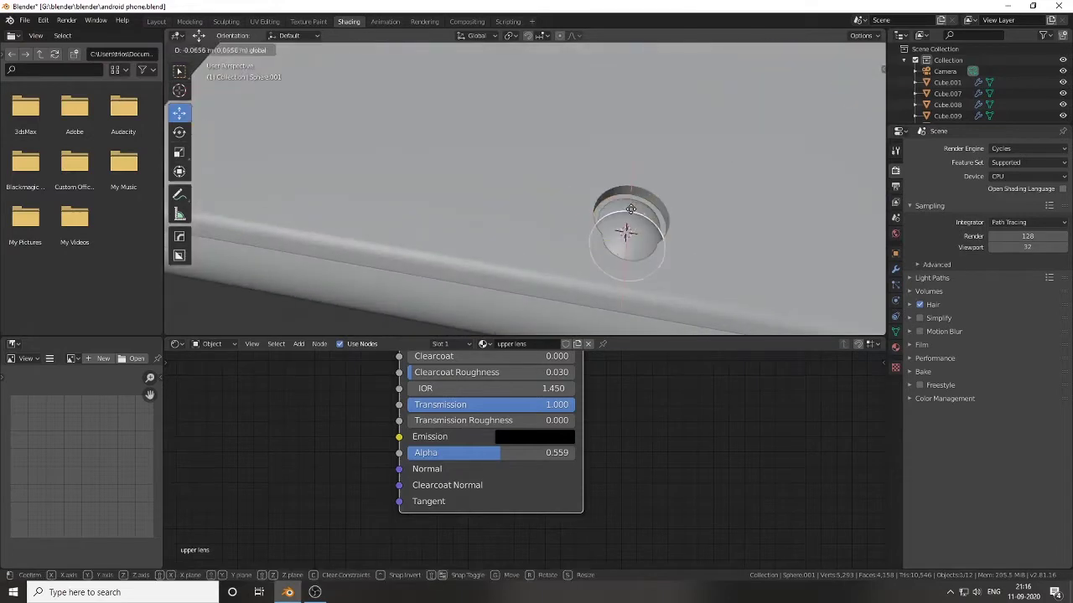
middle_drag(714, 215, 592, 198)
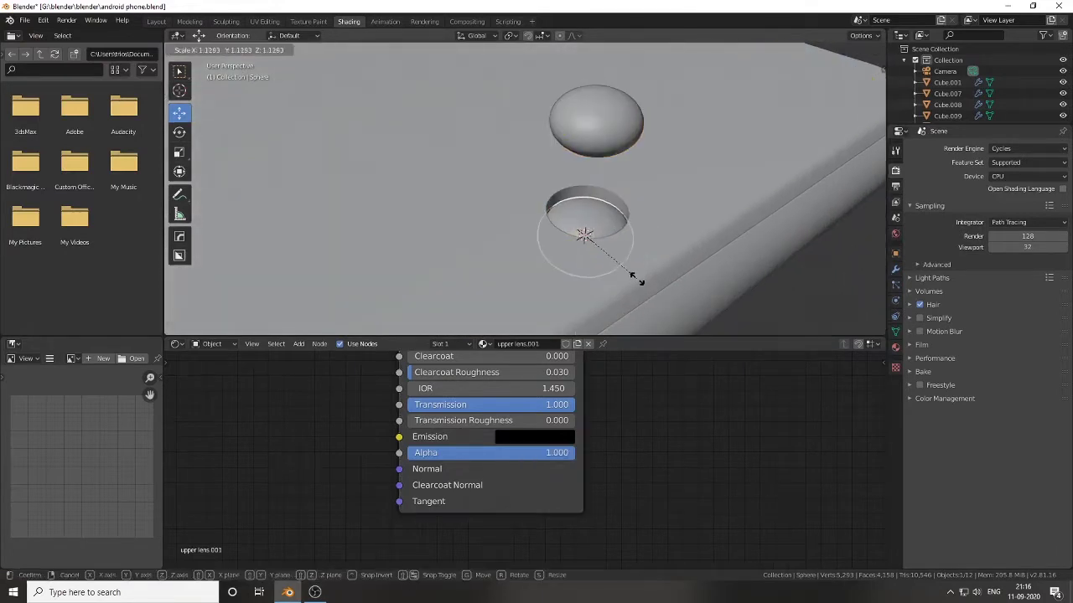
click(637, 281)
click(596, 121)
Step: Duplicate the upper lens sphere, fit the copy into the lower hole, and save android phone.blend
key(shift+d)
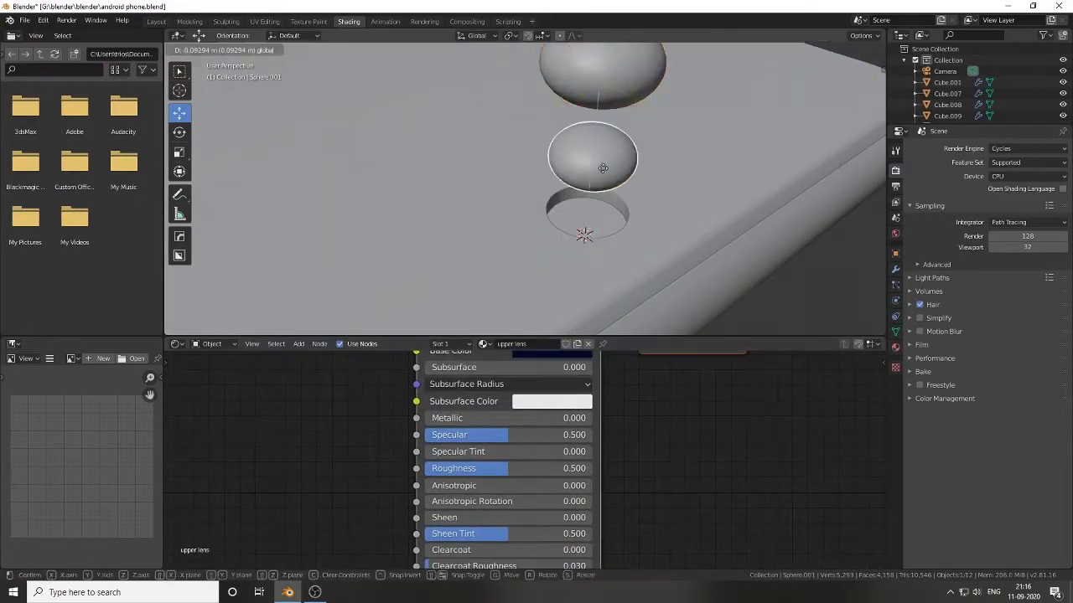
click(575, 213)
key(g)
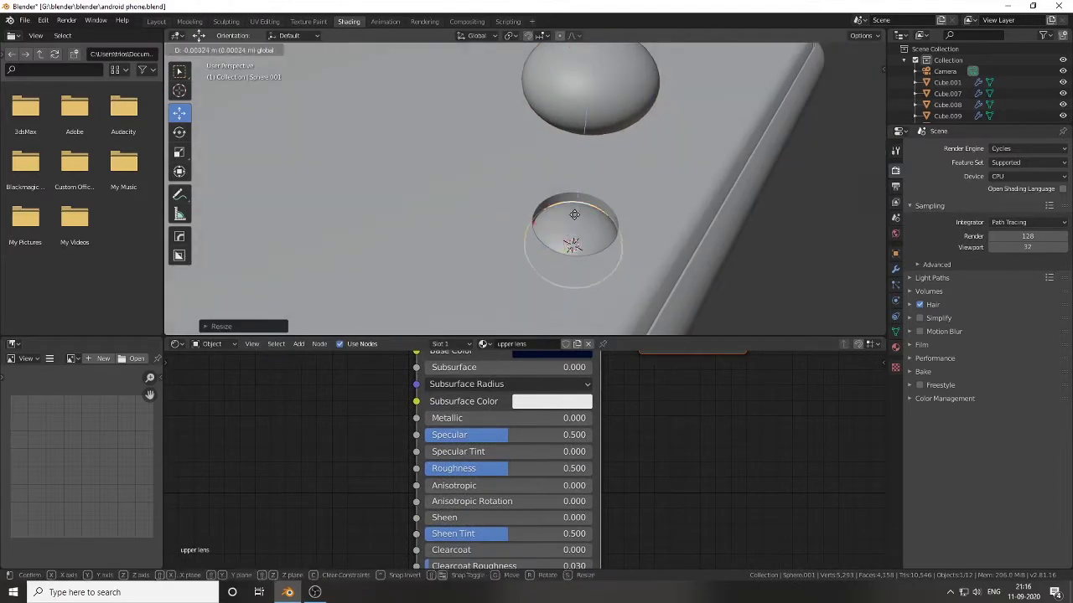
key(Escape)
key(ctrl+z)
click(600, 217)
mouse_move(600, 217)
middle_down()
mouse_move(741, 155)
mouse_move(786, 57)
middle_up()
key(ctrl+s)
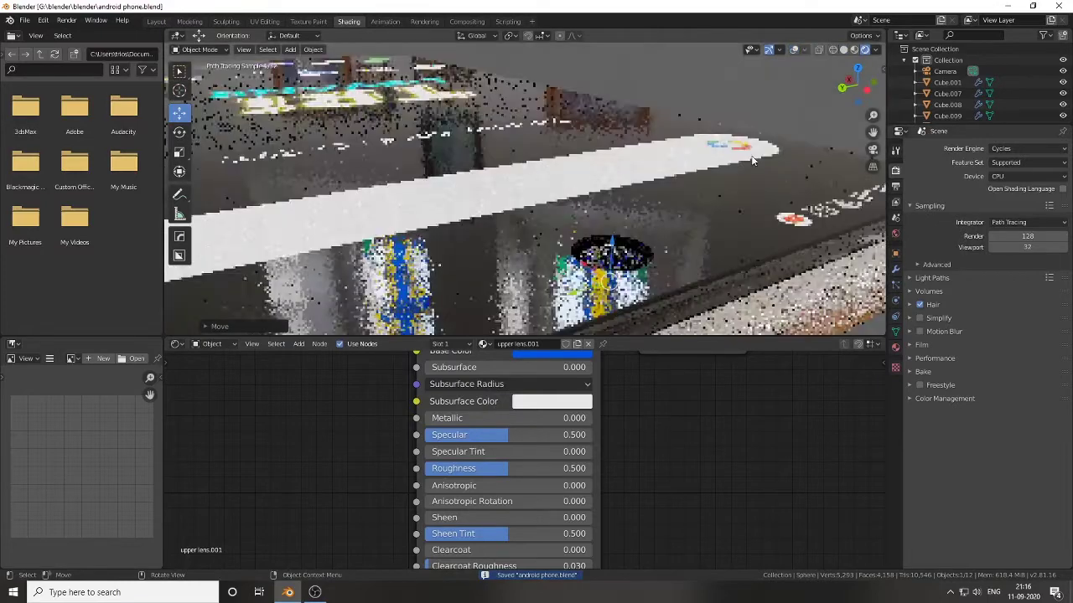
Step: Select the camera hole faces on the phone body and give them a new 'lens cover' material in a third slot
click(844, 49)
key(Tab)
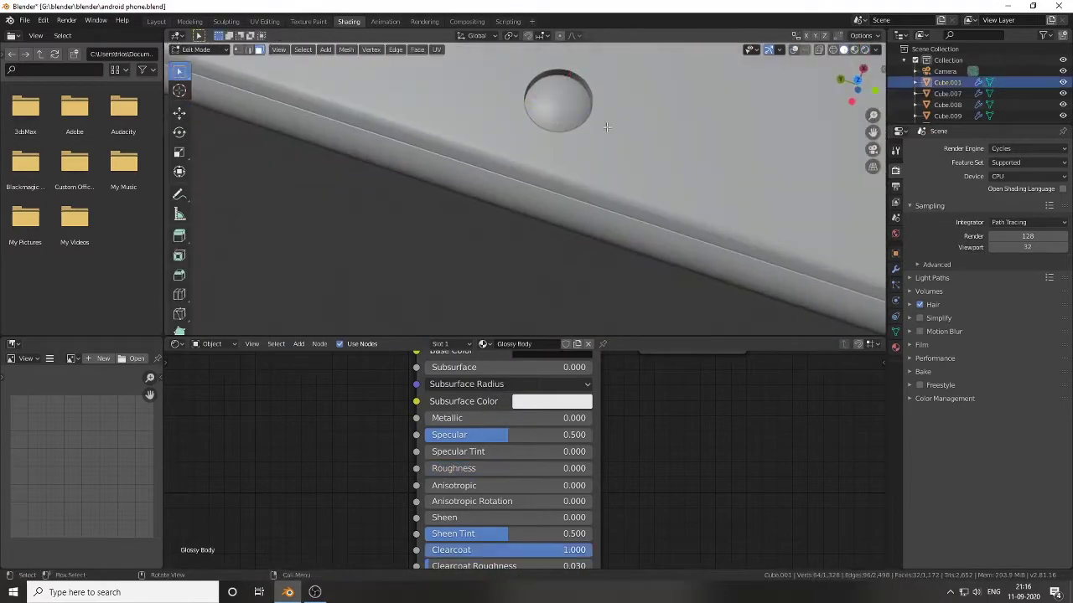
scroll(509, 130, up, 3)
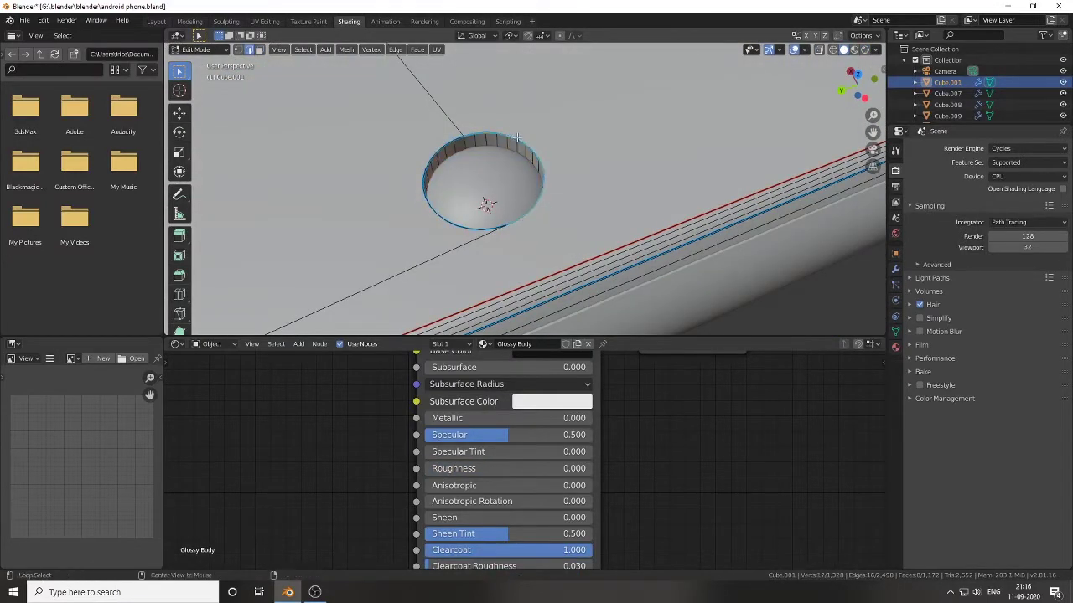
mouse_move(517, 137)
middle_down()
mouse_move(502, 243)
mouse_move(519, 252)
middle_up()
alt+click(500, 234)
click(895, 346)
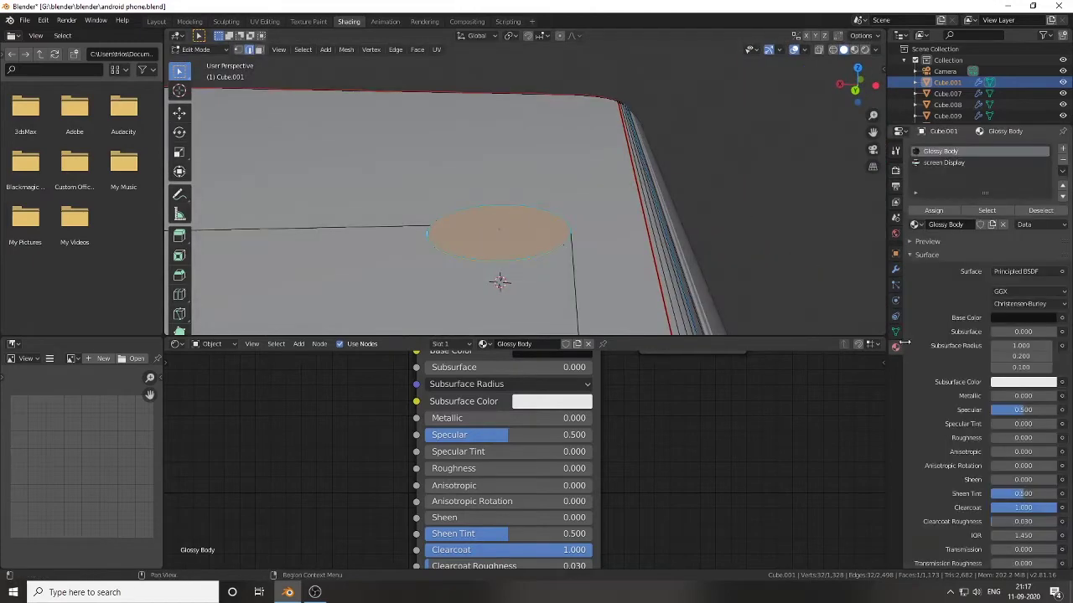
click(1062, 148)
click(952, 224)
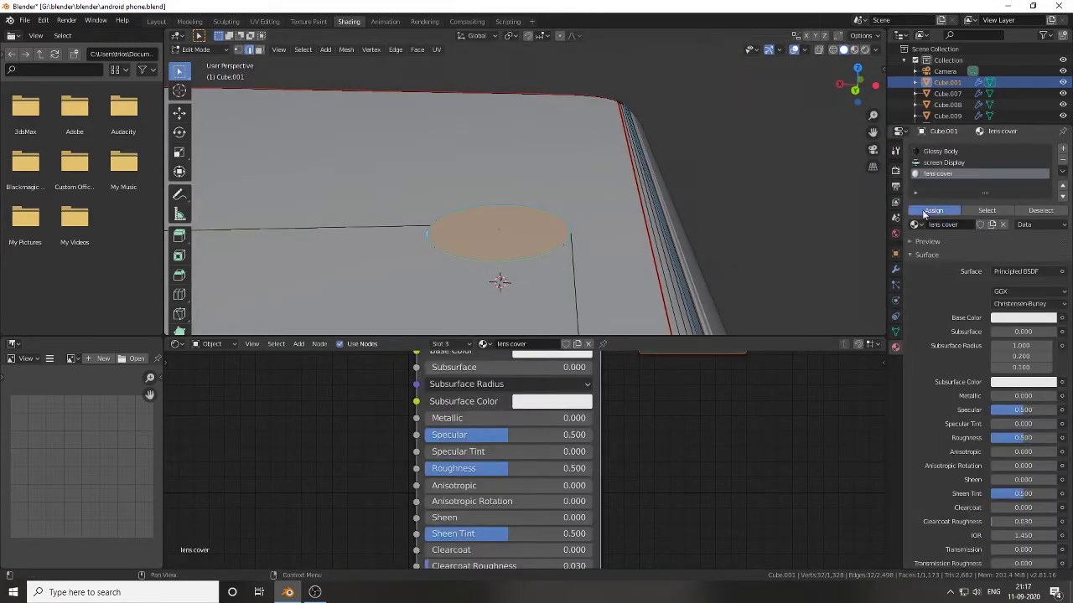
Step: Return to object mode, save the file, and switch to the Layout workspace in solid shading
key(Tab)
scroll(522, 480, down, 5)
scroll(575, 441, up, 4)
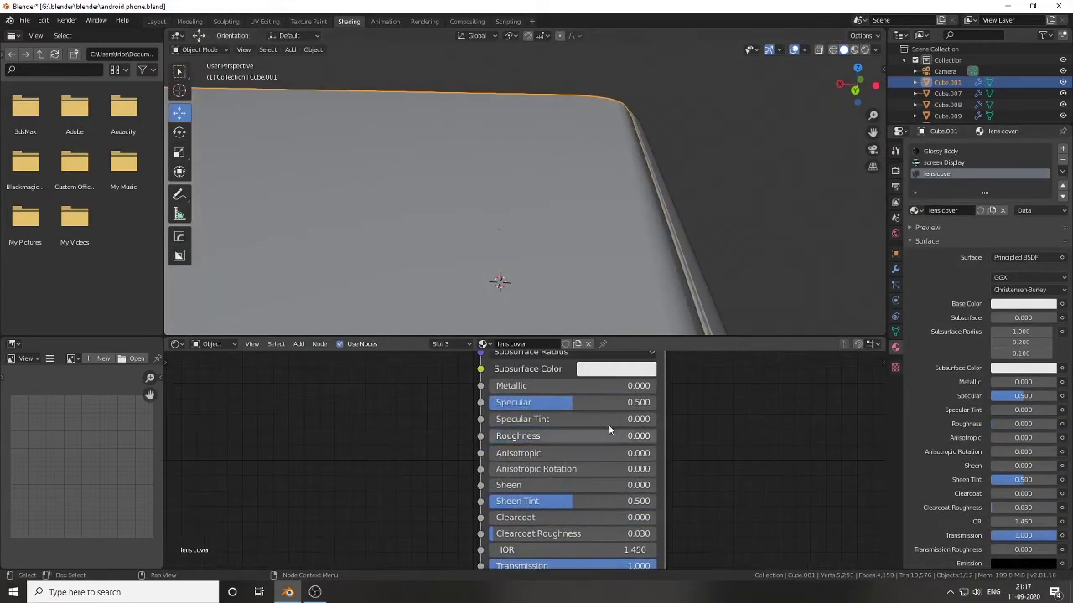
scroll(609, 430, up, 3)
middle_drag(654, 276, 662, 118)
key(ctrl+s)
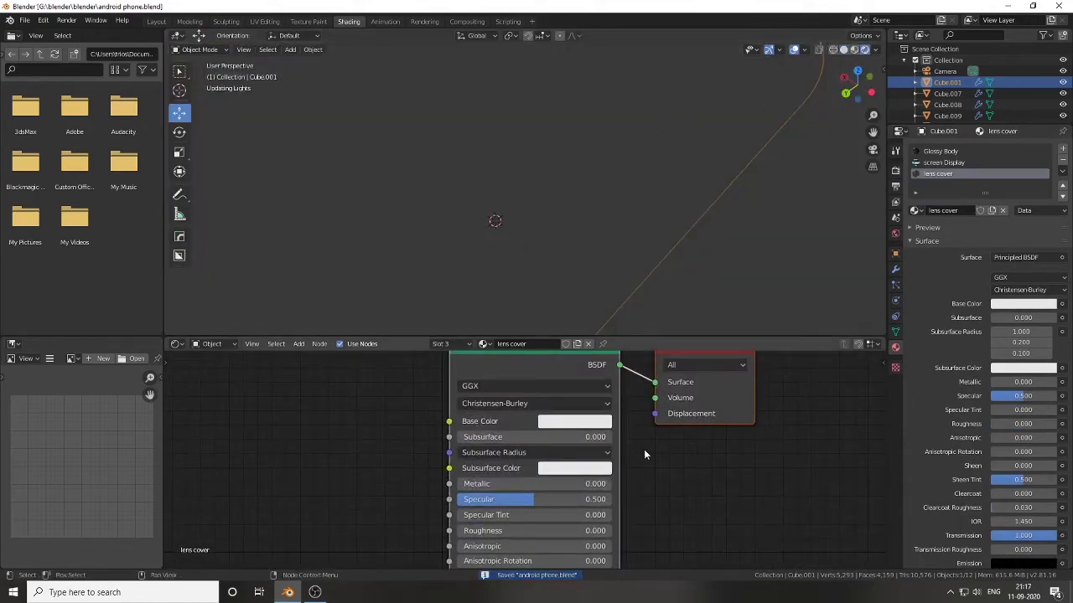
scroll(641, 482, down, 5)
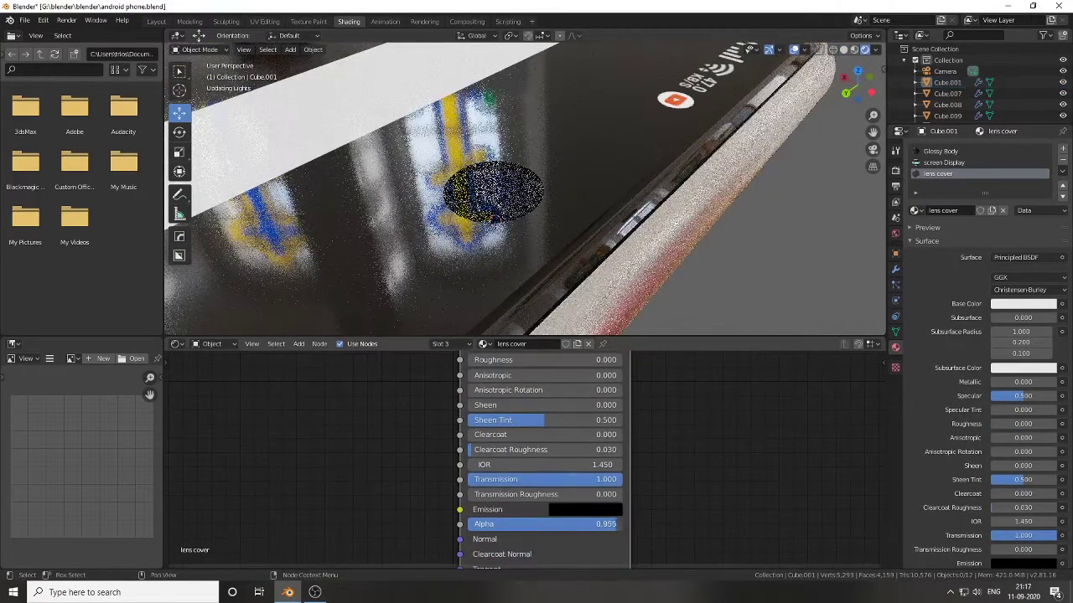
click(843, 49)
middle_drag(503, 196, 502, 201)
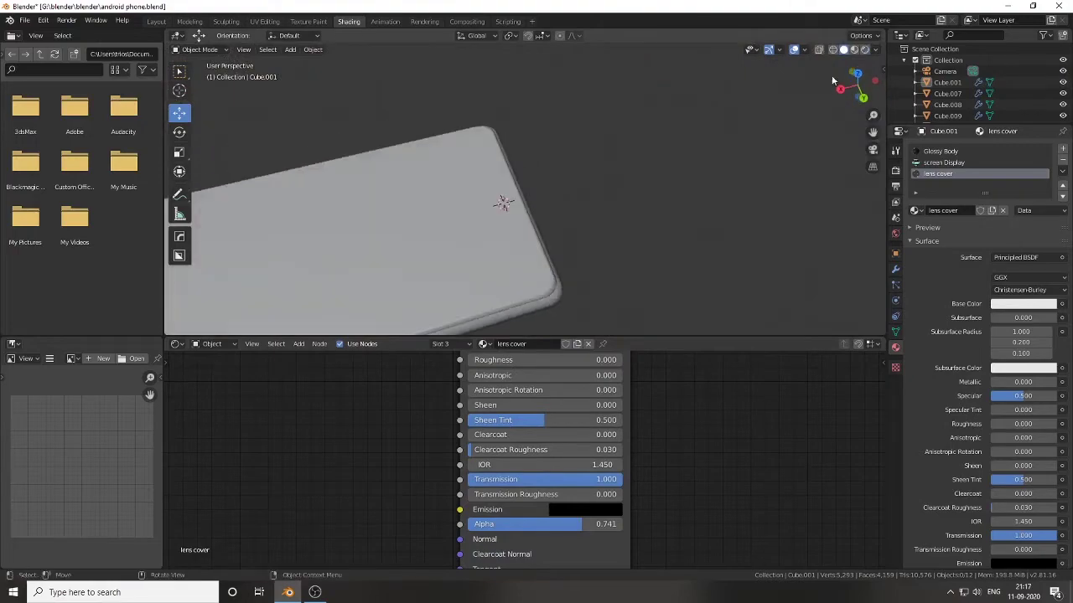
click(155, 21)
scroll(593, 345, down, 5)
Step: Preview the phone in Rendered shading with overlays hidden, orbiting around it
mouse_move(593, 345)
middle_down()
mouse_move(215, 452)
mouse_move(350, 339)
mouse_move(564, 252)
middle_up()
click(214, 453)
key(z)
click(564, 215)
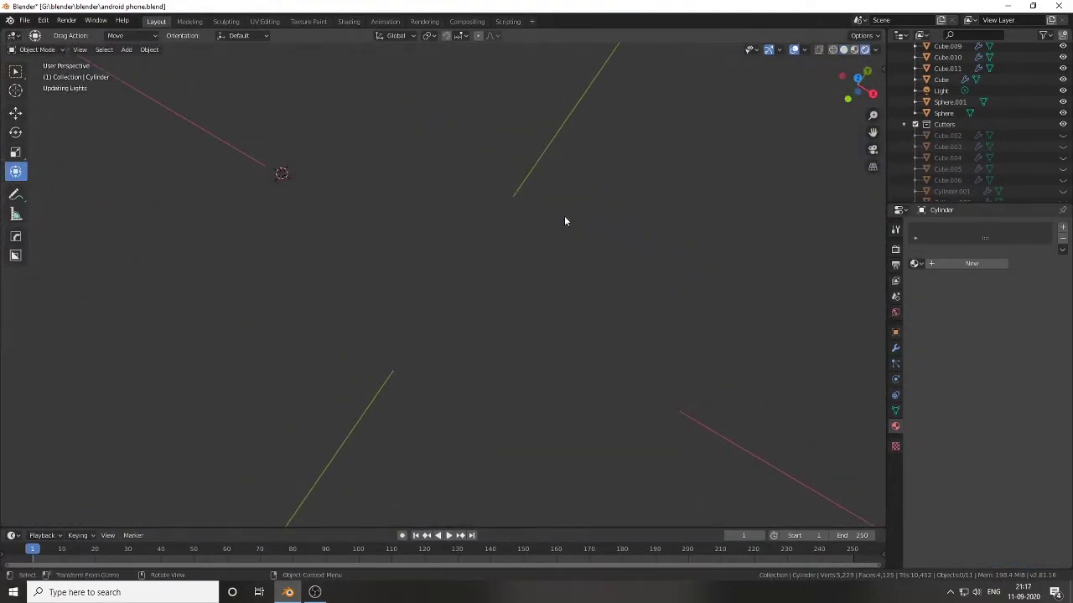
key(shift+alt+z)
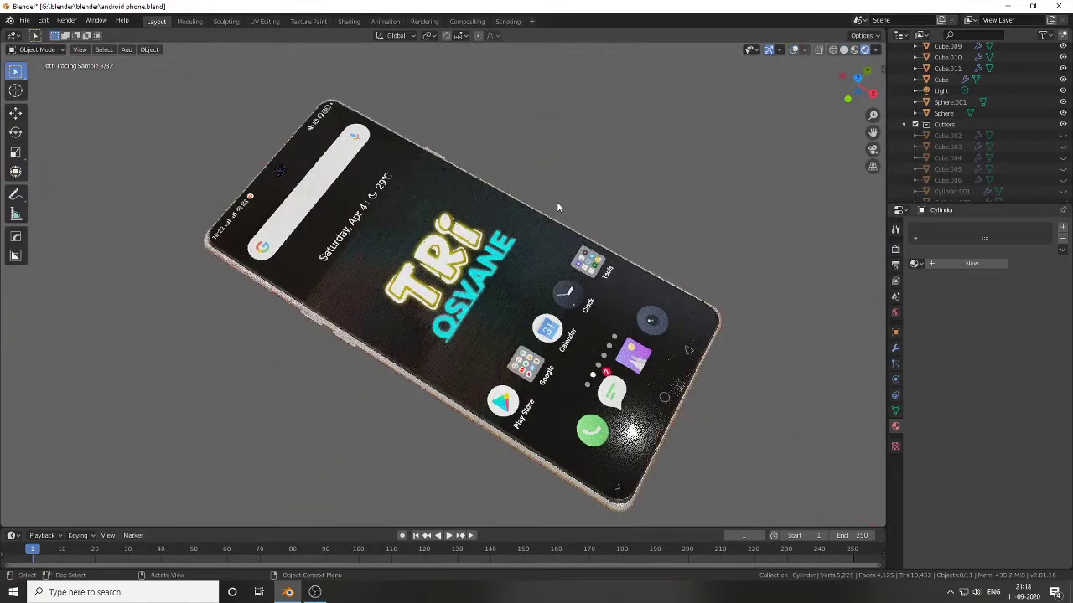
middle_drag(556, 207, 560, 302)
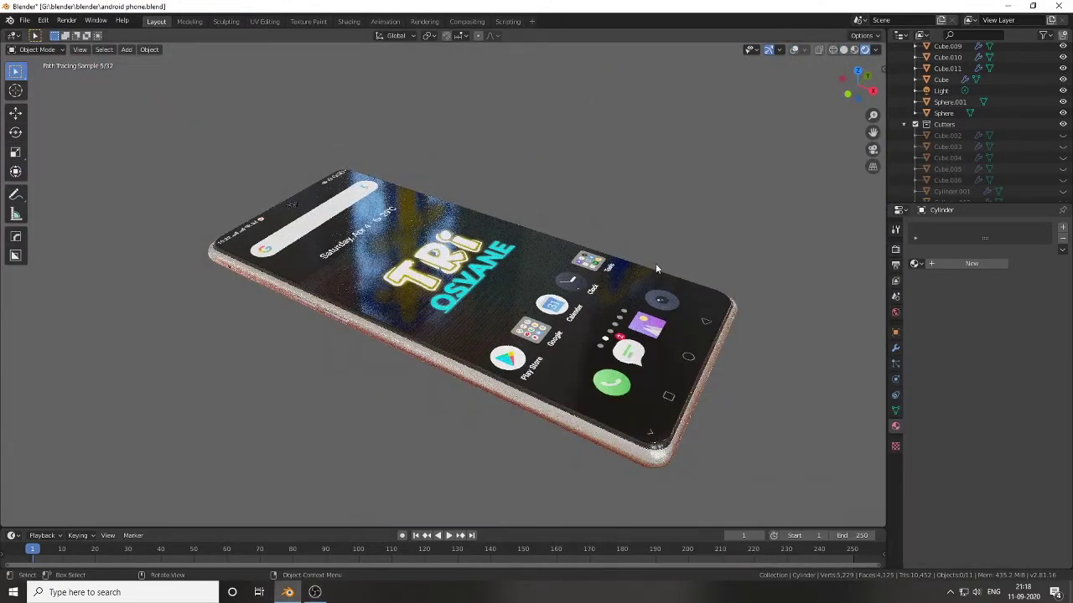
middle_drag(655, 268, 844, 58)
Step: Return to solid shading, save, and view the phone from the side and front
click(843, 50)
key(ctrl+s)
scroll(396, 300, up, 3)
mouse_move(396, 300)
middle_down()
mouse_move(534, 239)
mouse_move(451, 327)
mouse_move(299, 322)
mouse_move(427, 330)
mouse_move(491, 278)
mouse_move(508, 307)
mouse_move(359, 291)
mouse_move(541, 234)
middle_up()
click(869, 94)
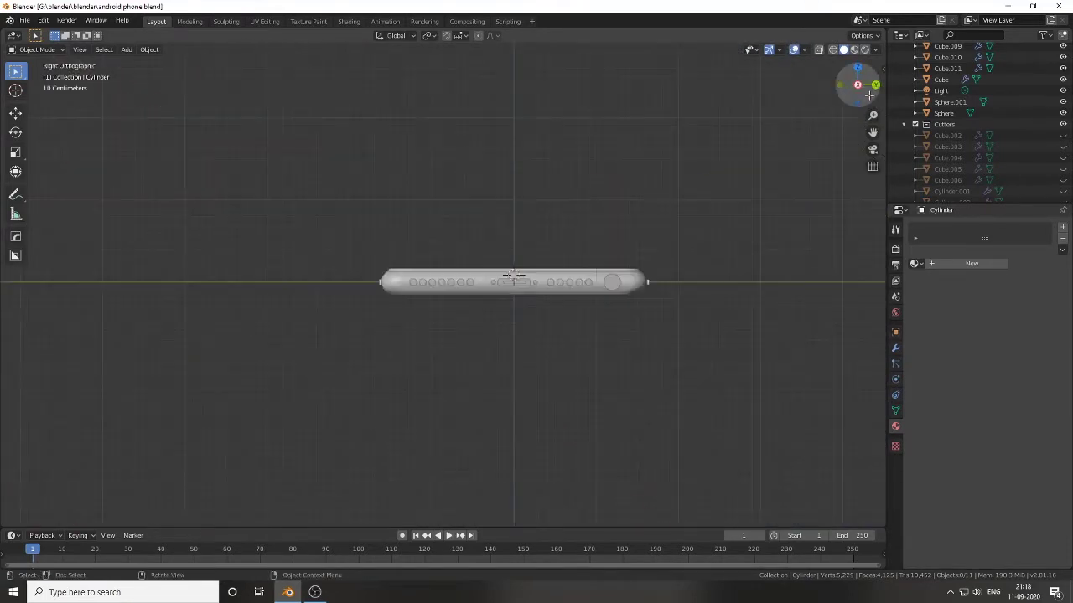
click(869, 95)
drag(869, 95, 860, 95)
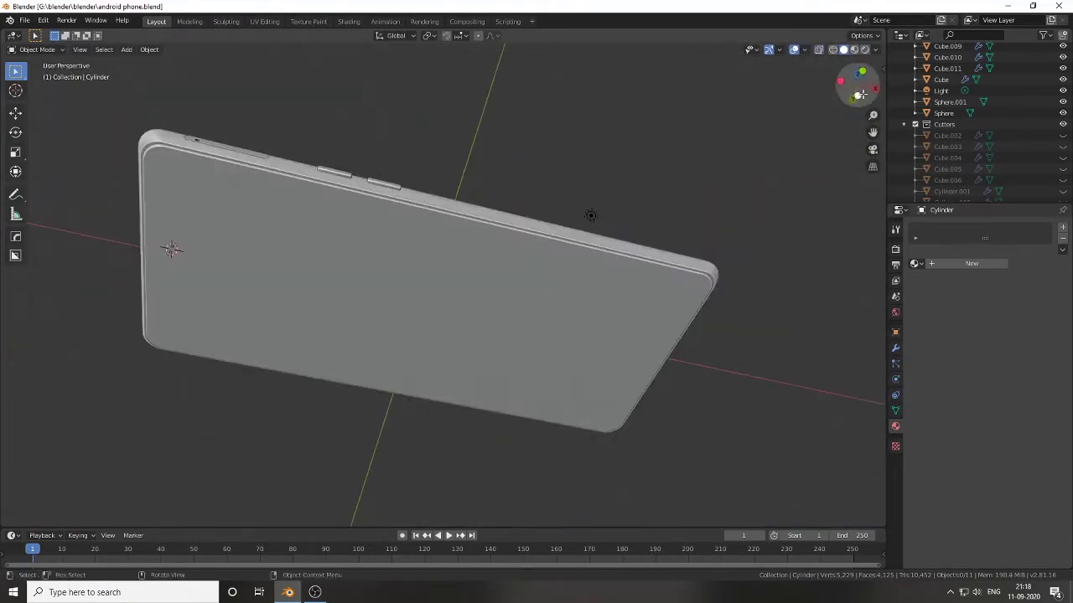
Step: From the back view, add a circle mesh scaled to 0.25
click(860, 95)
click(360, 225)
key(shift+a)
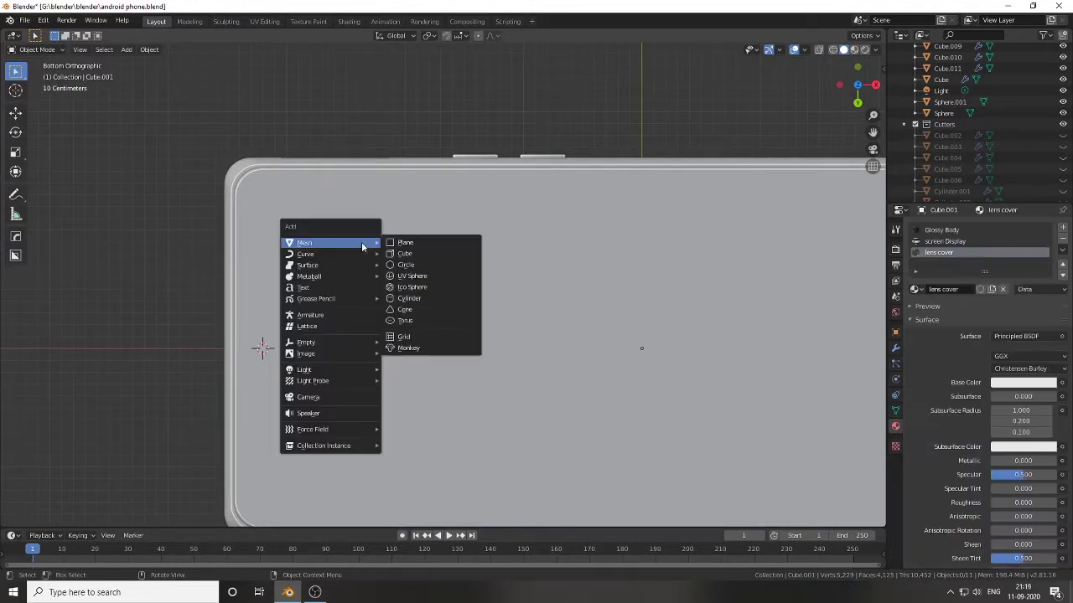
key(Escape)
key(shift+a)
click(436, 265)
scroll(436, 265, down, 5)
text(s)
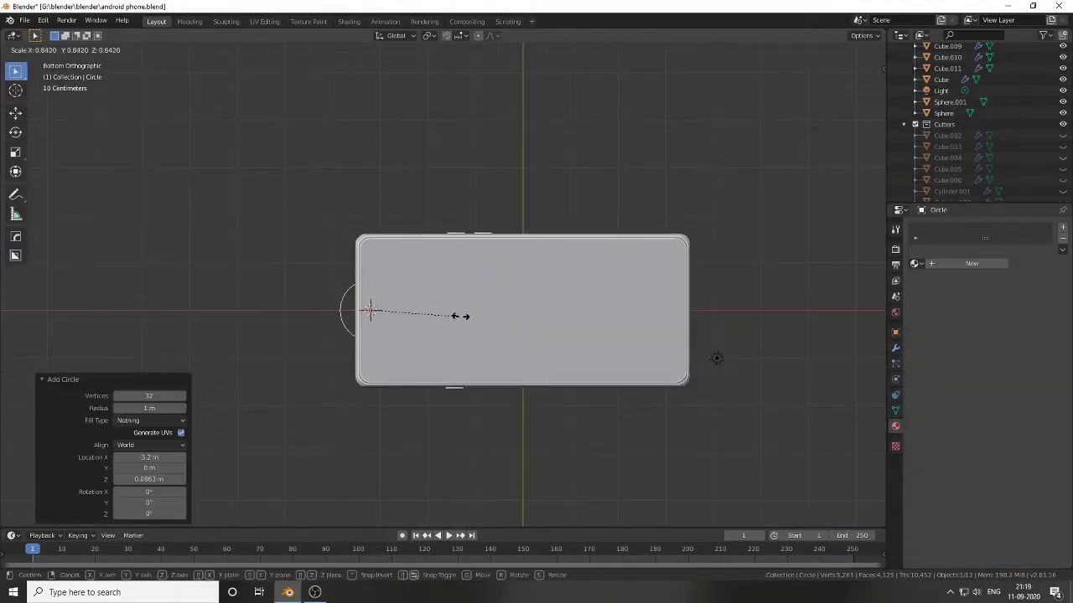
text(.25)
key(Return)
Step: Place the circle near the top corner of the phone's back
mouse_move(459, 316)
middle_down()
mouse_move(472, 373)
mouse_move(21, 116)
middle_up()
key(ctrl+KP_7)
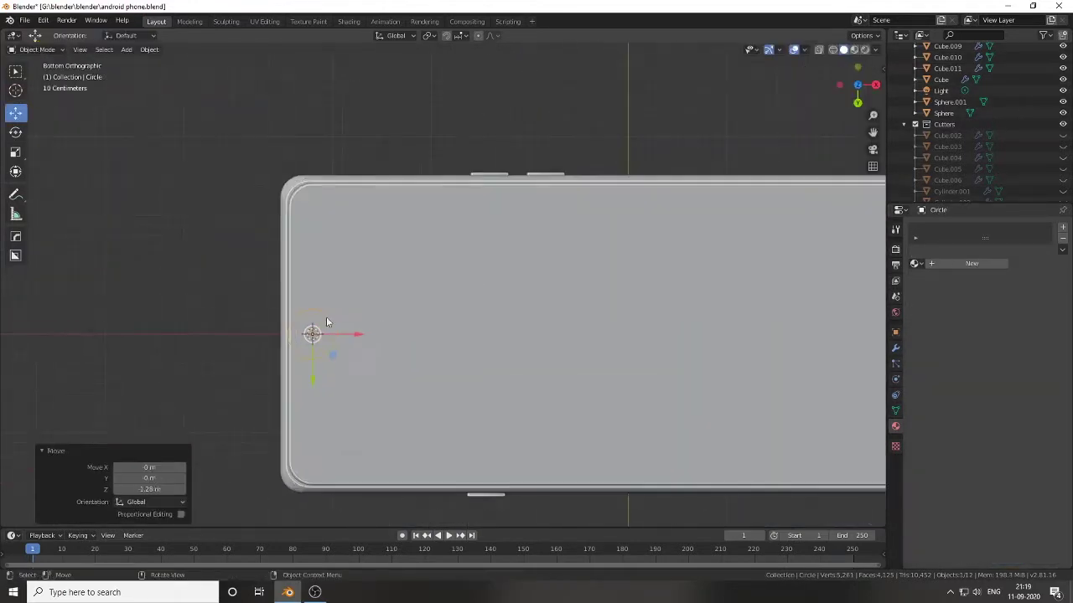
click(332, 265)
scroll(335, 244, up, 3)
scroll(403, 235, up, 2)
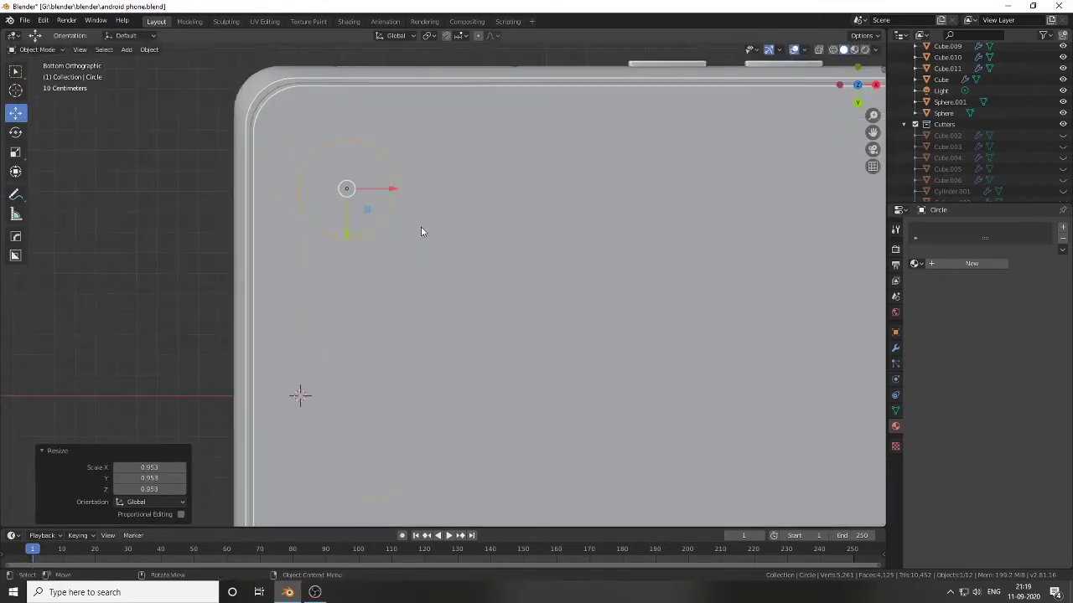
Step: Stretch half of the circle's vertices to form an elongated pill outline
key(Tab)
scroll(415, 176, up, 2)
scroll(423, 197, down, 1)
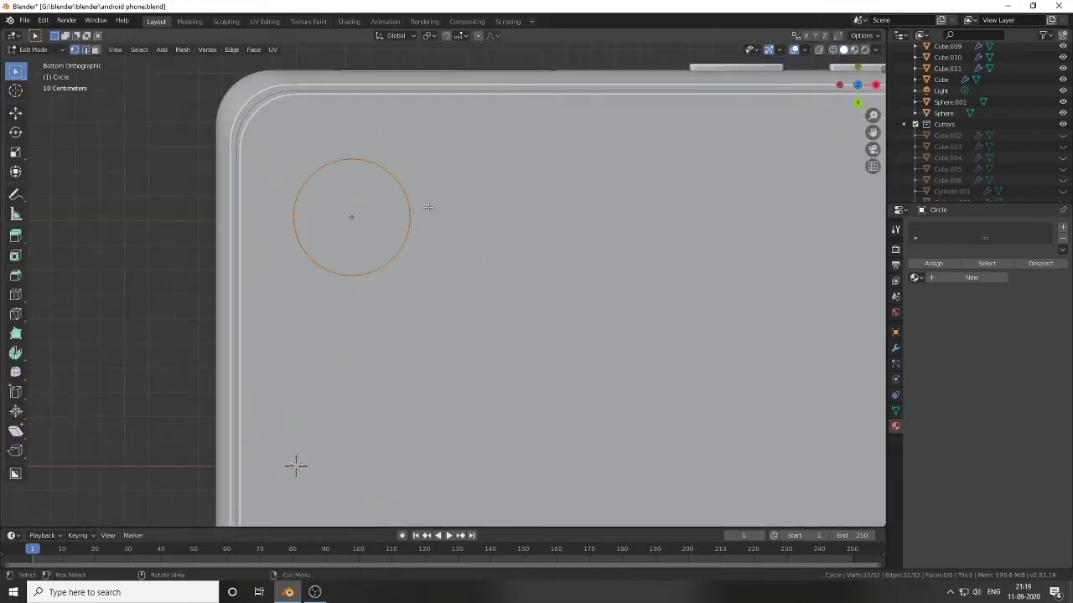
scroll(402, 201, down, 1)
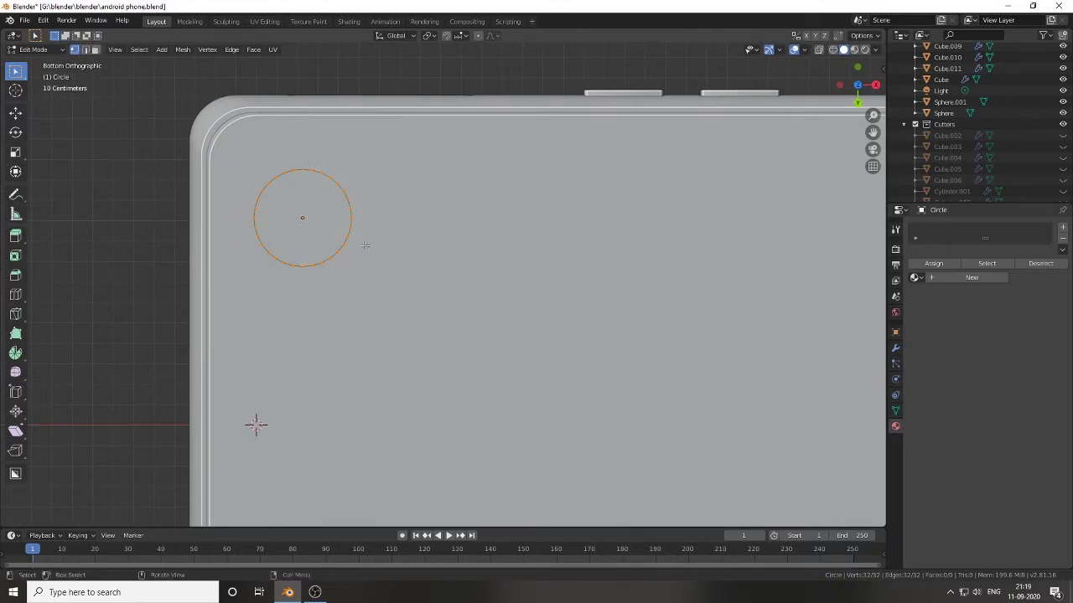
click(540, 233)
scroll(540, 233, down, 3)
scroll(532, 261, up, 2)
scroll(531, 261, up, 2)
mouse_move(531, 260)
middle_down()
mouse_move(472, 191)
mouse_move(592, 202)
middle_up()
scroll(473, 191, down, 3)
scroll(592, 202, up, 2)
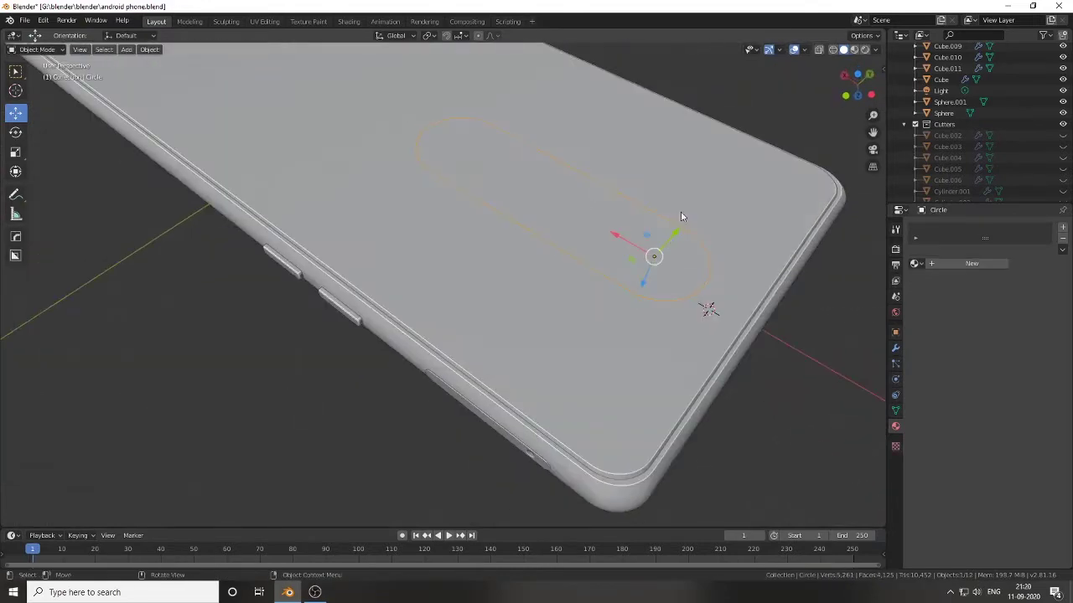
Step: Lower the pill outline along Z into the phone's back
key(g)
key(z)
mouse_move(681, 217)
middle_down()
mouse_move(456, 355)
mouse_move(561, 313)
mouse_move(600, 245)
middle_up()
click(466, 387)
key(Tab)
key(g)
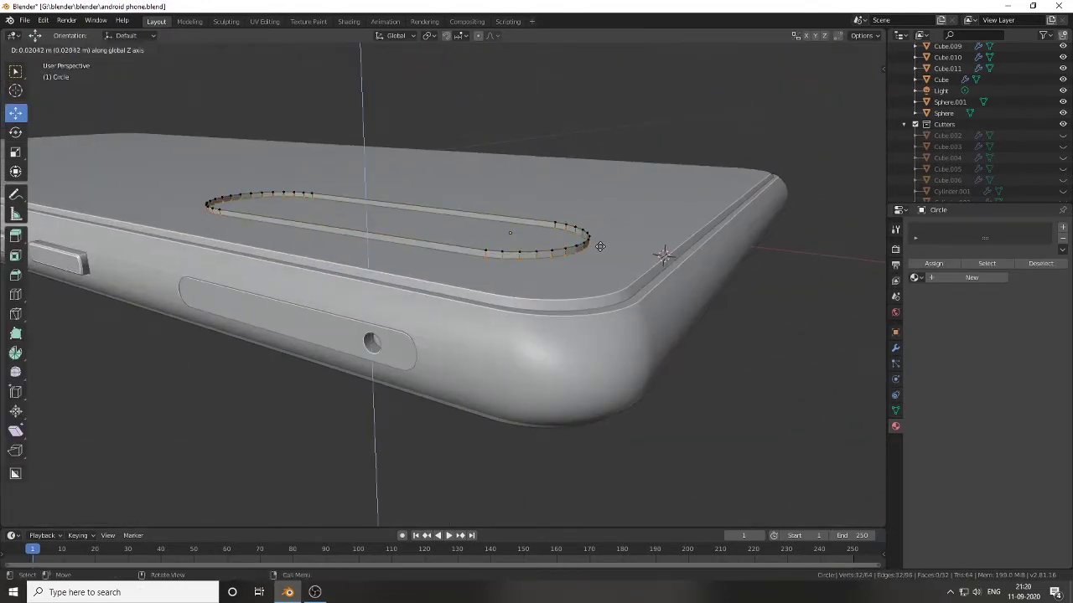
key(Escape)
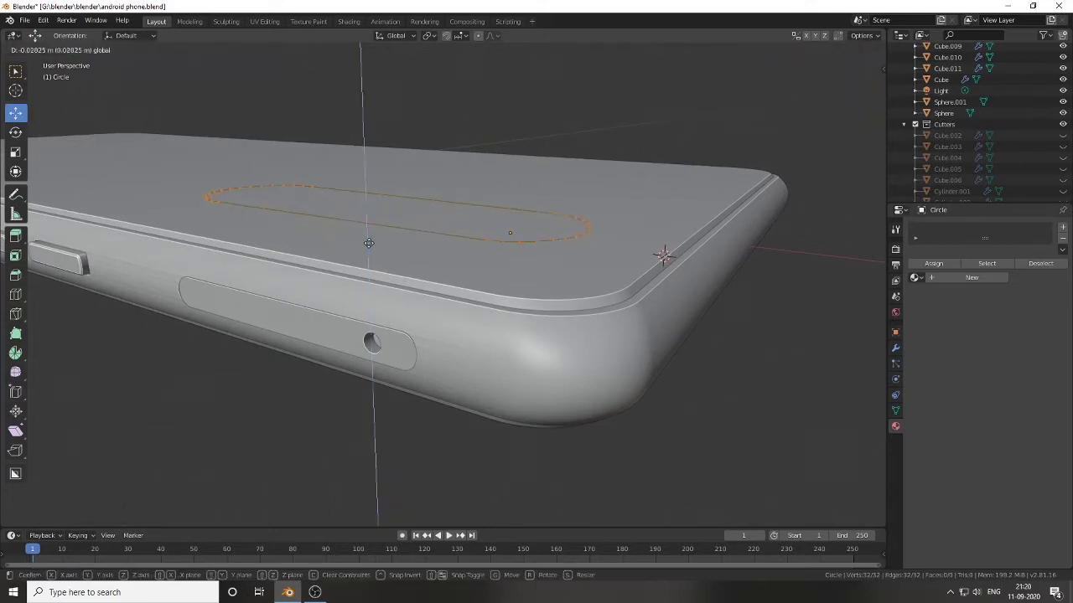
key(z)
click(368, 243)
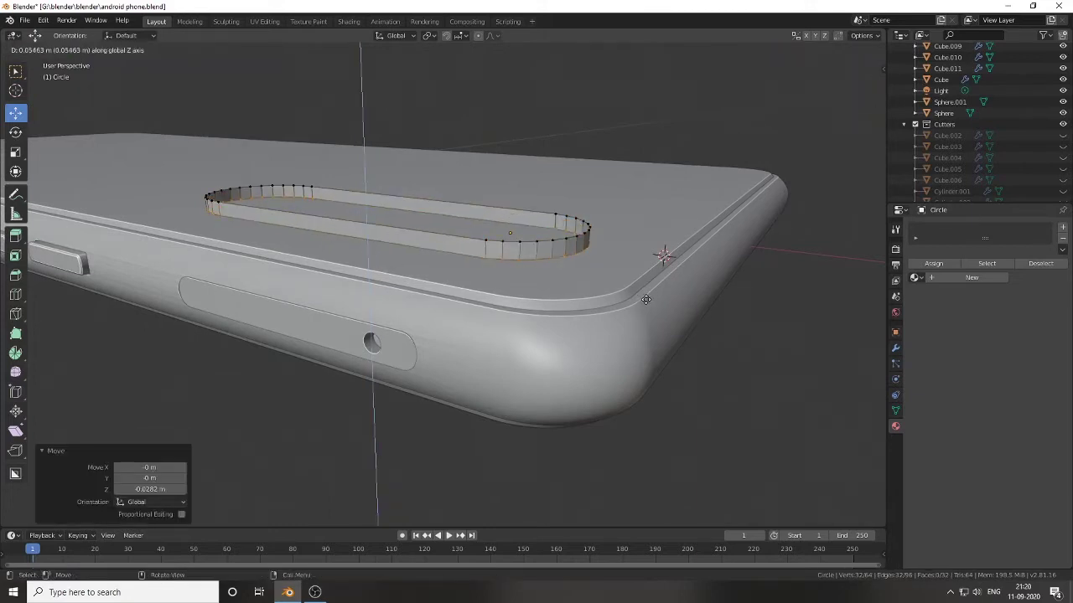
Step: In X-ray, select the oval's bottom edge loop and bevel it
key(alt+z)
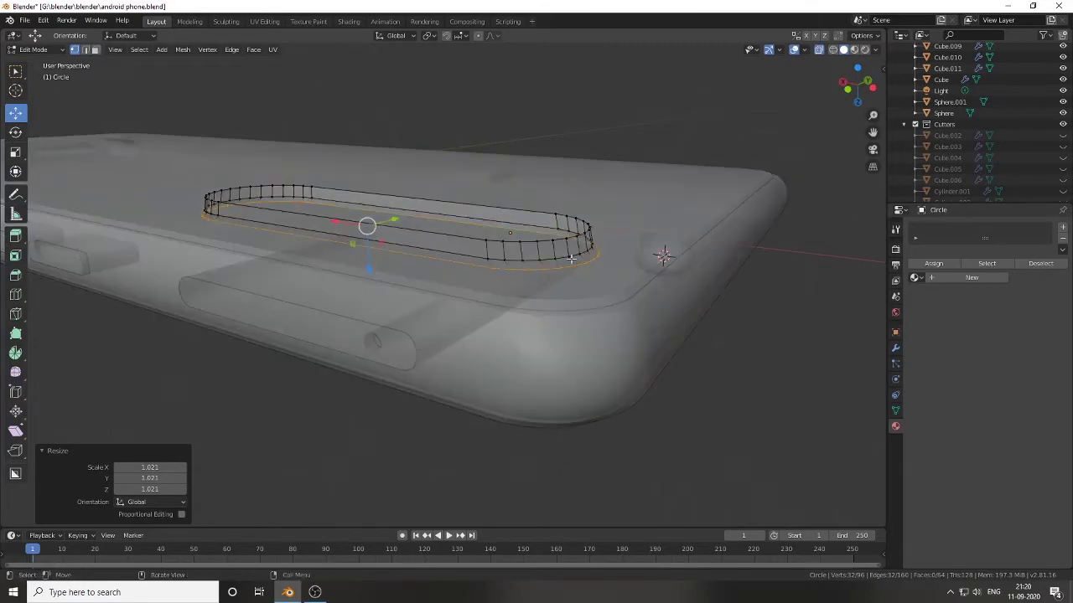
alt+click(572, 258)
alt+click(553, 260)
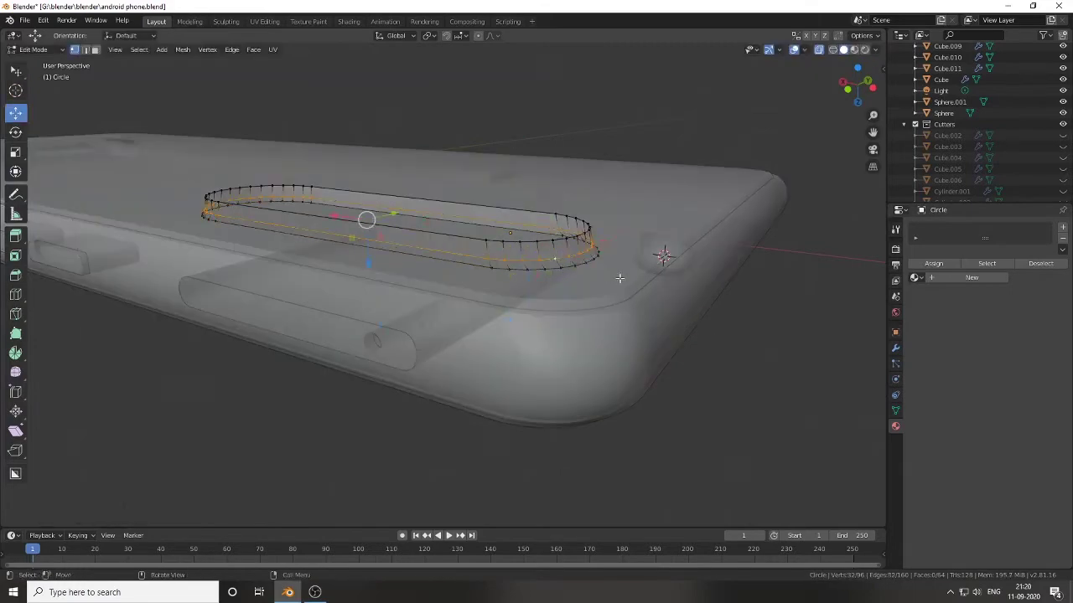
key(alt+z)
key(ctrl+b)
click(659, 287)
key(Tab)
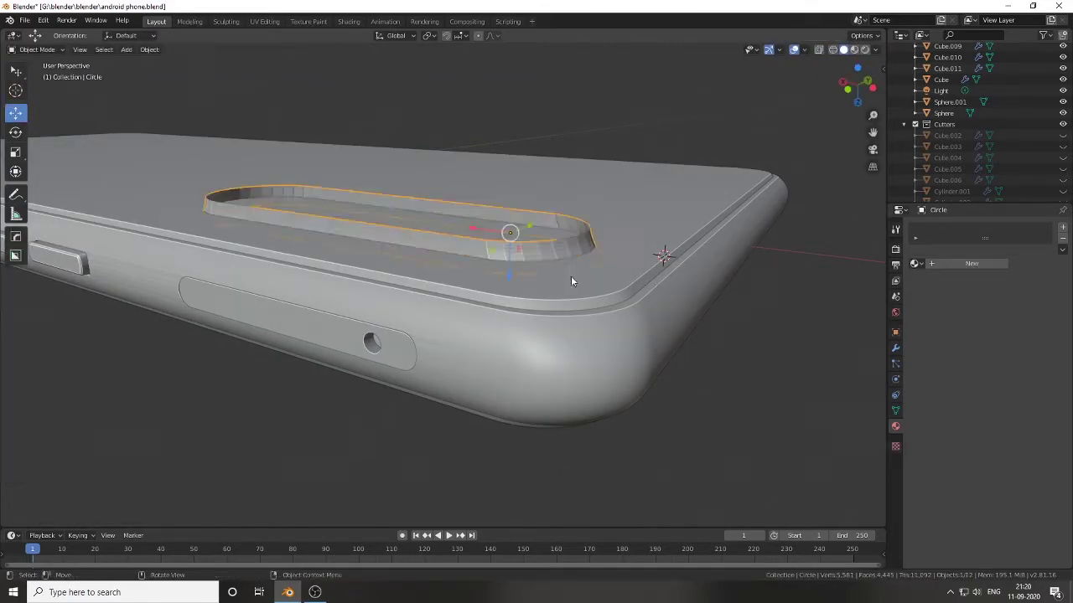
Step: Inspect the cutout from several angles, re-enter edit mode on the ring, and save
middle_drag(571, 276, 545, 277)
drag(580, 256, 516, 270)
mouse_move(515, 270)
middle_down()
mouse_move(550, 275)
mouse_move(459, 257)
mouse_move(611, 344)
middle_up()
key(Tab)
key(ctrl+s)
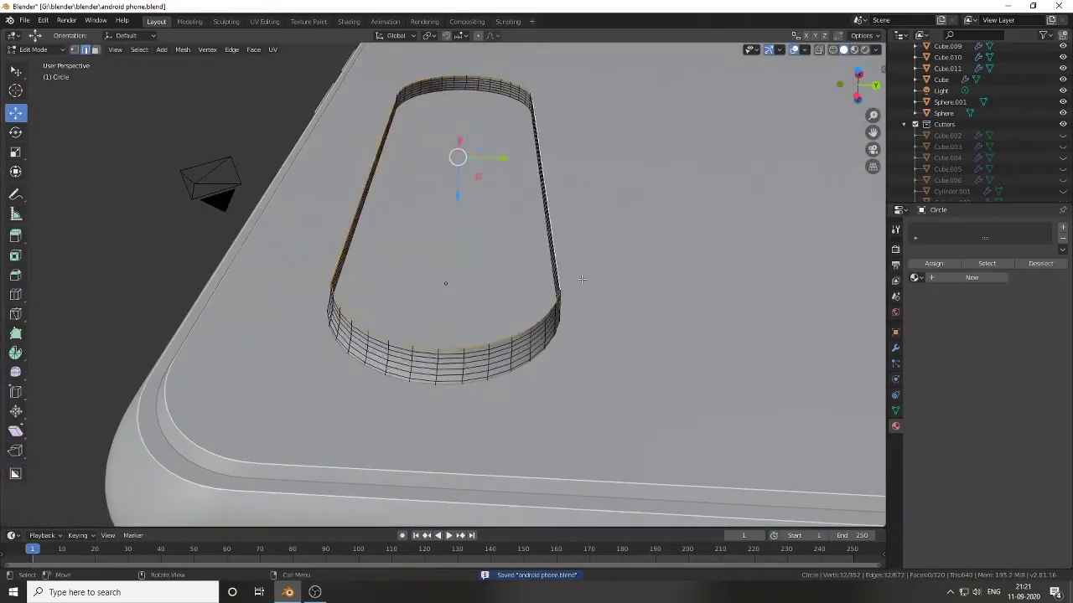
Step: Extrude and scale the ring's edge into the pill-shaped camera housing
scroll(612, 345, up, 2)
click(609, 342)
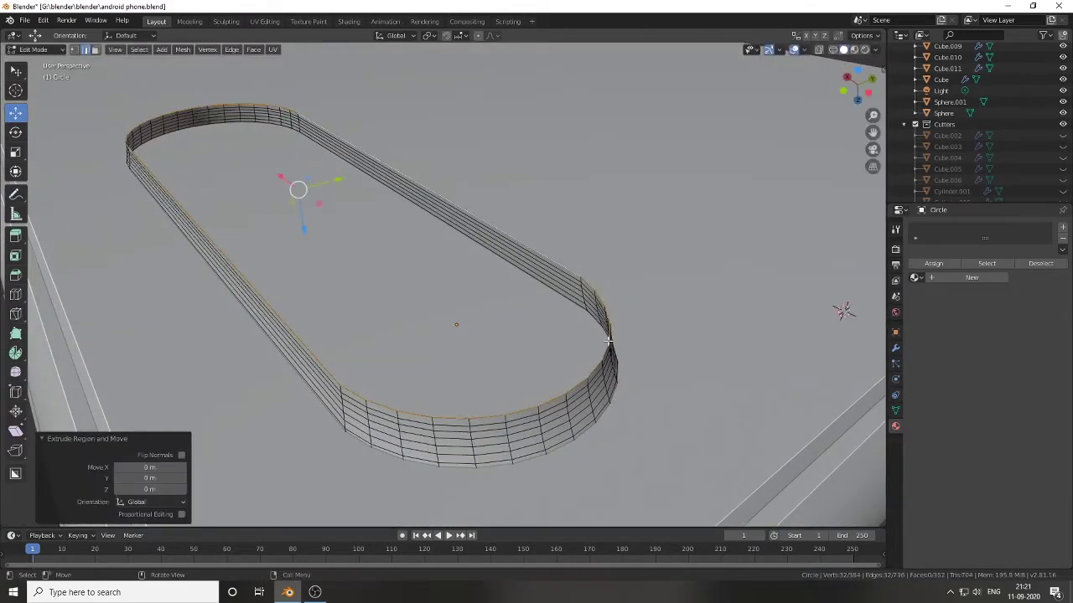
key(g)
click(597, 342)
middle_drag(597, 342, 576, 328)
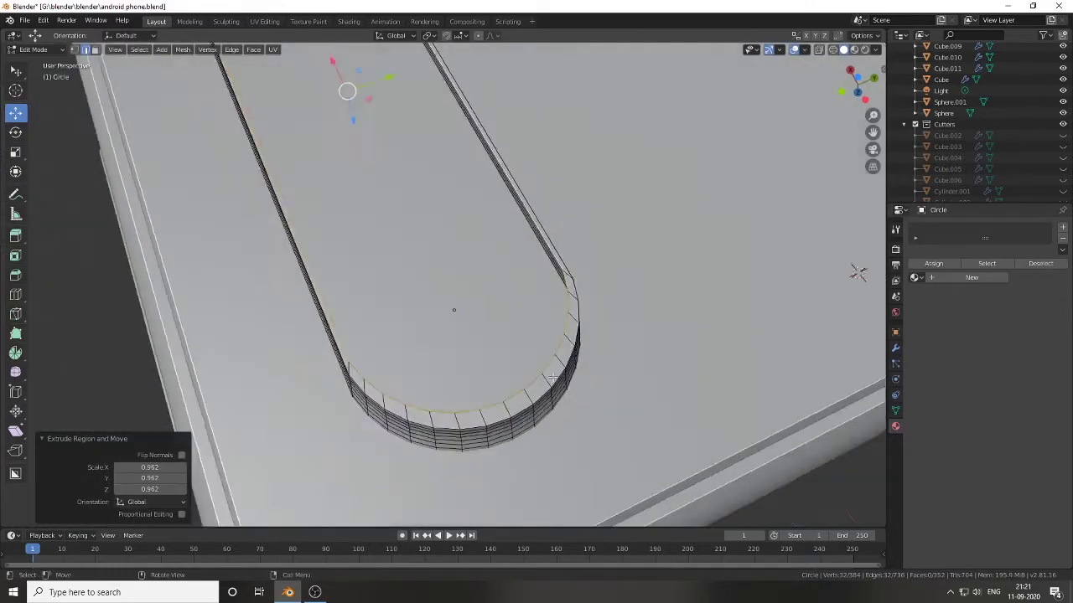
key(alt+z)
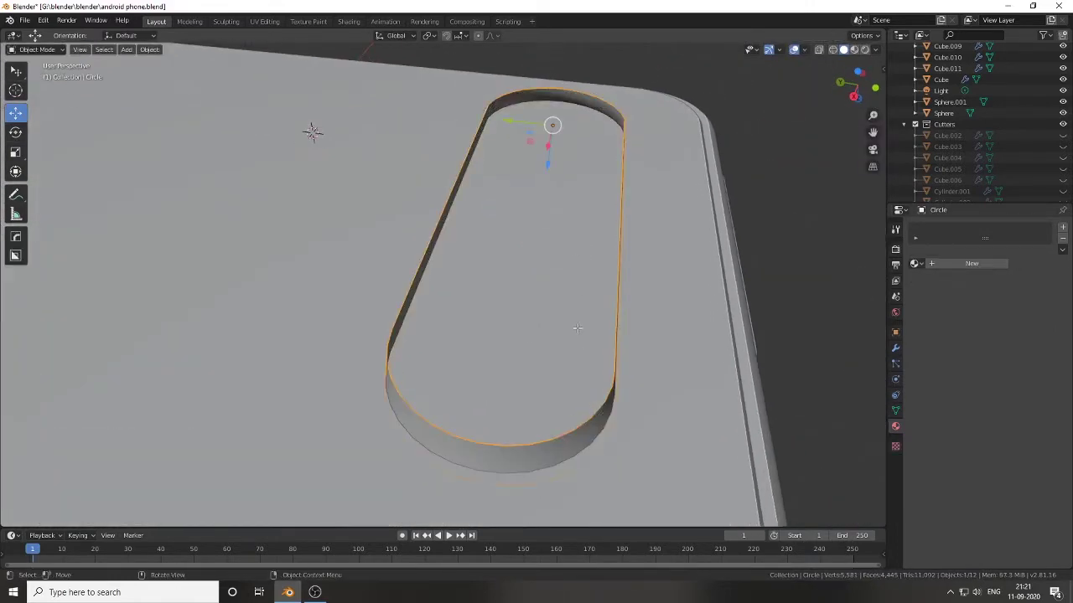
key(alt+z)
mouse_move(577, 328)
middle_down()
mouse_move(558, 375)
mouse_move(545, 357)
middle_up()
Step: Give the oval camera ring a new material with Metallic set to 1.000
key(Tab)
click(348, 21)
middle_drag(352, 85, 613, 156)
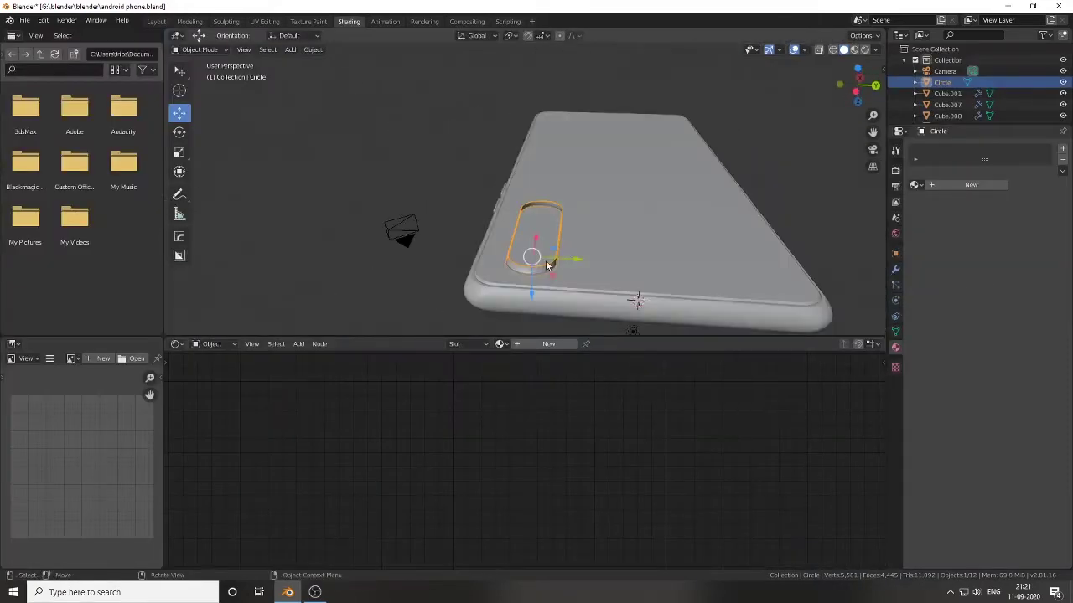
click(548, 344)
middle_drag(541, 350, 529, 429)
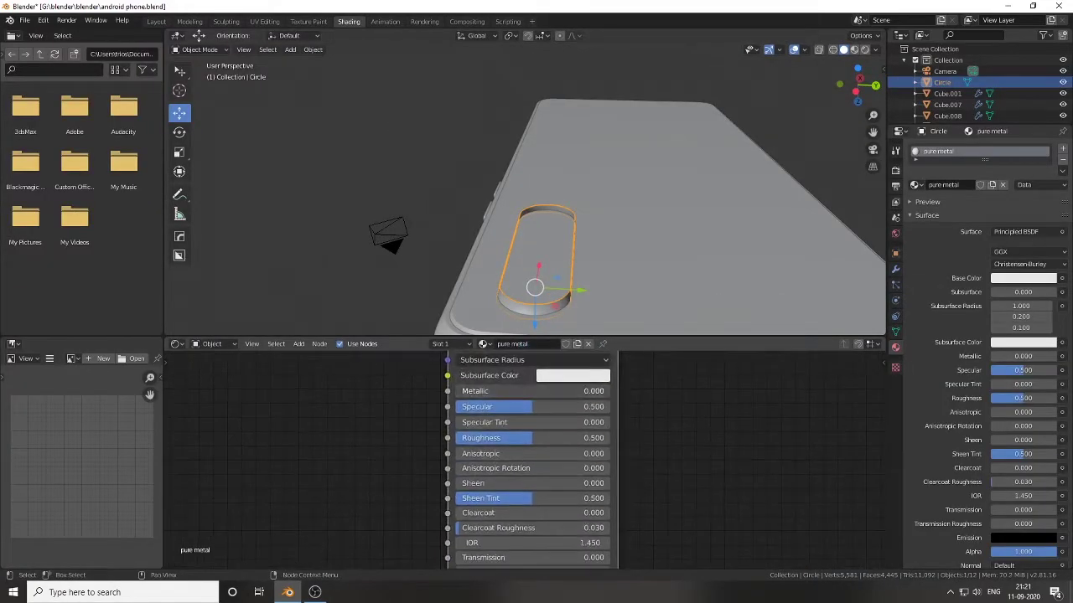
drag(469, 391, 610, 391)
Step: Preview the metal ring in material view from several angles and save the file
click(854, 49)
middle_drag(586, 210, 536, 251)
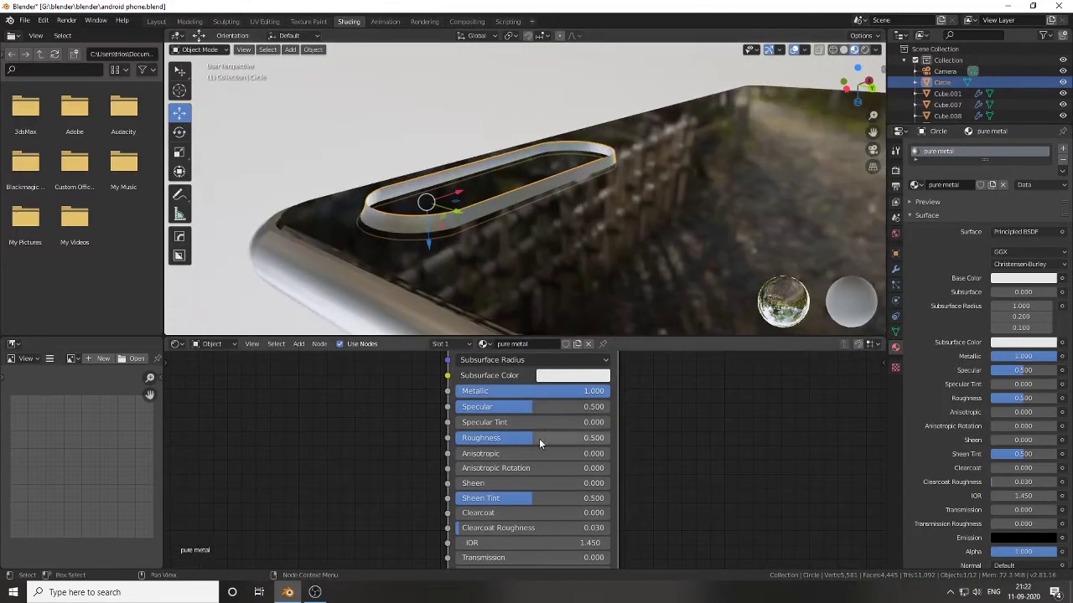
mouse_move(633, 254)
middle_down()
mouse_move(612, 233)
mouse_move(754, 292)
middle_up()
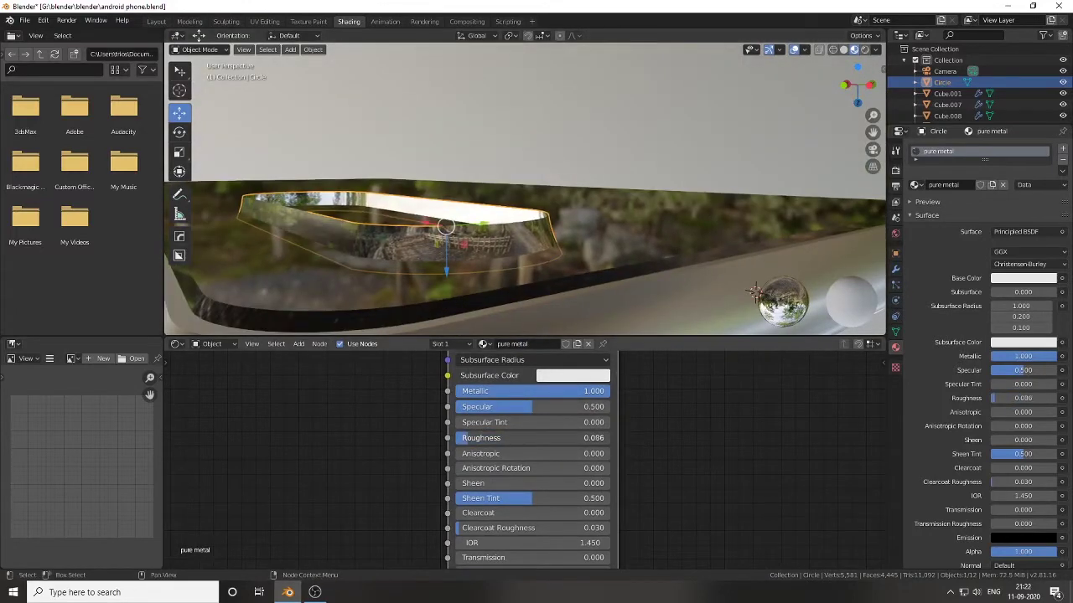
mouse_move(455, 259)
middle_down()
mouse_move(603, 249)
mouse_move(502, 210)
middle_up()
key(ctrl+s)
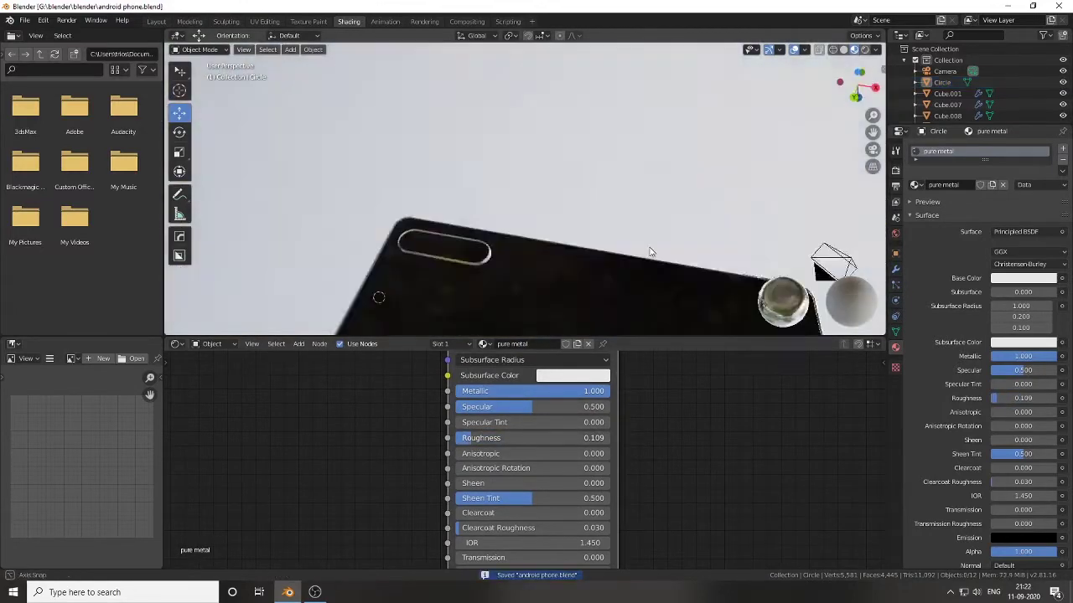
click(156, 21)
middle_drag(232, 467, 238, 330)
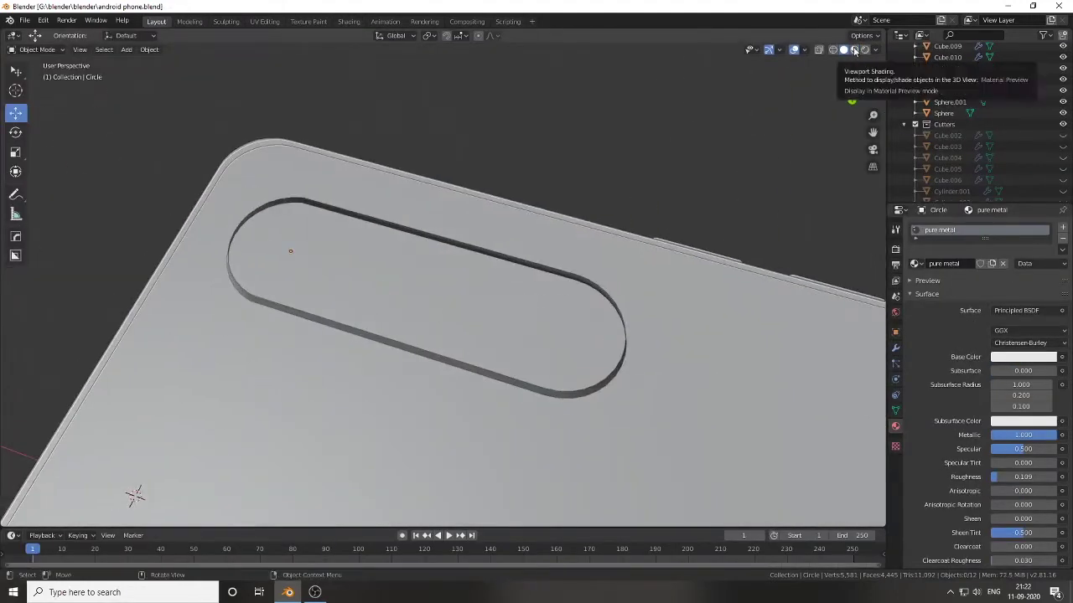
Step: Switch the viewport to flat solid shading and select the oval camera ring
click(854, 48)
scroll(550, 305, up, 3)
middle_drag(550, 305, 637, 252)
click(843, 49)
click(875, 48)
click(852, 206)
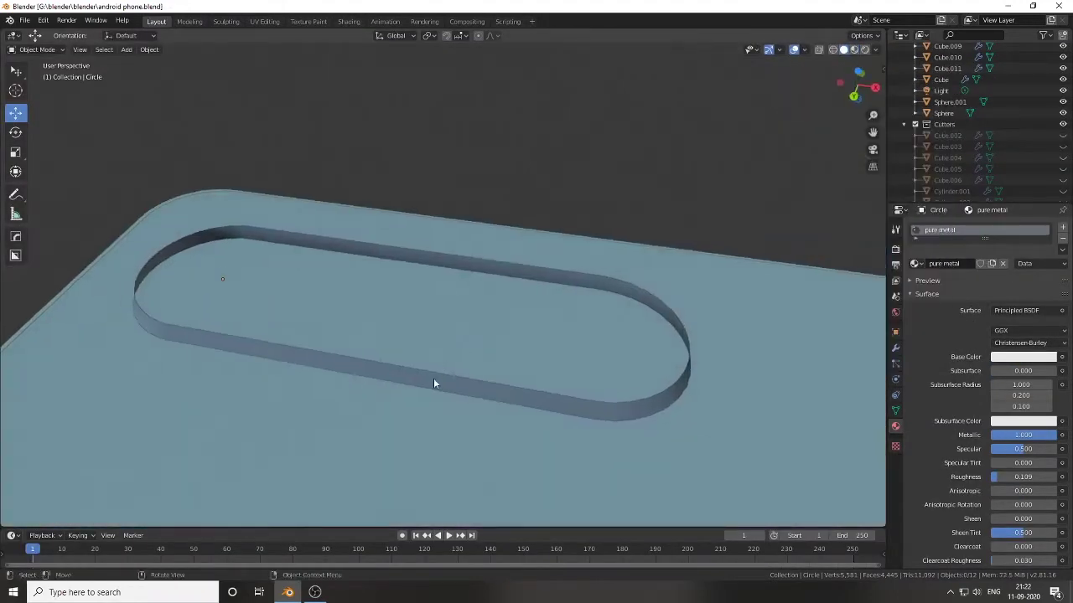
Step: Extrude the ring's inner edge, scaling it inward by 0.985 and along Y by 0.941
key(Tab)
scroll(433, 378, up, 2)
click(545, 349)
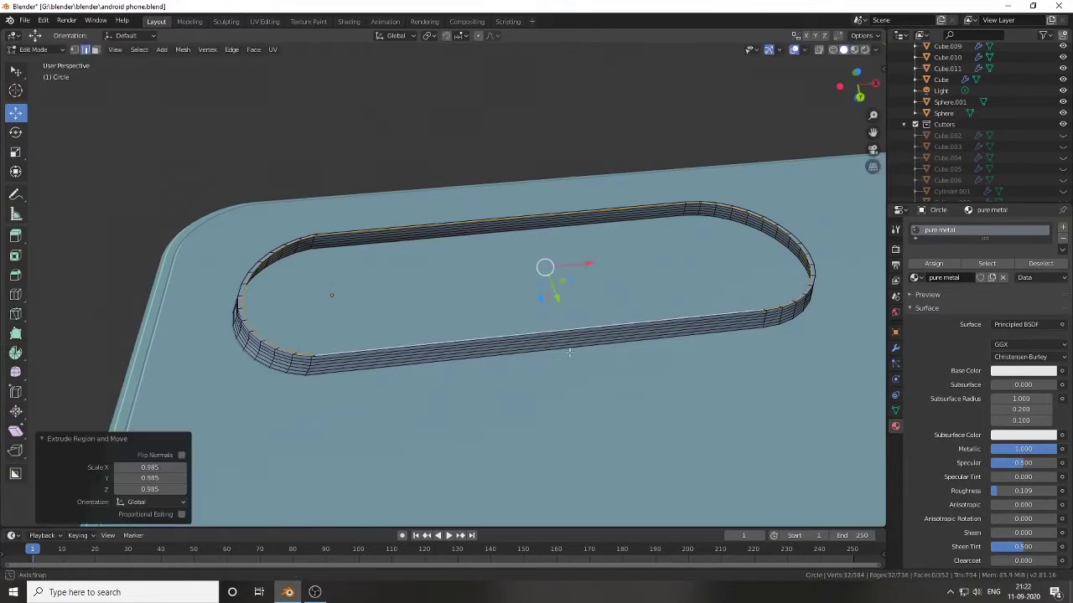
mouse_move(546, 349)
middle_down()
mouse_move(455, 242)
mouse_move(475, 323)
mouse_move(462, 327)
mouse_move(599, 293)
middle_up()
click(490, 243)
Step: Raise the inset inner faces 0.0117 m along Z and save the file
key(g)
key(z)
click(463, 327)
key(ctrl+s)
click(349, 21)
Step: Add a second material slot to the camera ring with a new material named pure black
mouse_move(469, 210)
middle_down()
mouse_move(529, 179)
mouse_move(587, 201)
middle_up()
click(1062, 148)
click(944, 224)
double_click(537, 343)
text(pure black)
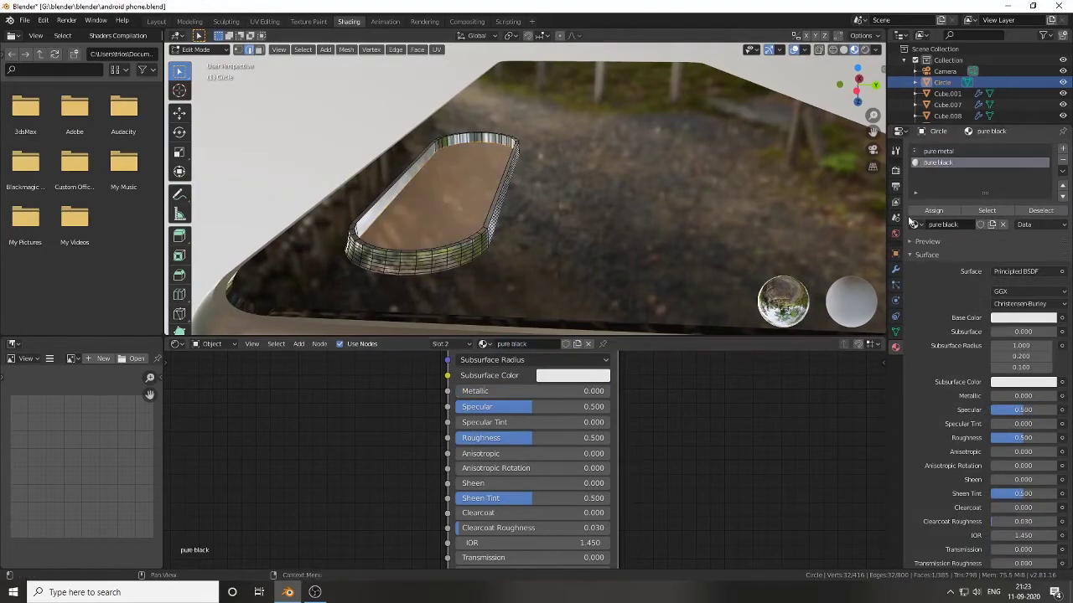
Step: Give pure black a black base colour and high roughness, applied to the ring's inner floor
middle_drag(670, 461, 605, 526)
click(509, 394)
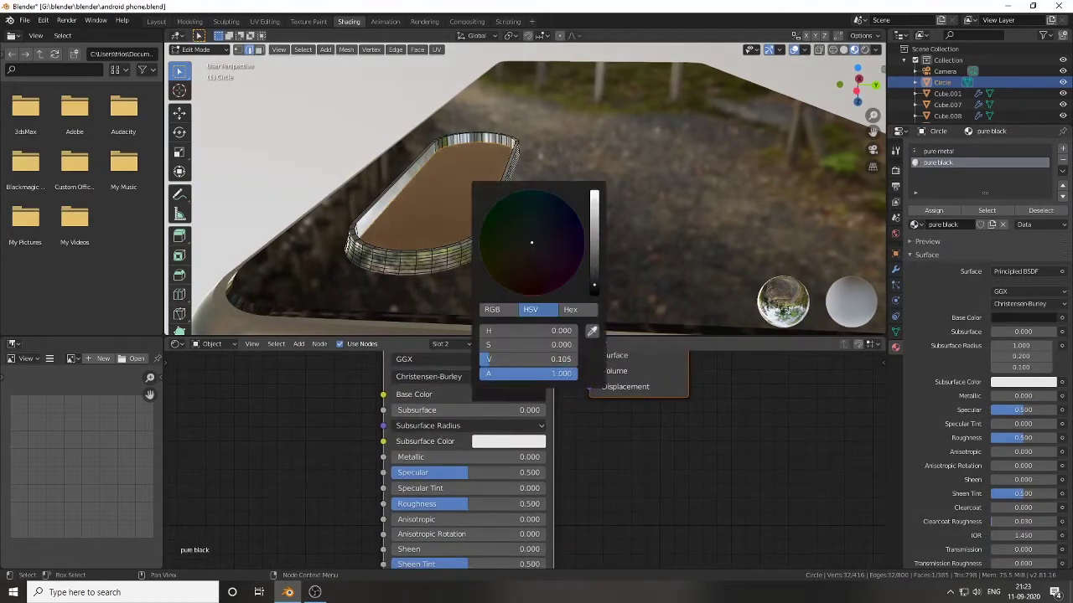
drag(592, 243, 592, 293)
drag(468, 504, 545, 504)
mouse_move(469, 210)
middle_down()
mouse_move(360, 265)
mouse_move(441, 249)
middle_up()
alt+click(452, 206)
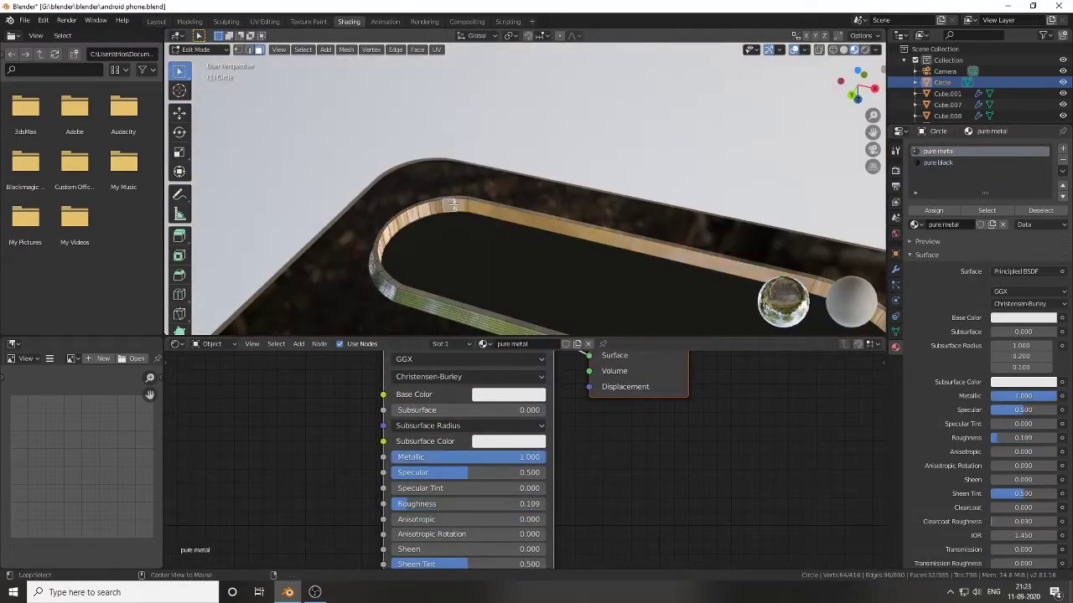
key(Tab)
Step: Select the phone body and enter Edit Mode on it
mouse_move(556, 267)
middle_down()
mouse_move(652, 207)
mouse_move(428, 301)
mouse_move(629, 191)
middle_up()
click(629, 191)
key(Tab)
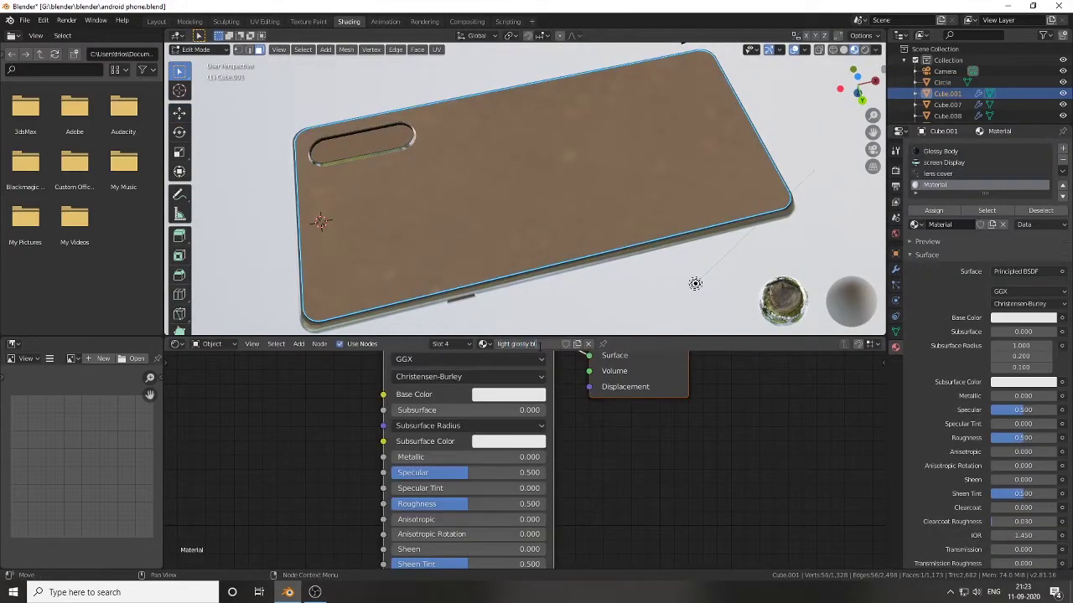
Step: Lower the phone back material's roughness to about 0.145
scroll(540, 419, up, 2)
drag(578, 410, 520, 410)
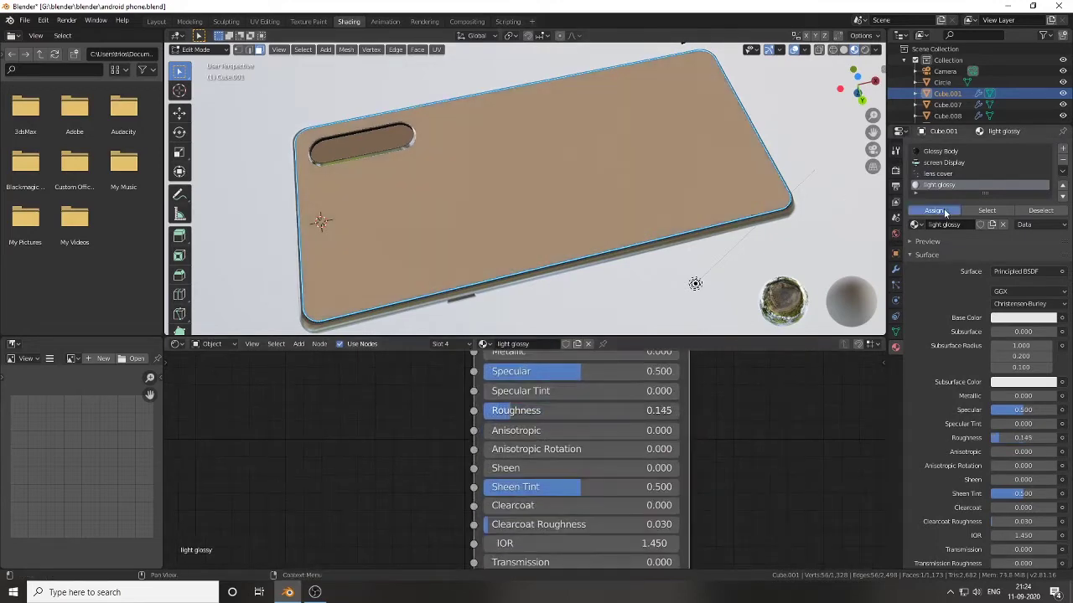
mouse_move(537, 251)
middle_down()
mouse_move(525, 277)
mouse_move(615, 239)
mouse_move(603, 331)
middle_up()
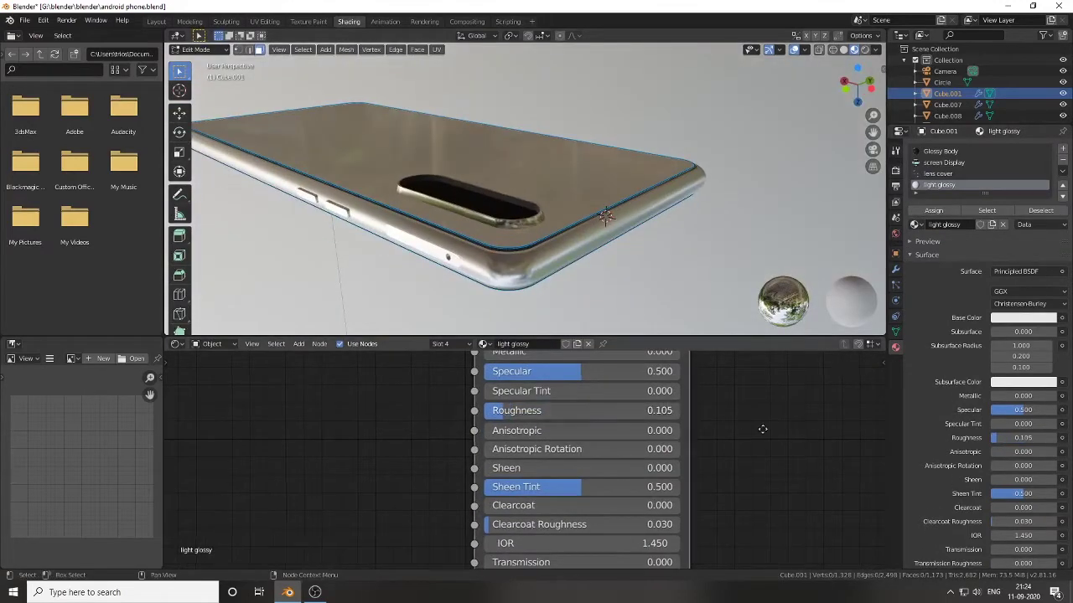
middle_drag(762, 429, 627, 530)
middle_drag(365, 508, 402, 495)
middle_drag(587, 210, 681, 165)
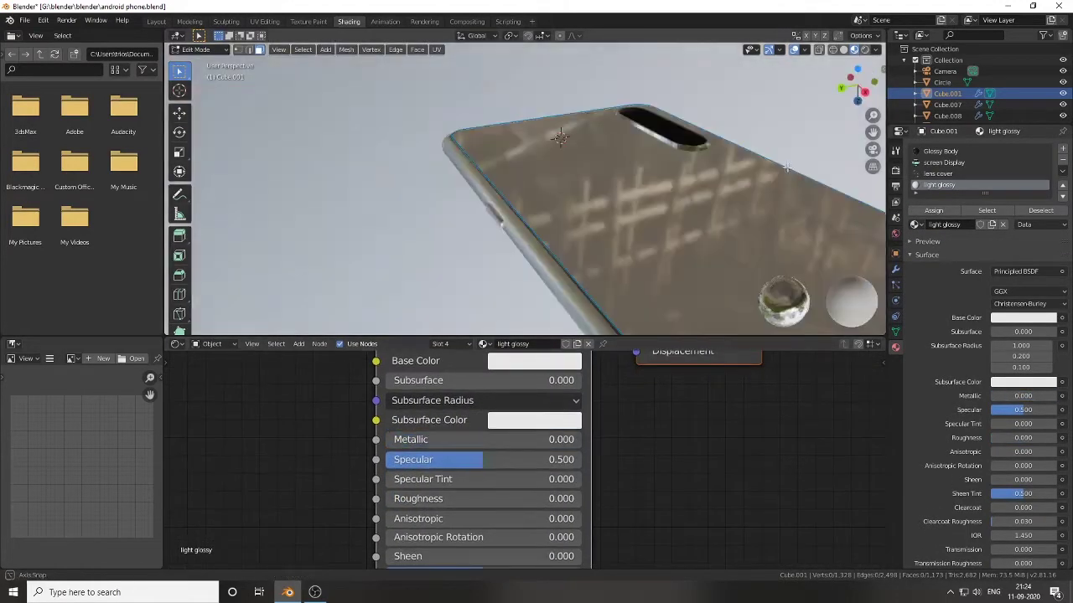
Step: Set the back's base colour to mid grey and roughness to 0.123, then leave Edit Mode
click(534, 361)
drag(575, 314, 553, 315)
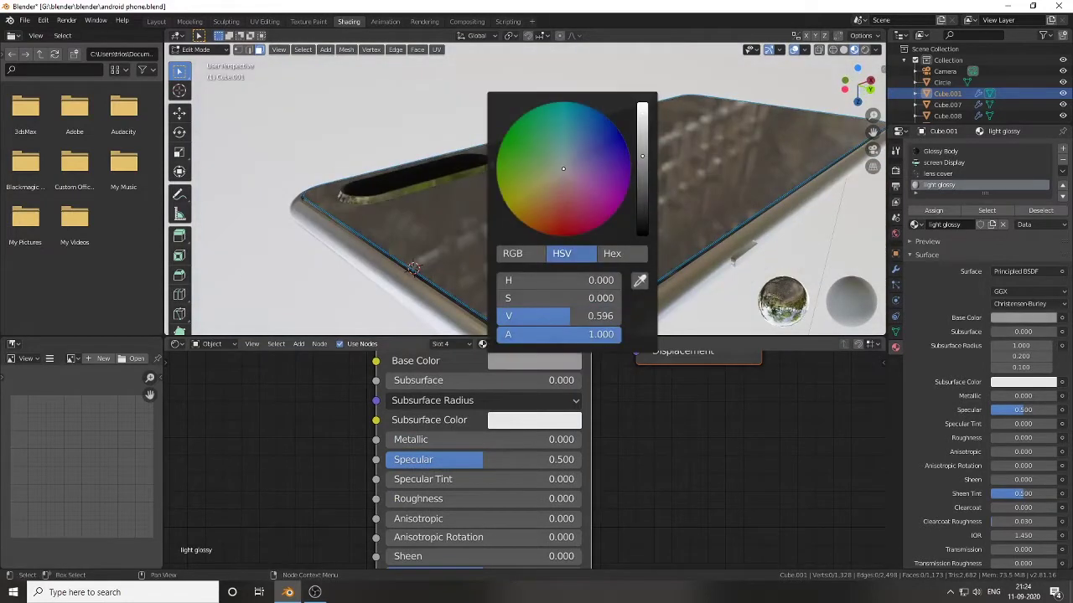
mouse_move(436, 498)
mouse_down()
mouse_move(578, 498)
mouse_move(409, 498)
mouse_up()
drag(394, 439, 407, 439)
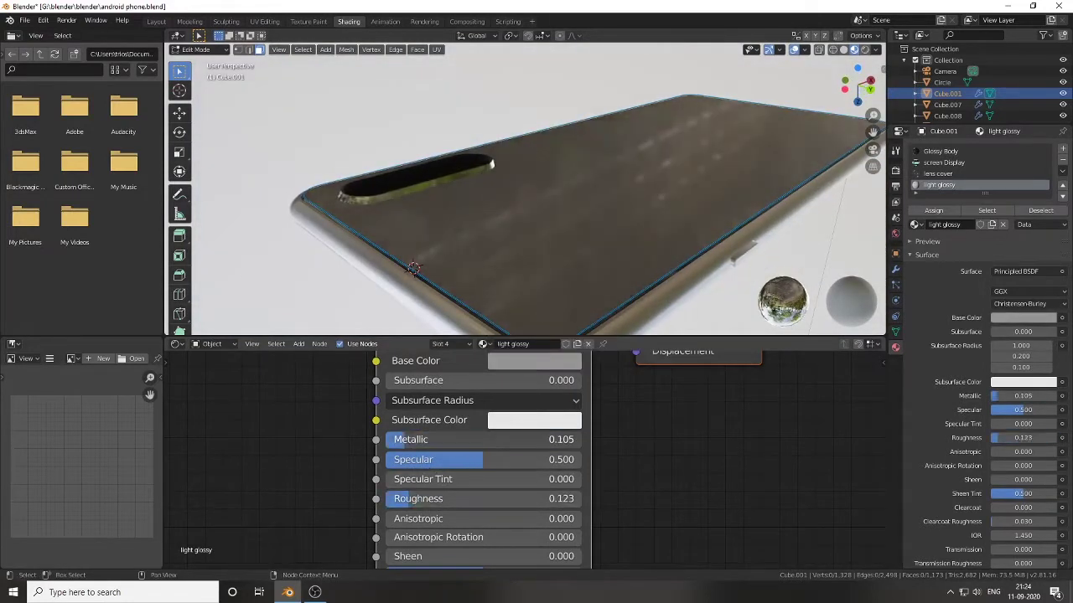
key(Tab)
mouse_move(530, 219)
middle_down()
mouse_move(606, 293)
mouse_move(665, 103)
mouse_move(620, 247)
middle_up()
Step: Preview the phone in Rendered shading and adjust the light glossy base colour between white and black
click(865, 49)
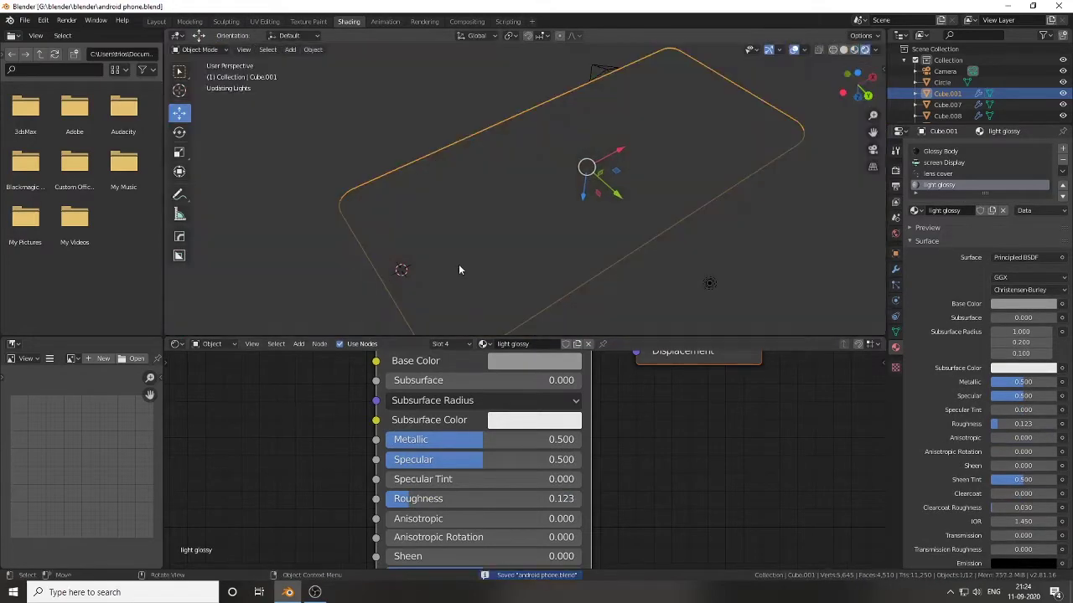
middle_drag(556, 386, 531, 405)
click(509, 381)
mouse_move(616, 185)
mouse_down()
mouse_move(616, 116)
mouse_move(616, 243)
mouse_up()
click(509, 381)
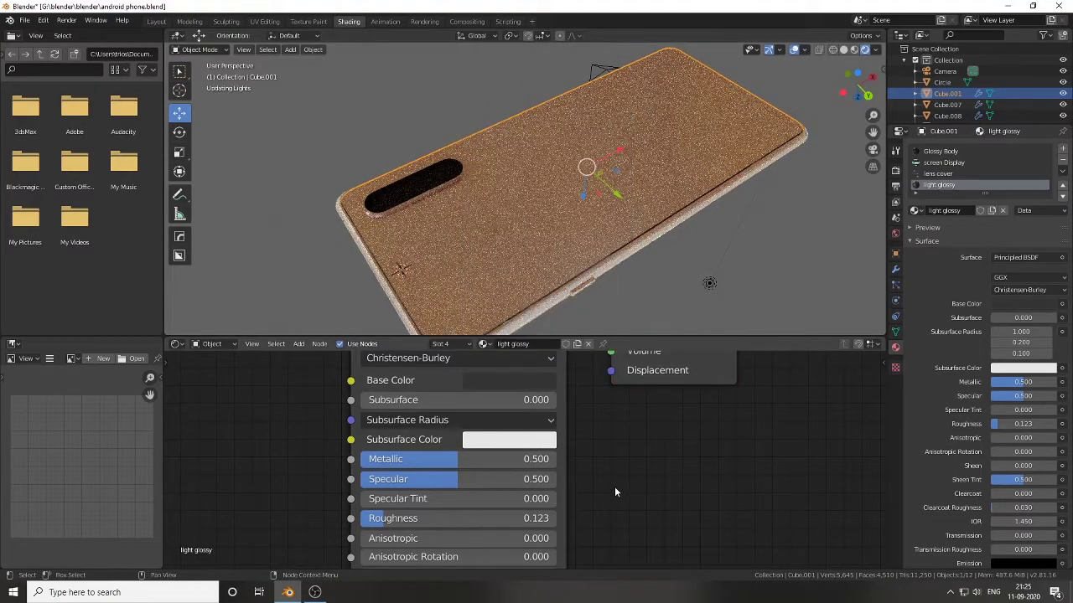
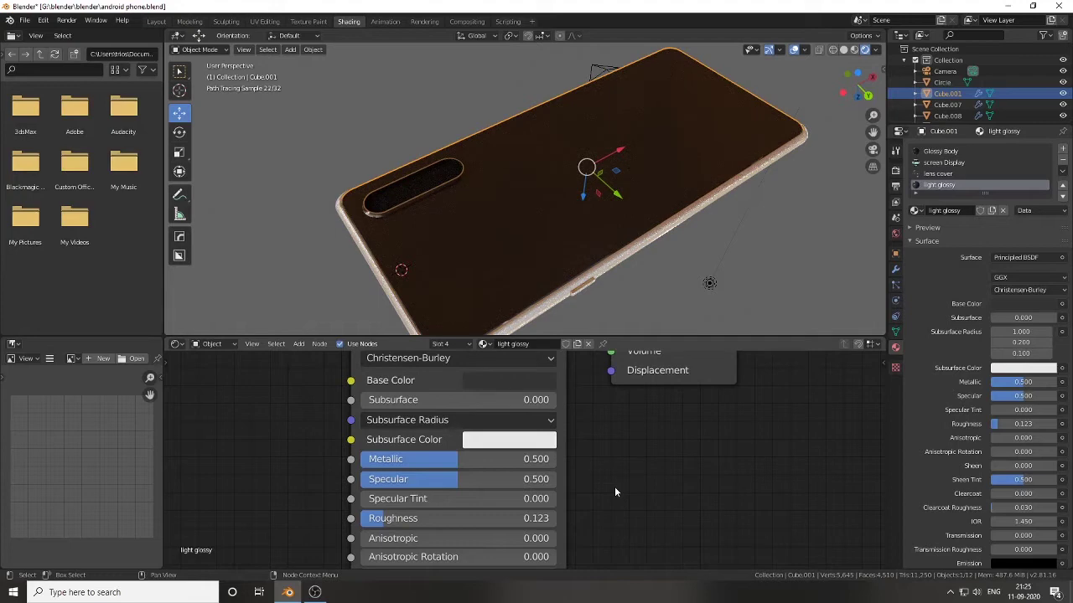
Step: Save the project and add a circle mesh scaled down to lens size in the housing
key(ctrl+s)
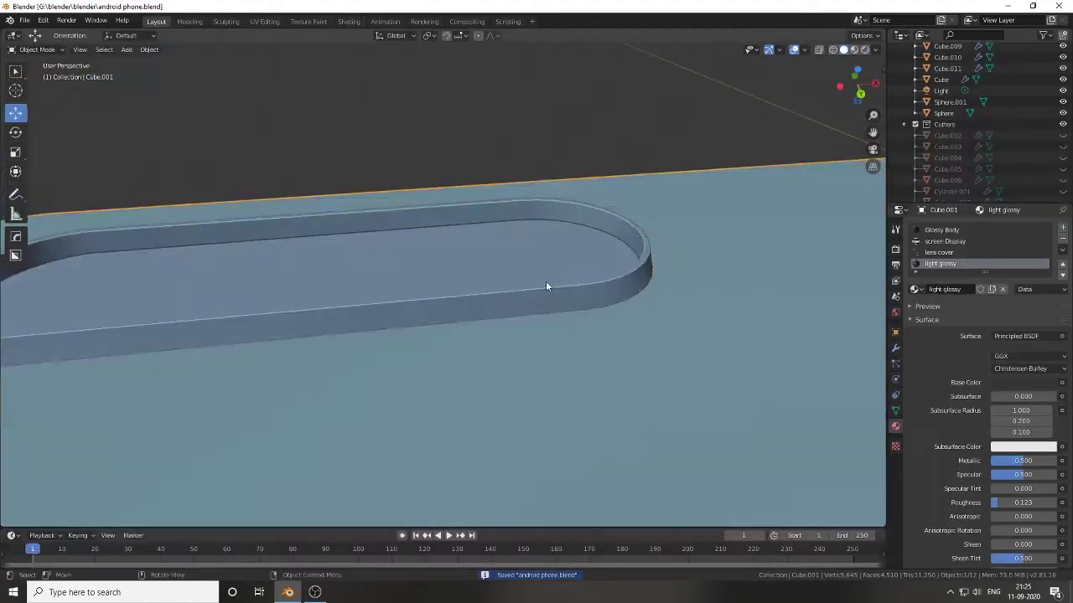
key(Tab)
middle_drag(453, 293, 403, 335)
key(shift+a)
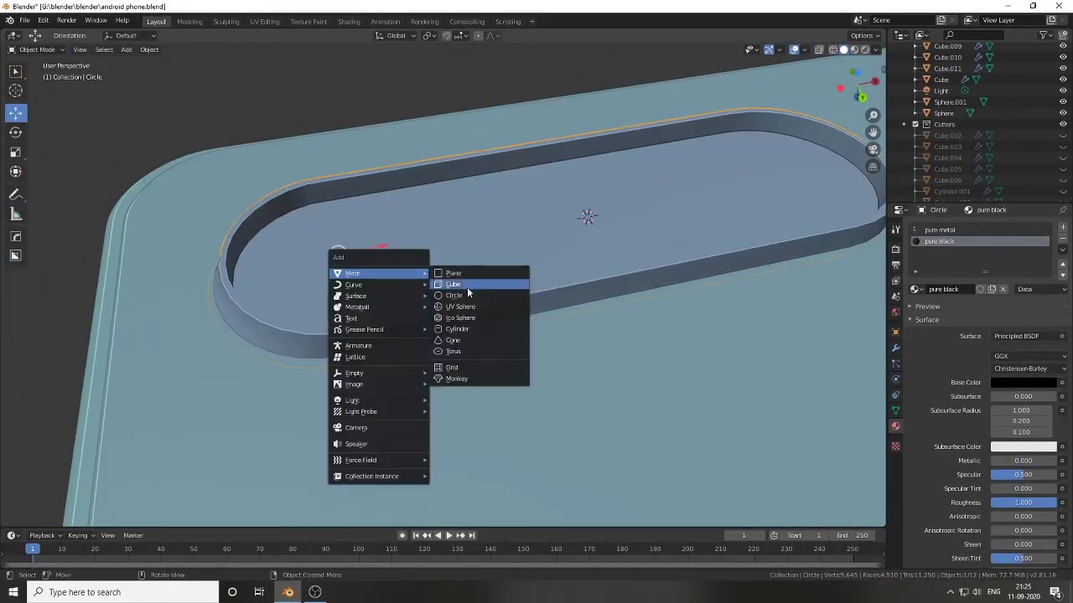
click(466, 286)
key(s)
click(593, 222)
key(s)
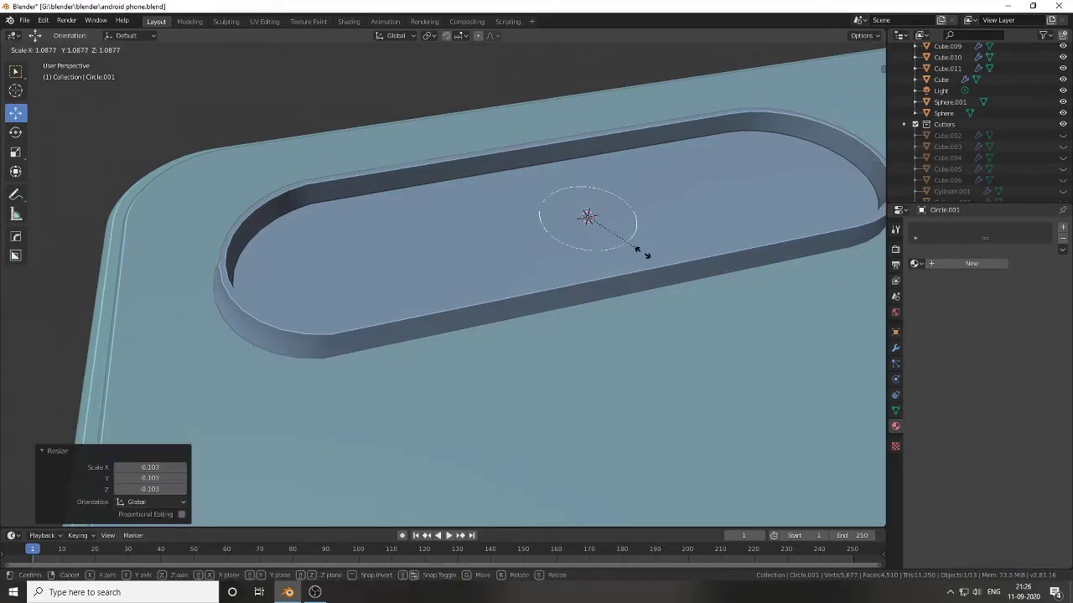
middle_drag(618, 304, 699, 312)
Step: Raise the circle along Z and slide it along X to the housing's left end
key(g)
key(z)
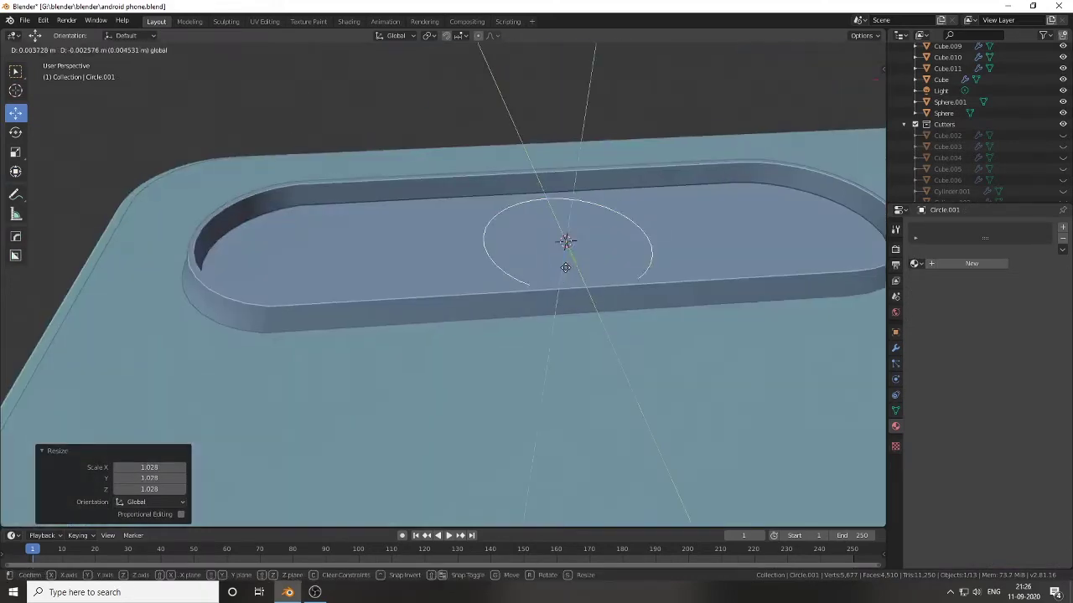
click(558, 273)
mouse_move(558, 273)
middle_down()
mouse_move(560, 233)
mouse_move(569, 318)
middle_up()
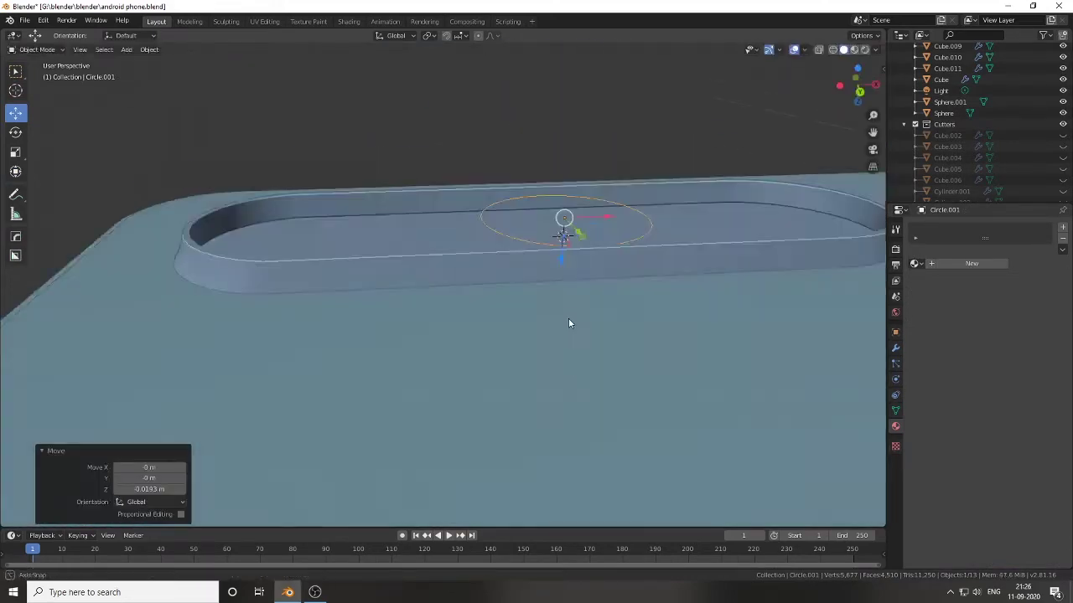
key(g)
key(x)
click(512, 273)
mouse_move(511, 273)
middle_down()
mouse_move(513, 201)
mouse_move(509, 277)
middle_up()
Step: Extrude the circle upward into a wall and sharpen the new ring's edges
key(Tab)
key(e)
key(z)
click(509, 340)
key(Tab)
key(q)
click(509, 339)
middle_drag(509, 339, 418, 345)
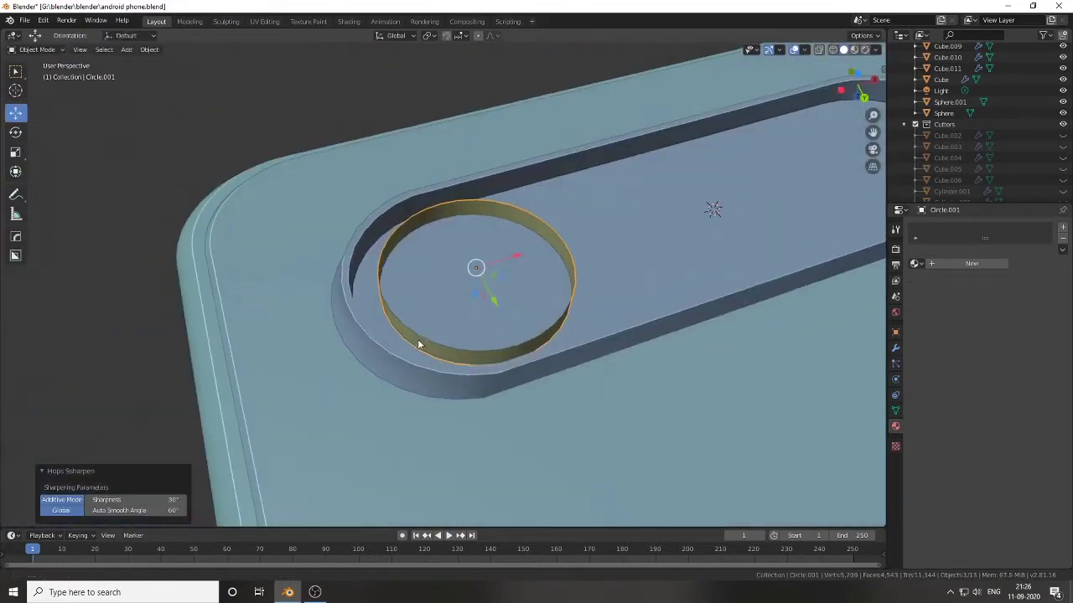
Step: Extrude the ring edge once more vertically to deepen the lens cup
click(486, 263)
key(Tab)
mouse_move(486, 264)
middle_down()
mouse_move(457, 348)
mouse_move(405, 353)
middle_up()
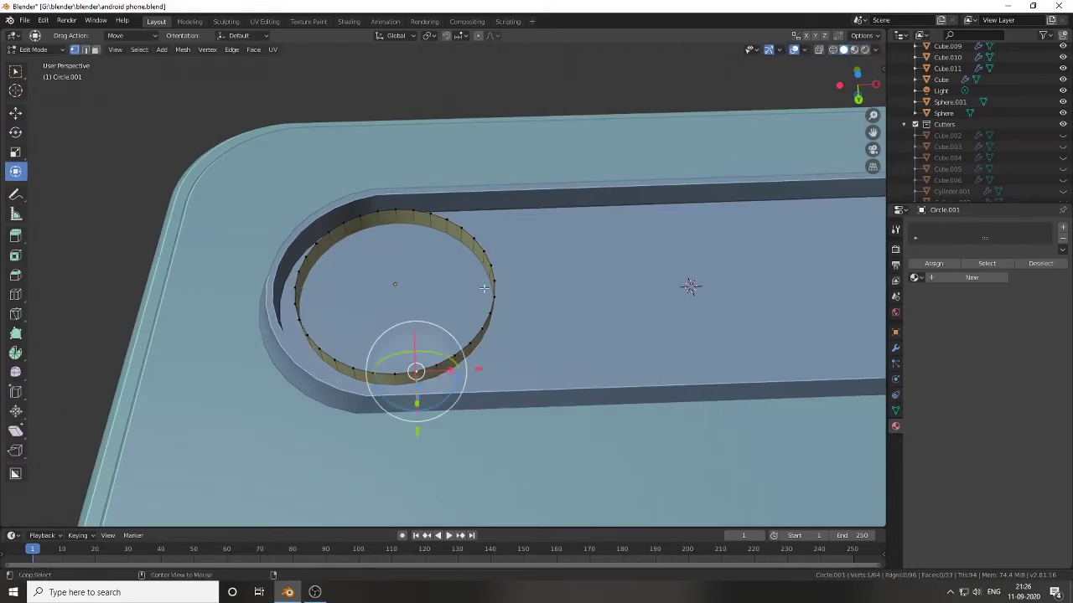
mouse_move(480, 333)
middle_down()
mouse_move(508, 379)
mouse_move(532, 347)
middle_up()
click(500, 374)
key(e)
key(z)
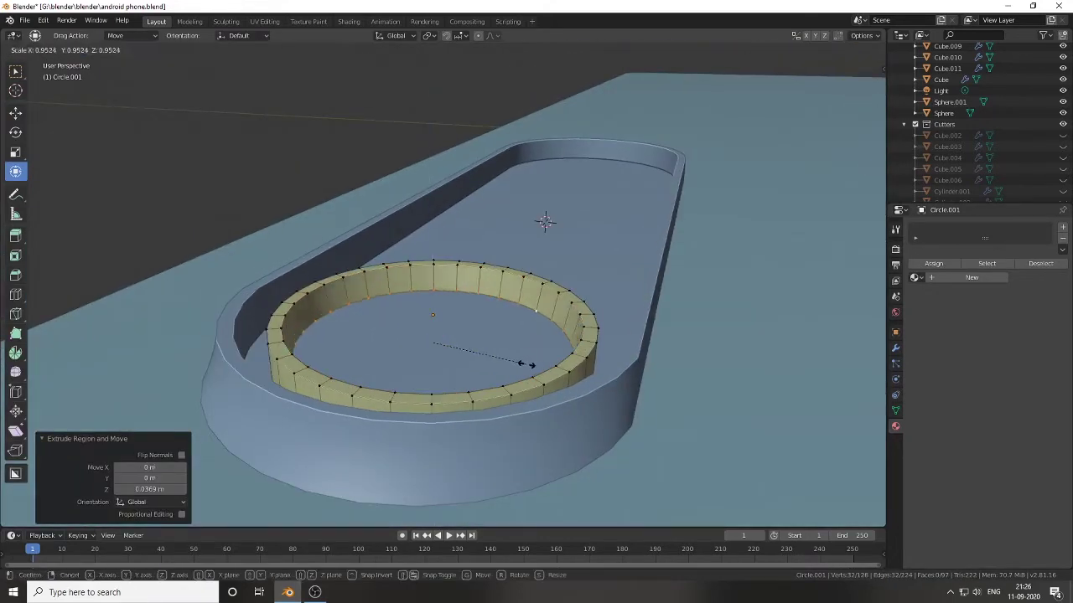
Step: Fill and bevel the cup's inner face, then duplicate the finished lens cup
key(f)
key(ctrl+b)
click(567, 371)
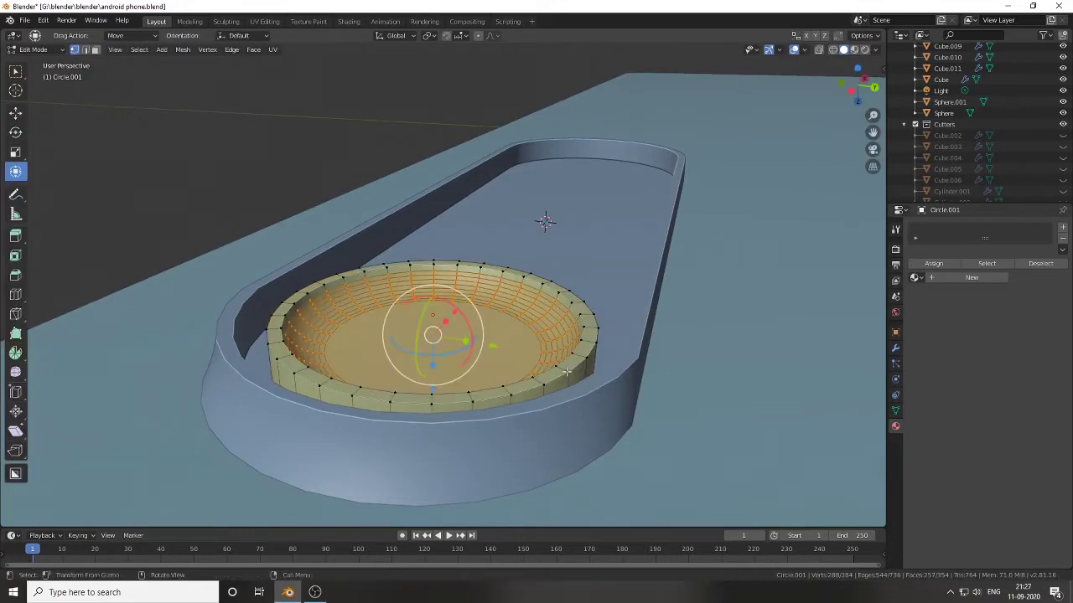
click(710, 434)
key(Tab)
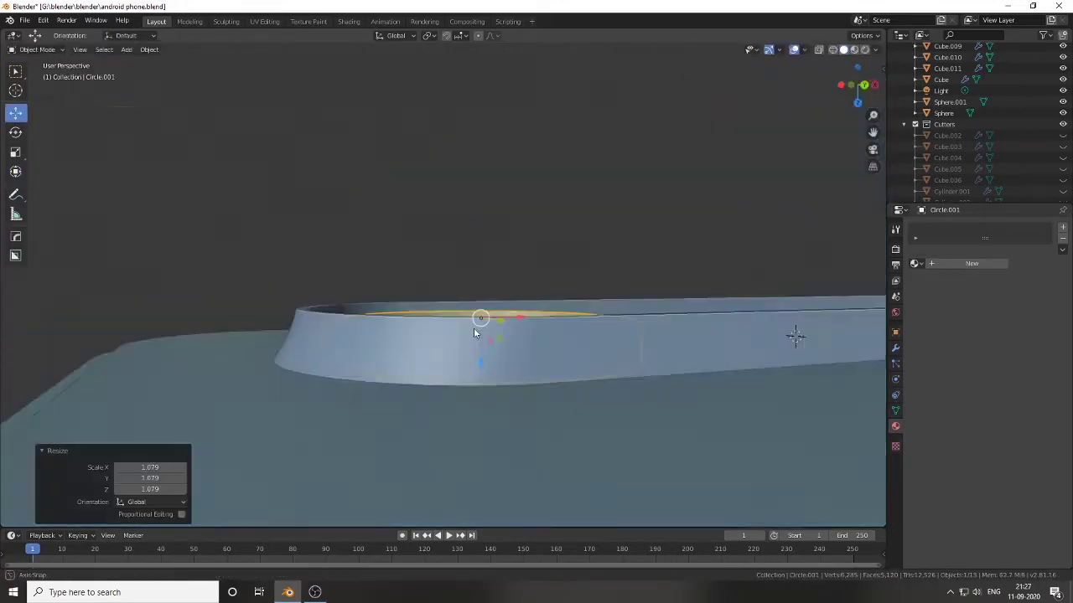
mouse_move(473, 327)
middle_down()
mouse_move(364, 379)
mouse_move(303, 318)
middle_up()
key(shift+d)
Step: Place the lens copies along X beside the first lens, filling the third slot
key(x)
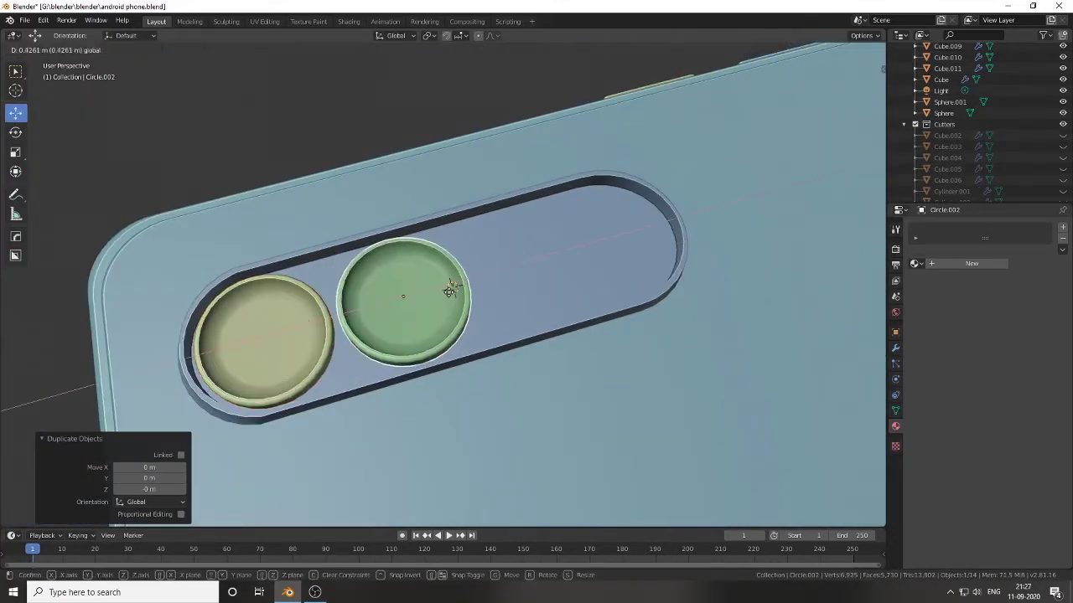
click(402, 285)
middle_drag(402, 285, 398, 312)
click(469, 264)
mouse_move(470, 264)
middle_down()
mouse_move(332, 371)
mouse_move(503, 279)
middle_up()
Step: Add a fourth, smaller lens at the housing's end and save the project
key(shift+d)
click(603, 294)
key(s)
scroll(493, 342, down, 3)
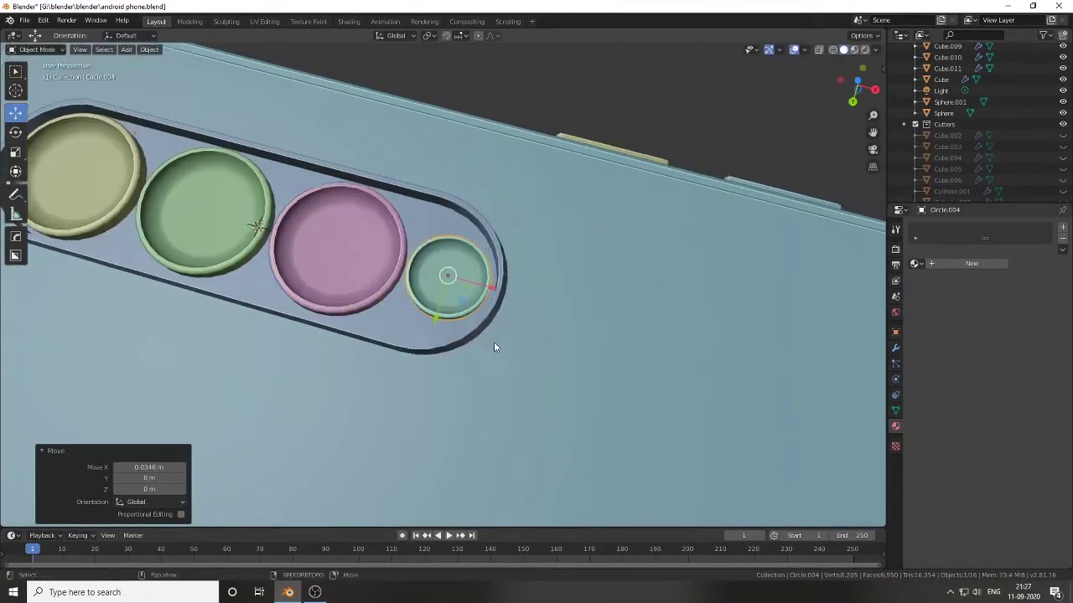
mouse_move(494, 342)
middle_down()
mouse_move(526, 192)
mouse_move(558, 380)
mouse_move(628, 302)
mouse_move(402, 318)
middle_up()
key(ctrl+s)
scroll(403, 318, up, 4)
Step: Give the yellow and green lenses the pure black material
click(402, 318)
click(915, 263)
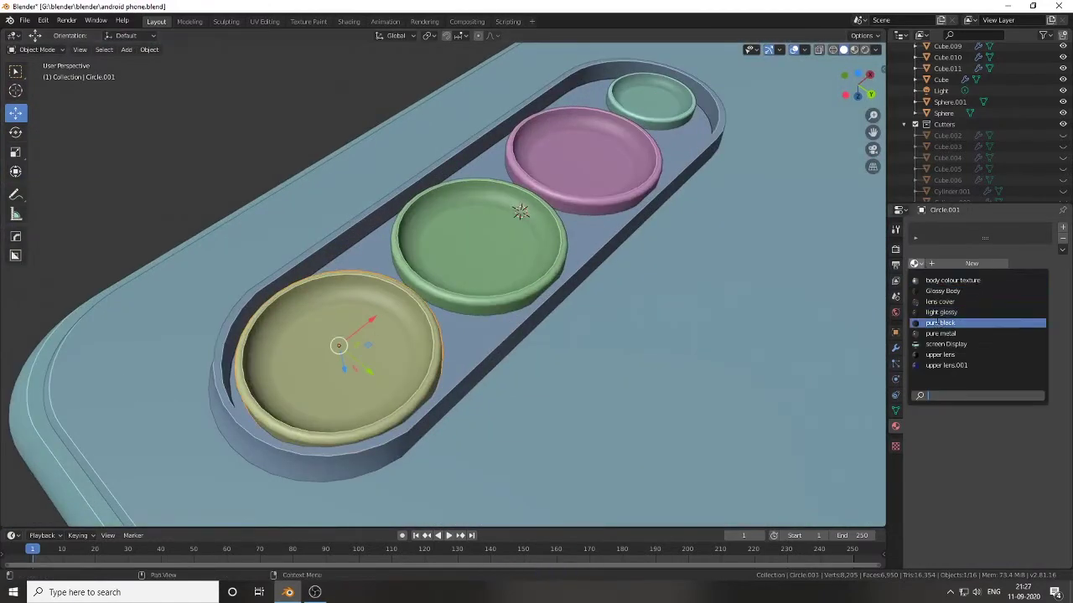
click(940, 322)
click(914, 264)
click(915, 263)
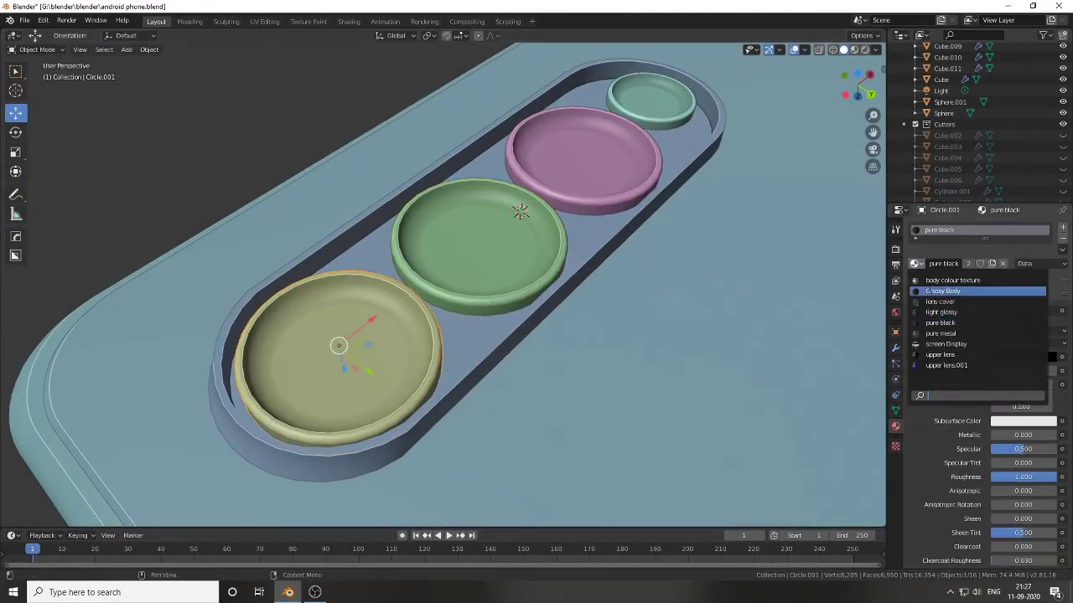
click(521, 211)
click(914, 263)
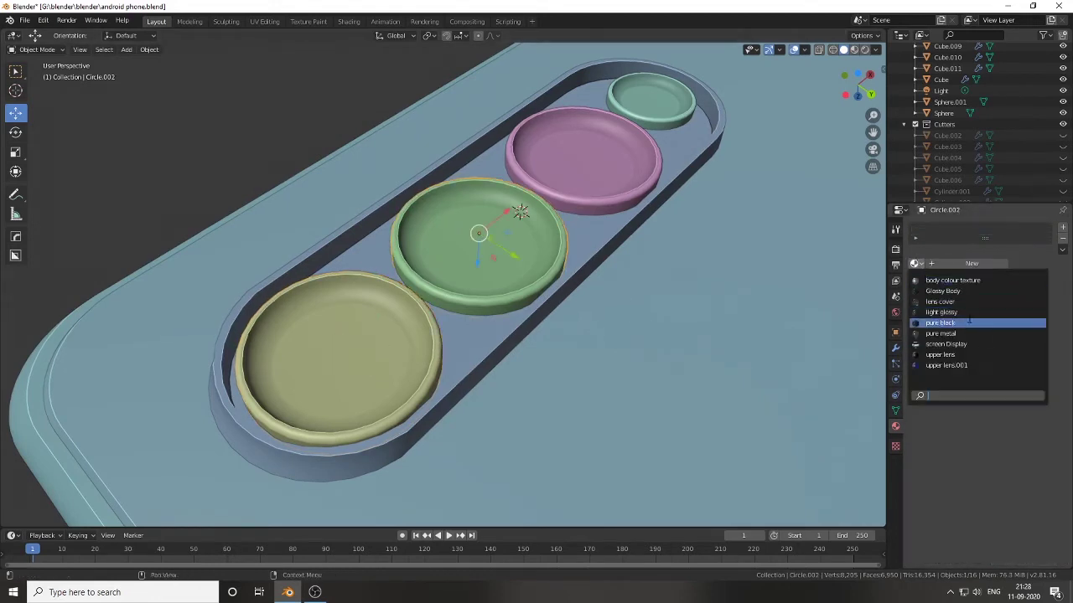
click(579, 155)
Step: Give the pink and small teal lenses the pure black material
click(914, 263)
click(939, 323)
click(660, 91)
click(914, 263)
click(927, 321)
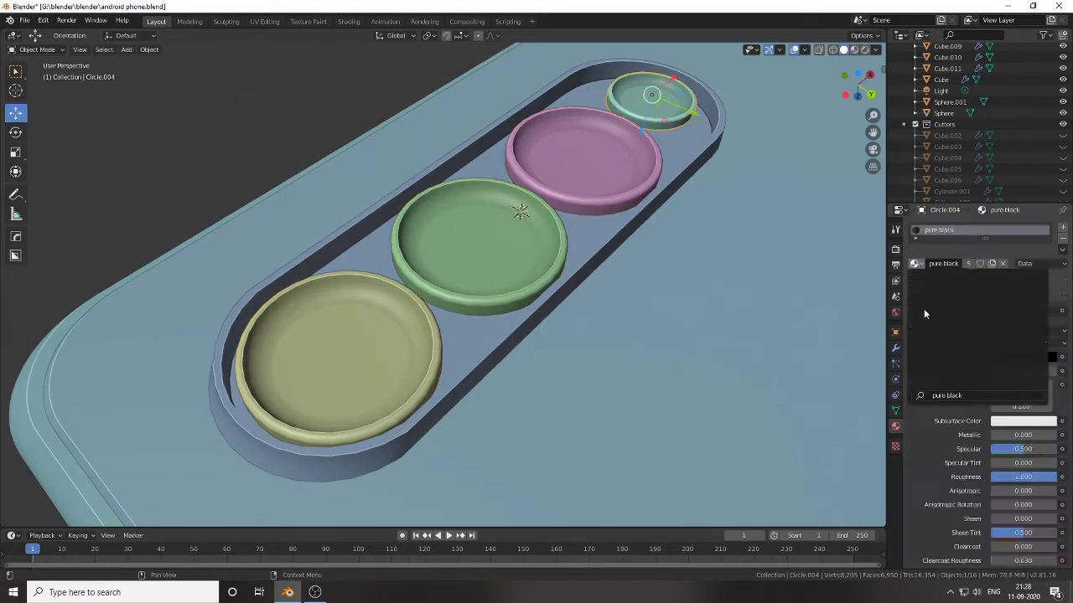
scroll(407, 318, down, 10)
Step: Duplicate the existing light and raise the copy 7 m along Z
click(388, 350)
key(shift+d)
key(z)
key(7)
key(Return)
Step: Slide Light.001 along Y toward the phone to light its back
mouse_move(355, 95)
middle_down()
mouse_move(601, 292)
mouse_move(514, 295)
middle_up()
key(ctrl+s)
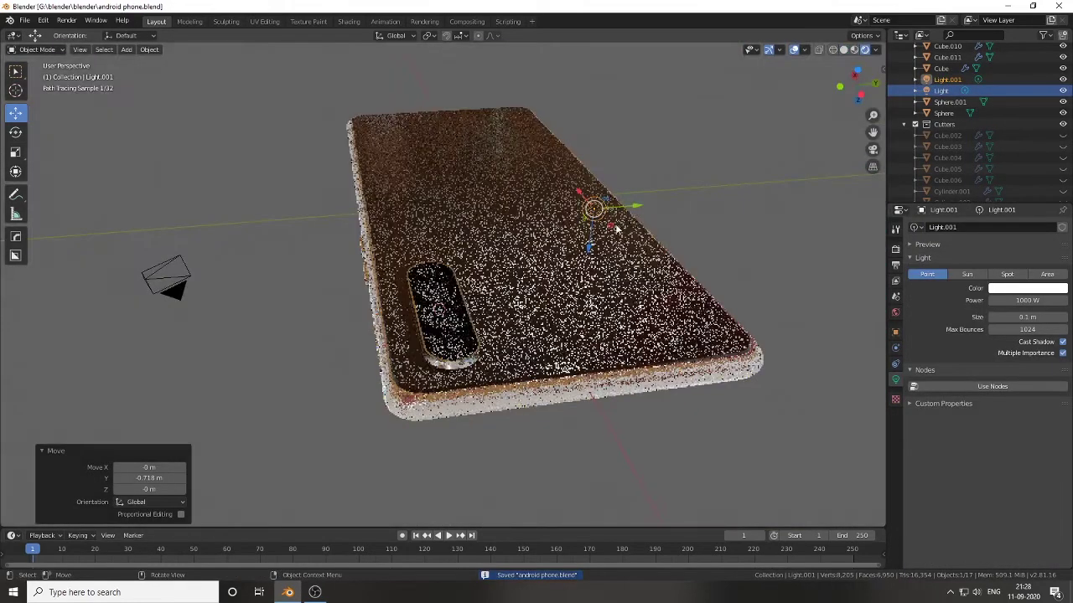
drag(630, 207, 585, 214)
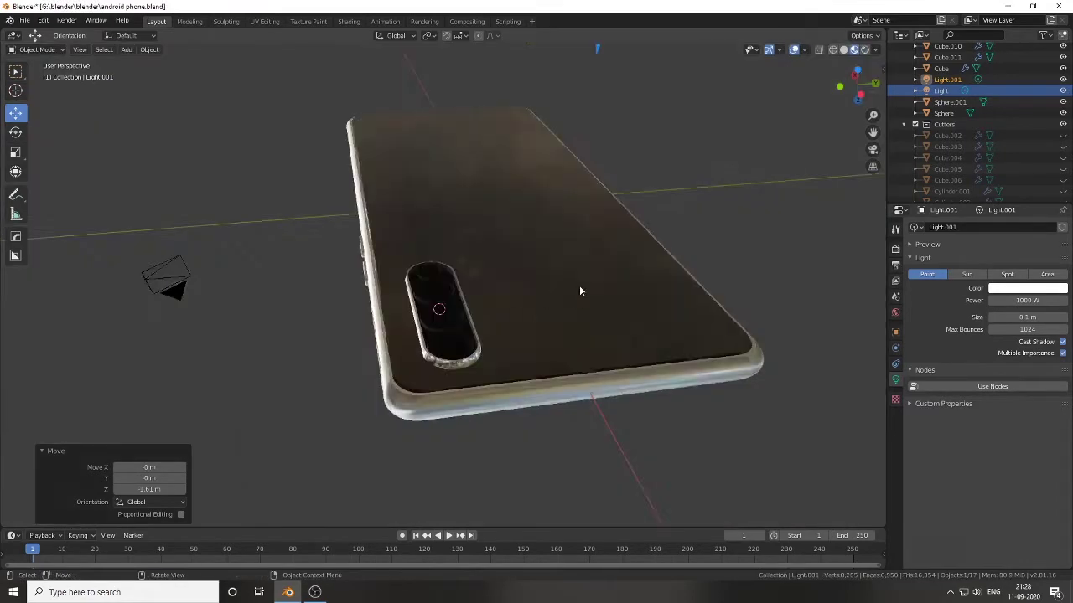
middle_drag(579, 285, 503, 318)
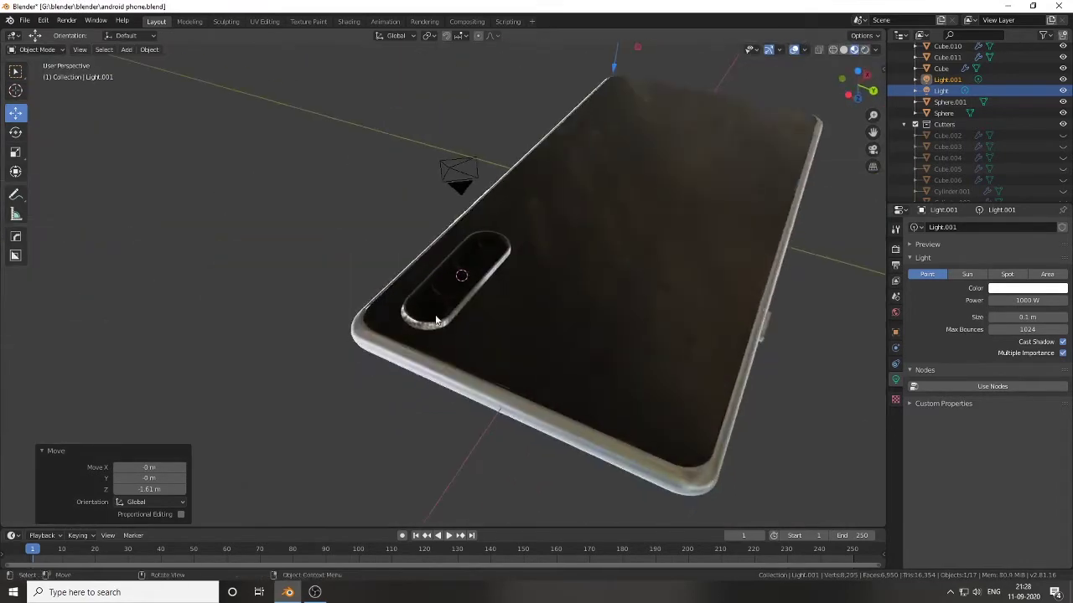
scroll(503, 319, up, 5)
Step: Return to Solid shading, save the project, and select the yellow lens
key(ctrl+s)
key(z)
scroll(497, 346, up, 3)
scroll(496, 345, down, 2)
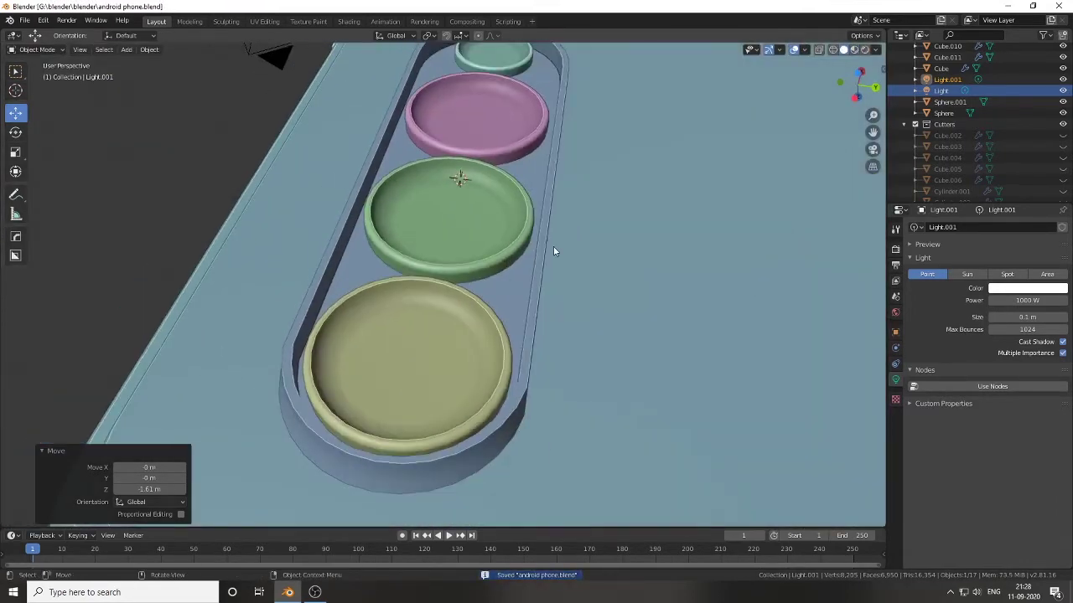
scroll(545, 260, down, 2)
scroll(522, 280, up, 2)
mouse_move(521, 280)
middle_down()
mouse_move(362, 298)
mouse_move(382, 272)
middle_up()
click(382, 272)
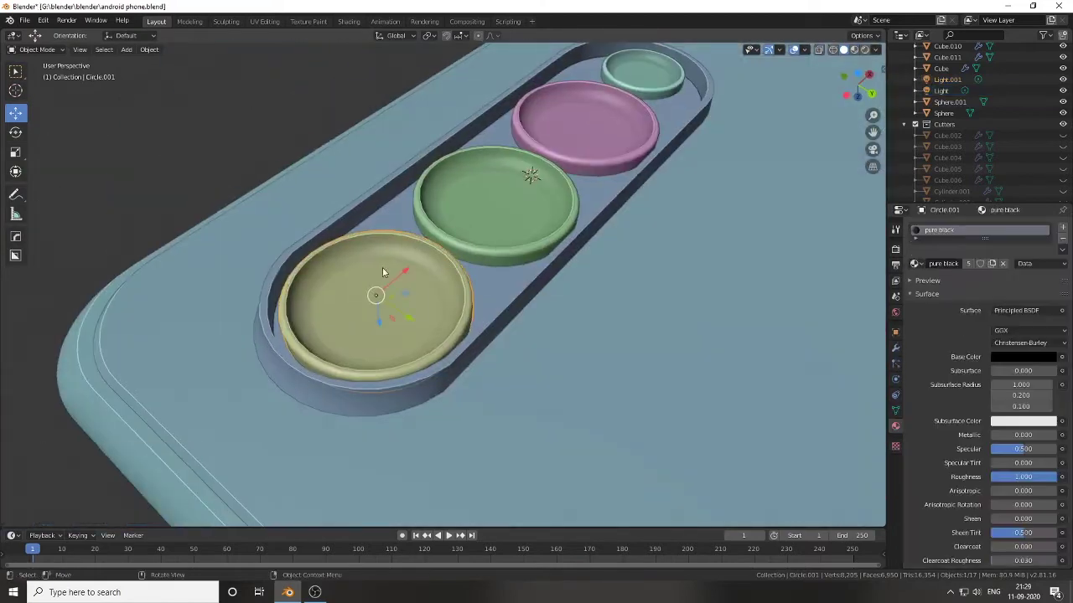
Step: Add a UV sphere at the yellow lens centre and scale it down to fit the lens
click(381, 346)
middle_drag(381, 347, 411, 342)
key(shift+a)
click(445, 371)
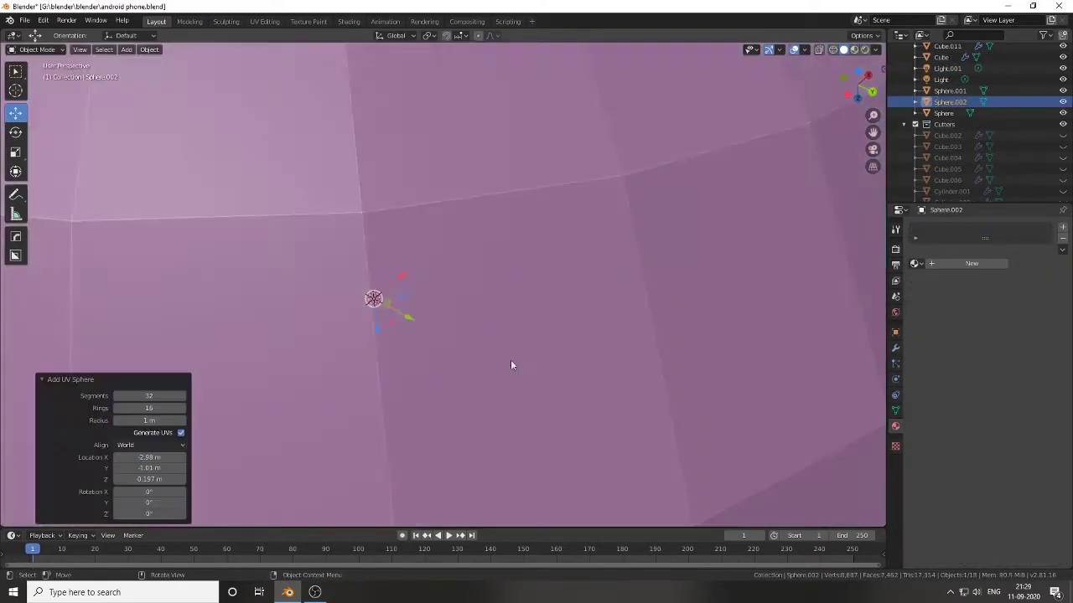
key(s)
key(Return)
scroll(365, 317, down, 2)
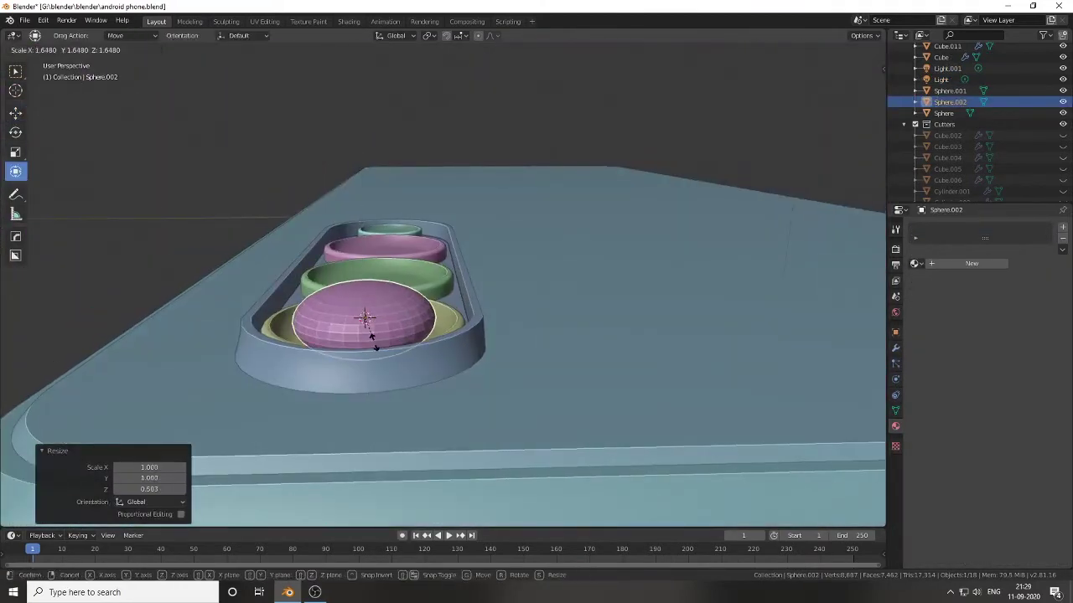
click(372, 339)
key(g)
key(z)
click(388, 427)
mouse_move(388, 428)
middle_down()
mouse_move(352, 442)
mouse_move(409, 384)
middle_up()
click(380, 404)
click(352, 411)
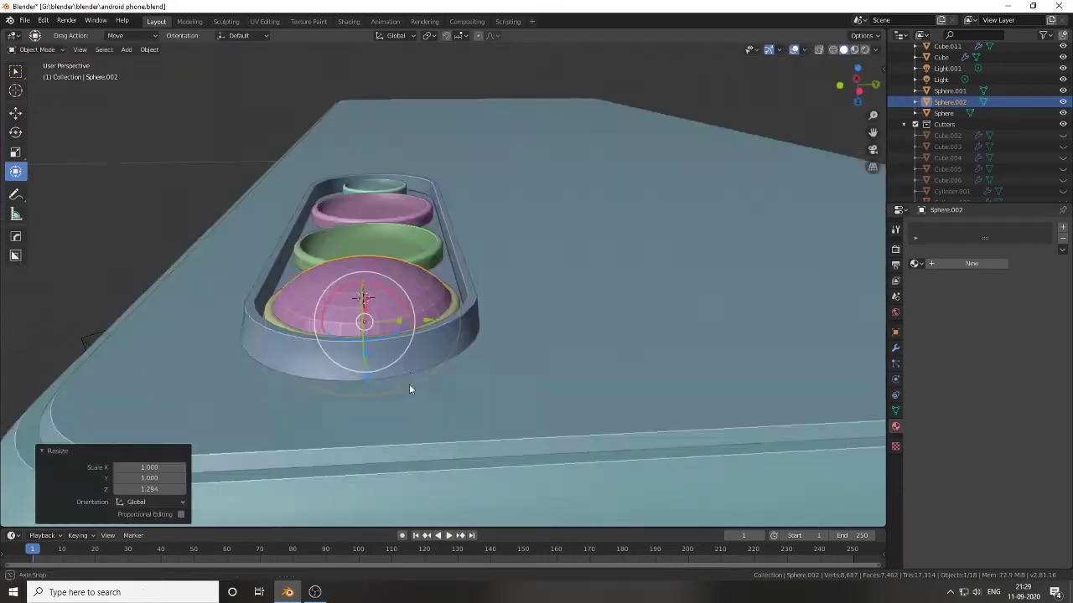
scroll(474, 274, up, 3)
middle_drag(474, 274, 351, 419)
Step: Adjust the sphere's height above the yellow lens along Z
key(g)
key(z)
click(299, 521)
middle_drag(299, 521, 283, 212)
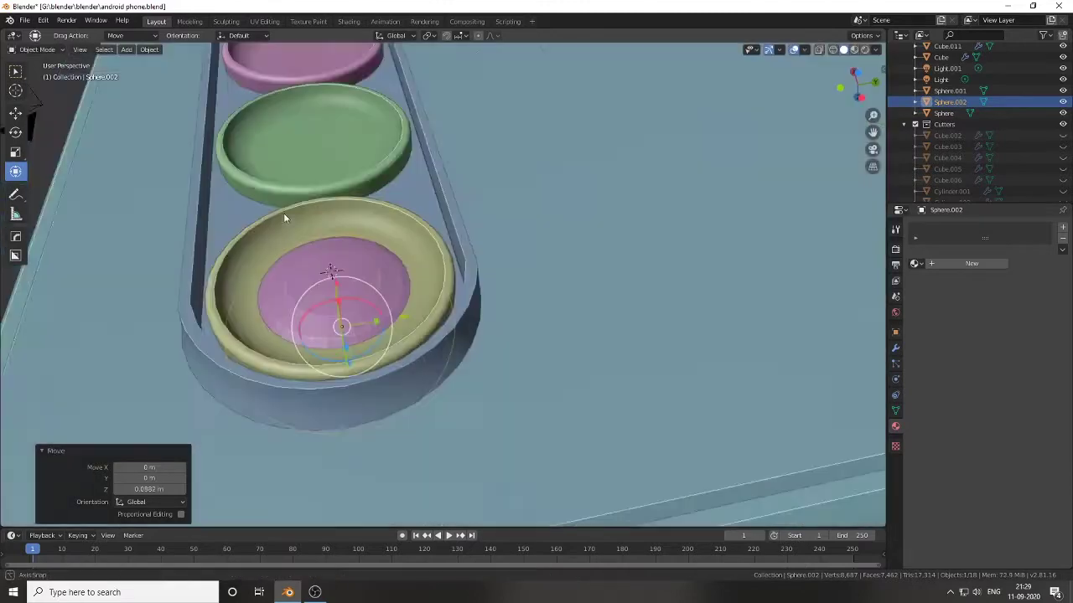
scroll(283, 213, up, 3)
key(g)
key(z)
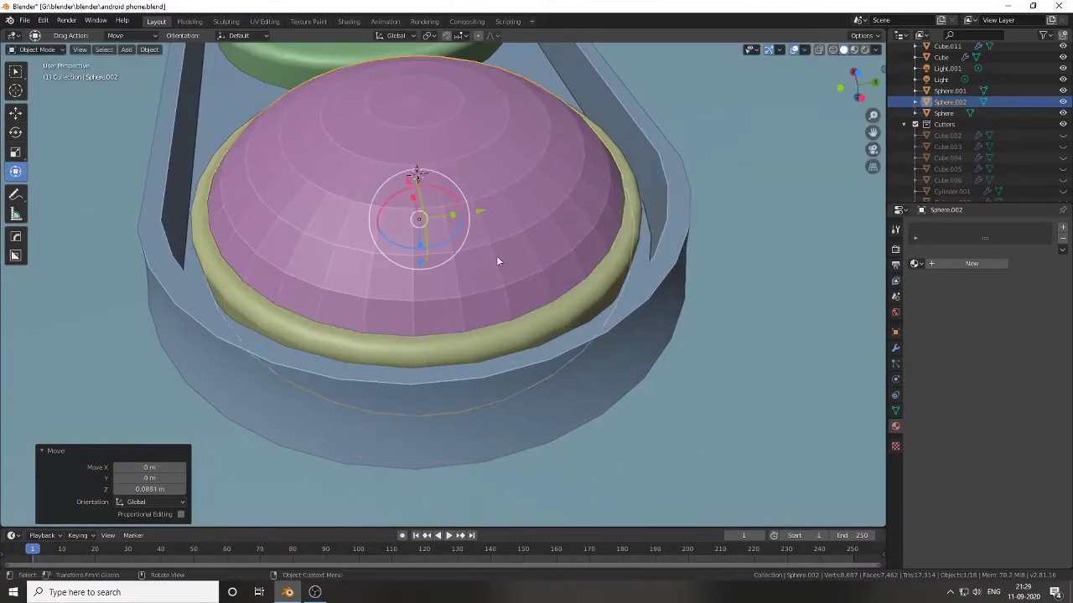
scroll(496, 262, down, 3)
middle_drag(496, 261, 398, 344)
Step: Flatten the sphere along Z into a dome and sink it just into the yellow lens
key(s)
key(z)
key(ctrl+KP_3)
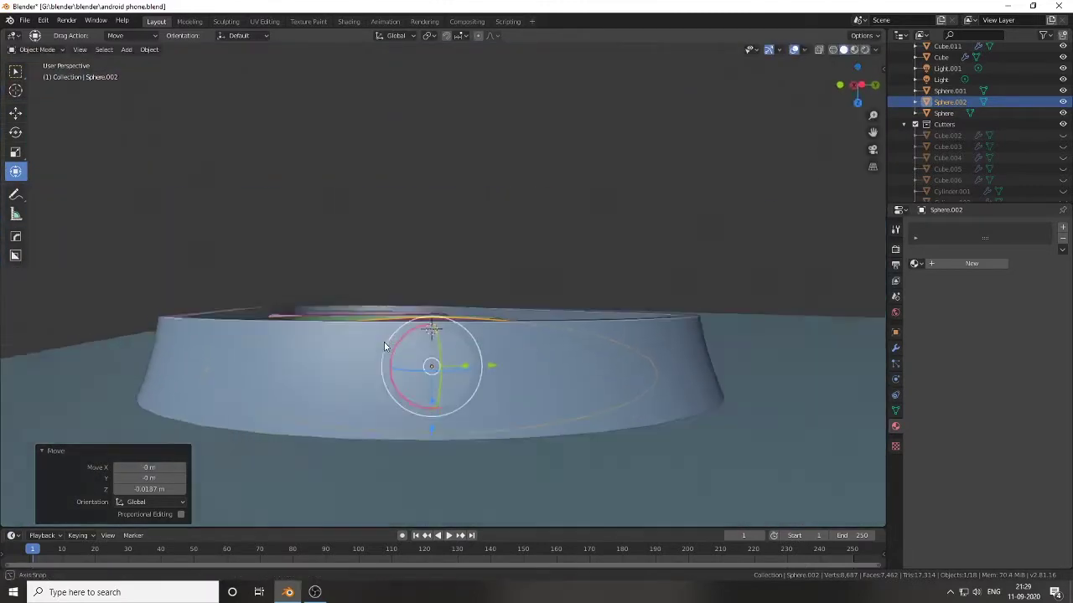
scroll(491, 352, up, 4)
key(g)
key(z)
click(463, 263)
mouse_move(462, 263)
middle_down()
mouse_move(511, 274)
mouse_move(358, 52)
middle_up()
scroll(510, 273, down, 5)
scroll(573, 374, up, 4)
scroll(468, 336, up, 3)
scroll(468, 341, up, 3)
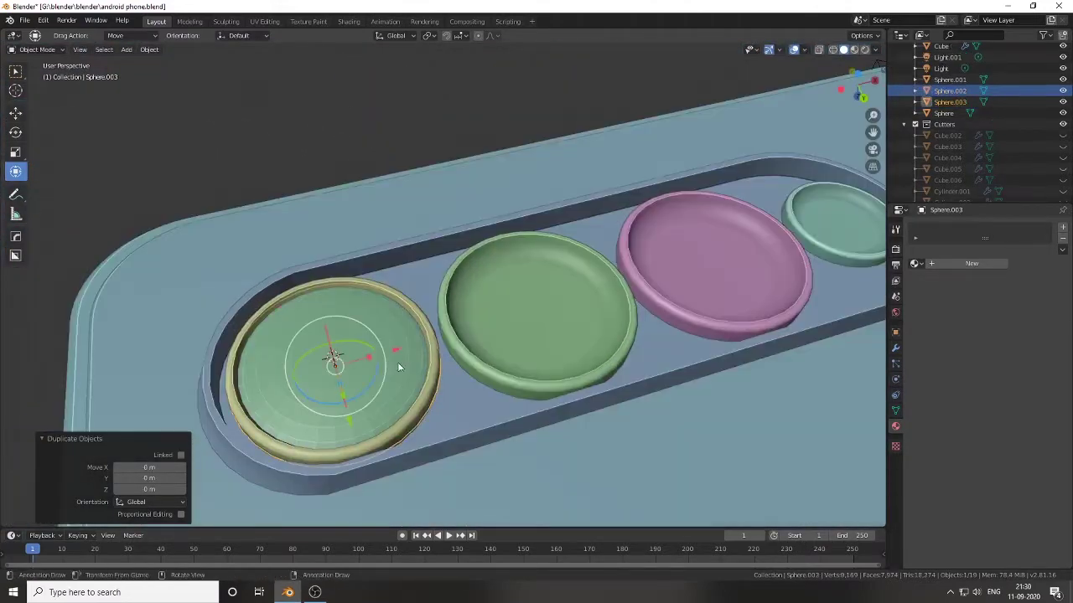
Step: Snap the left lens dome onto the green lens centre
click(517, 307)
shift+right_click(536, 300)
click(335, 361)
click(149, 49)
click(285, 129)
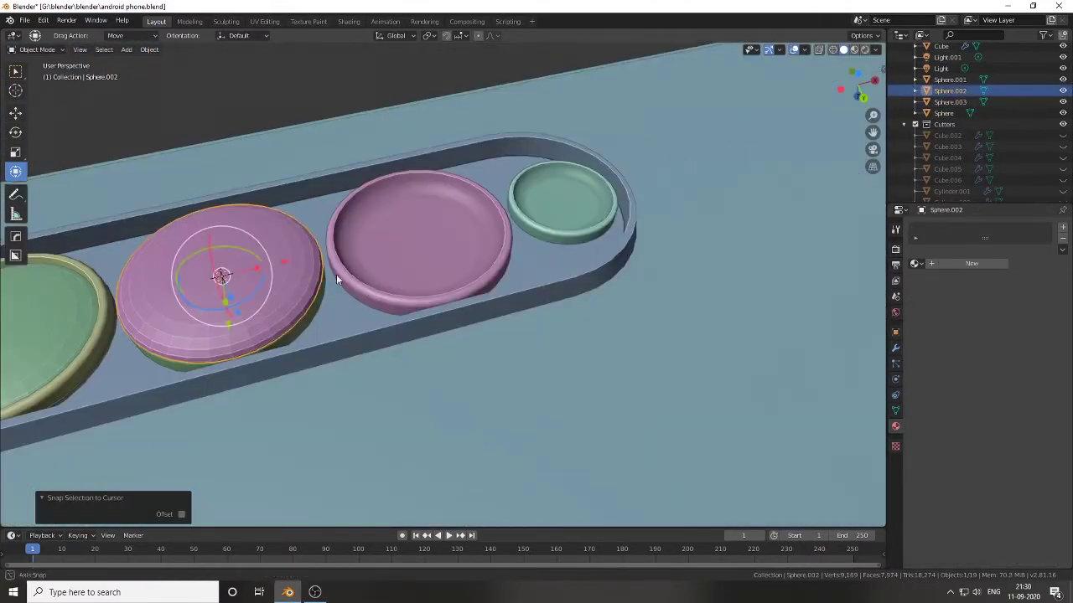
key(shift+s)
key(Escape)
click(149, 50)
click(284, 129)
Step: Delete the stray disc from the camera bar
click(443, 260)
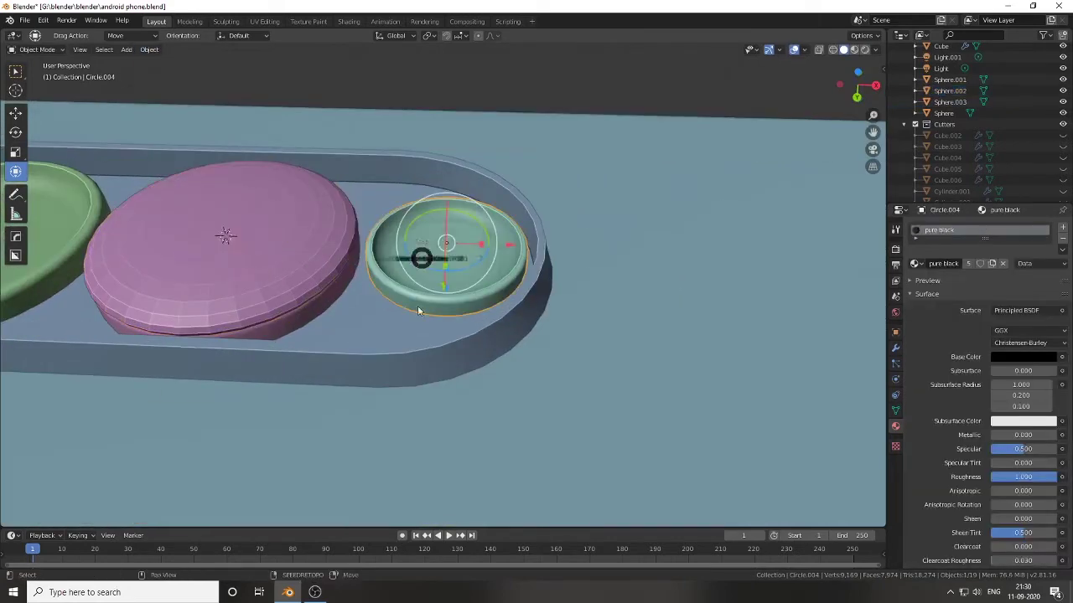
click(149, 49)
click(335, 87)
key(Delete)
scroll(394, 266, down, 2)
drag(409, 228, 411, 224)
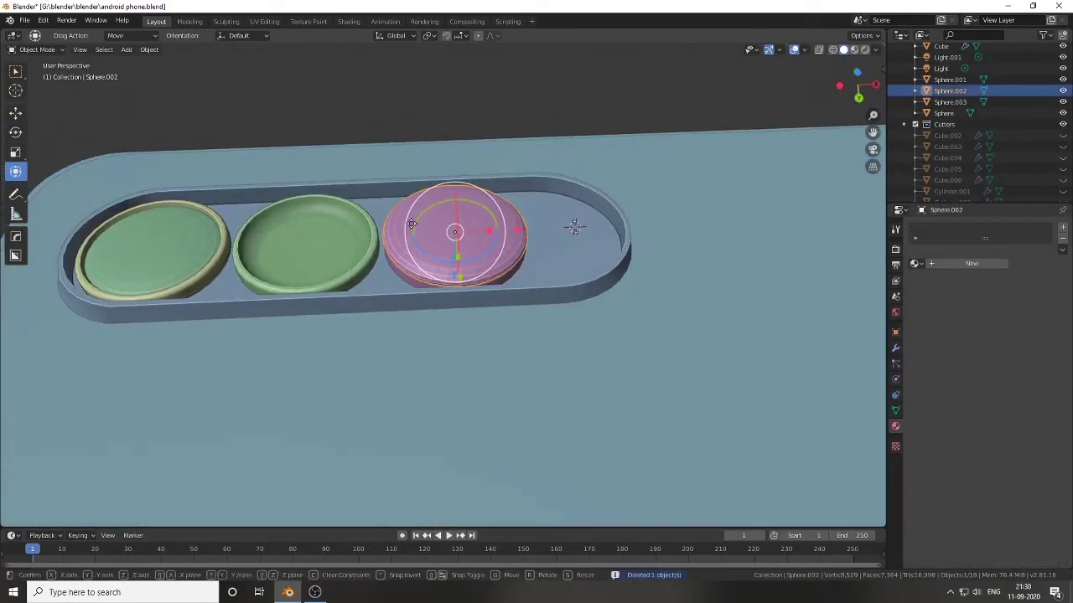
Step: Snap the 3D cursor to the green disc's centre and select the pink lens disc
click(315, 233)
click(150, 50)
click(302, 134)
click(486, 210)
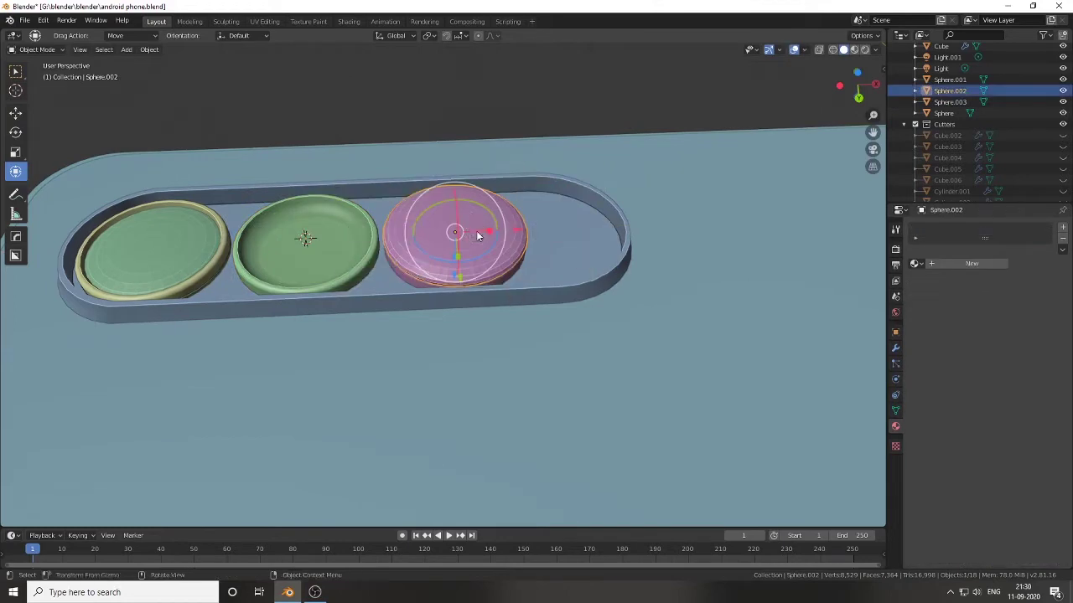
key(shift+d)
click(149, 50)
click(287, 169)
click(357, 233)
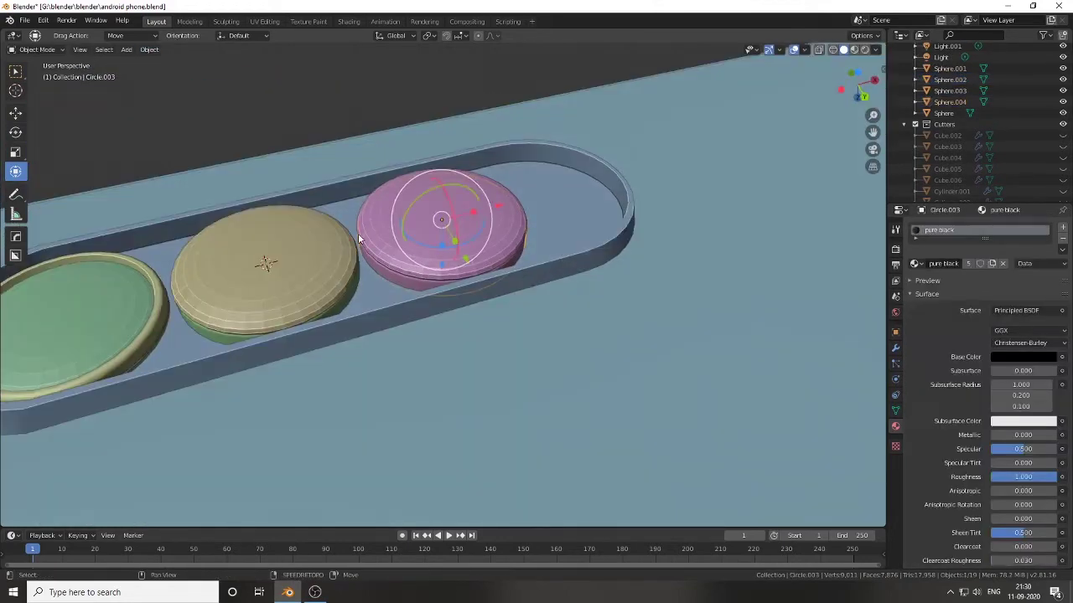
scroll(343, 216, up, 3)
Step: Duplicate the pink lens disc, slide it along X into the end slot, and scale it down
key(shift+d)
key(x)
click(586, 201)
key(s)
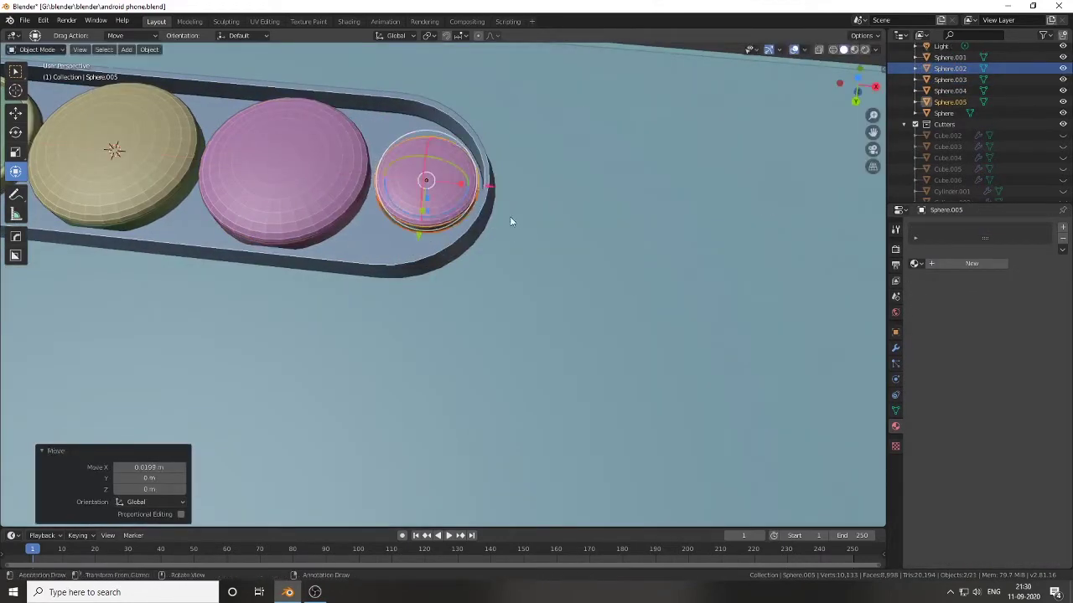
key(s)
click(518, 220)
middle_drag(518, 220, 563, 190)
scroll(480, 199, down, 4)
scroll(388, 238, up, 4)
Step: Select the green lens disc to browse its materials
mouse_move(388, 238)
middle_down()
mouse_move(505, 210)
mouse_move(402, 277)
middle_up()
click(403, 277)
click(917, 263)
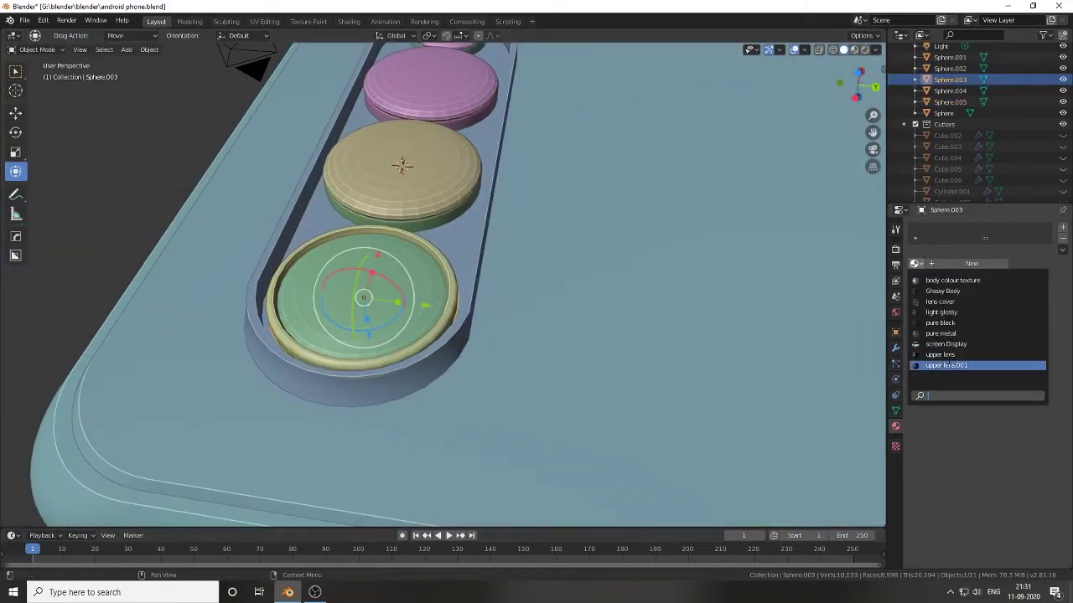
Step: Assign the upper lens and upper lens.001 materials to the green and pink lens discs
click(947, 366)
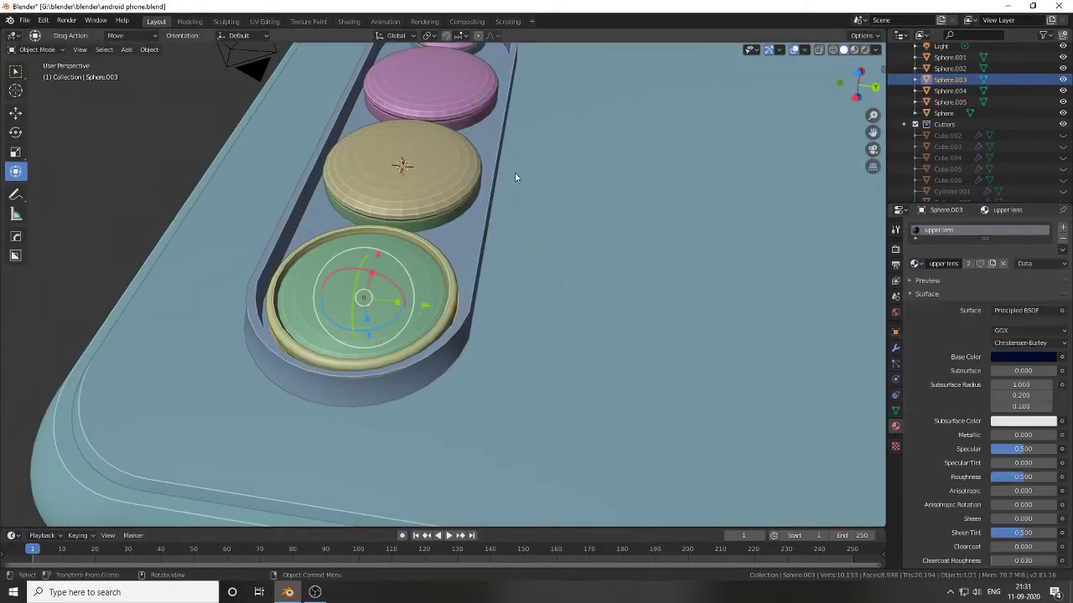
click(917, 263)
click(402, 167)
middle_drag(515, 173, 719, 290)
click(917, 263)
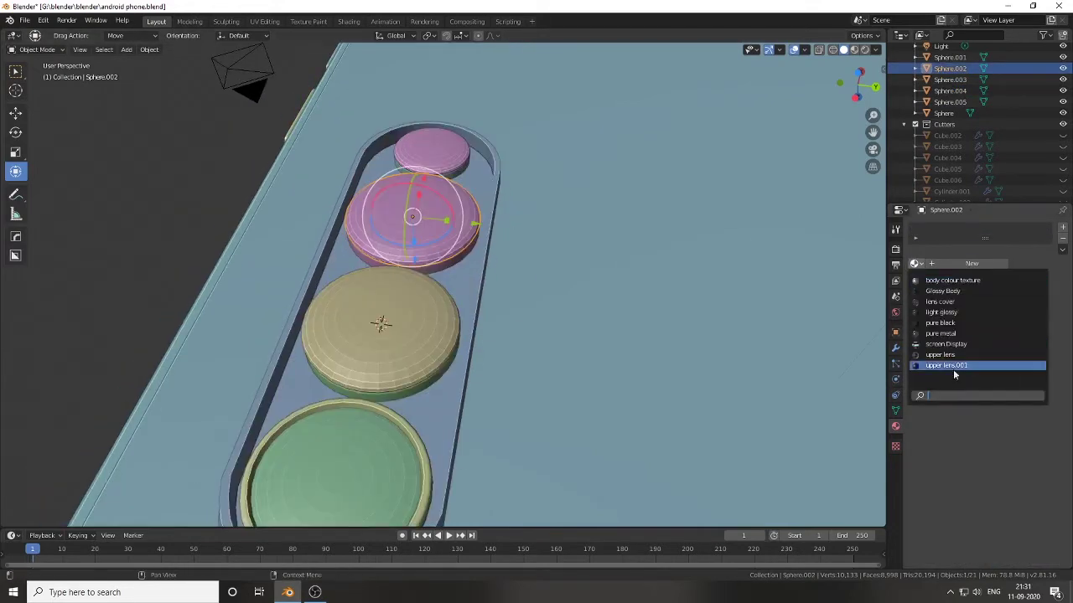
click(949, 78)
click(917, 263)
click(947, 365)
Step: Preview the lenses in rendered shading, then return to solid shading
mouse_move(446, 85)
middle_down()
mouse_move(546, 351)
mouse_move(362, 121)
middle_up()
key(z)
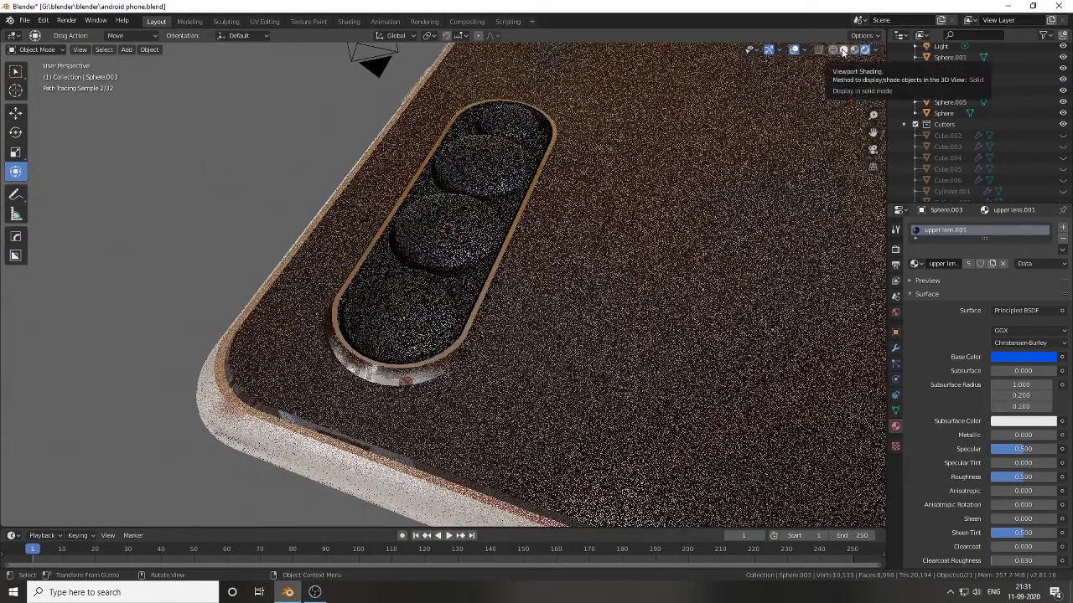
click(843, 50)
Step: Shrink the green lens disc and add a smaller duplicate of the tan disc in its slot
scroll(778, 302, up, 4)
key(s)
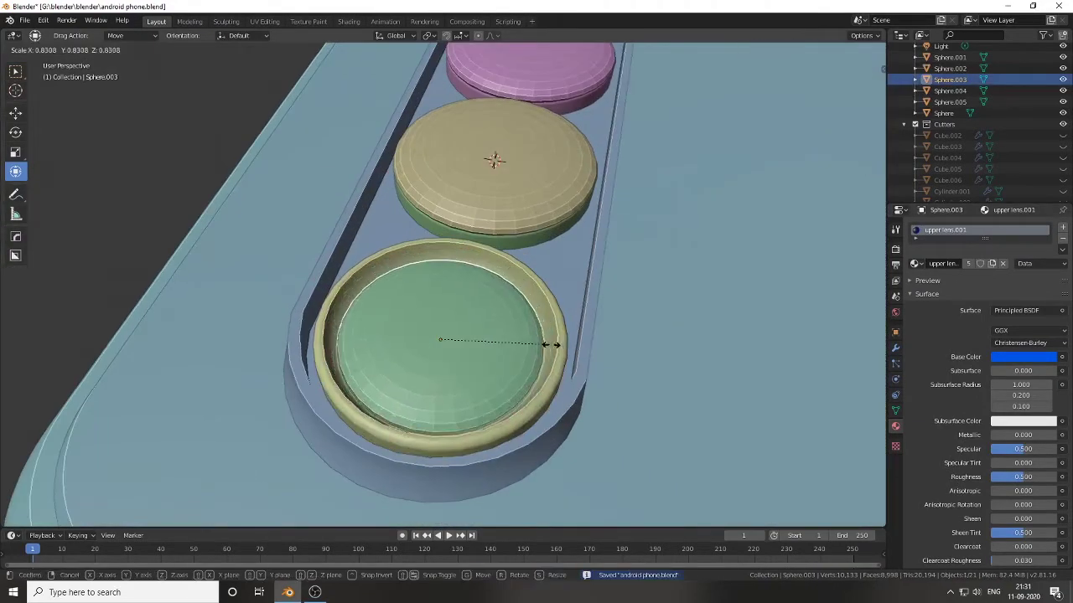
click(553, 344)
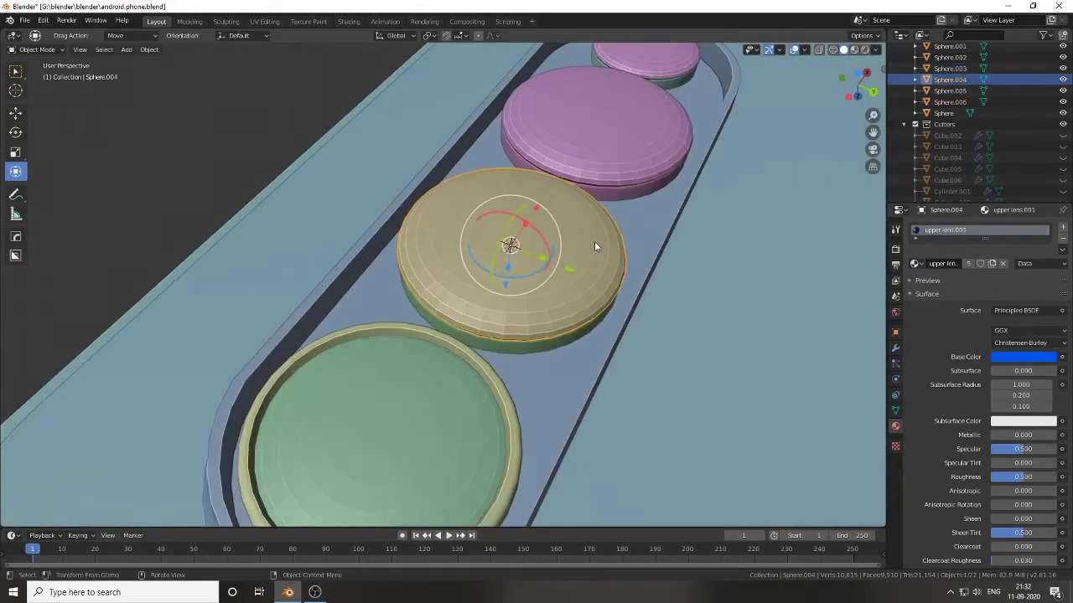
key(shift+d)
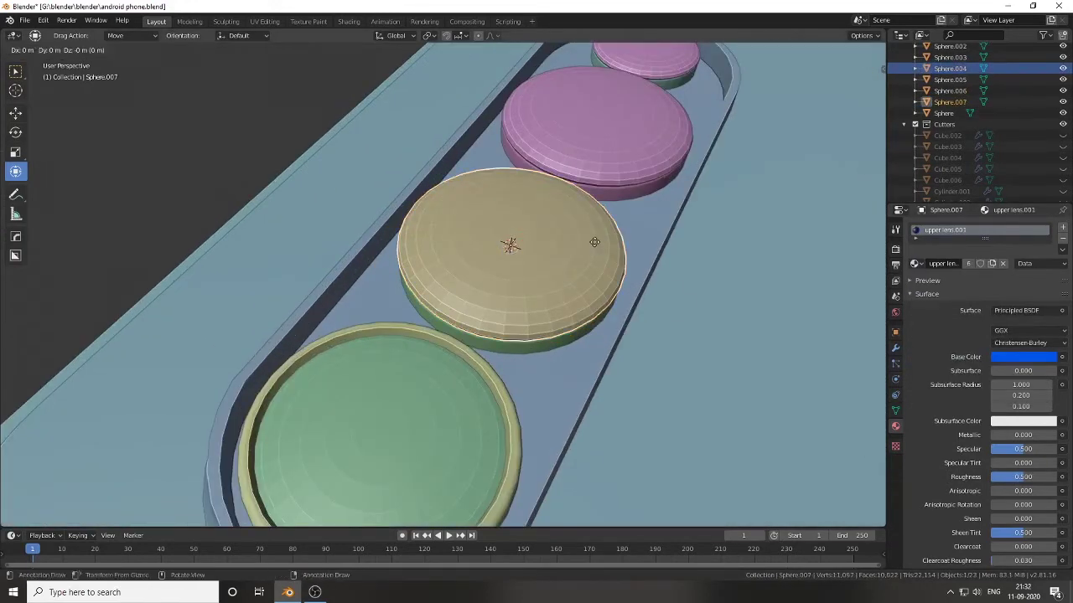
right_click(594, 241)
key(s)
click(593, 282)
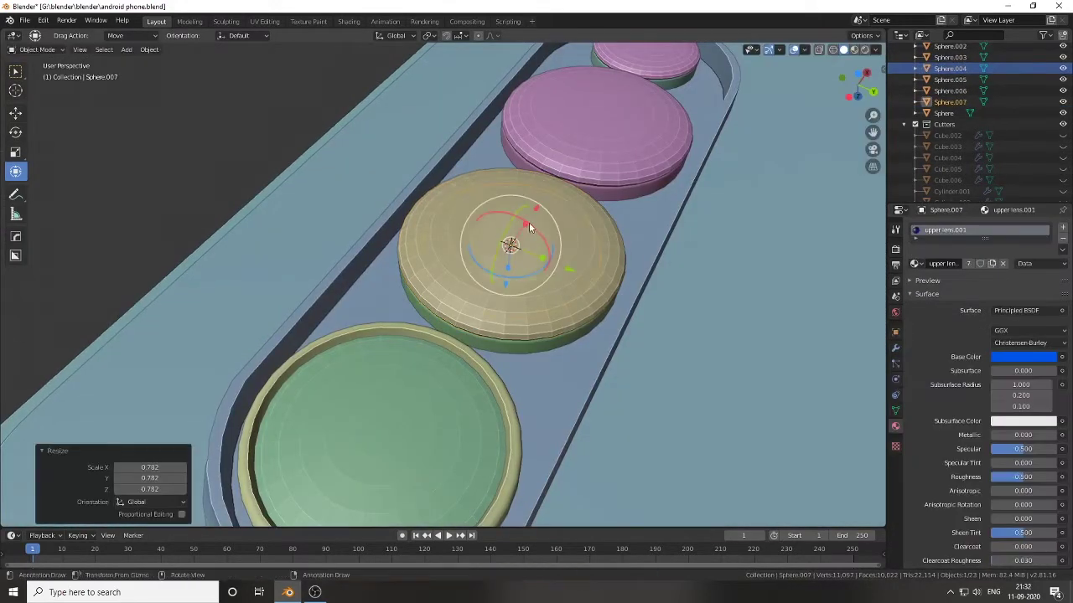
Step: Apply the upper lens material to the green lens disc
click(915, 263)
click(950, 57)
middle_drag(779, 330, 508, 301)
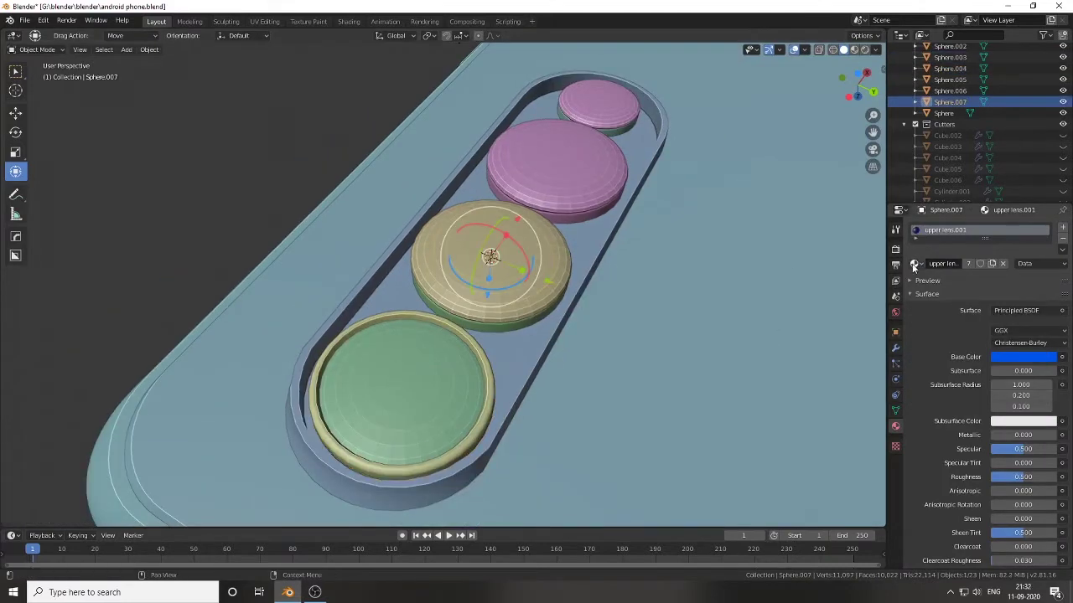
click(914, 265)
click(963, 354)
Step: Stack two progressively smaller duplicate discs inside the pink lens slot
middle_drag(587, 252, 474, 293)
key(shift+d)
click(474, 294)
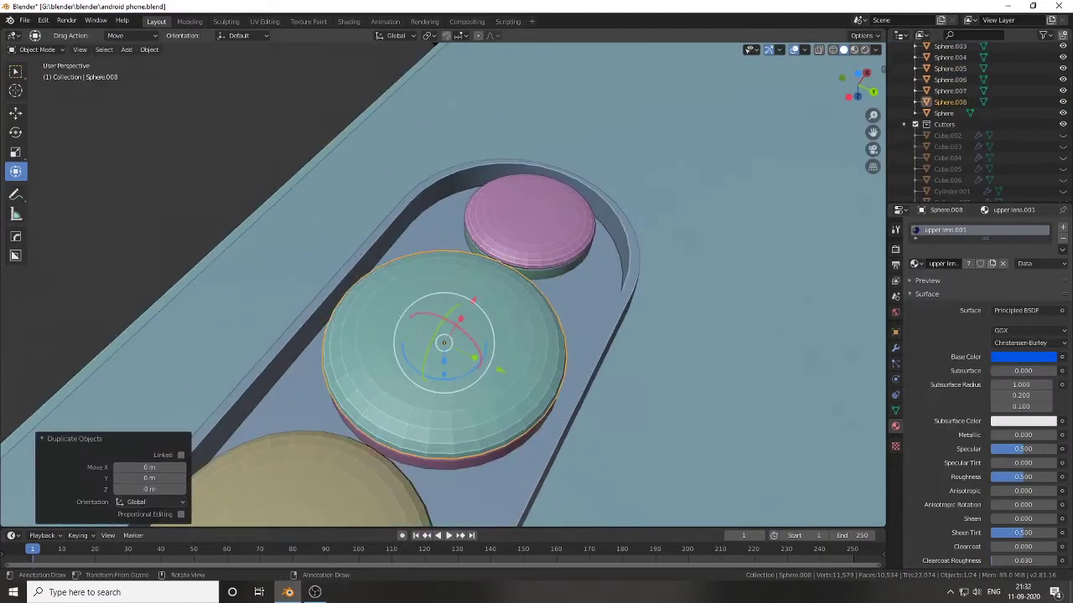
key(s)
click(569, 236)
key(shift+d)
click(570, 236)
key(s)
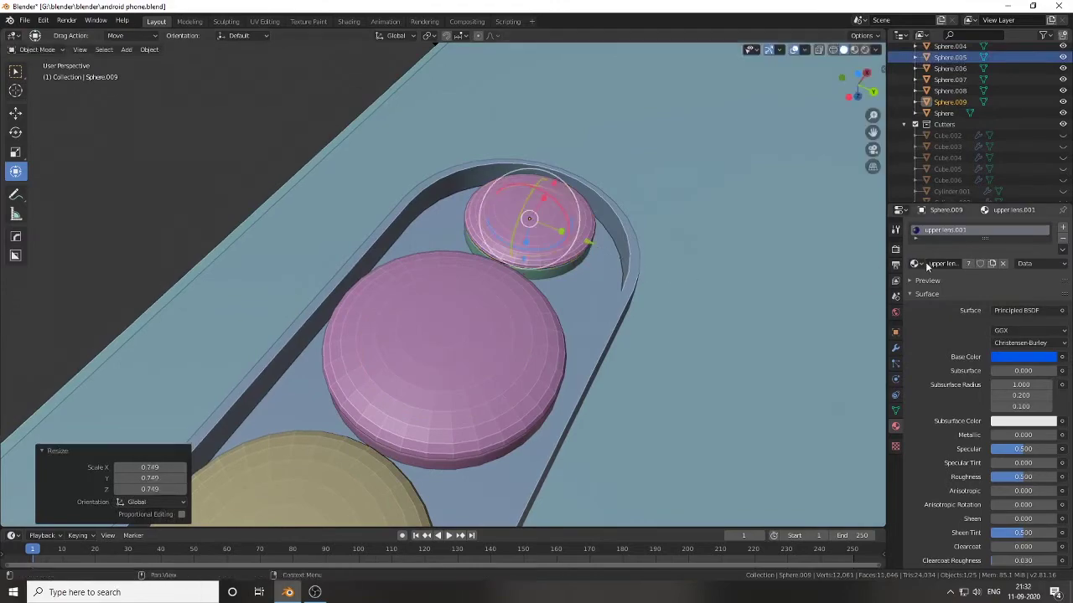
click(456, 274)
Step: Save the project and view the camera bar in Rendered shading
scroll(456, 274, down, 5)
key(ctrl+s)
click(865, 49)
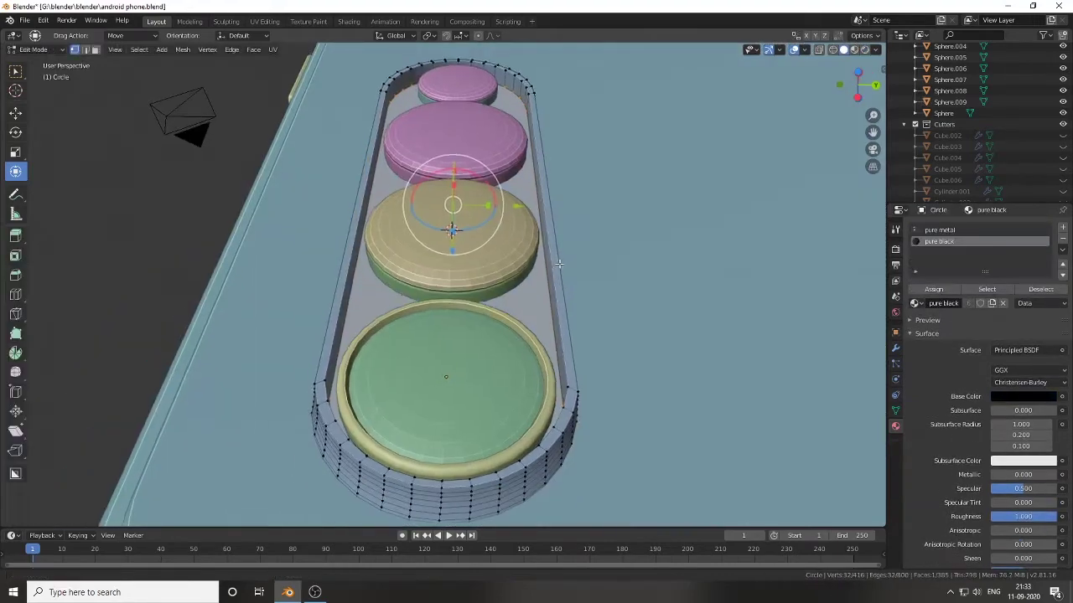
Step: Separate the camera bar's edge loop into its own object by loose parts
key(2)
alt+click(570, 392)
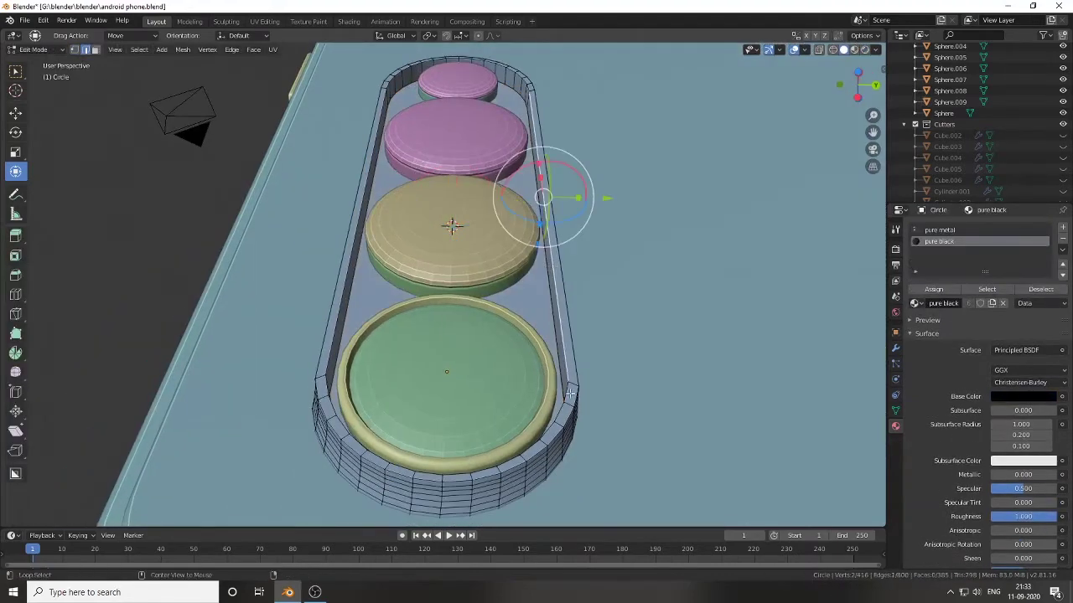
middle_drag(574, 383, 431, 254)
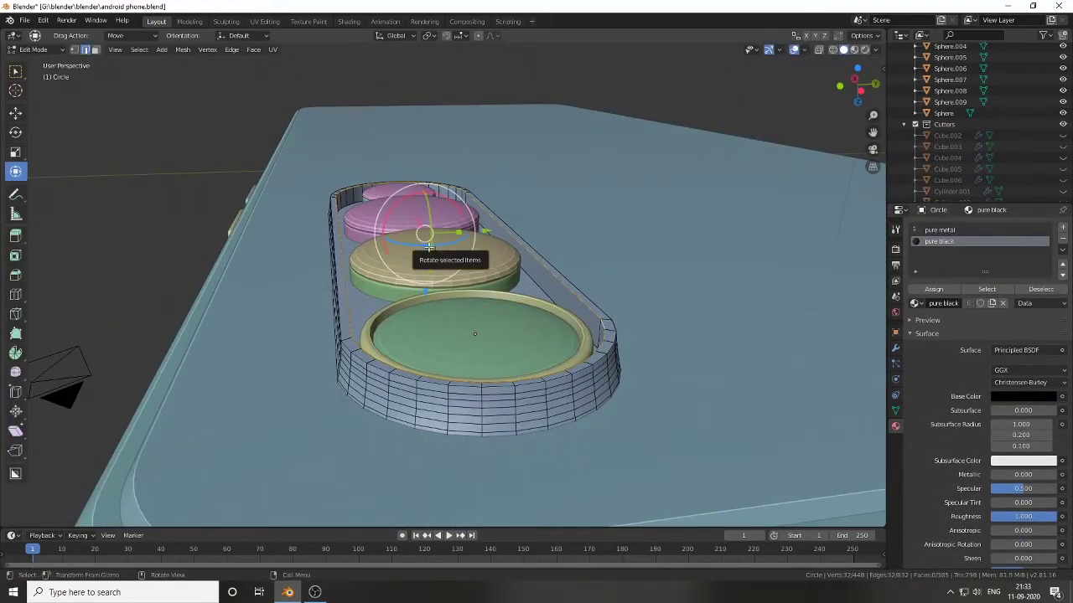
right_click(428, 247)
click(486, 542)
key(Tab)
Step: Select and frame the separated lens plate, then pick the tan lens disc
click(590, 308)
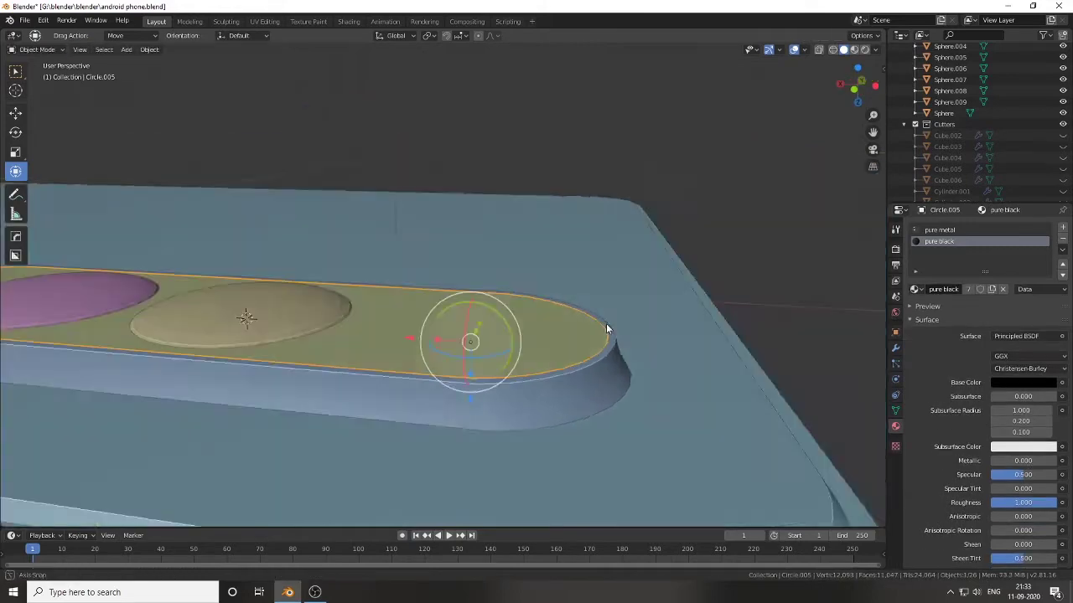
middle_drag(606, 327, 476, 336)
key(alt+z)
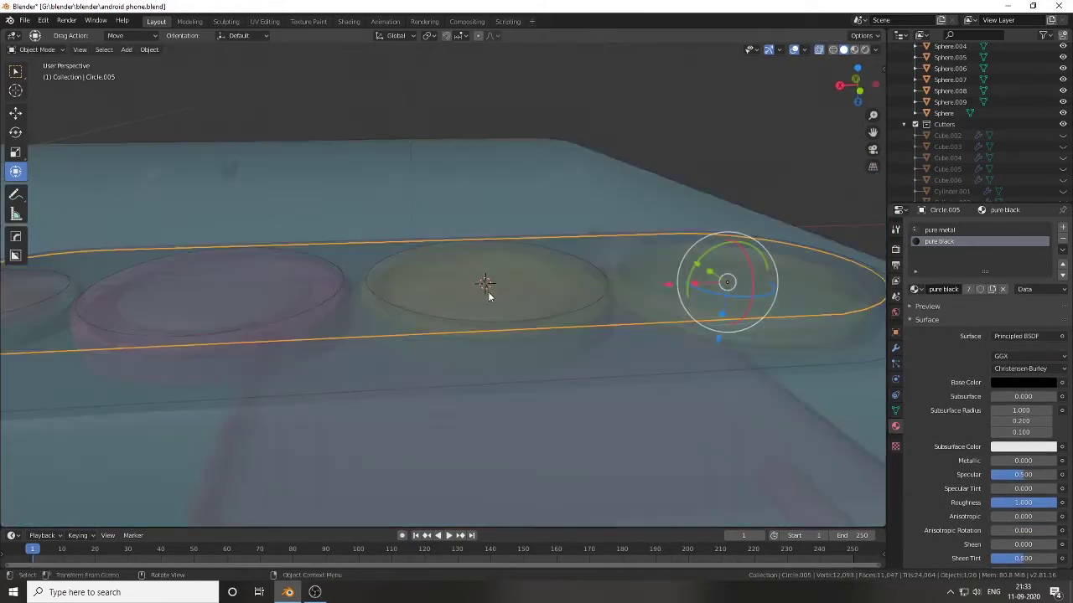
click(488, 291)
key(KP_Decimal)
click(389, 255)
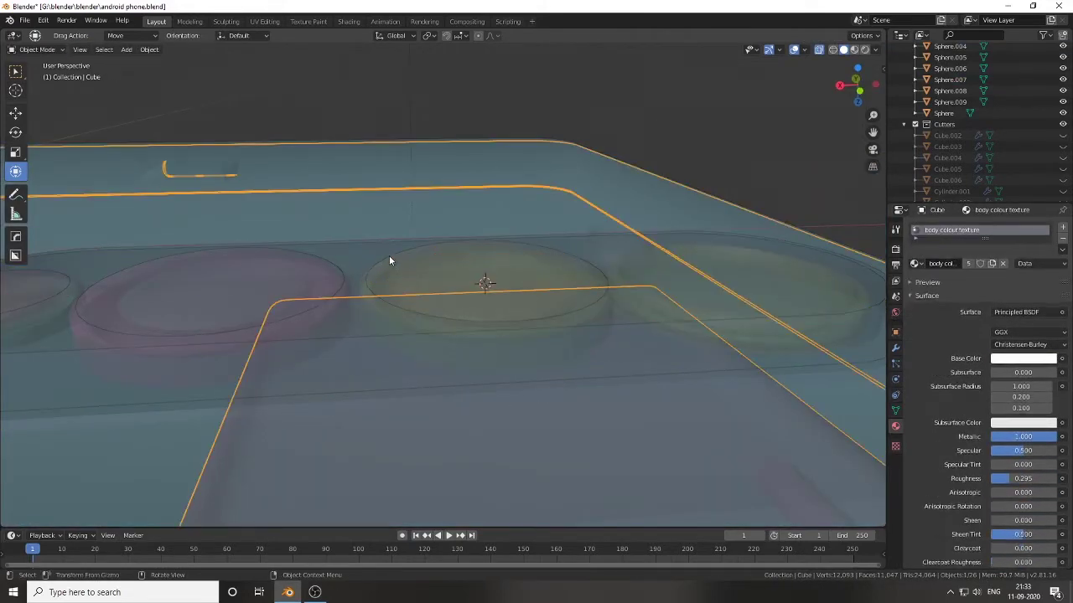
click(388, 256)
key(alt+z)
click(549, 291)
Step: Raise the inner green lens disc slightly along Z
scroll(549, 291, down, 2)
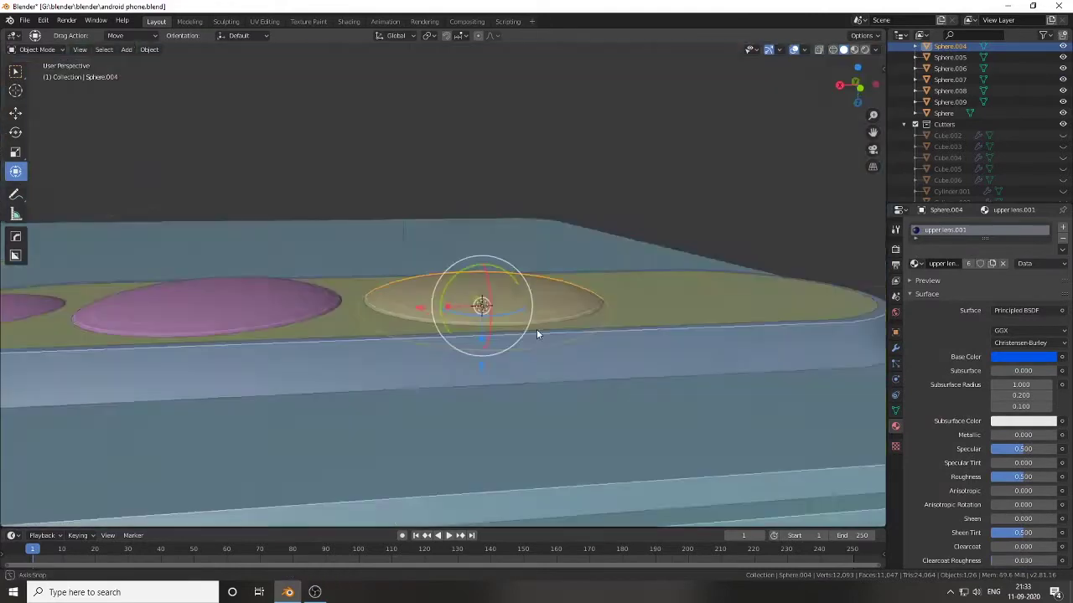
mouse_move(537, 329)
middle_down()
mouse_move(644, 303)
mouse_move(438, 249)
middle_up()
key(alt+z)
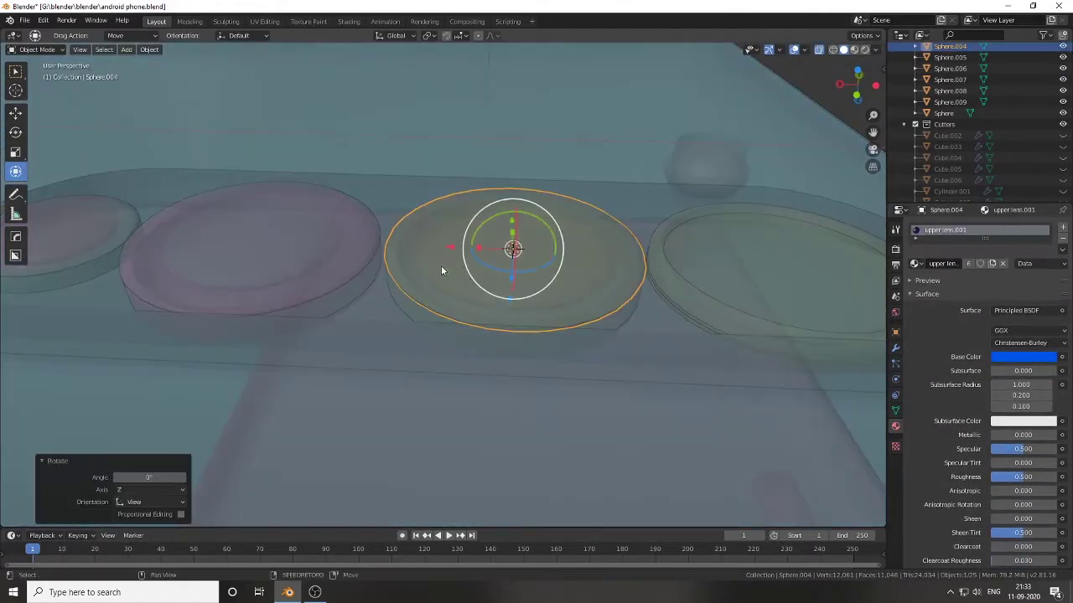
key(alt+z)
drag(514, 306, 511, 320)
Step: Raise the inner pink lens disc 0.0306 m along Z
mouse_move(512, 320)
middle_down()
mouse_move(575, 243)
mouse_move(375, 276)
middle_up()
click(374, 276)
key(alt+z)
key(alt+z)
middle_drag(472, 330, 441, 237)
key(alt+z)
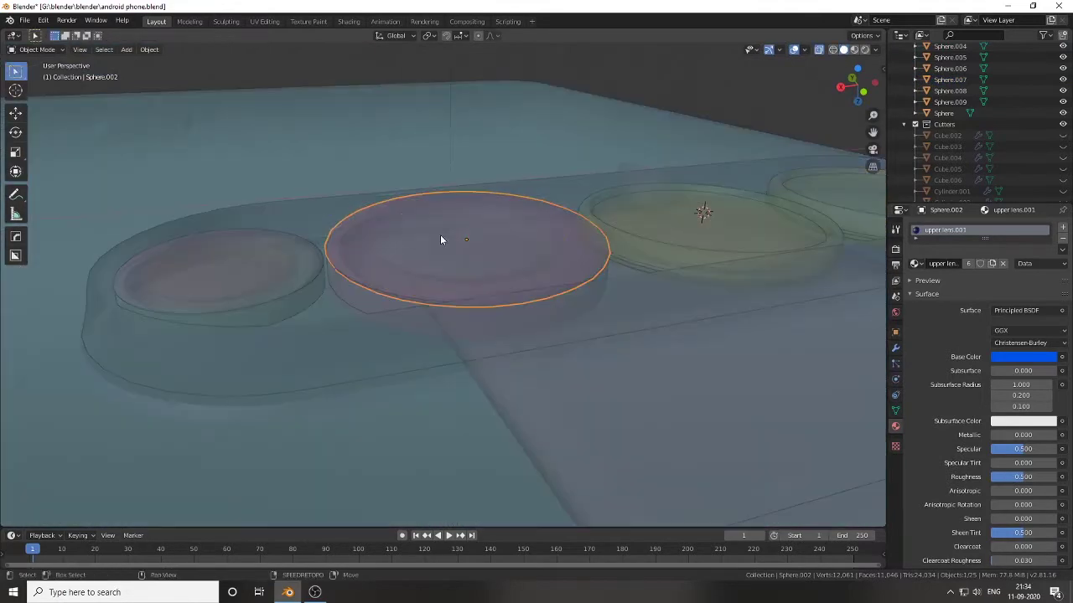
click(441, 237)
key(alt+z)
click(469, 286)
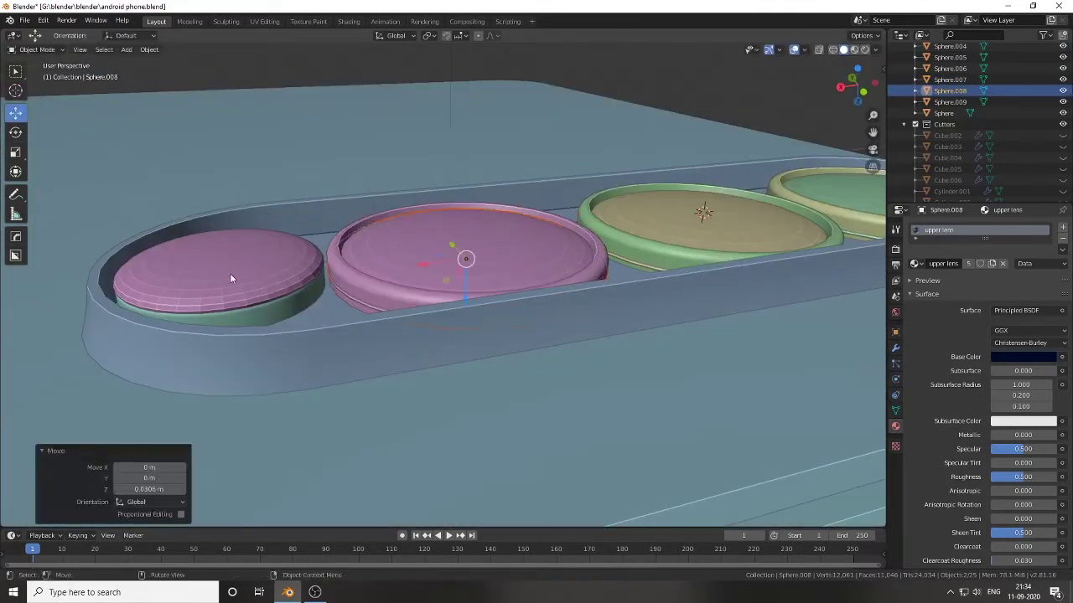
Step: Lift the small end pink disc and its ring 0.02 m vertically
click(251, 276)
key(alt+z)
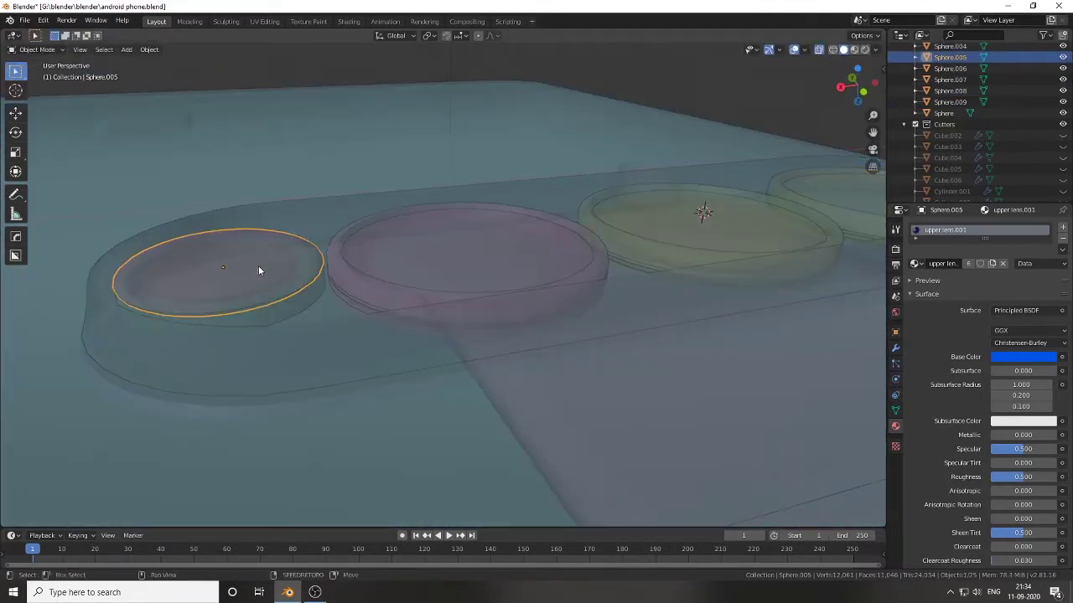
shift+click(258, 266)
key(alt+z)
key(shift+space)
key(g)
key(g)
click(228, 312)
Step: Extrude the lens plate's face in place in Edit Mode
middle_drag(229, 311, 404, 264)
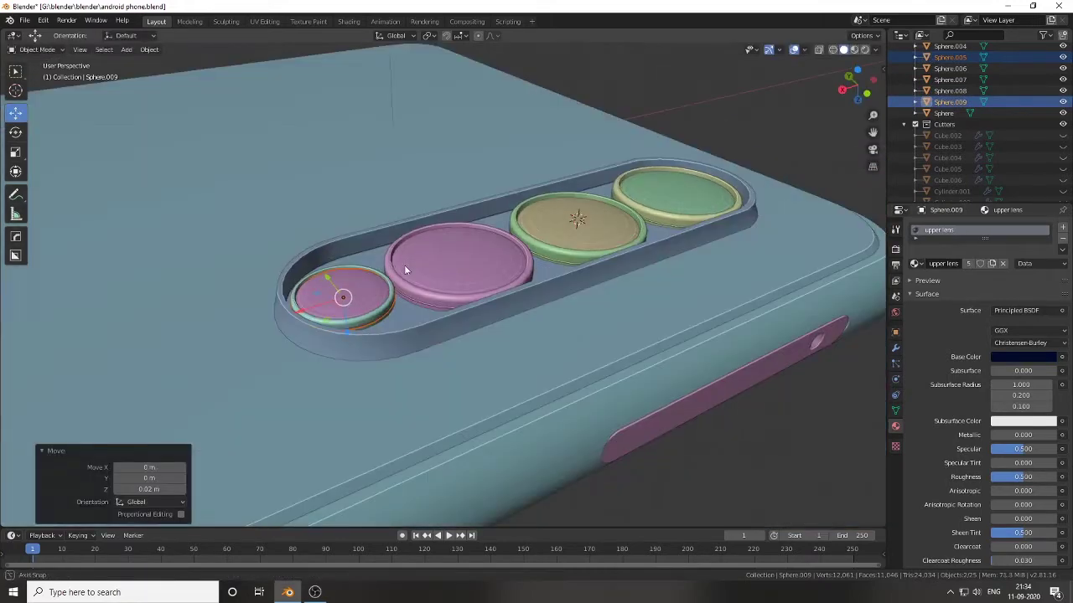
key(alt+a)
middle_drag(503, 276, 438, 232)
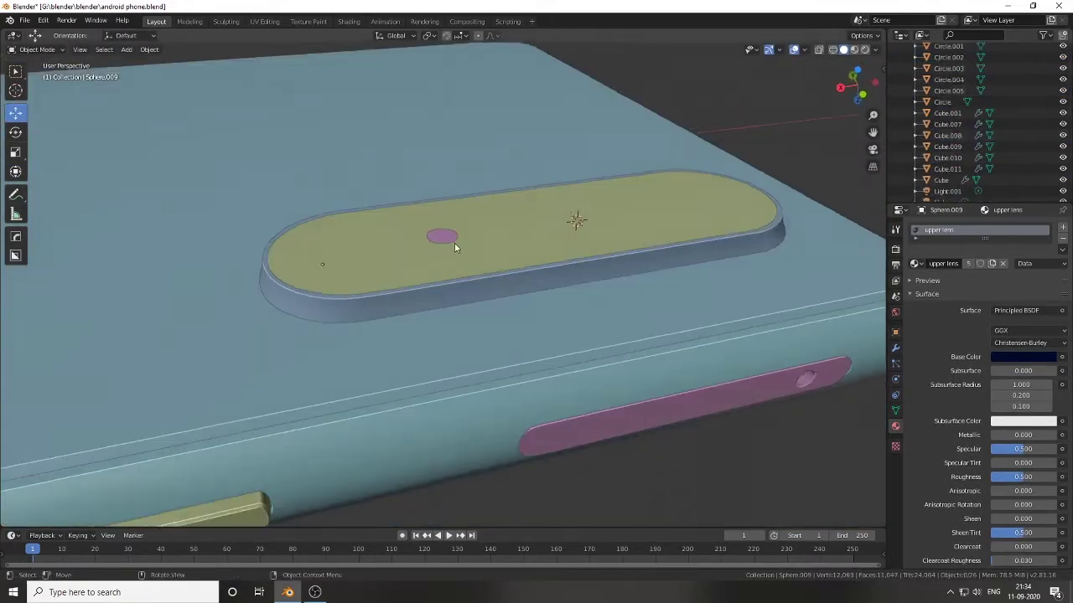
click(439, 232)
scroll(438, 251, up, 3)
key(Tab)
mouse_move(706, 178)
middle_down()
mouse_move(590, 197)
mouse_move(620, 277)
middle_up()
key(e)
right_click(591, 194)
Step: Inset the lens plate's top face and save the file
key(i)
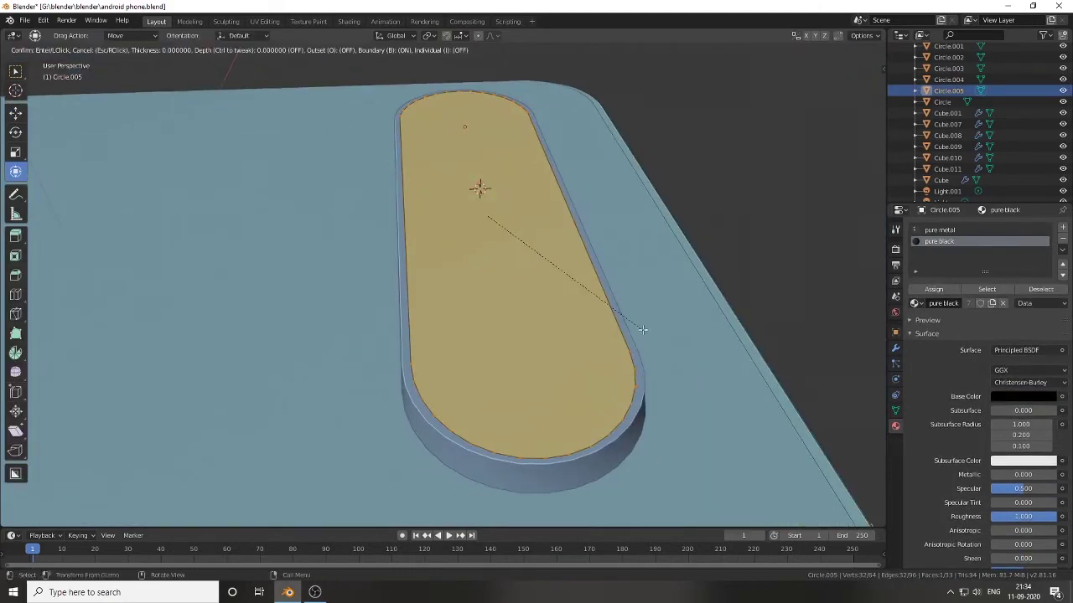
click(634, 319)
middle_drag(634, 319, 537, 245)
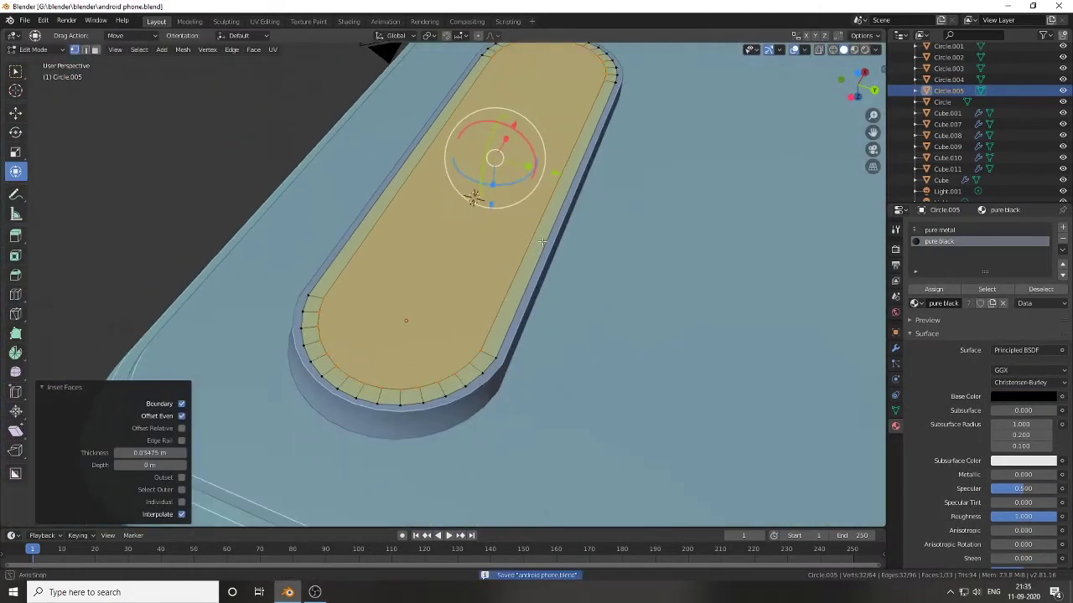
key(Tab)
key(ctrl+s)
Step: Replace the plate's existing materials with the lens cover material
click(1062, 238)
click(1063, 239)
click(914, 263)
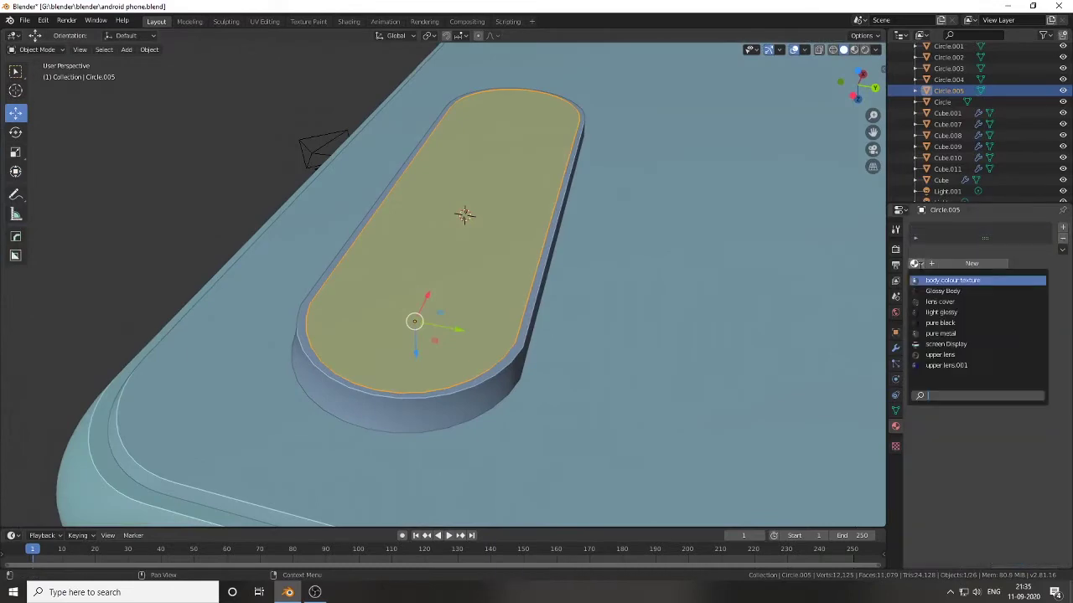
click(947, 298)
Step: Assign Glossy Body to the capsule's rim faces in a new material slot, then save
key(Tab)
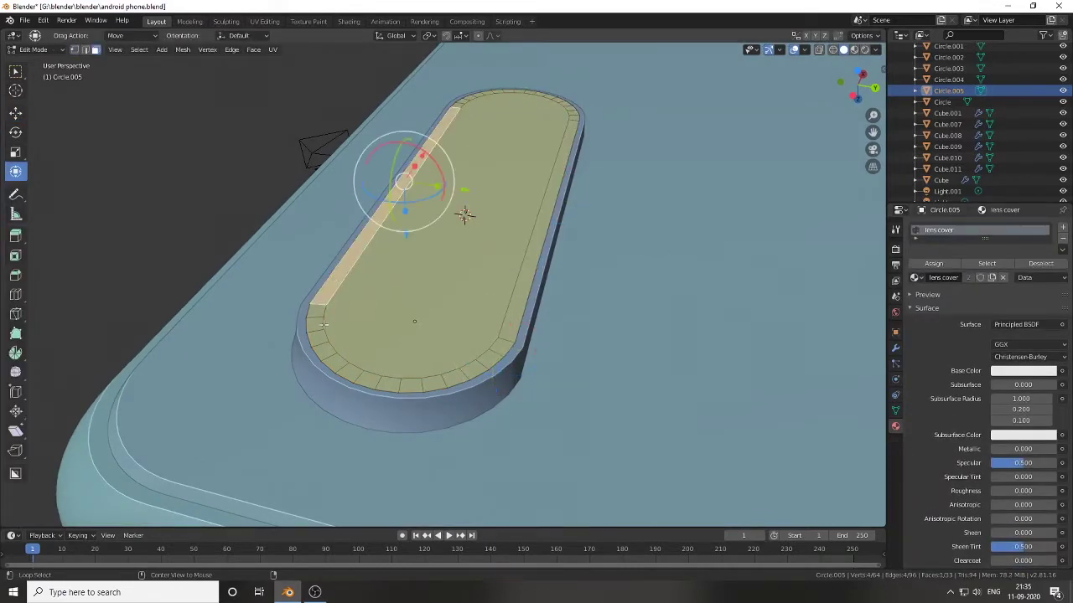
key(3)
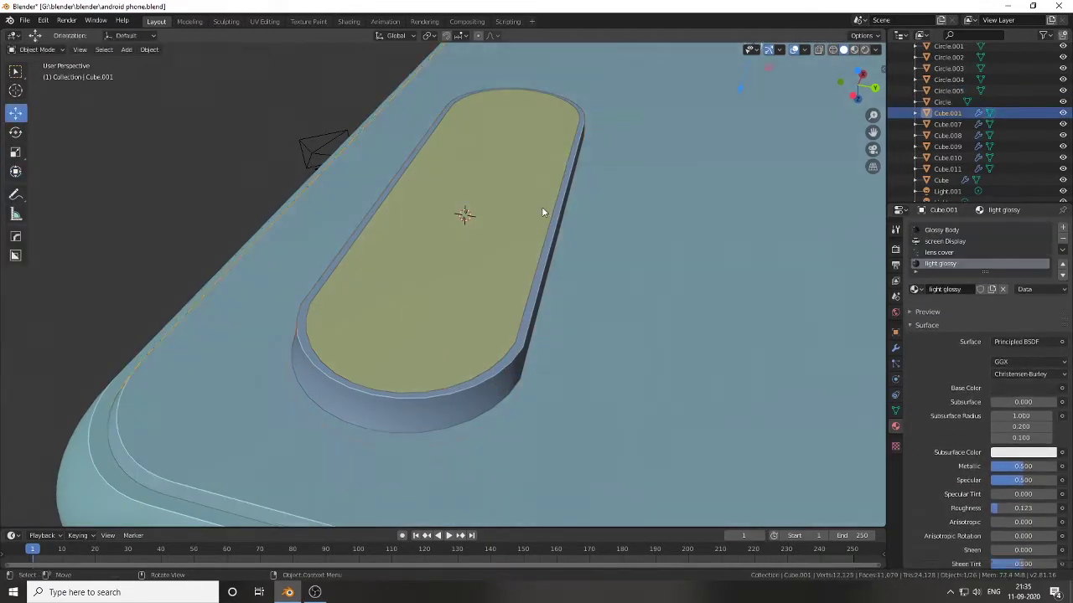
click(541, 206)
ctrl+click(318, 322)
click(1063, 227)
click(916, 303)
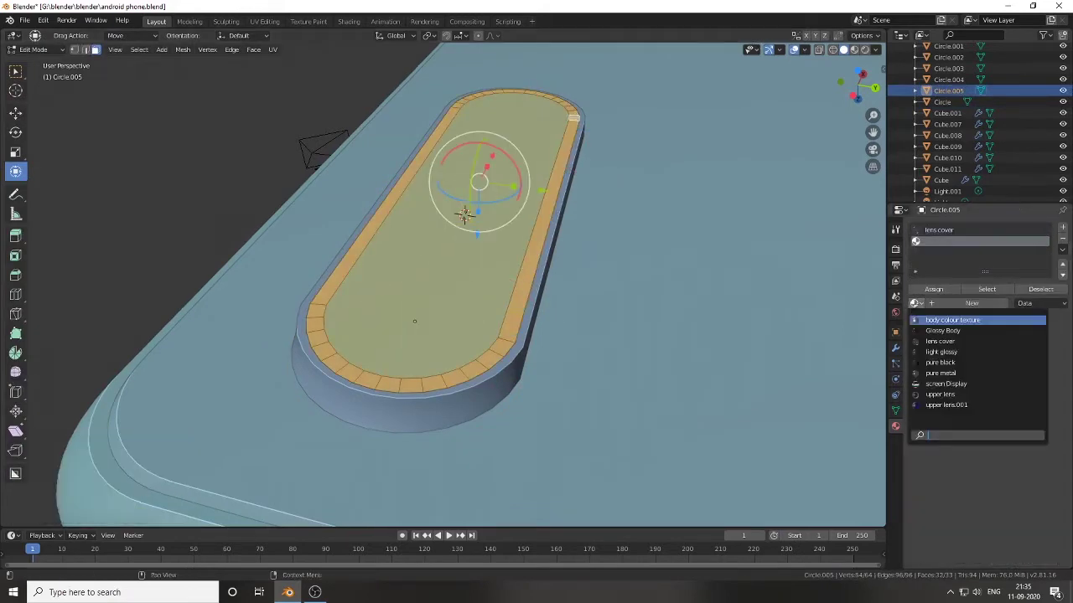
click(942, 330)
key(Tab)
key(ctrl+s)
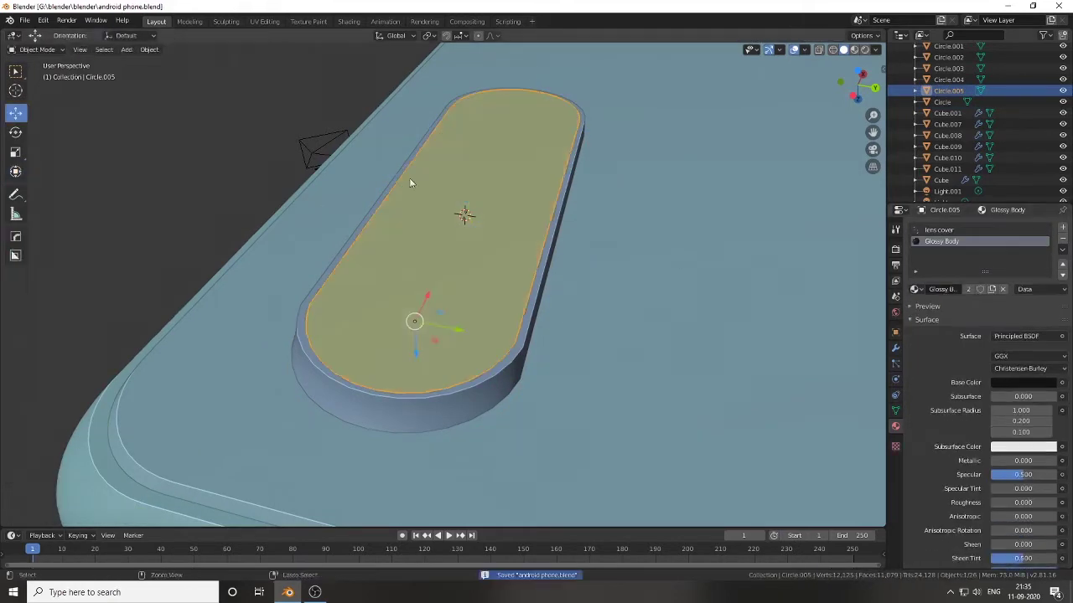
Step: Push the lens cover faces inward and shrink them to about 0.92
key(z)
mouse_move(684, 129)
middle_down()
mouse_move(490, 193)
mouse_move(342, 216)
mouse_move(483, 212)
mouse_move(512, 171)
middle_up()
key(KP_Decimal)
scroll(512, 171, up, 2)
key(Tab)
click(939, 229)
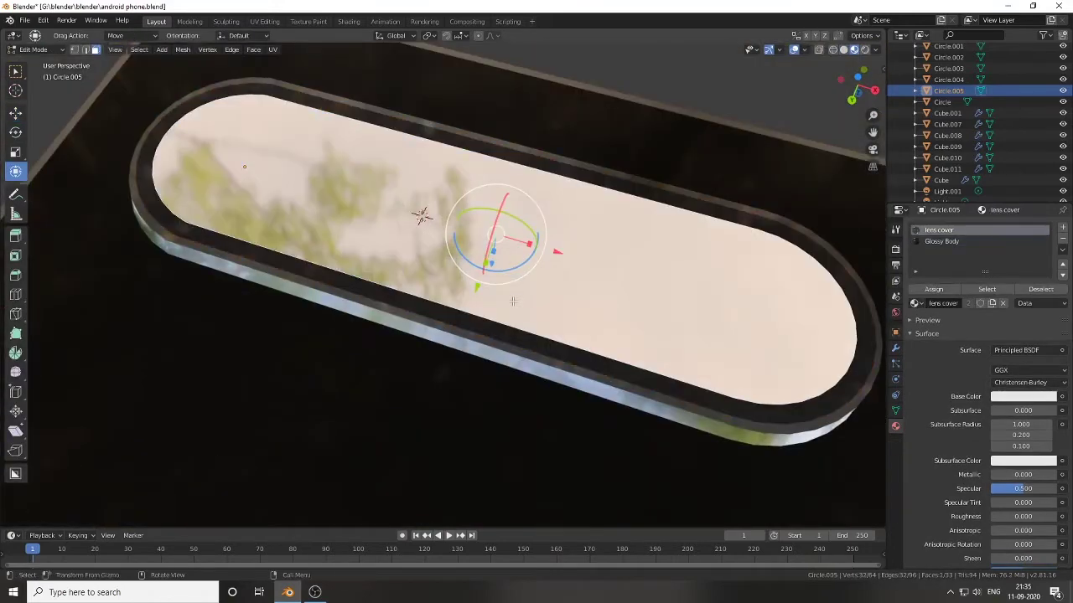
key(alt+s)
click(506, 294)
key(s)
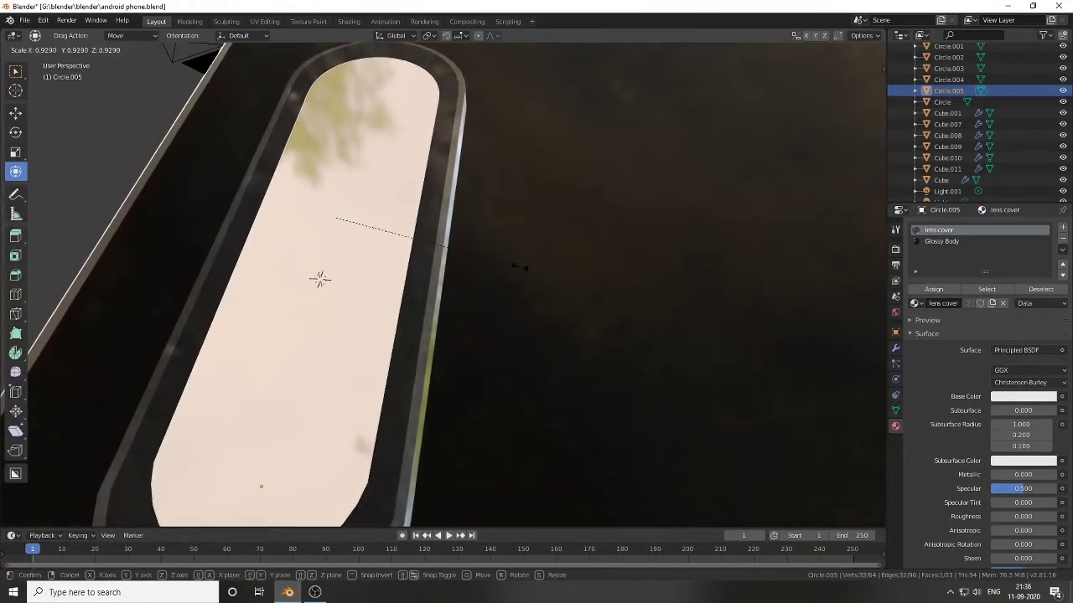
click(519, 267)
Step: Save and view the camera capsule in Rendered shading
key(Tab)
middle_drag(592, 273, 584, 202)
key(KP_Divide)
key(ctrl+s)
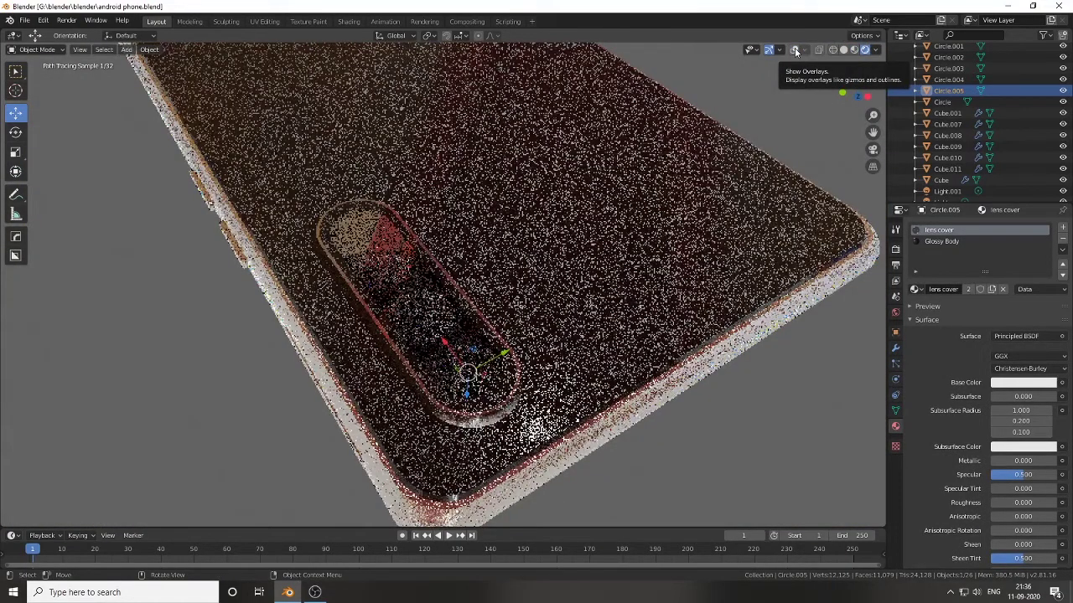
Step: Restore solid shading with overlays and select every part of the phone
click(795, 50)
click(843, 50)
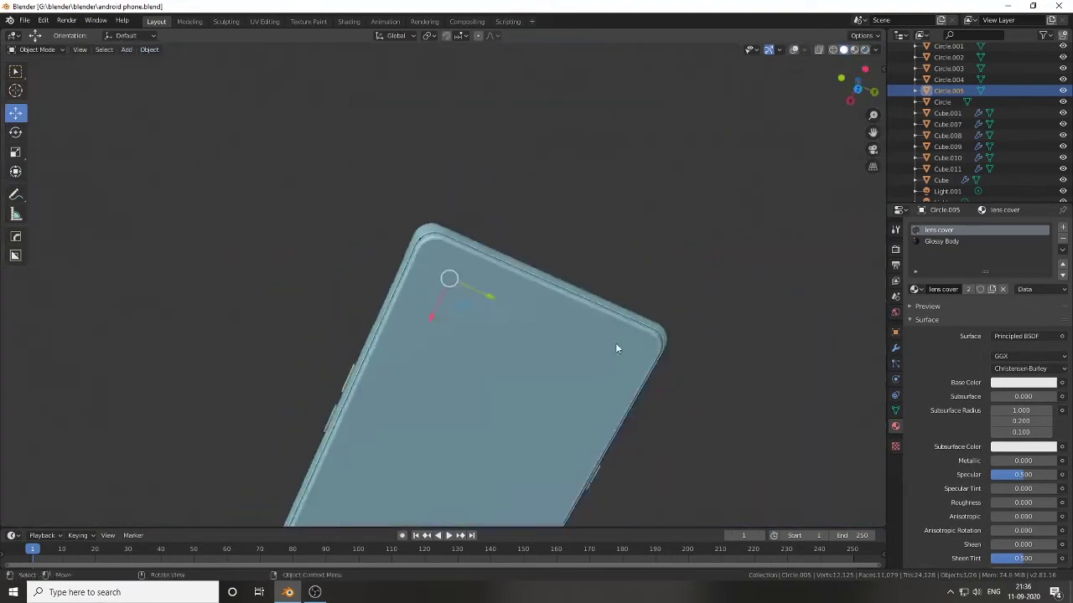
mouse_move(615, 343)
middle_down()
mouse_move(477, 259)
mouse_move(687, 202)
middle_up()
key(a)
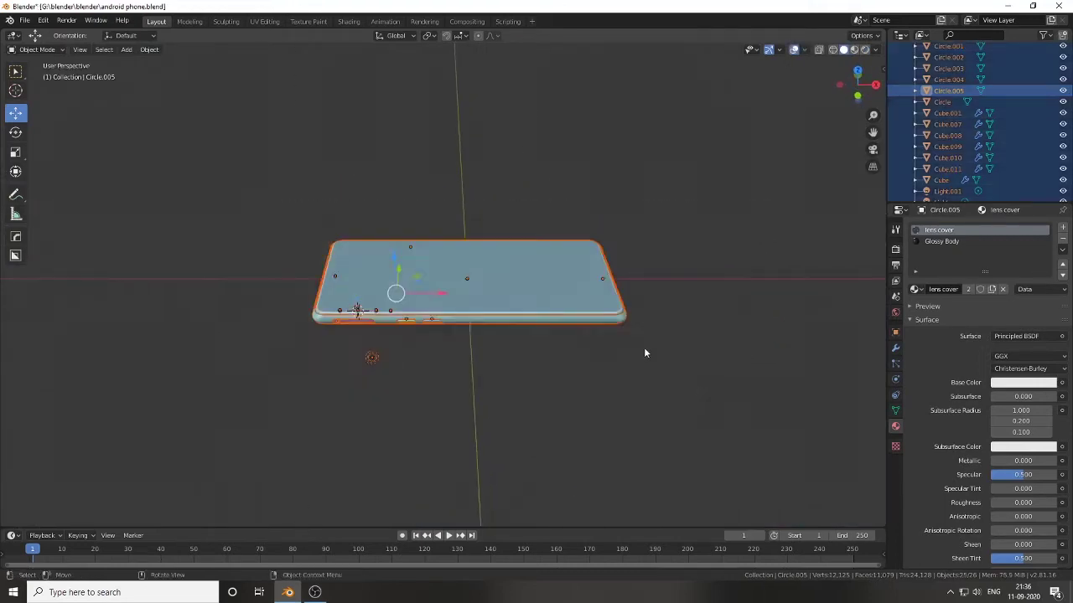
middle_drag(643, 347, 417, 280)
Step: Duplicate the phone, move the copy 5.35 m along Y and rotate it 180° on X
key(shift+d)
right_click(379, 221)
drag(379, 221, 571, 259)
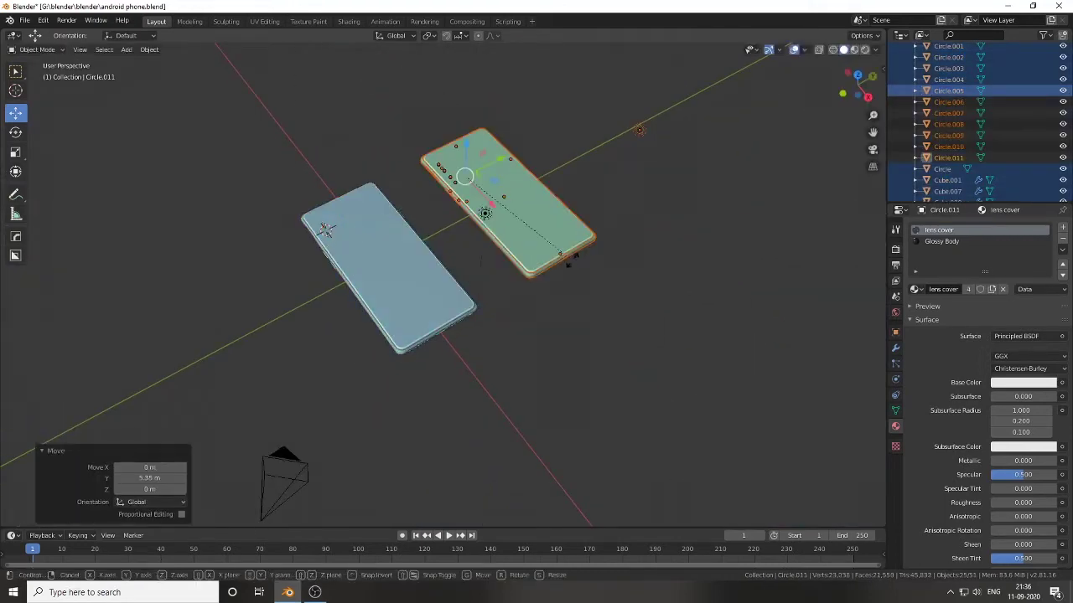
key(r)
key(x)
click(499, 201)
Step: Clear the selection and zoom and orbit to see both phones
scroll(500, 201, up, 3)
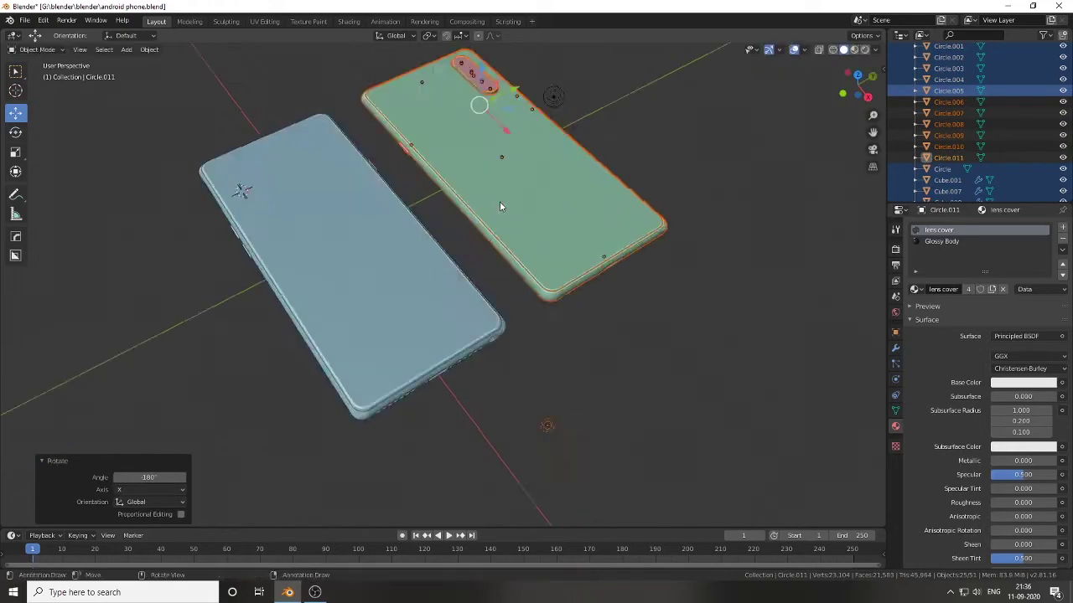
key(alt+a)
scroll(561, 201, up, 3)
scroll(625, 200, up, 5)
scroll(586, 182, down, 10)
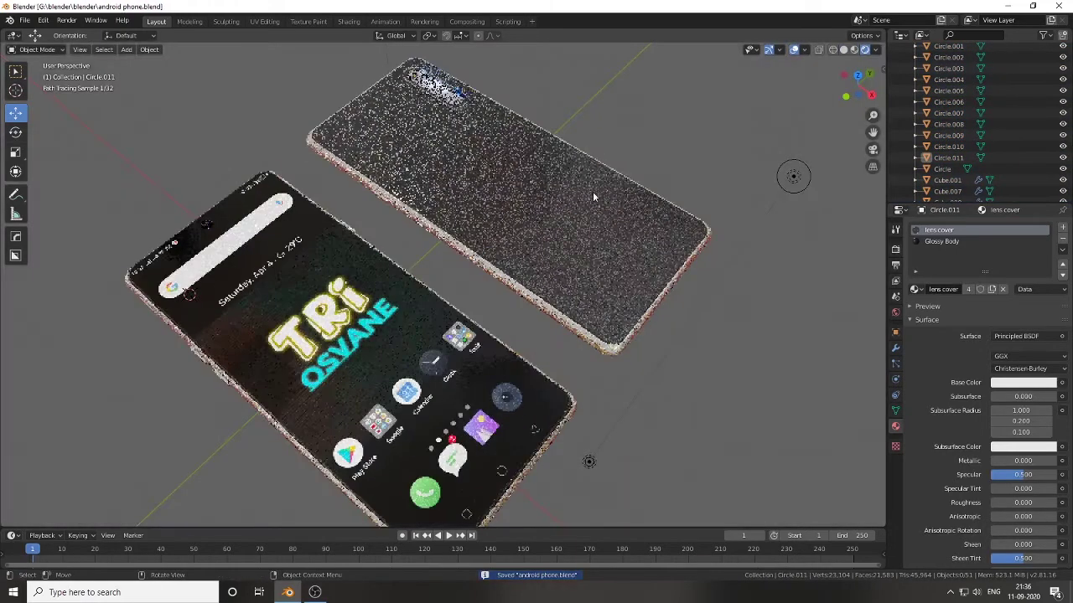
mouse_move(592, 191)
middle_down()
mouse_move(813, 81)
mouse_move(308, 210)
mouse_move(551, 391)
mouse_move(605, 322)
middle_up()
Step: Delete the stray extra object from the scene
key(z)
key(Delete)
key(z)
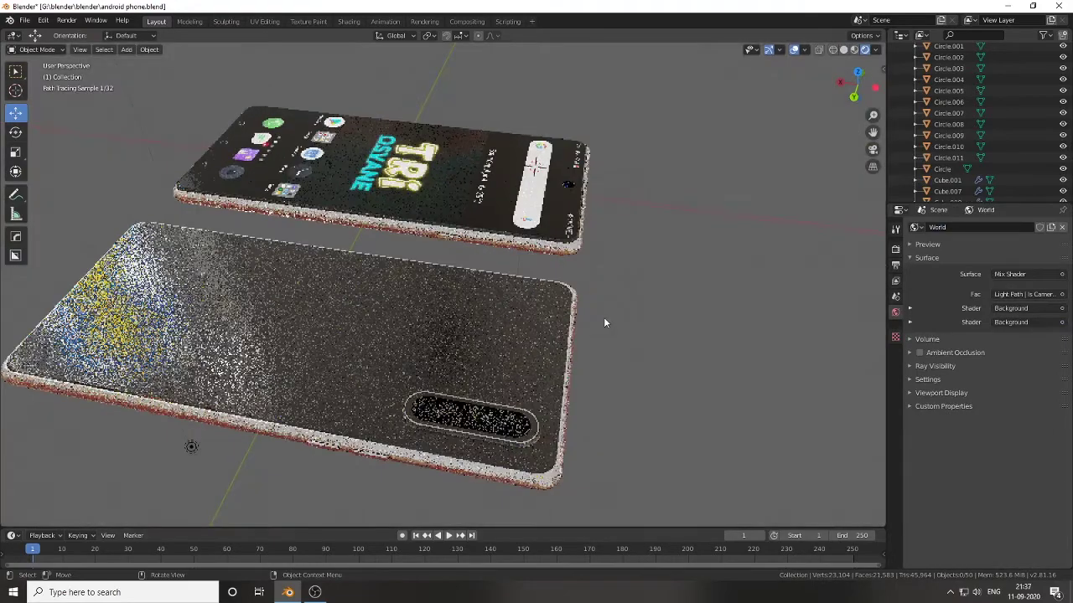
scroll(603, 317, up, 3)
scroll(569, 330, up, 2)
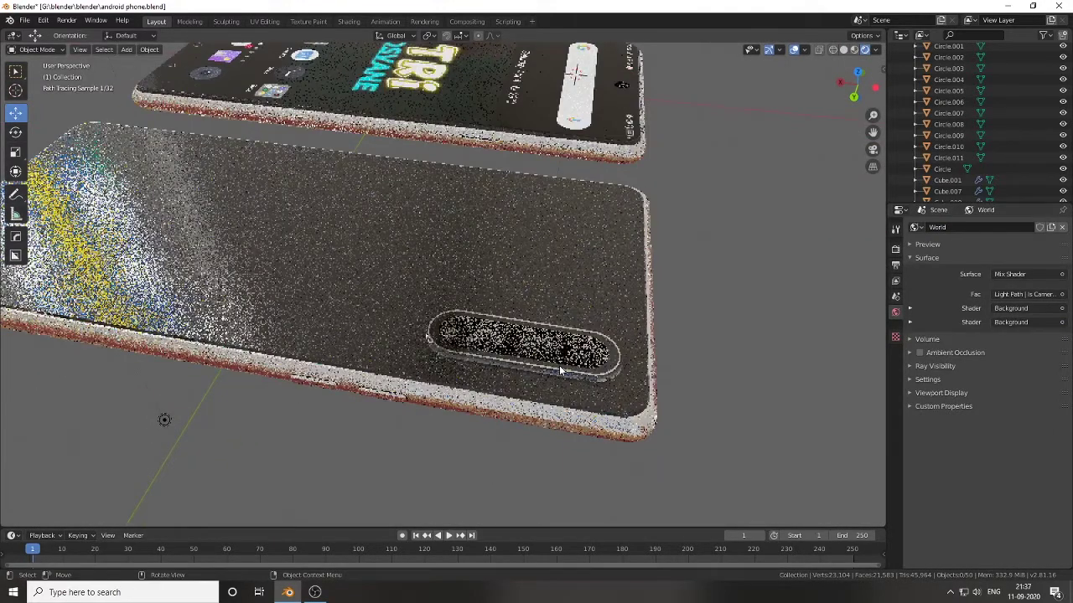
Step: Lower the Principled BSDF Alpha of the second phone's lens cover and save
click(570, 344)
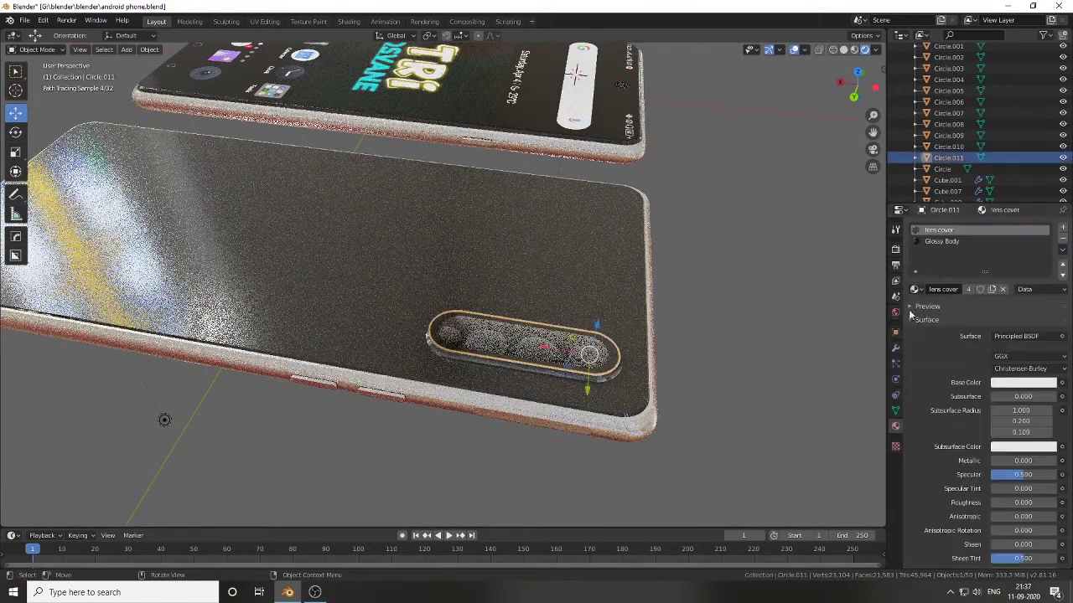
click(349, 21)
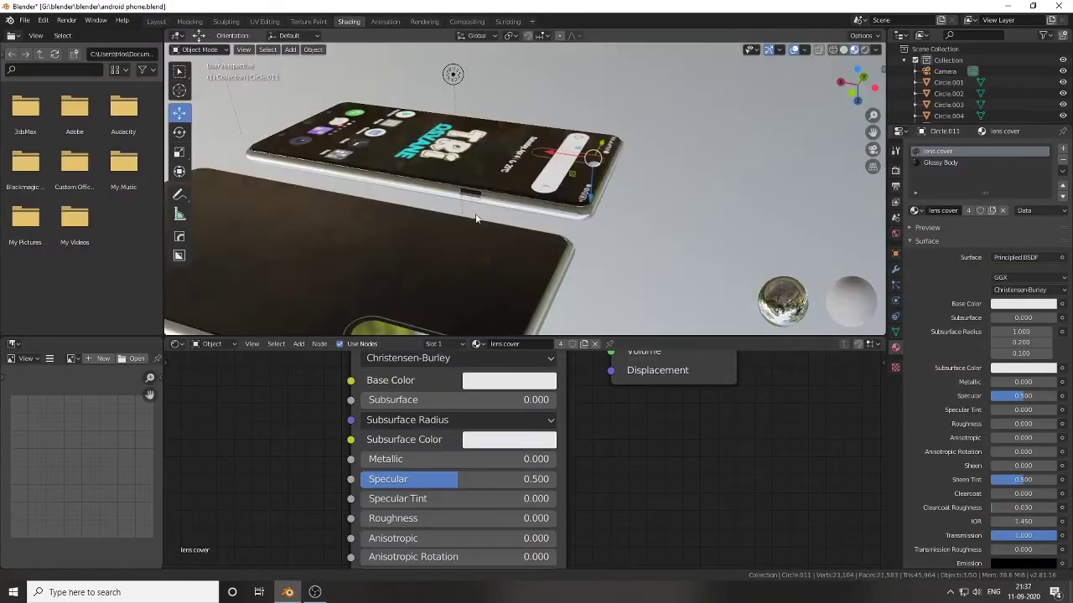
middle_drag(596, 562, 602, 475)
click(490, 474)
key(ctrl+s)
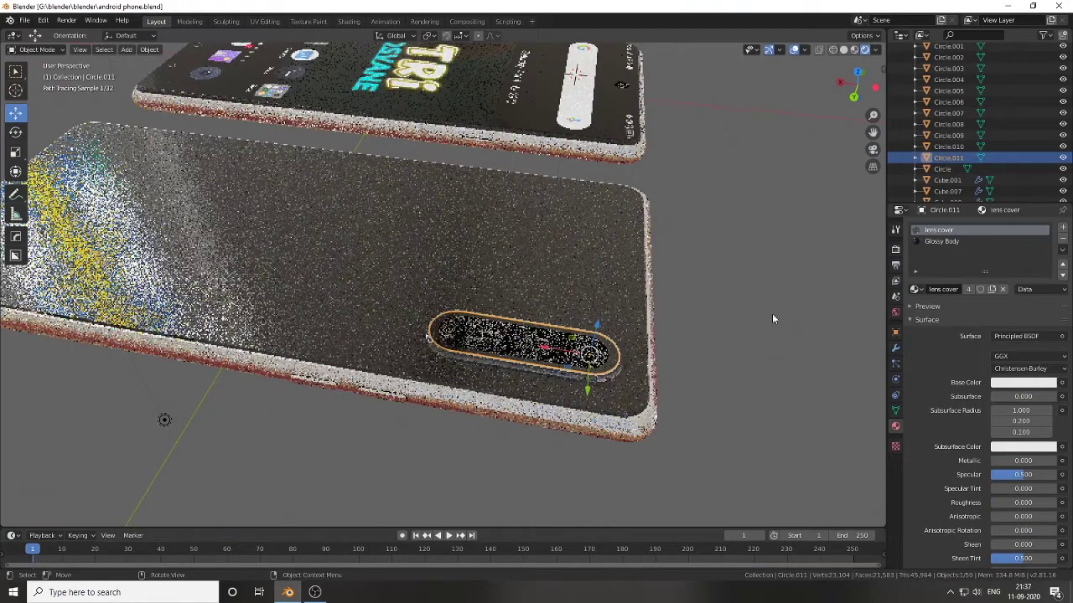
click(772, 318)
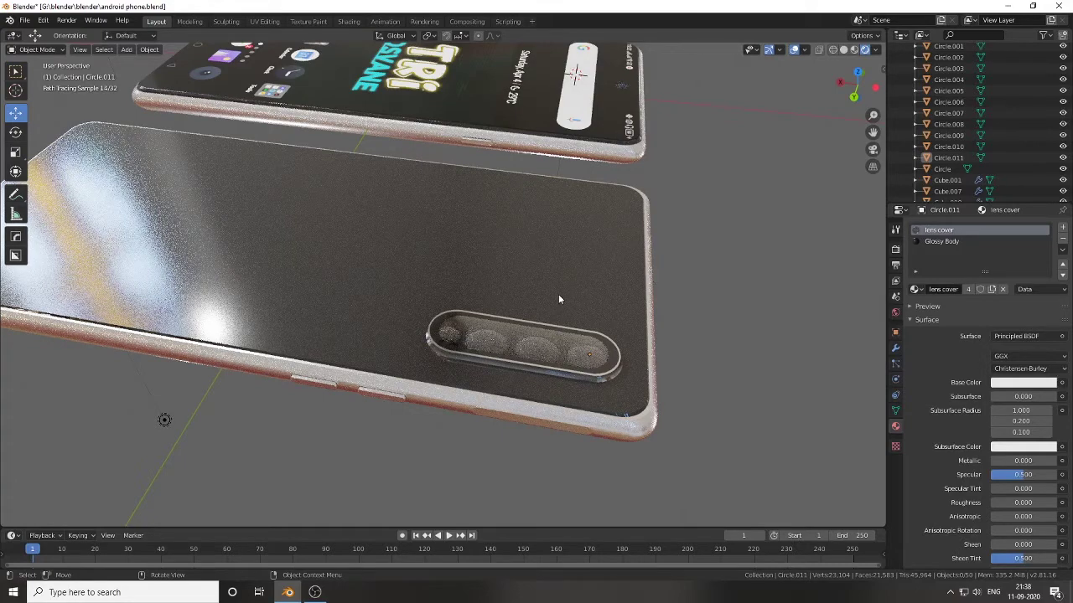
middle_drag(559, 299, 615, 230)
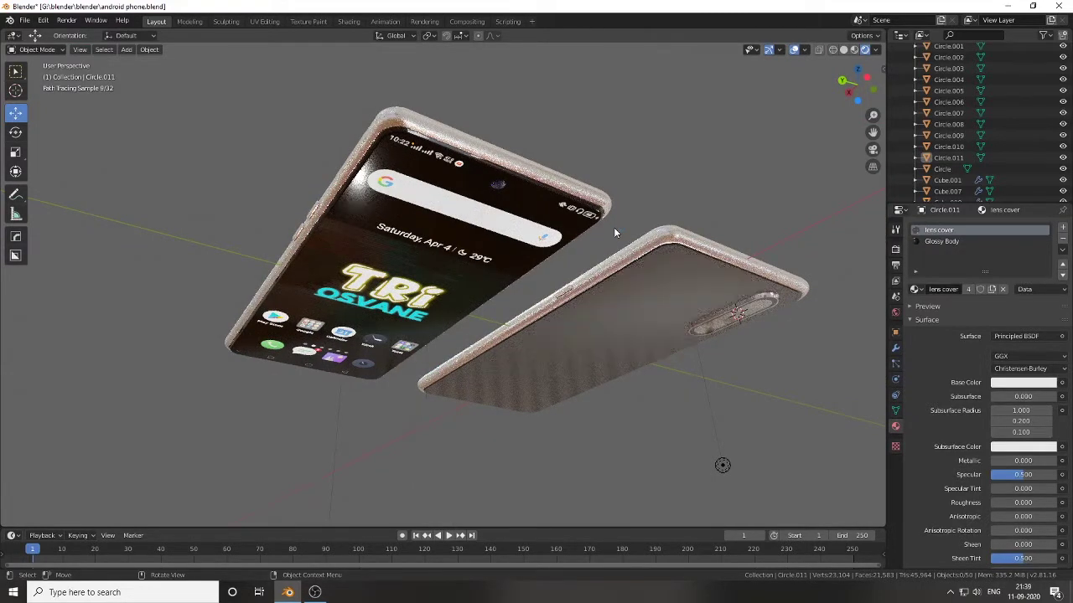
Step: Return to solid shading and look straight at the phone's back orthographically
key(z)
scroll(537, 250, up, 5)
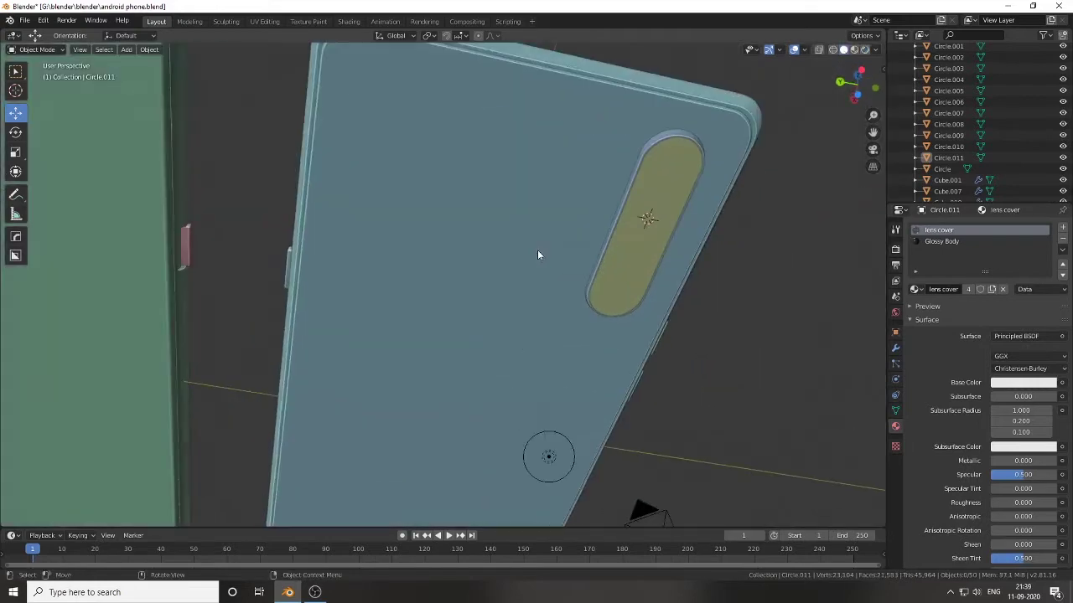
mouse_move(537, 250)
middle_down()
mouse_move(640, 158)
mouse_move(856, 90)
middle_up()
key(KP_5)
click(855, 90)
Step: Select the camera bump parts in see-through mode, placing the 3D cursor above the bump
drag(342, 166, 502, 284)
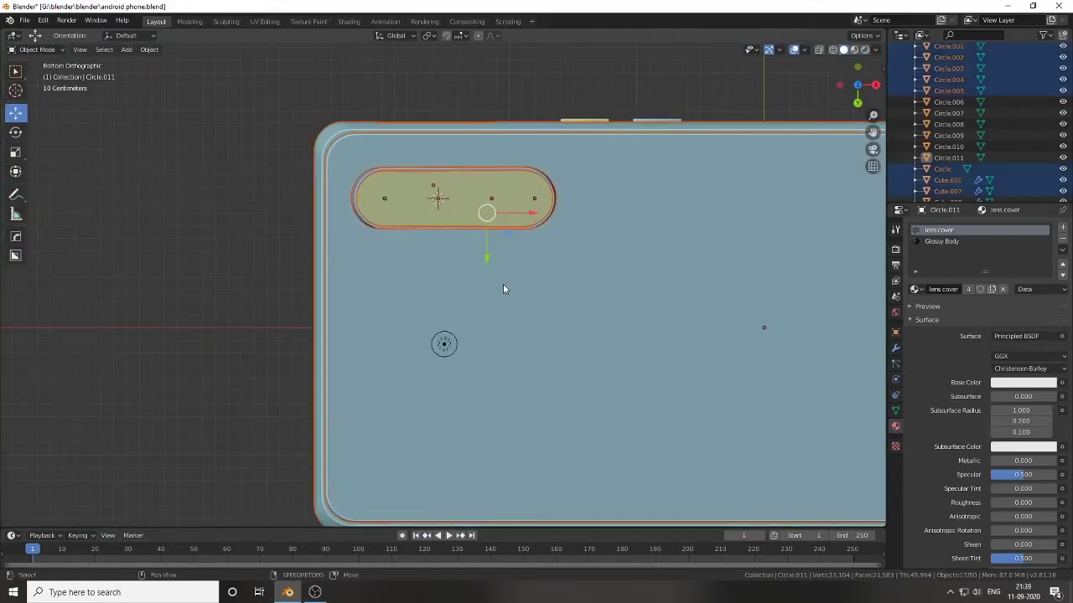
key(alt+z)
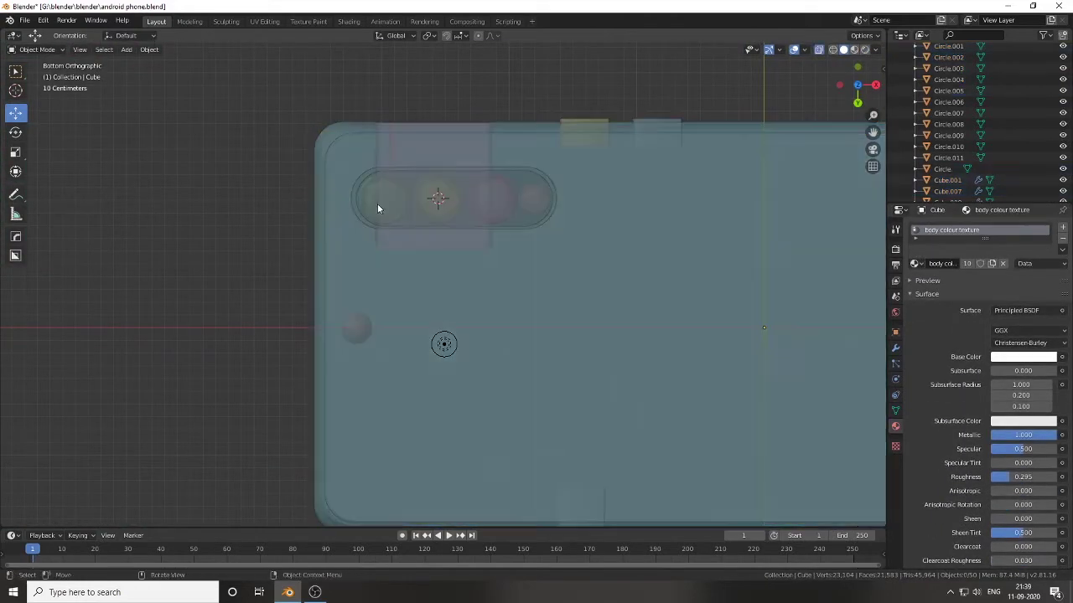
drag(347, 162, 573, 259)
shift+right_click(491, 147)
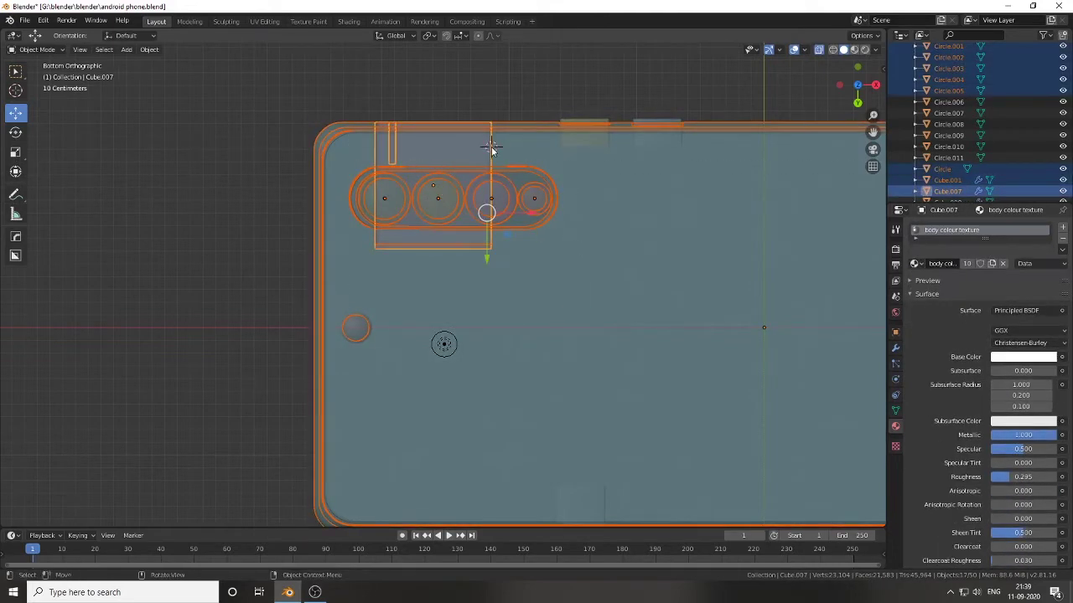
shift+click(327, 131)
scroll(348, 261, up, 3)
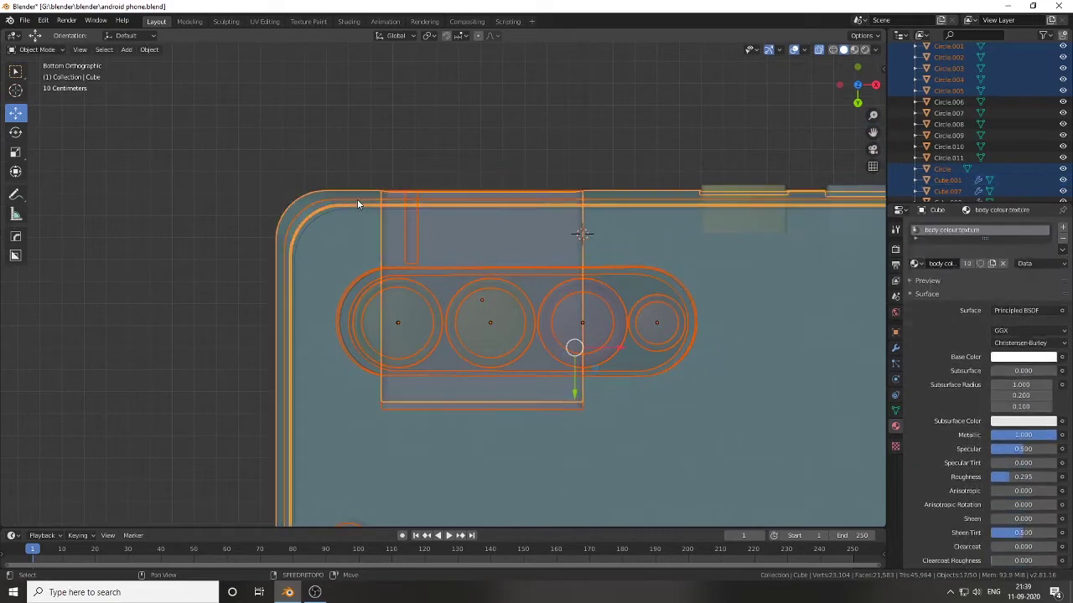
click(383, 188)
scroll(494, 264, down, 2)
key(ctrl+z)
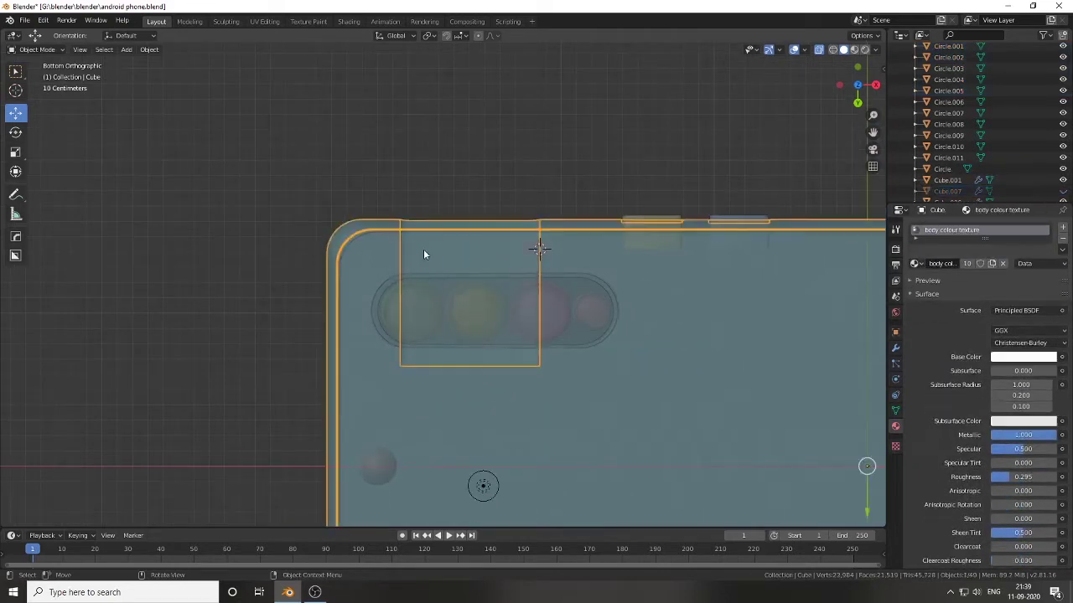
key(ctrl+shift+z)
Step: Select the capsule, lens circles and phone body around the camera bump
click(612, 294)
scroll(588, 318, up, 2)
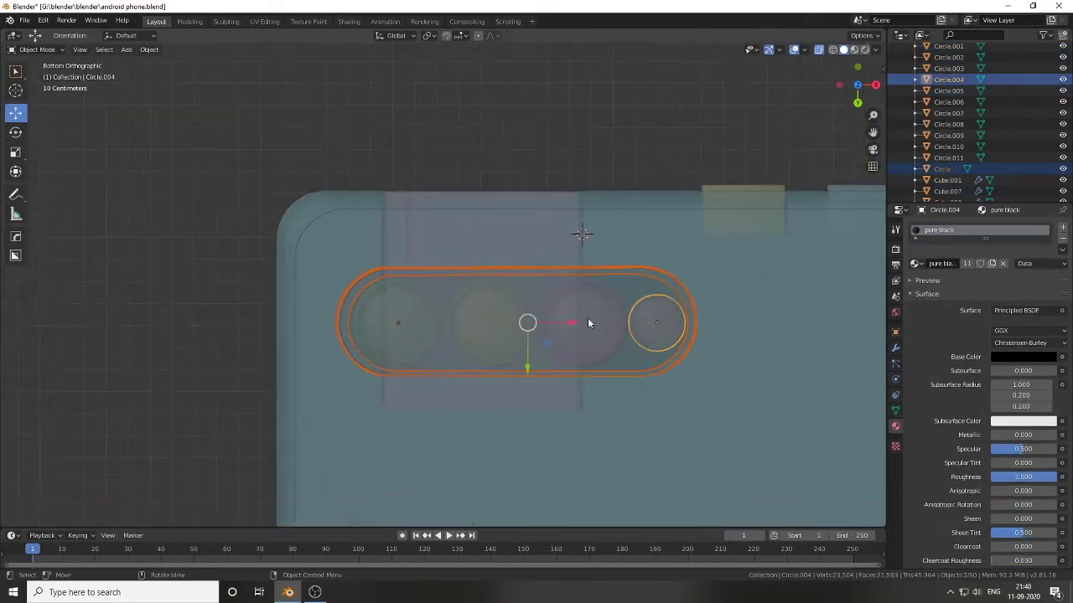
shift+middle_drag(587, 318, 586, 249)
shift+click(595, 251)
shift+click(597, 242)
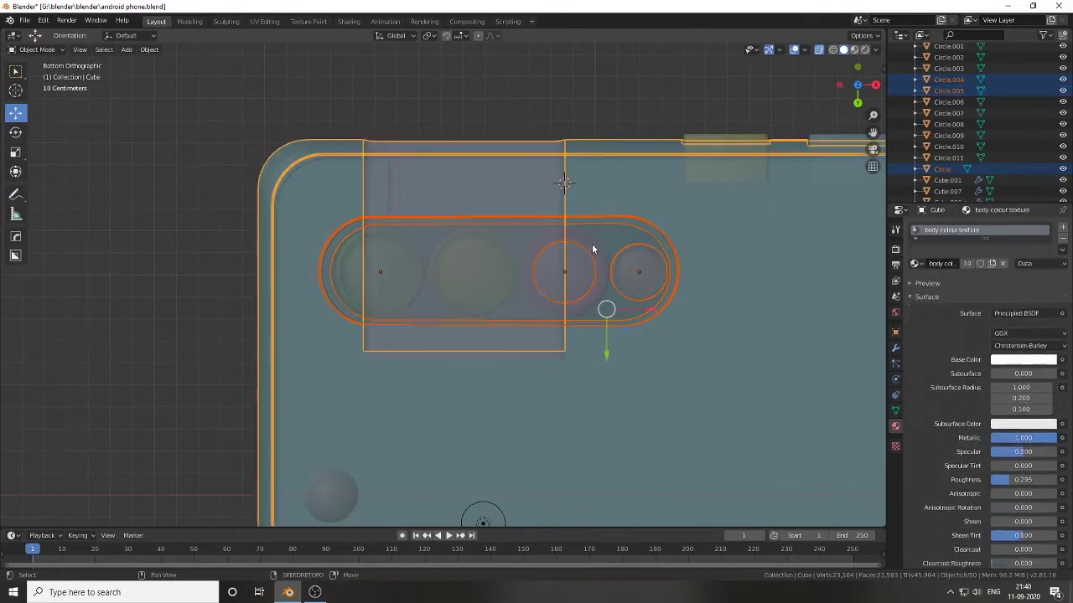
scroll(578, 239, up, 1)
key(w)
scroll(503, 271, up, 1)
scroll(482, 269, down, 4)
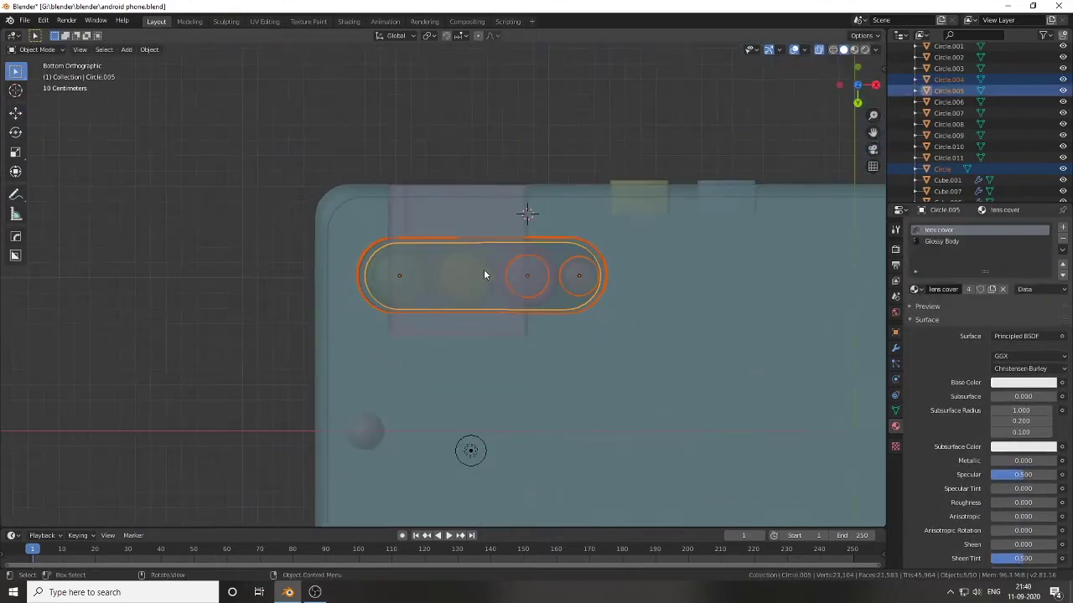
scroll(483, 269, down, 1)
Step: Hide the body and cutter cube, then move the capsule and lens circles into a new 'lens' collection
key(h)
key(h)
key(b)
drag(358, 239, 589, 330)
key(m)
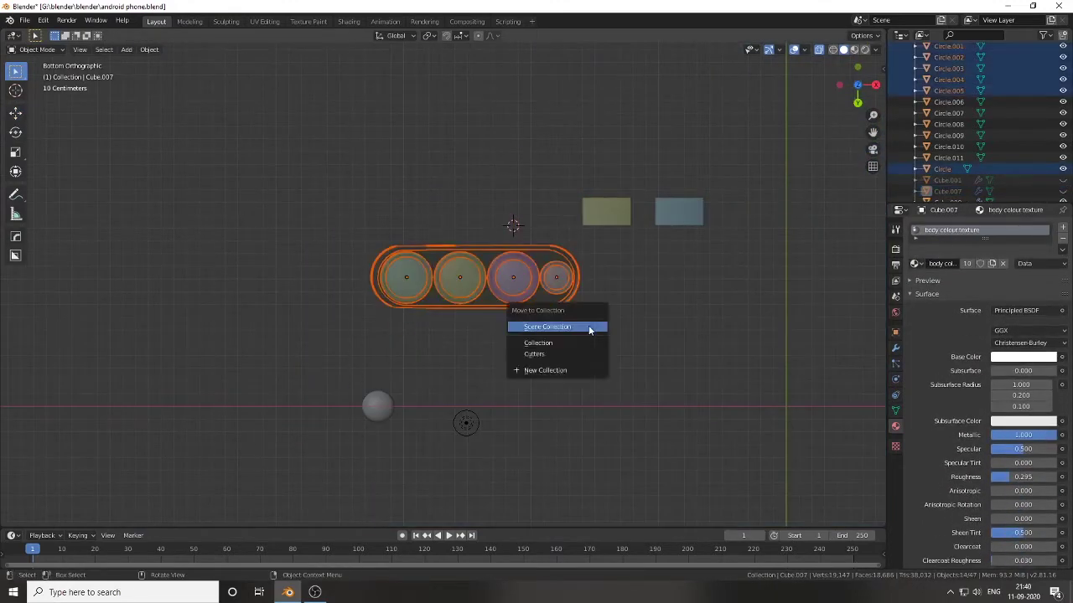
click(586, 371)
Step: Reveal all hidden objects and exclude the Cutters collection from the scene
key(alt+h)
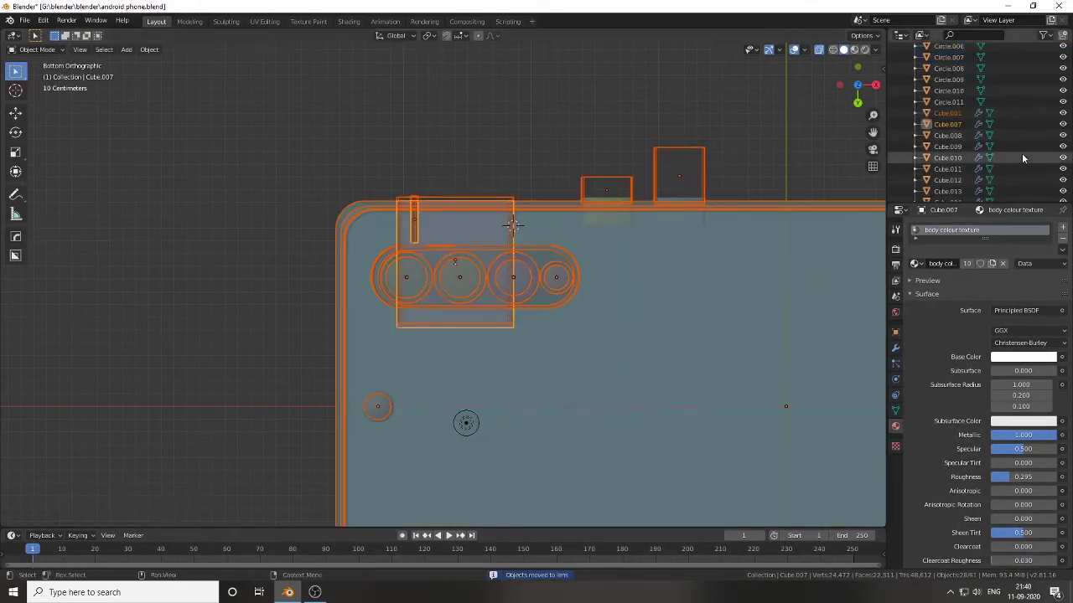
key(h)
key(alt+h)
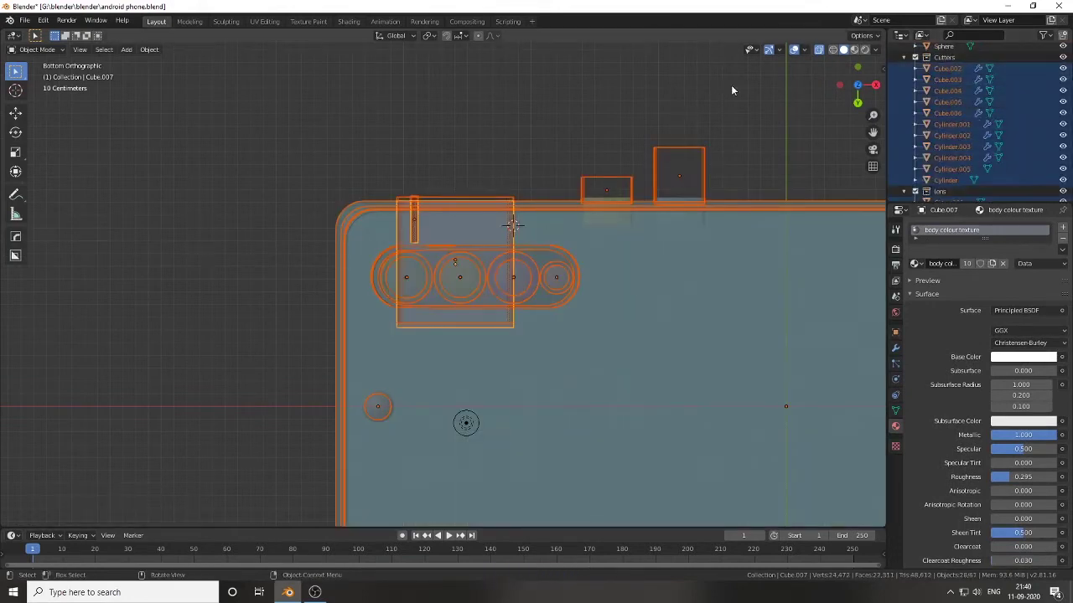
click(916, 57)
scroll(945, 134, down, 3)
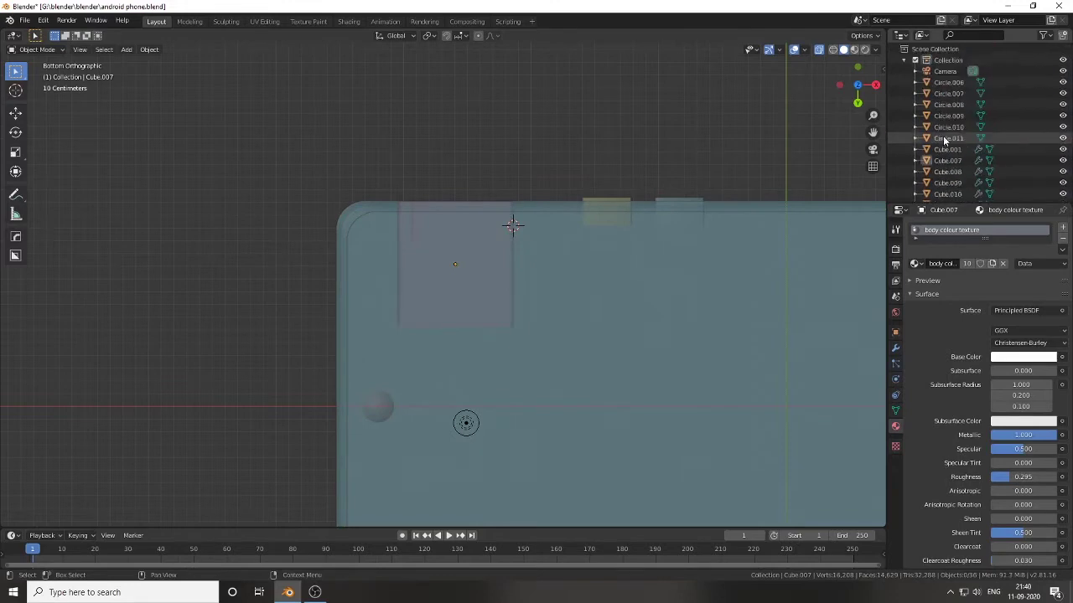
middle_drag(592, 195, 543, 251)
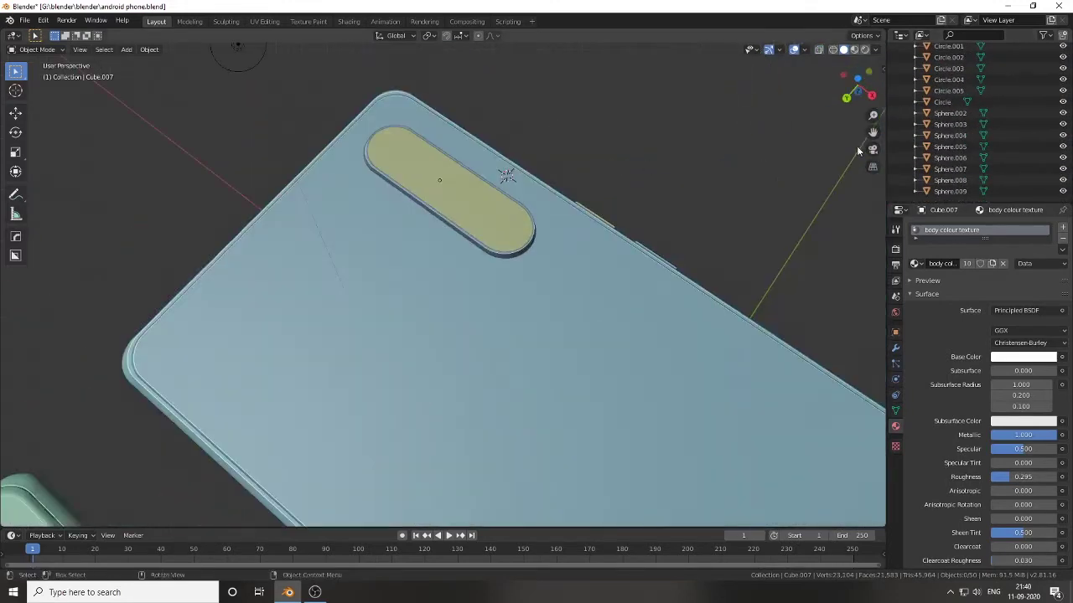
Step: Slide the camera bump and lens parts to the other end of the phone's back
drag(1023, 191, 837, 107)
click(836, 108)
click(15, 112)
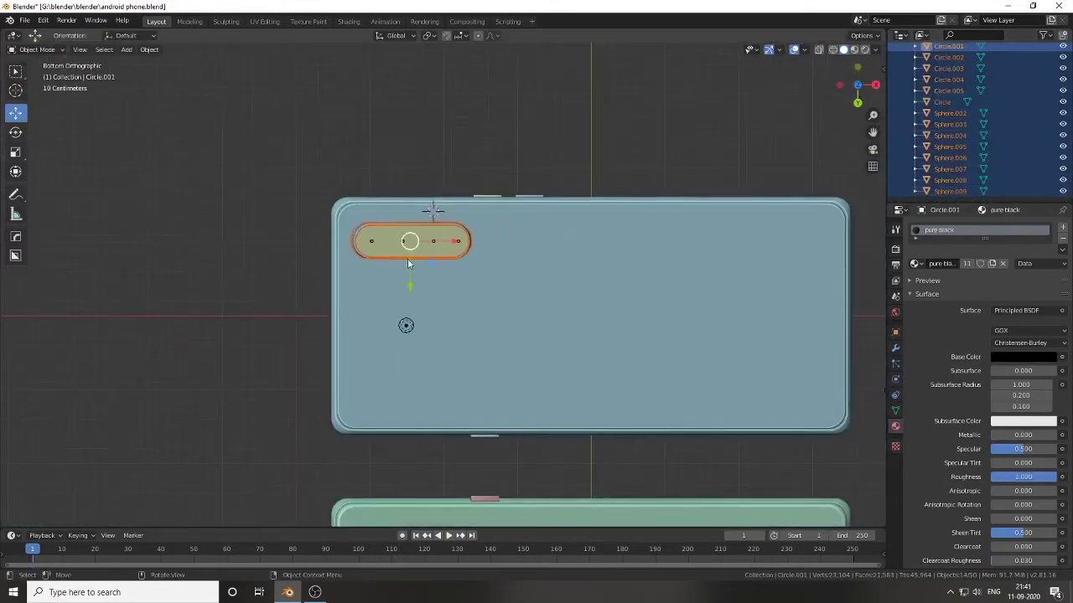
drag(408, 286, 410, 435)
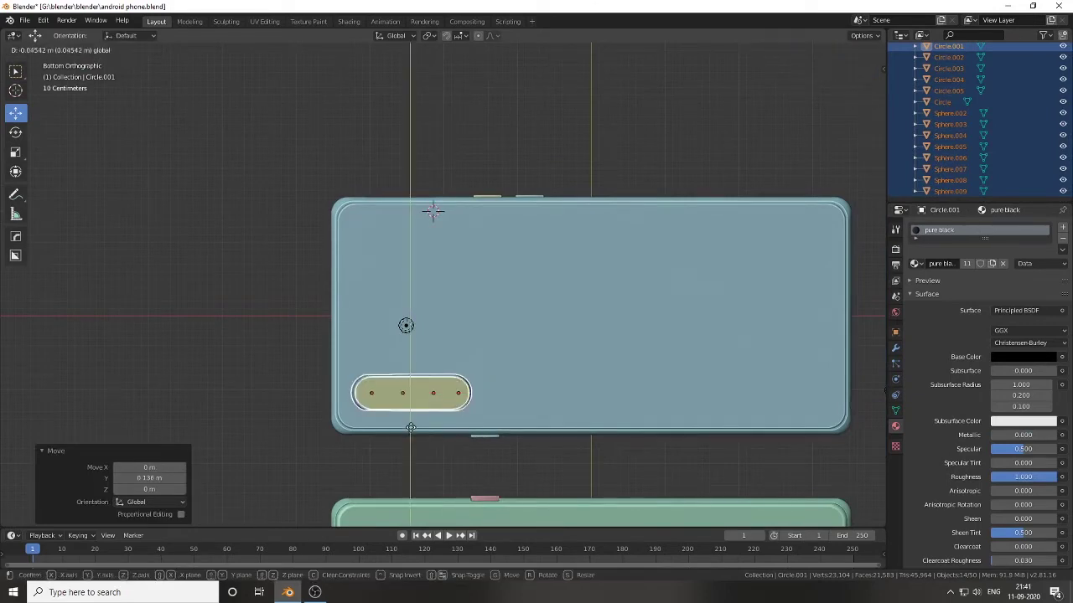
click(410, 428)
Step: Delete the green duplicate phone and all of its parts
middle_drag(446, 355, 351, 406)
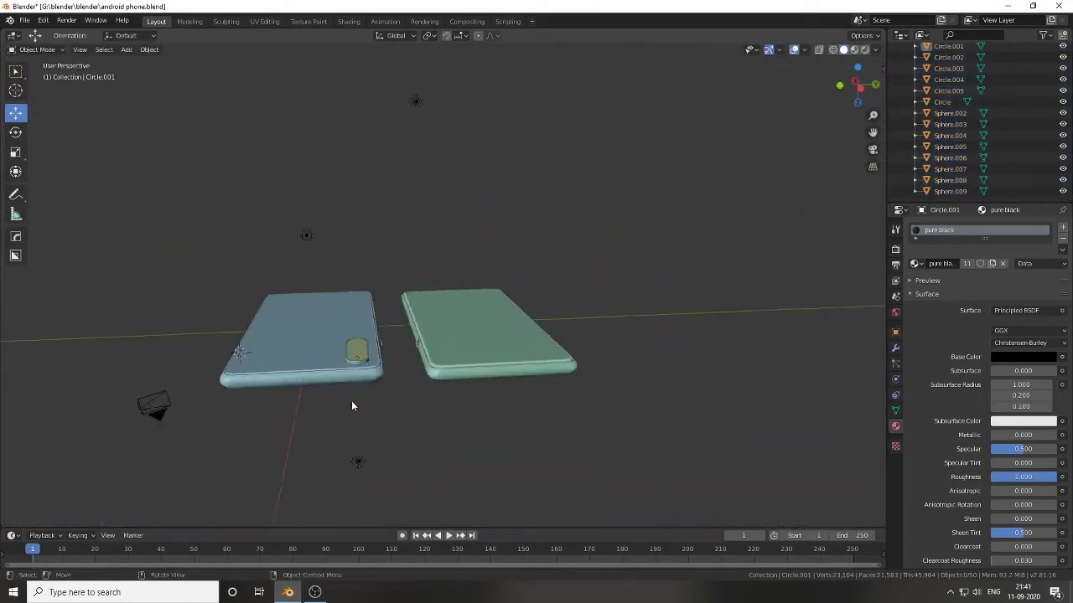
drag(414, 232, 575, 383)
key(Delete)
Step: Duplicate every part of the blue phone and slide the copy away from it
mouse_move(575, 383)
middle_down()
mouse_move(422, 253)
mouse_move(501, 510)
mouse_move(727, 474)
mouse_move(498, 385)
middle_up()
drag(335, 221, 758, 446)
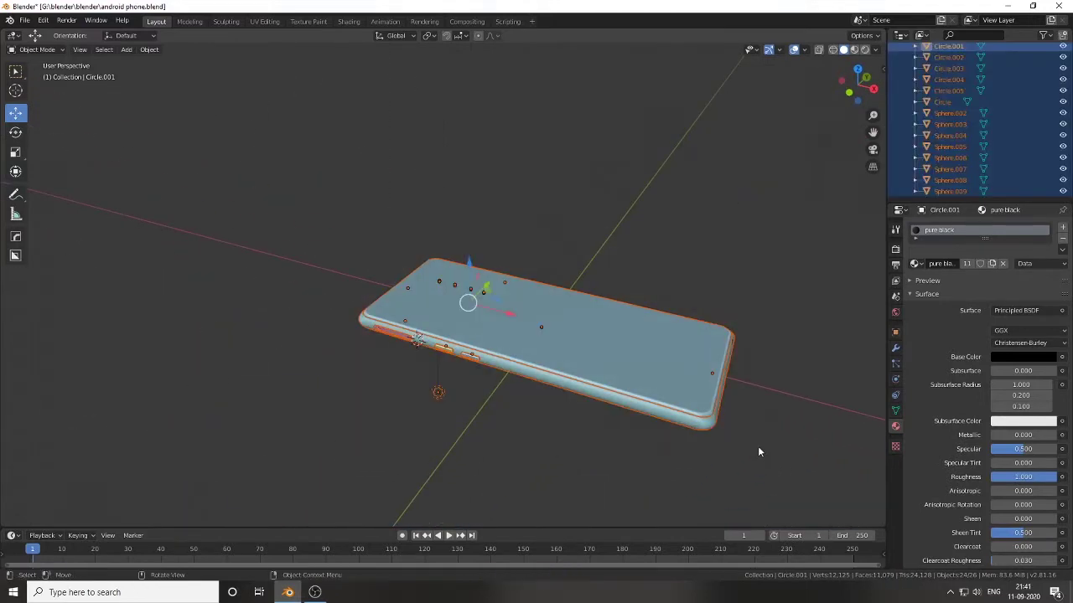
key(shift+d)
key(Escape)
middle_drag(758, 452, 230, 257)
key(g)
key(y)
click(175, 228)
Step: Rotate the copy around X and position it along Y beside the blue phone
key(r)
key(x)
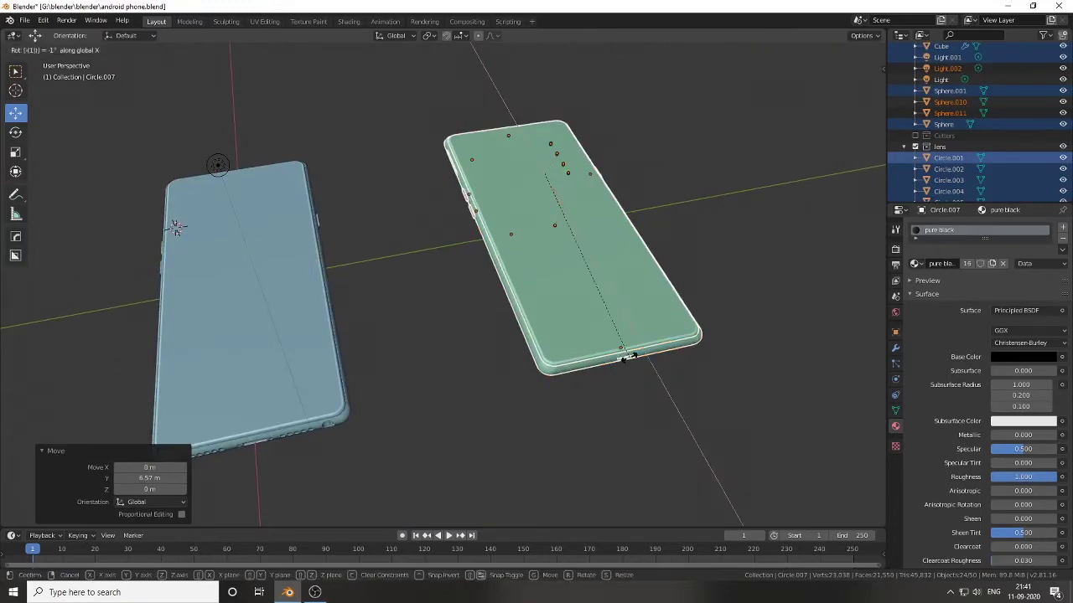
click(587, 181)
key(g)
key(y)
key(Return)
Step: Check both phones from the side and in rendered shading, then save the file
mouse_move(470, 252)
middle_down()
mouse_move(347, 272)
mouse_move(451, 302)
mouse_move(295, 336)
middle_up()
key(KP_3)
click(442, 319)
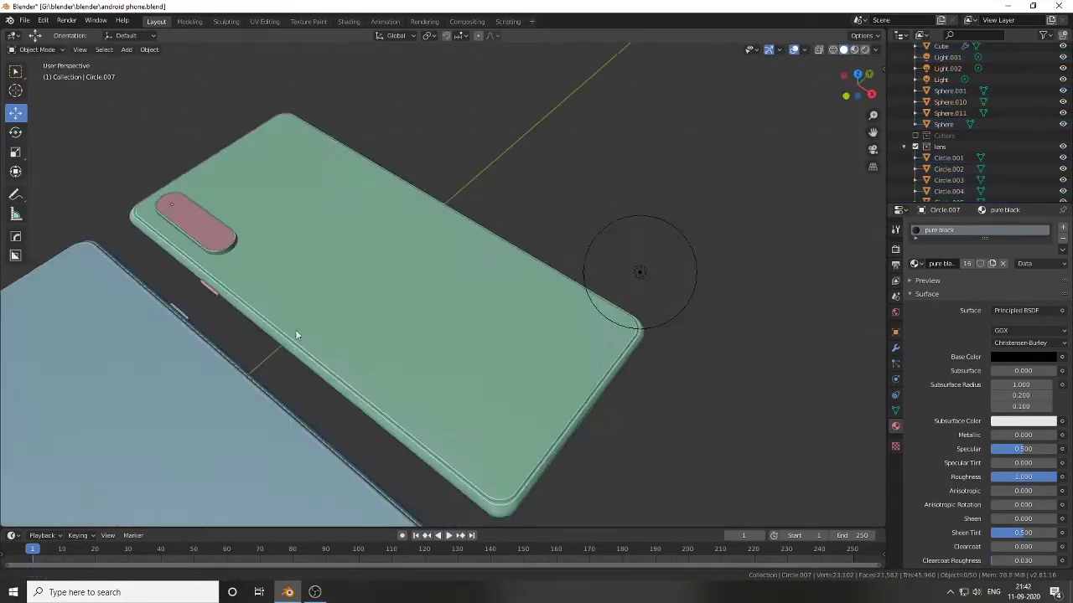
scroll(295, 335, down, 4)
key(z)
click(621, 185)
key(ctrl+s)
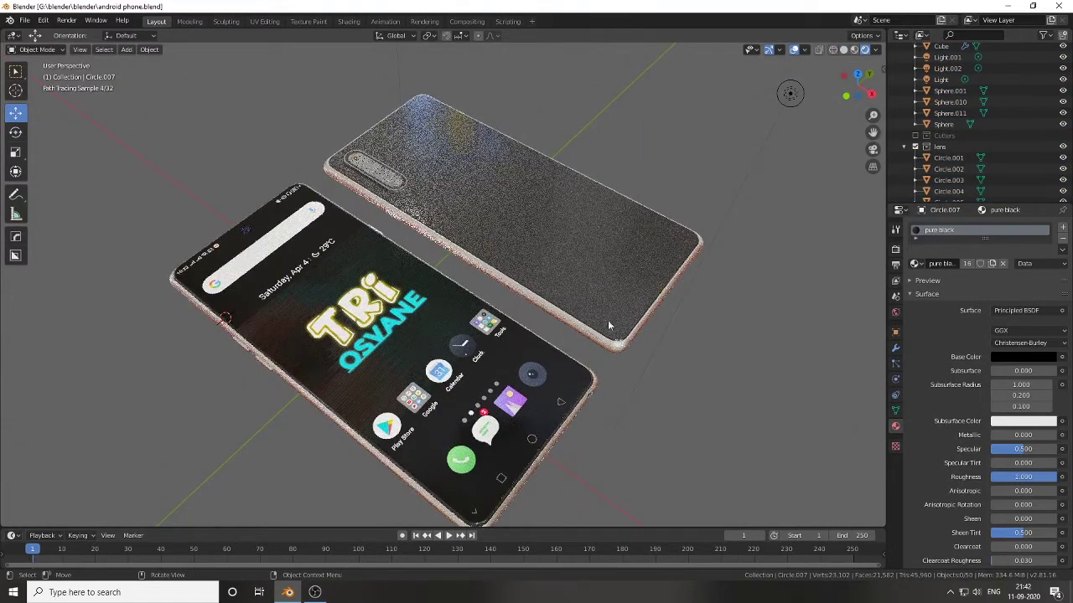
key(z)
middle_drag(608, 320, 252, 193)
key(ctrl+KP_7)
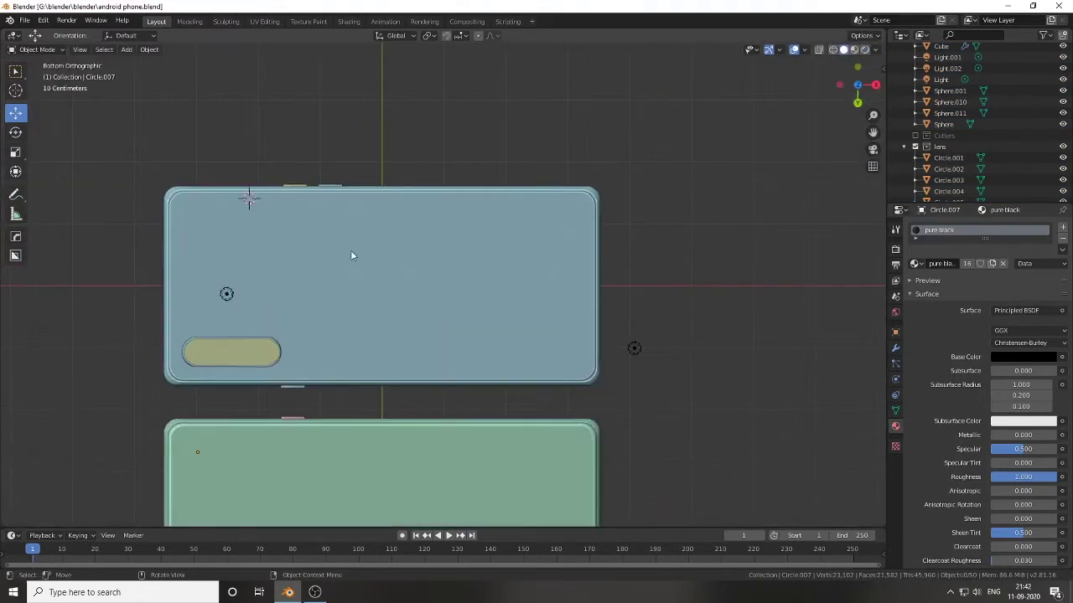
Step: Add a text object, rotate it around Z, mirror it and flip it 180° around Y
key(shift+a)
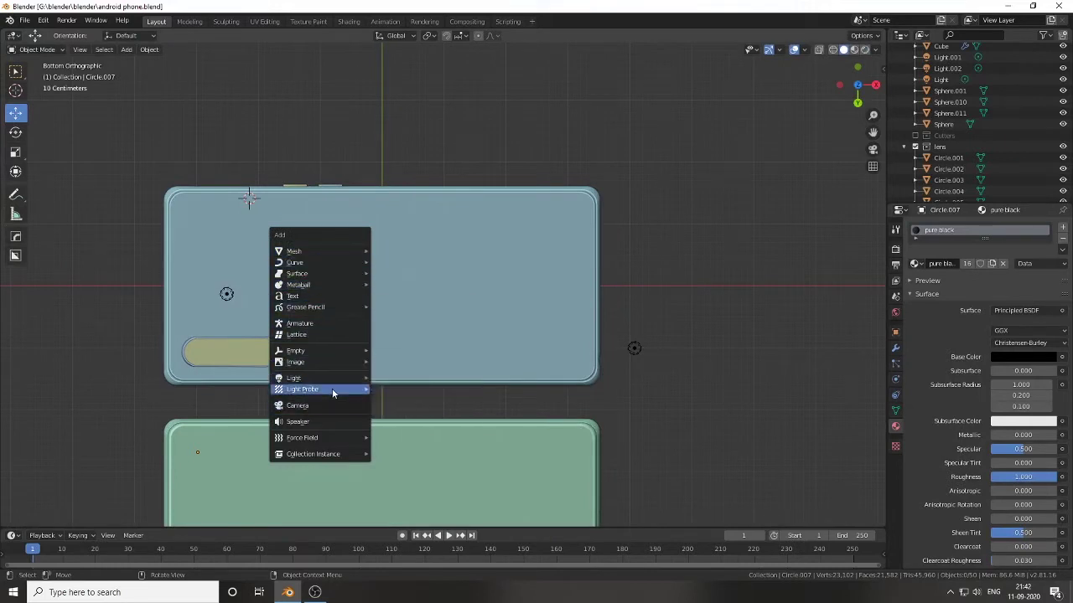
click(331, 297)
key(r)
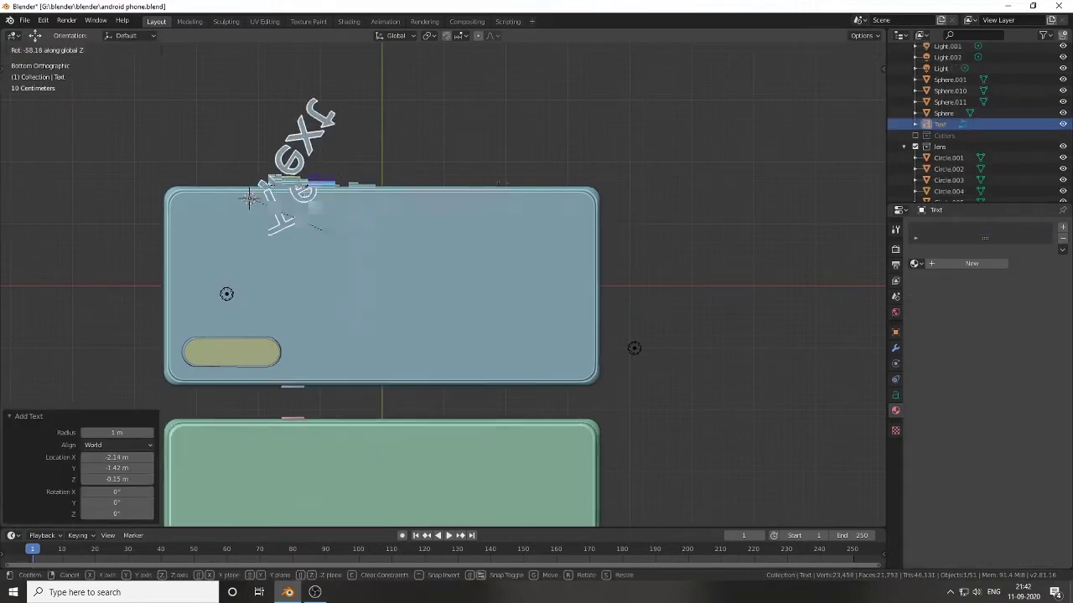
click(205, 231)
middle_drag(209, 252, 271, 349)
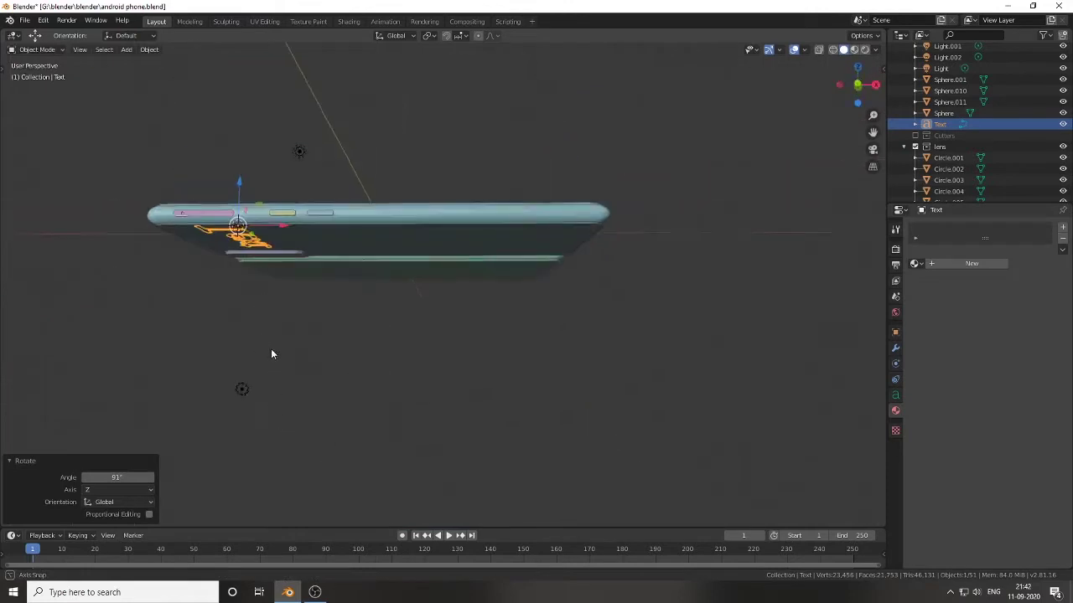
right_click(264, 352)
click(310, 341)
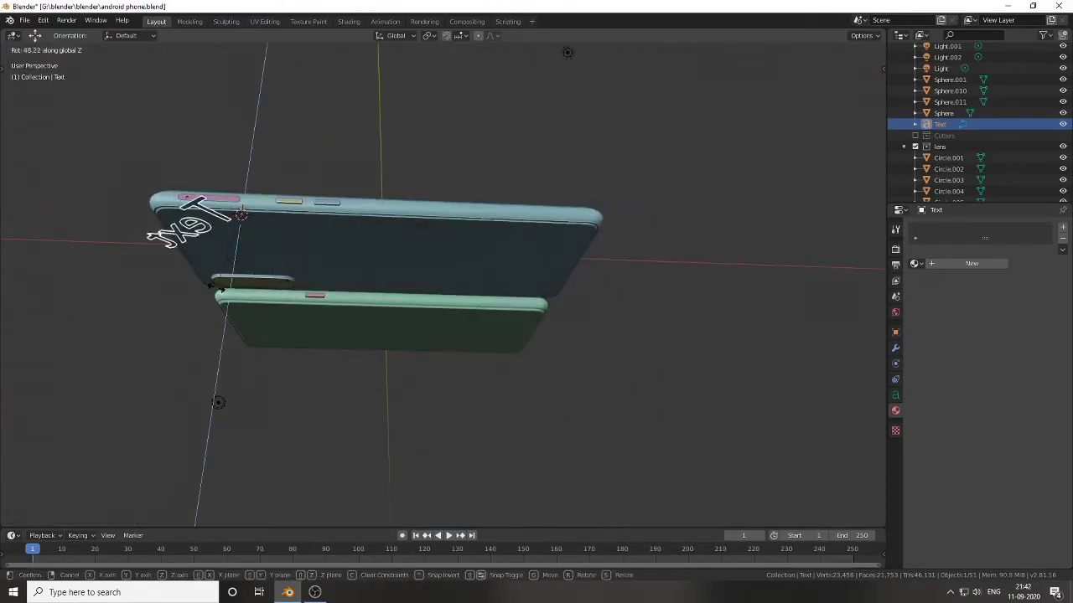
text(180)
key(Return)
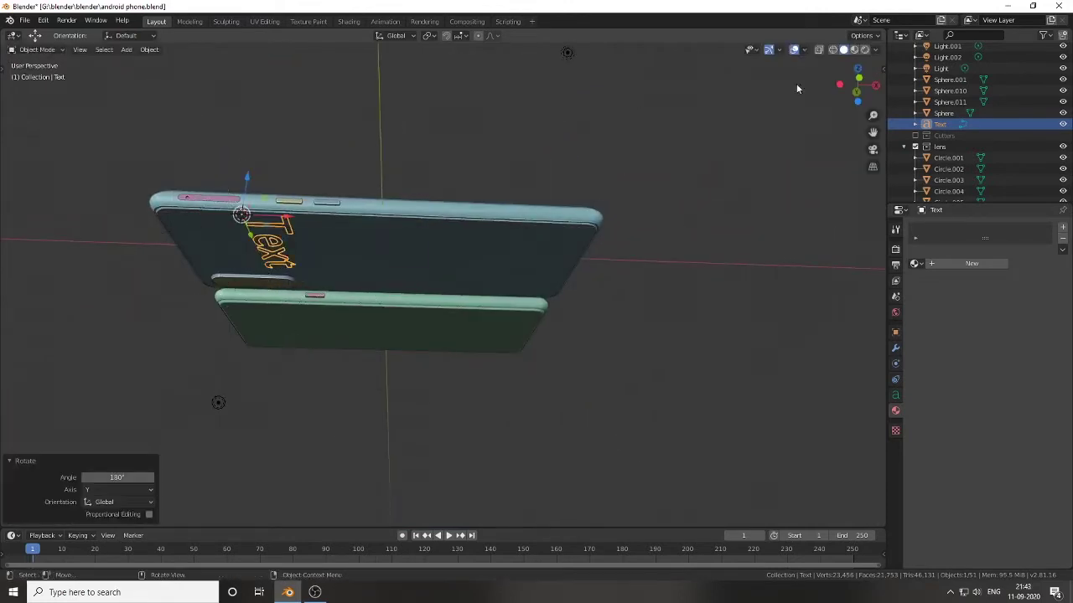
Step: Set the text's rotation to 0 facing the back and replace 'Text' with TriOsvaNe
click(856, 101)
text(18)
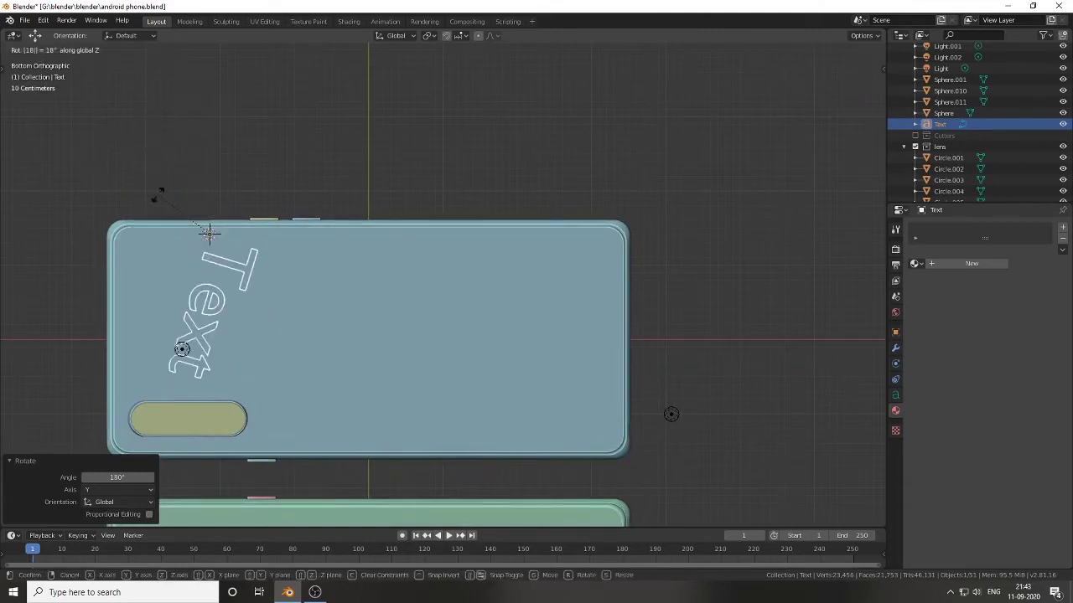
text(0)
key(Return)
key(Tab)
key(BackSpace)
key(BackSpace)
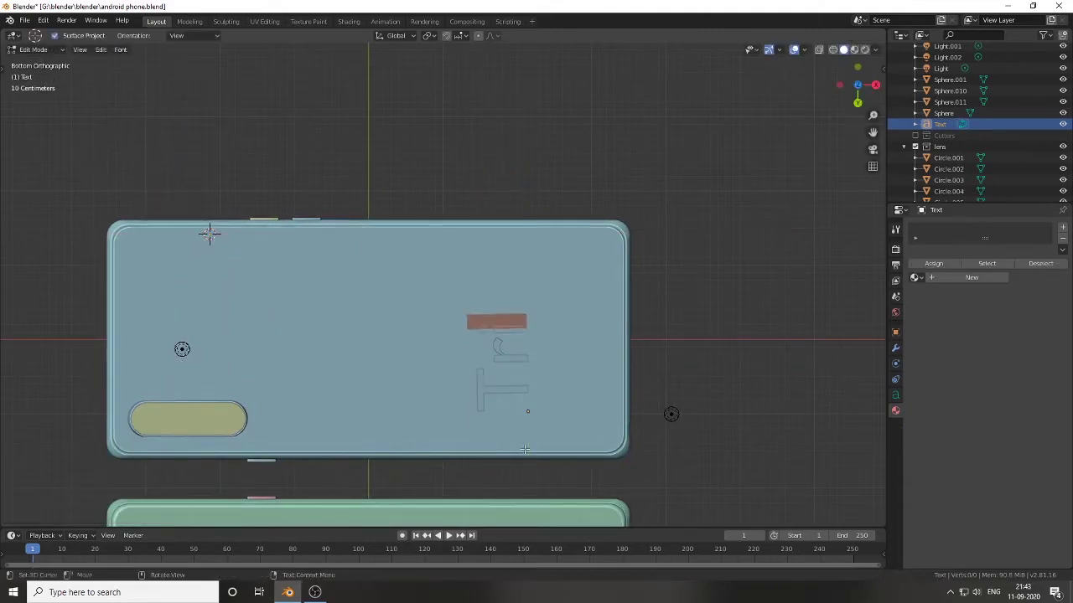
key(Tab)
Step: Shrink the lettering to about a third and position it on the phone's back
key(s)
click(531, 426)
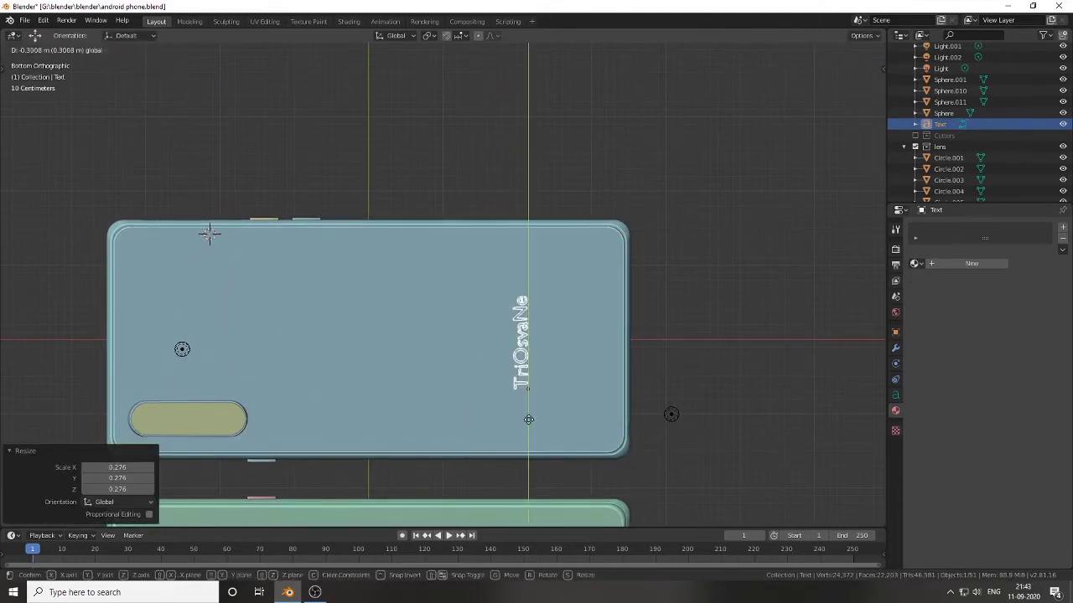
key(g)
scroll(795, 364, up, 3)
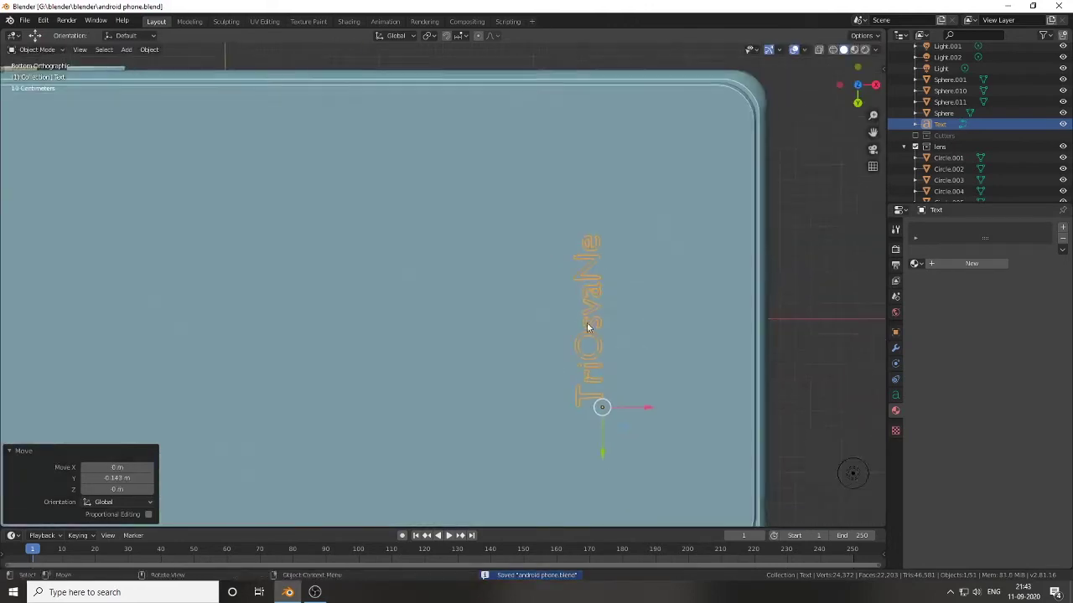
mouse_move(794, 364)
middle_down()
mouse_move(677, 275)
mouse_move(587, 377)
middle_up()
click(895, 394)
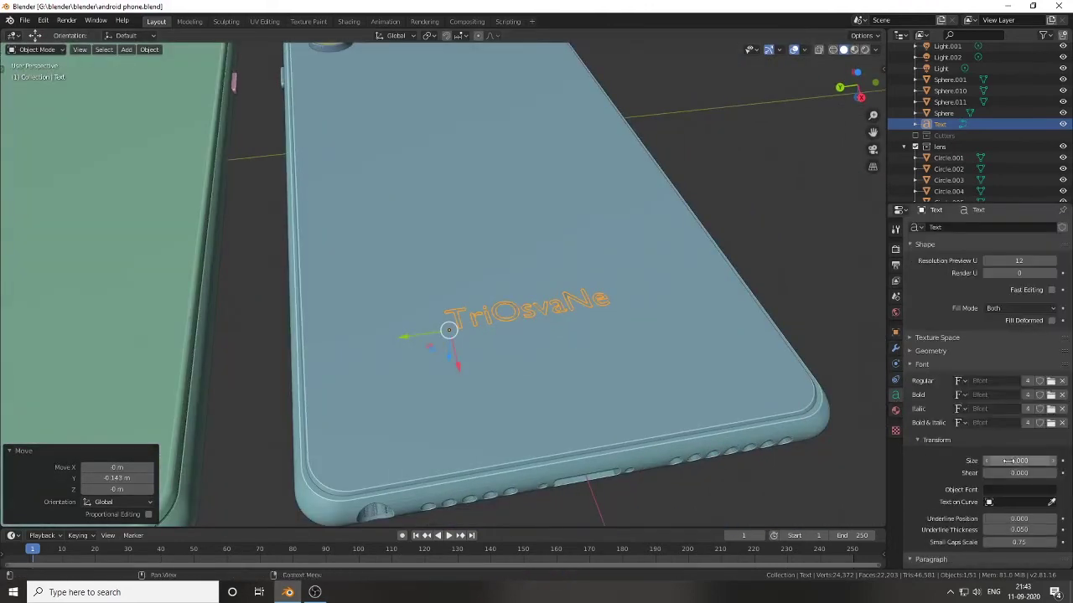
Step: Extrude the TriOsvaNe lettering 0.07 m and raise it 0.0159 m onto the back
click(922, 364)
scroll(1009, 488, down, 1)
scroll(1009, 488, down, 1)
scroll(1009, 495, up, 2)
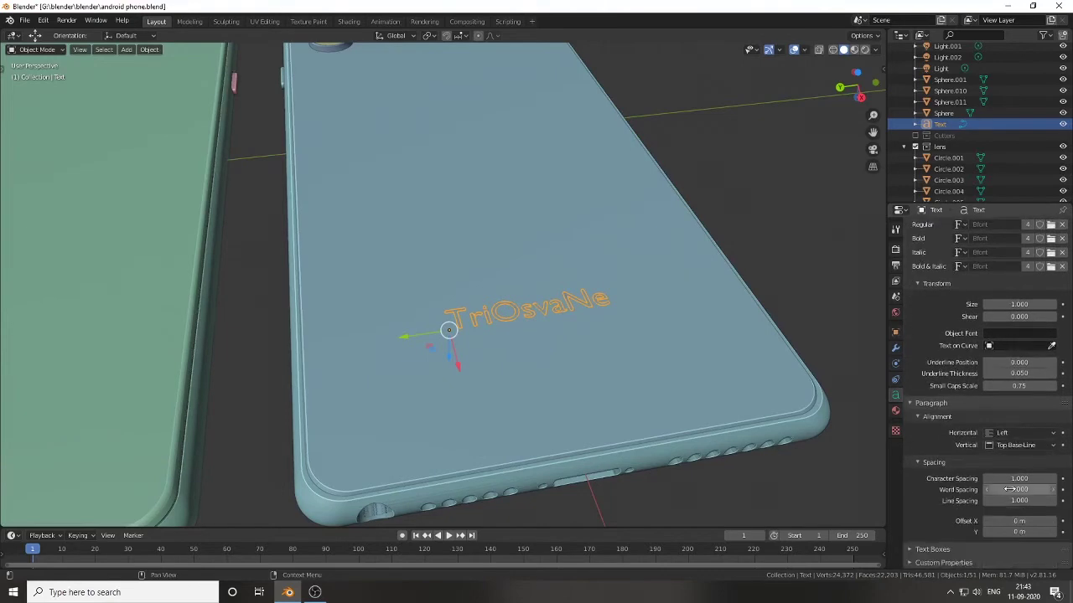
scroll(1009, 495, up, 3)
scroll(1009, 495, up, 1)
mouse_move(537, 352)
middle_down()
mouse_move(465, 385)
mouse_move(510, 319)
middle_up()
scroll(465, 386, up, 3)
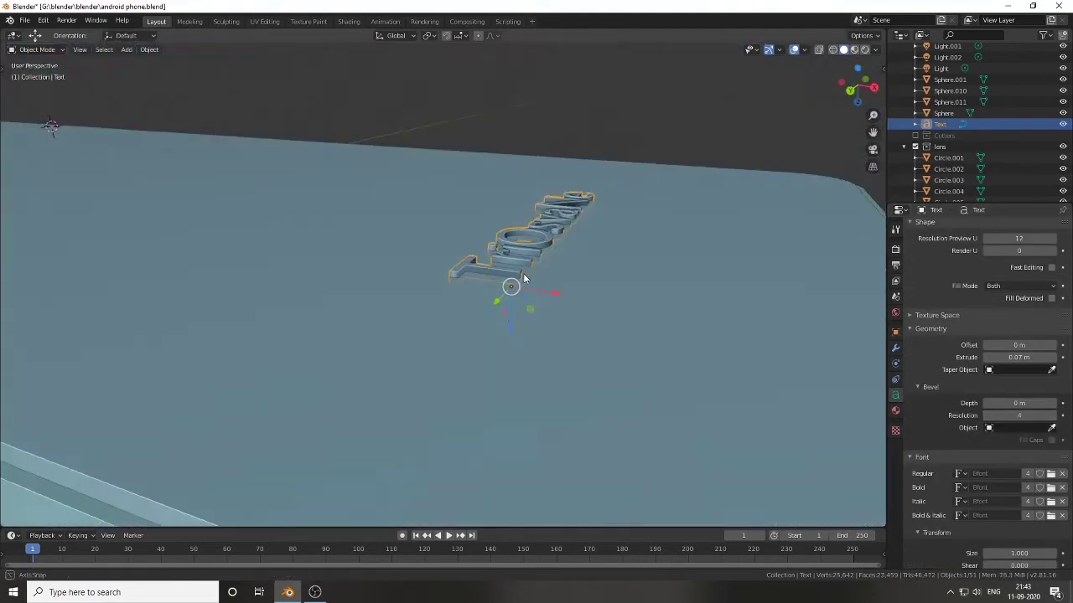
key(g)
key(z)
click(513, 323)
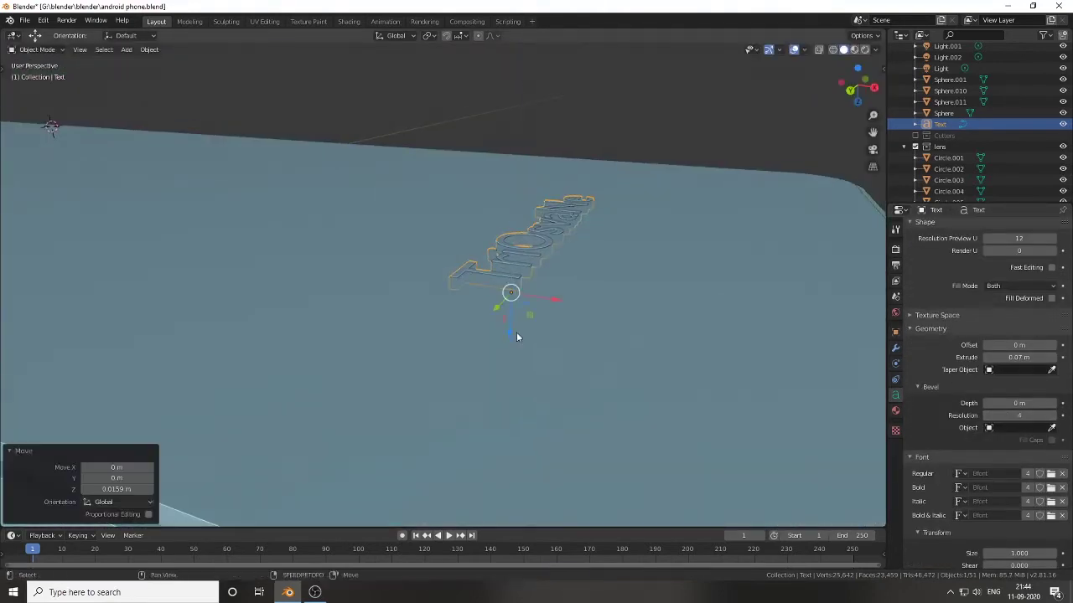
Step: Give the lettering the 'pure metal' material, preview it rendered, and save
click(895, 411)
click(916, 263)
click(964, 333)
scroll(595, 266, down, 5)
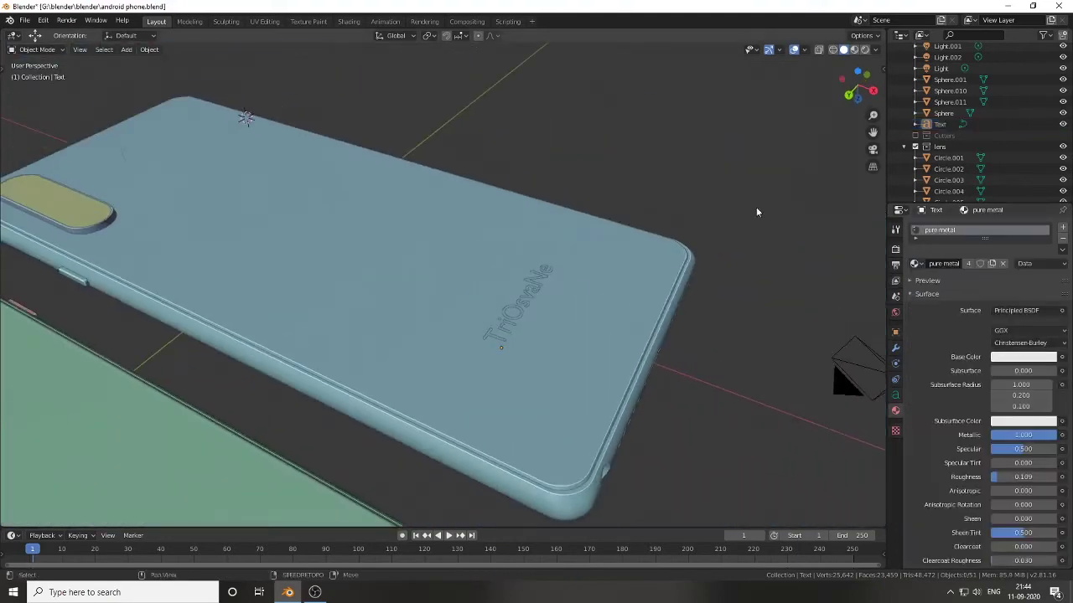
key(z)
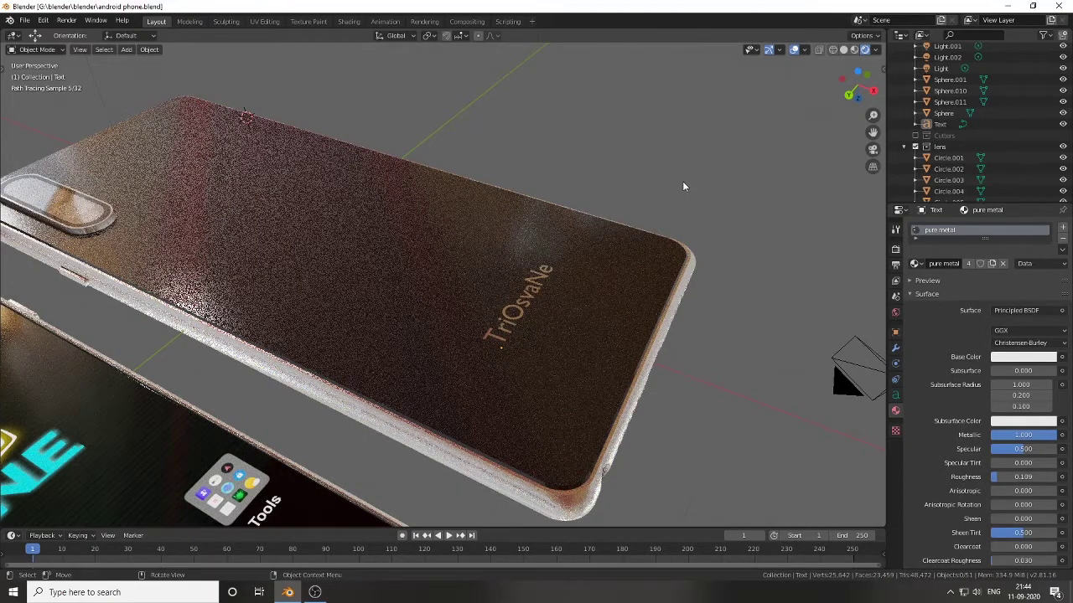
click(445, 251)
key(ctrl+s)
Step: Snap the 3D cursor onto the phone body's back
mouse_move(445, 251)
middle_down()
mouse_move(593, 331)
mouse_move(705, 272)
middle_up()
key(Tab)
key(shift+s)
click(588, 252)
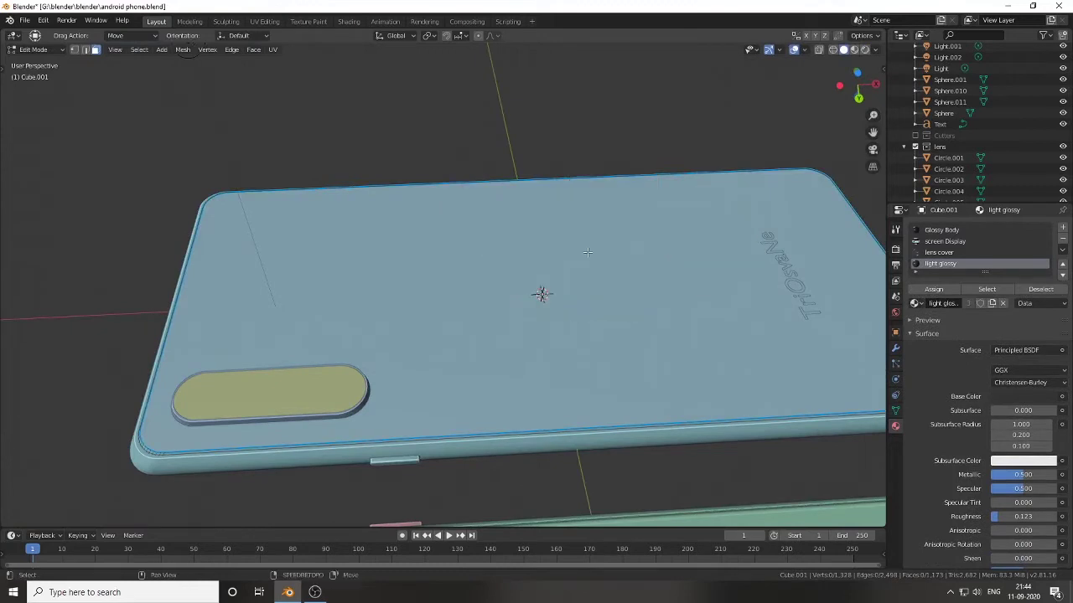
key(Tab)
Step: Add a small circle mesh and place it beside the camera bump
key(shift+a)
click(579, 220)
key(g)
key(z)
click(611, 277)
key(s)
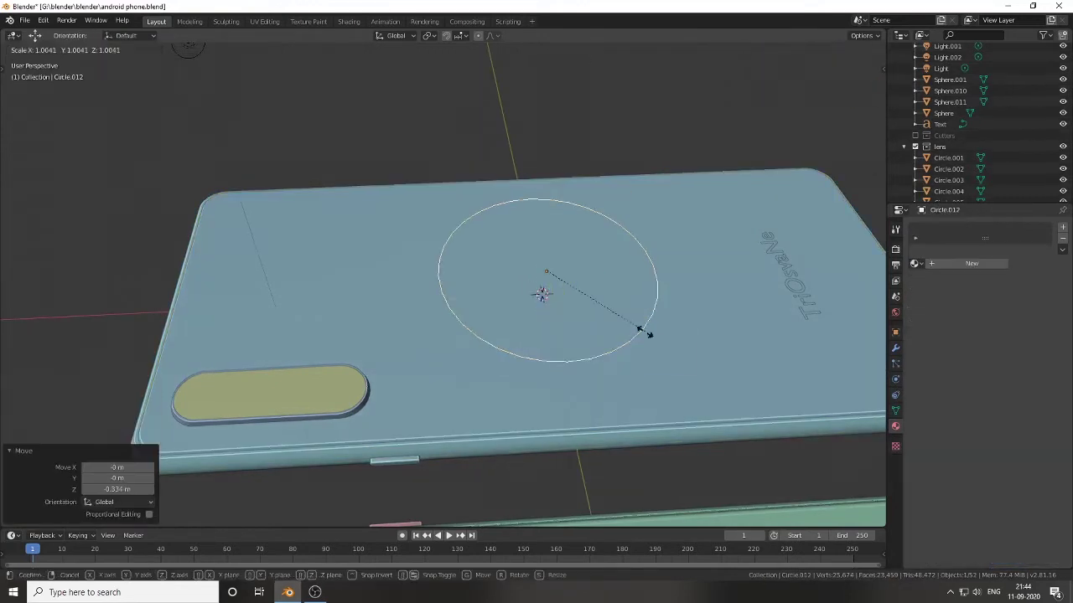
click(430, 394)
key(ctrl+KP_7)
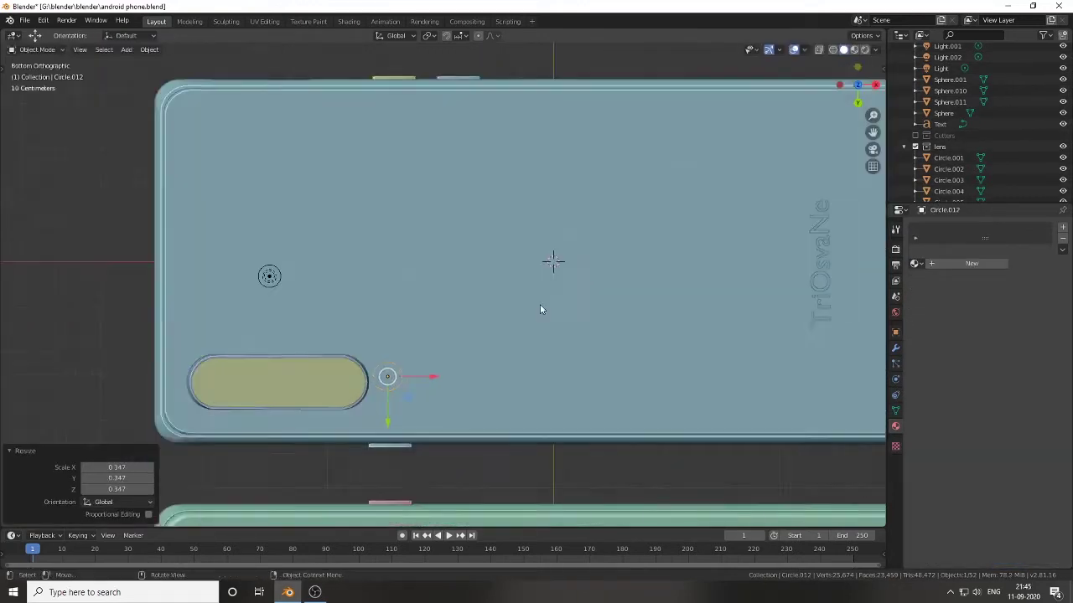
scroll(540, 304, up, 3)
key(g)
click(430, 344)
middle_drag(430, 344, 430, 286)
Step: Extrude the circle into a small cup with a filled base, then save the file
key(Tab)
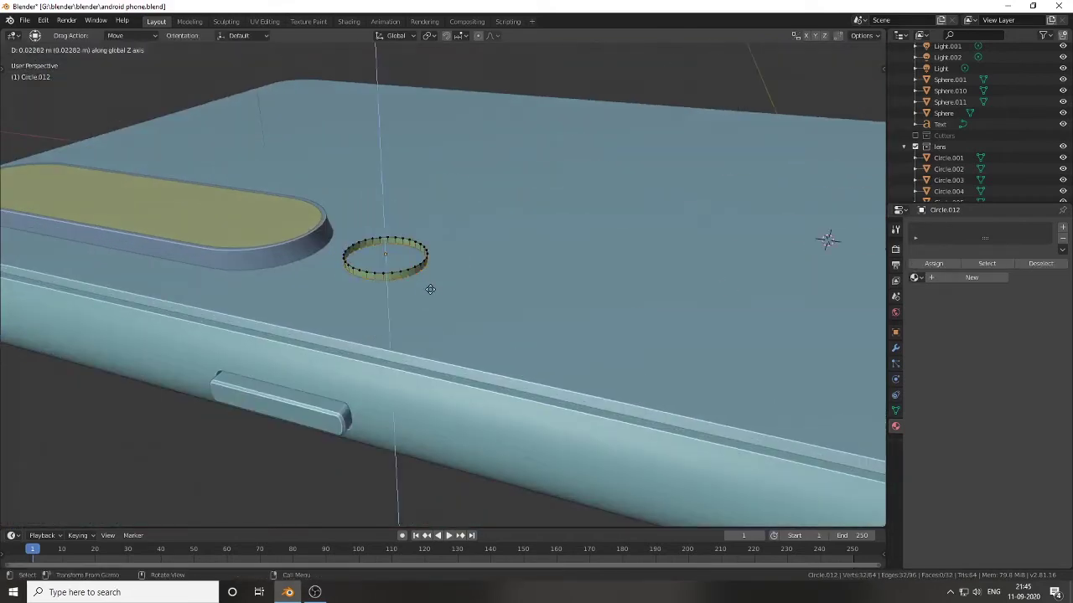
click(430, 289)
scroll(430, 289, up, 2)
scroll(419, 295, up, 2)
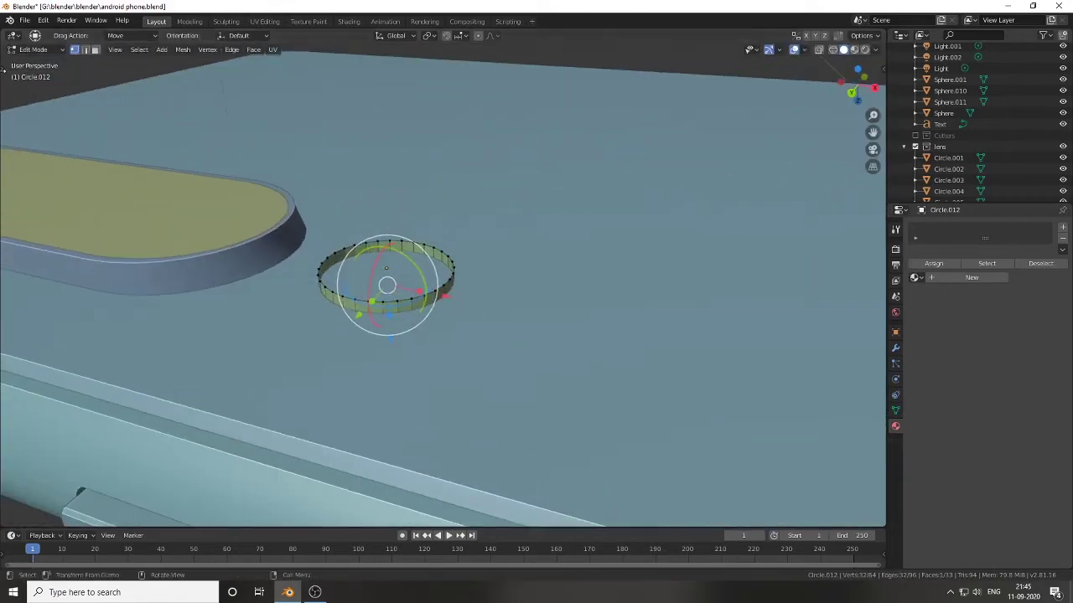
key(e)
key(s)
click(466, 317)
click(466, 328)
key(f)
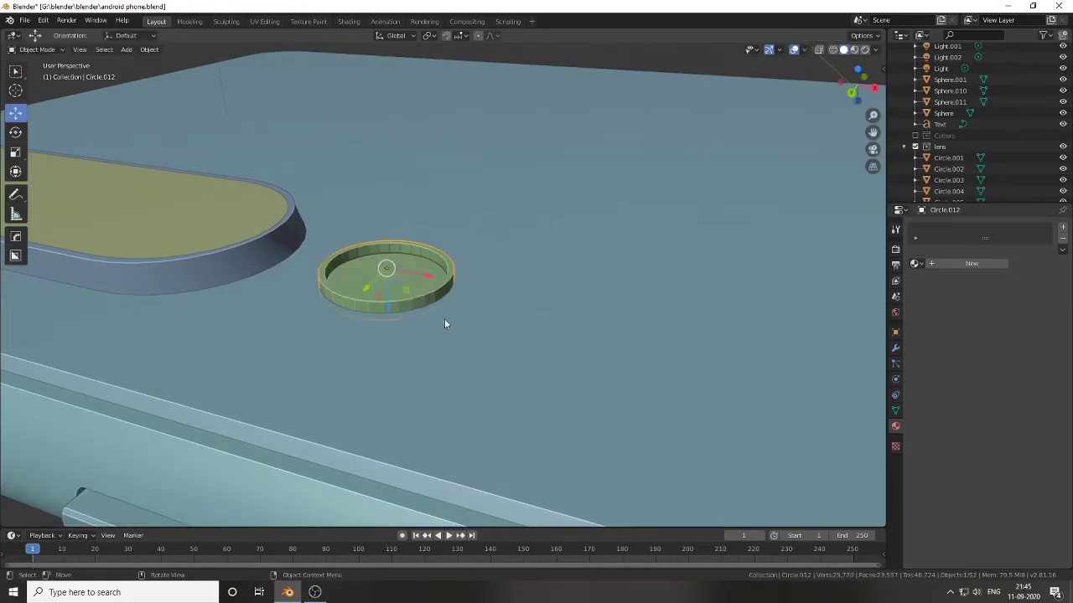
scroll(396, 295, up, 2)
key(Tab)
key(ctrl+s)
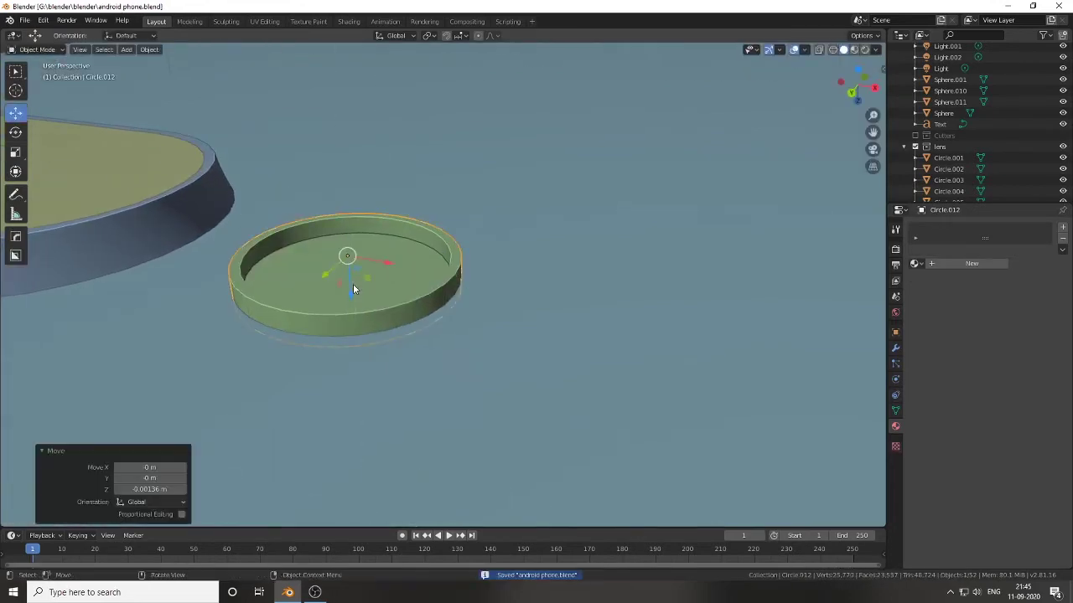
key(Tab)
Step: Inset the disk's floor face repeatedly into concentric rings
key(i)
click(431, 298)
middle_drag(431, 297, 411, 310)
key(shift+r)
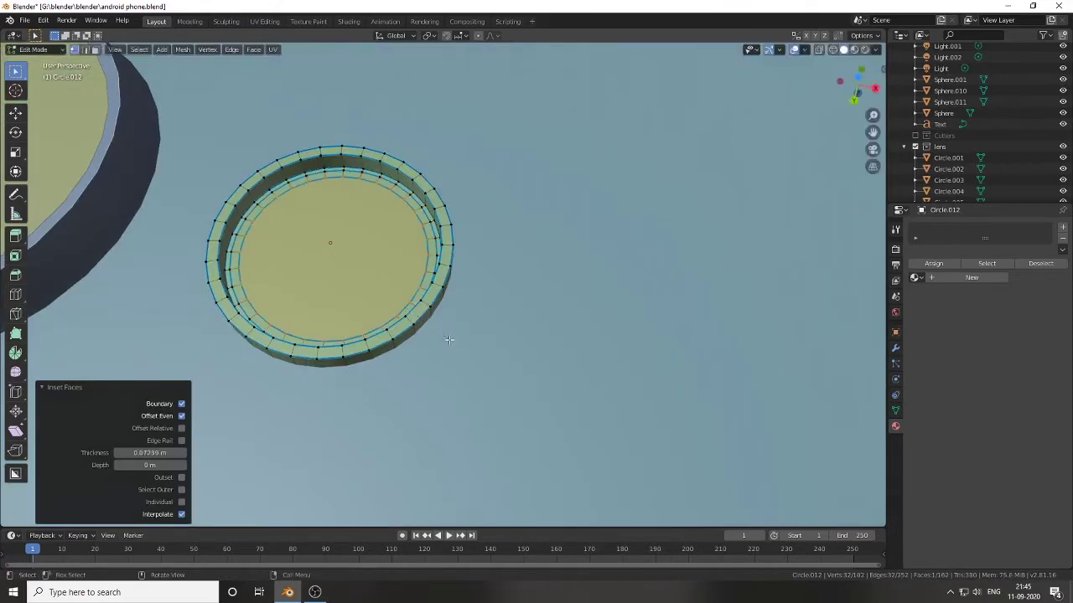
key(shift+r)
key(shift+r)
click(381, 298)
scroll(382, 297, up, 3)
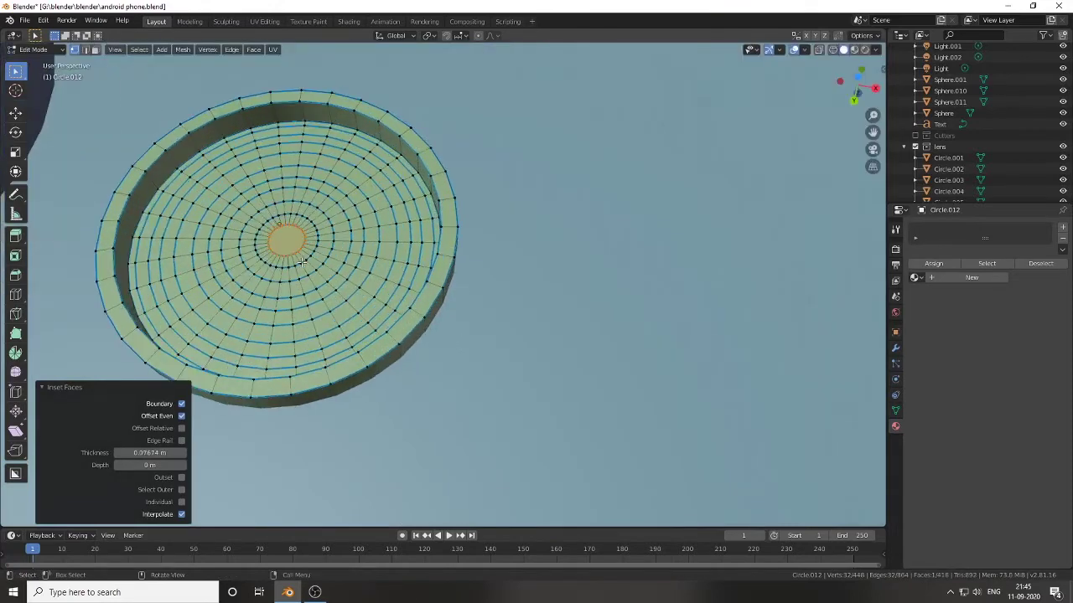
Step: Select every other ring of inset faces
alt+click(297, 254)
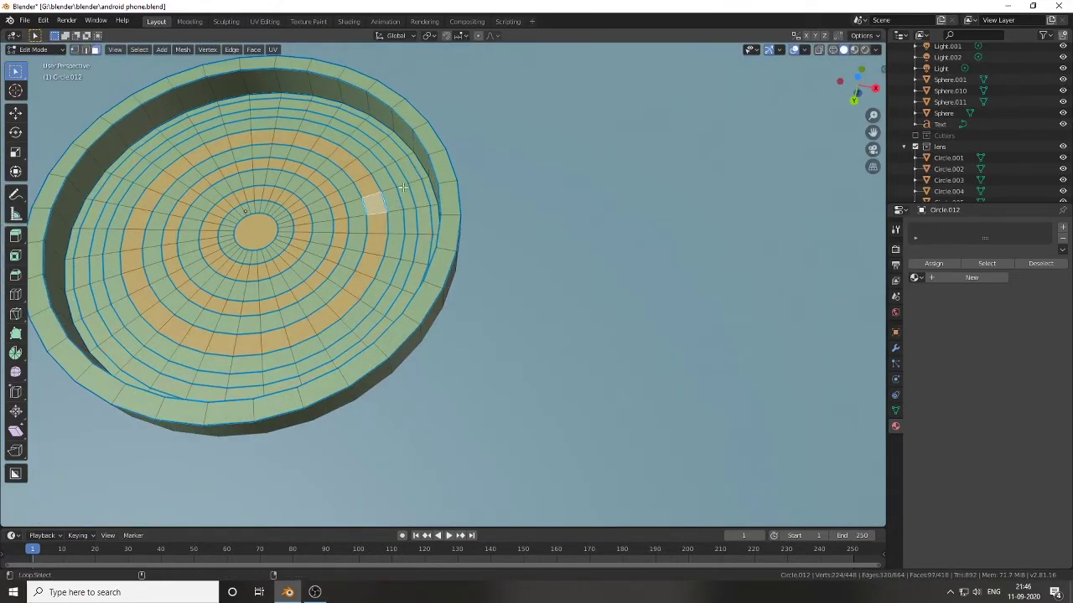
middle_drag(403, 188, 426, 290)
key(shift+g)
click(423, 287)
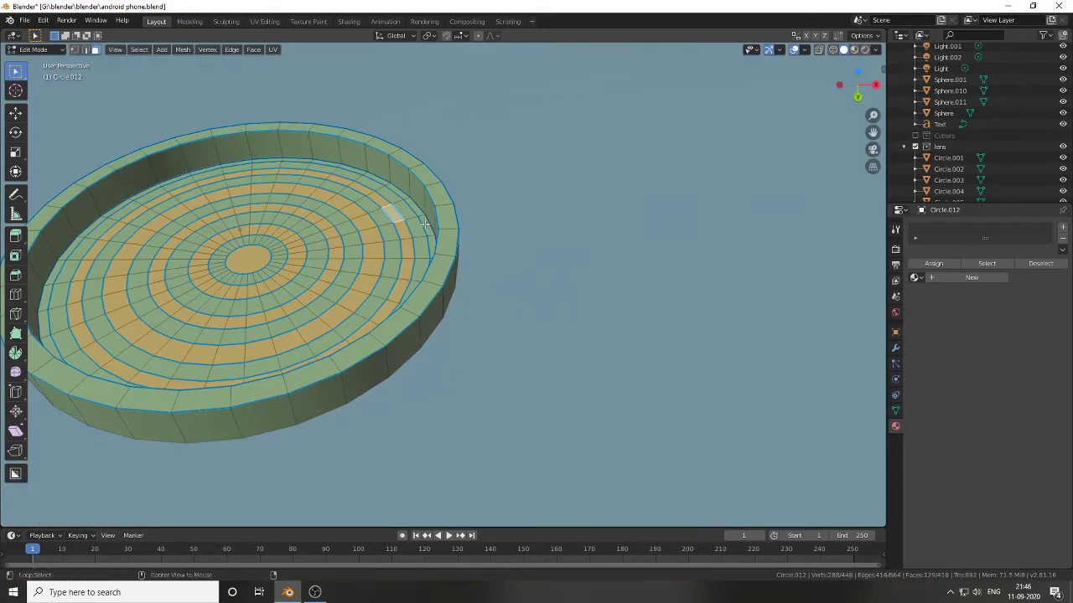
Step: Extrude the selected rings along their normals into raised ridges and leave Edit Mode
middle_drag(413, 206, 187, 260)
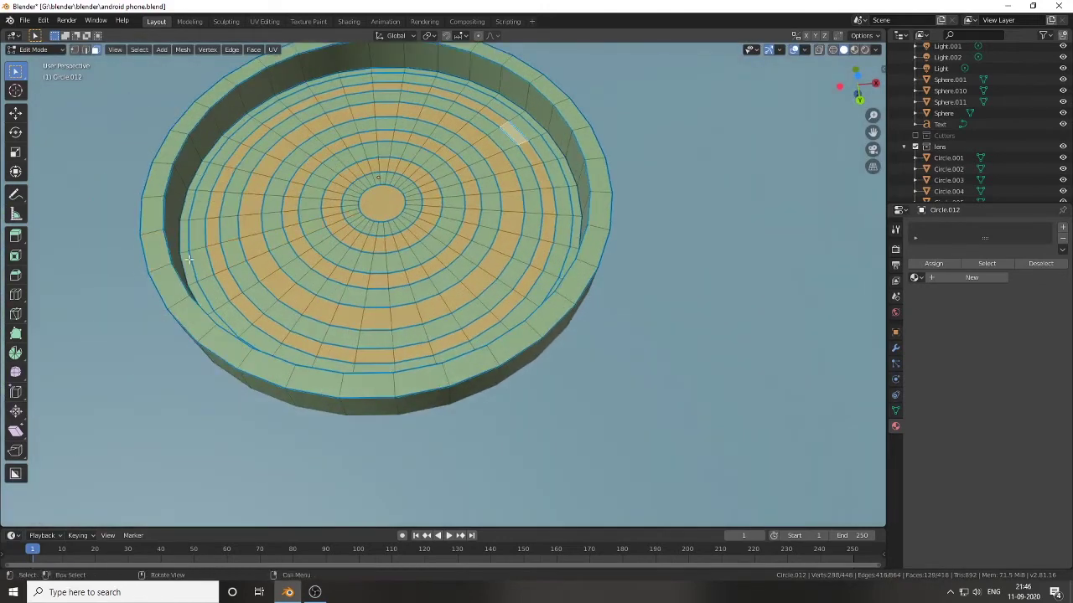
click(543, 369)
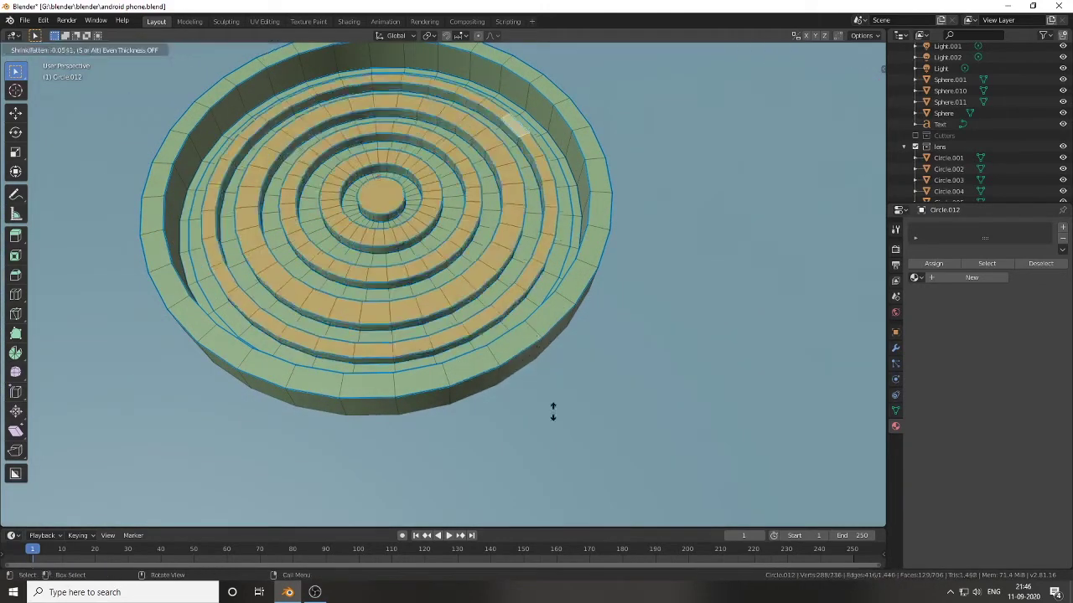
click(575, 450)
middle_drag(575, 450, 687, 84)
key(alt+s)
click(568, 467)
key(Tab)
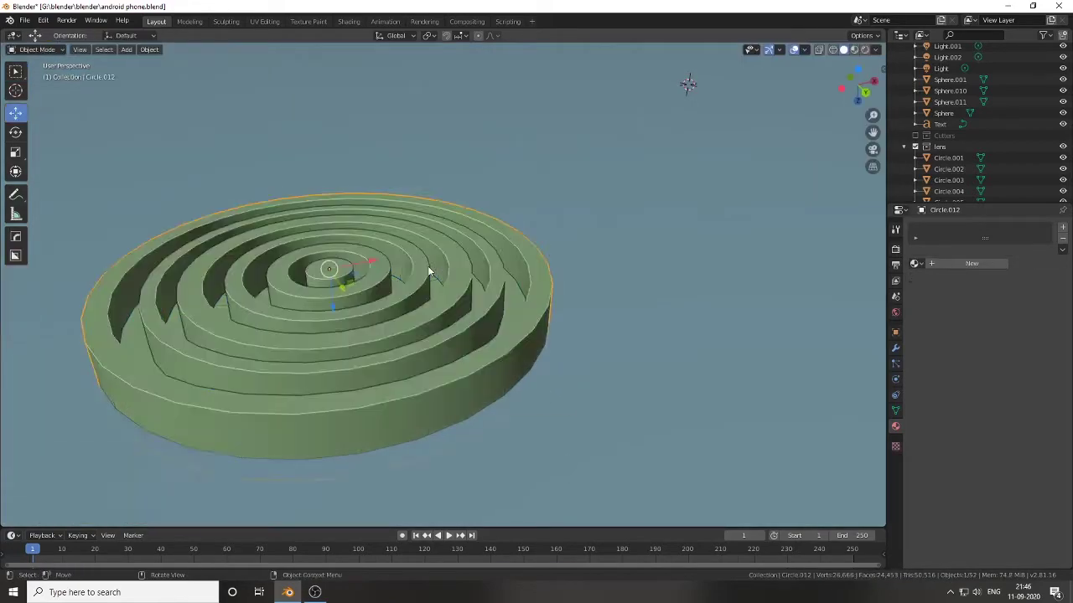
scroll(450, 293, down, 5)
scroll(450, 292, down, 3)
mouse_move(266, 259)
middle_down()
mouse_move(508, 313)
mouse_move(254, 157)
mouse_move(239, 121)
mouse_move(479, 206)
middle_up()
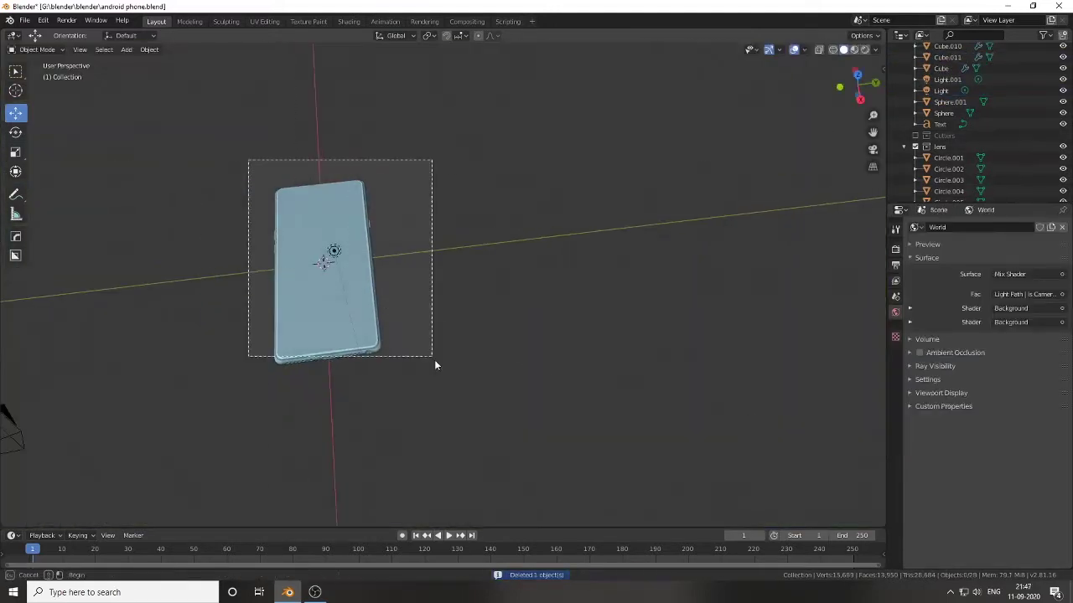
Step: Move all phone parts into a new 'phone 1' collection
drag(434, 359, 436, 362)
key(m)
click(443, 387)
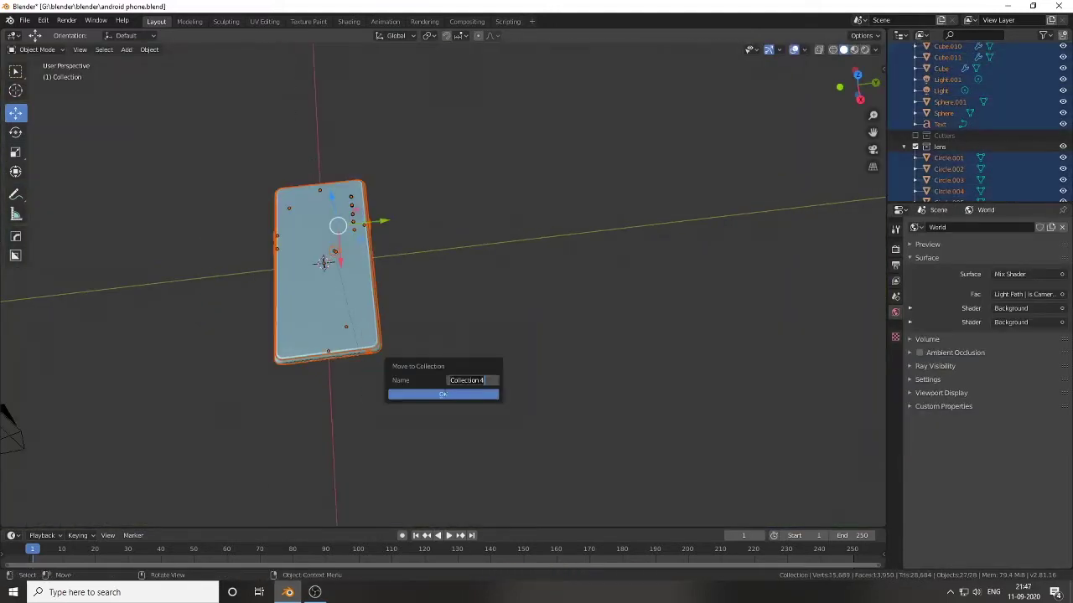
text(phone 1)
key(Return)
Step: Duplicate the phone into a new 'phone 2' collection and flip it 180° around X
key(shift+d)
click(510, 230)
text(m)
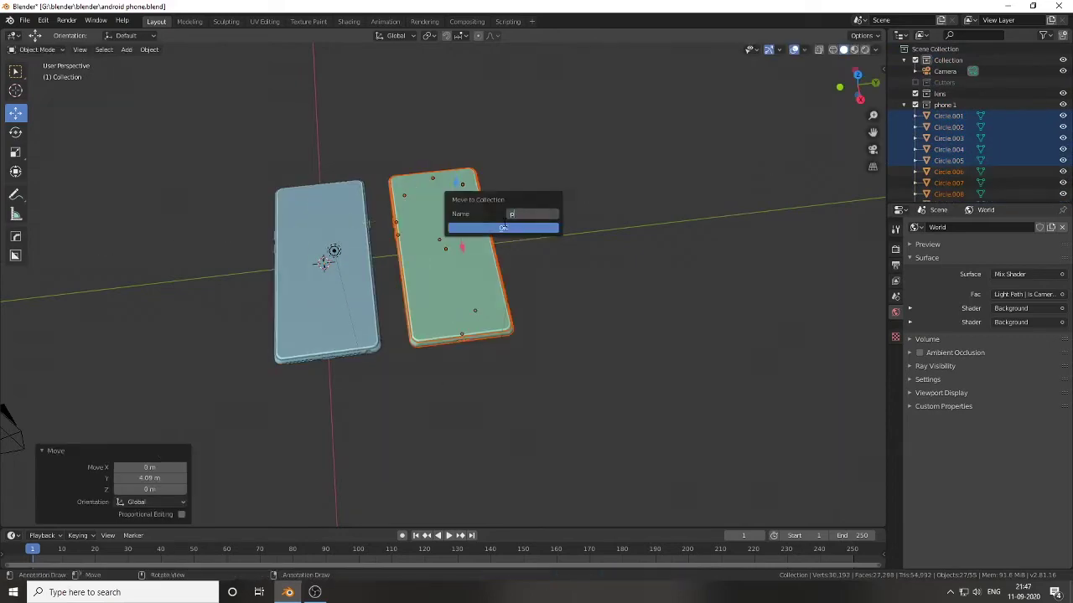
text(phone 2)
key(Return)
text(rx180)
key(Return)
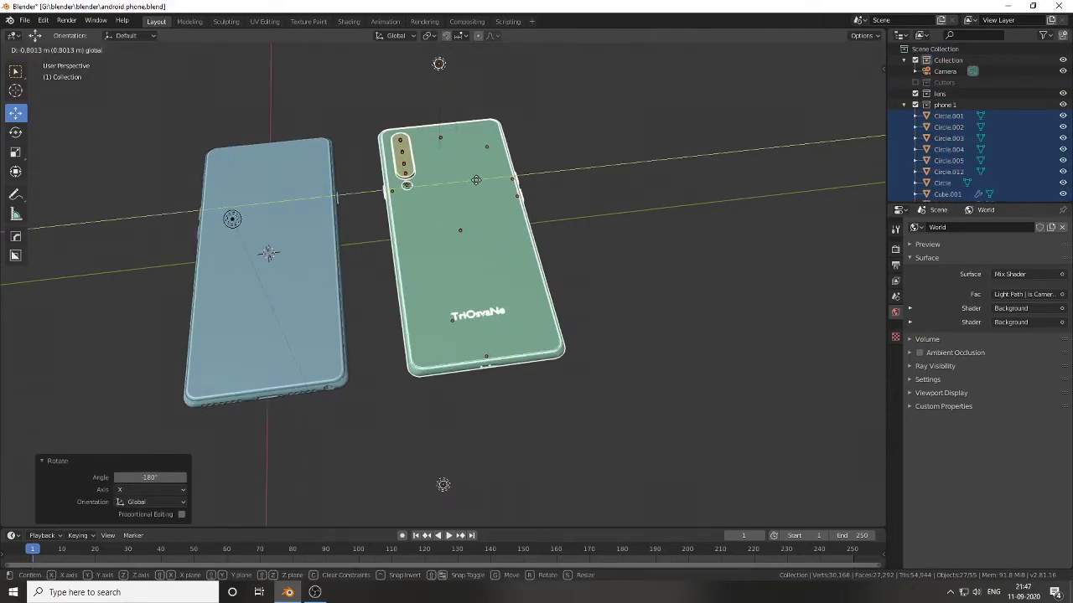
Step: Add a plane and scale it into a large floor beneath the phones
key(shift+a)
click(520, 220)
key(s)
click(728, 353)
scroll(727, 353, down, 3)
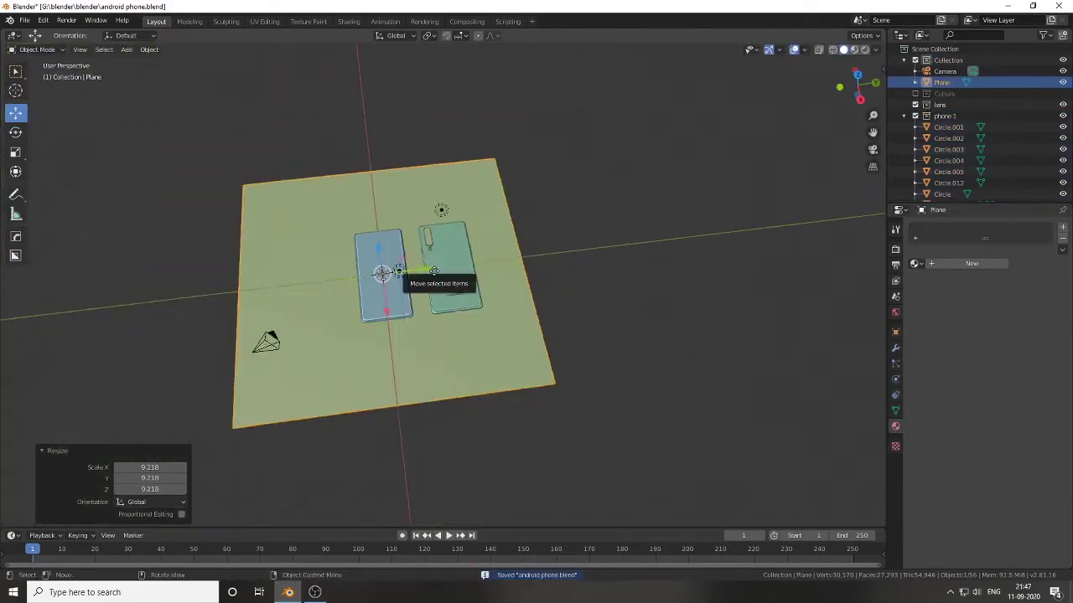
Step: Move and enlarge the floor plane so it sits beneath both phones
key(g)
key(x)
click(469, 318)
mouse_move(469, 319)
middle_down()
mouse_move(351, 286)
mouse_move(498, 233)
middle_up()
Step: Extrude the plane's edges up into walls, then resize the backdrop and shift it along X
key(Tab)
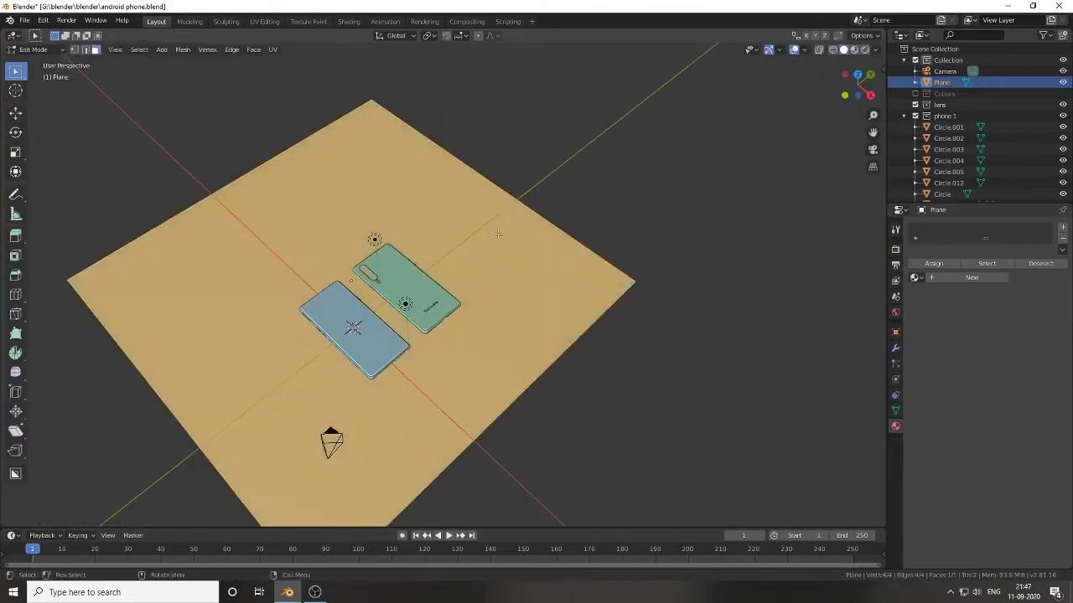
scroll(366, 366, down, 2)
key(e)
click(486, 354)
key(Tab)
key(s)
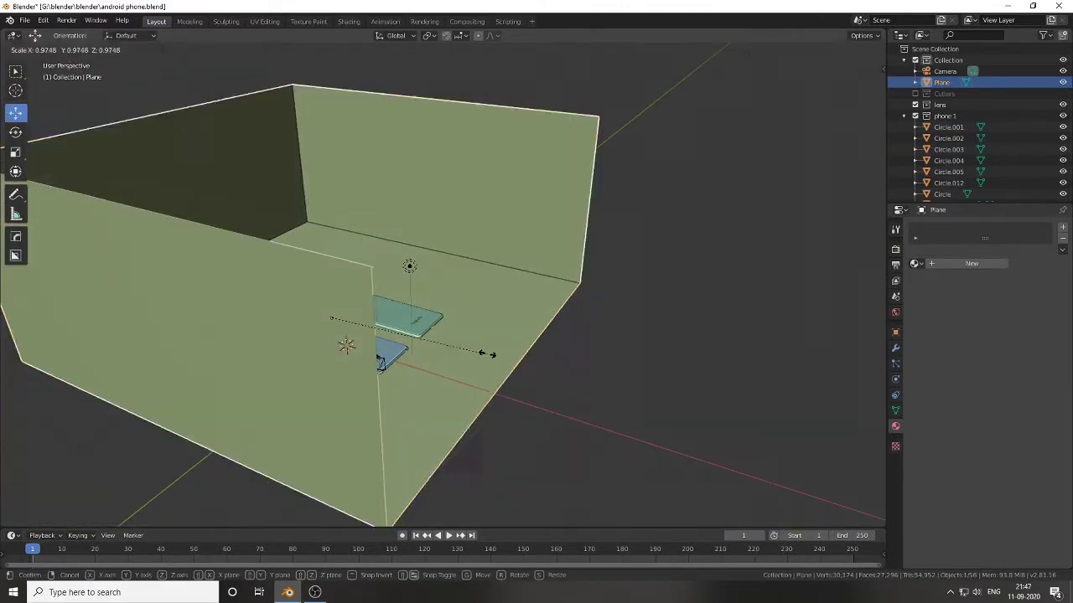
key(g)
click(385, 349)
Step: Fly the scene camera closer so both phones are framed
key(KP_0)
key(shift+grave)
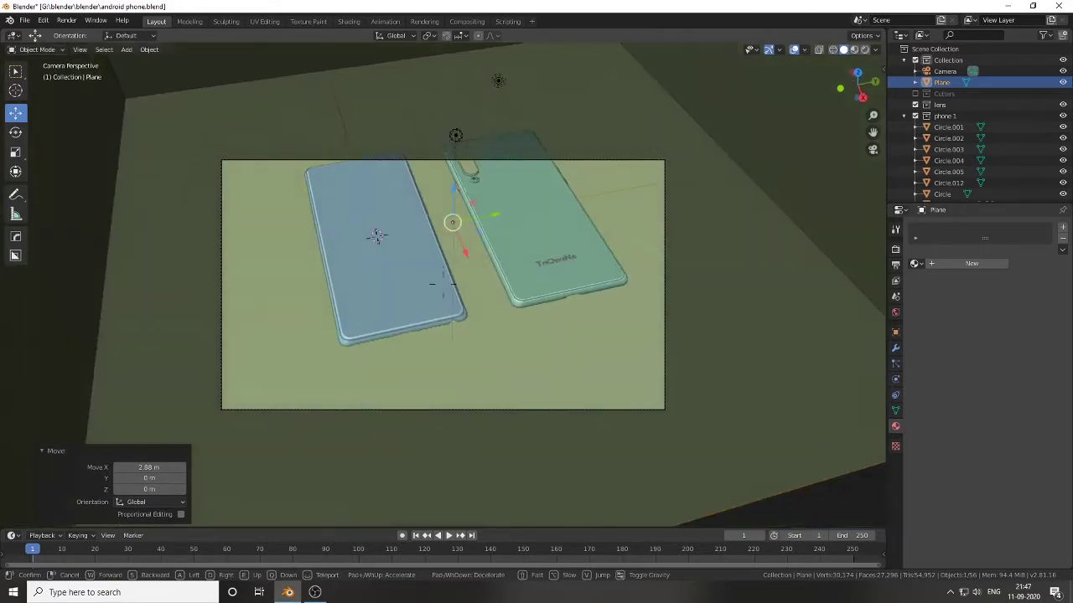
key(w)
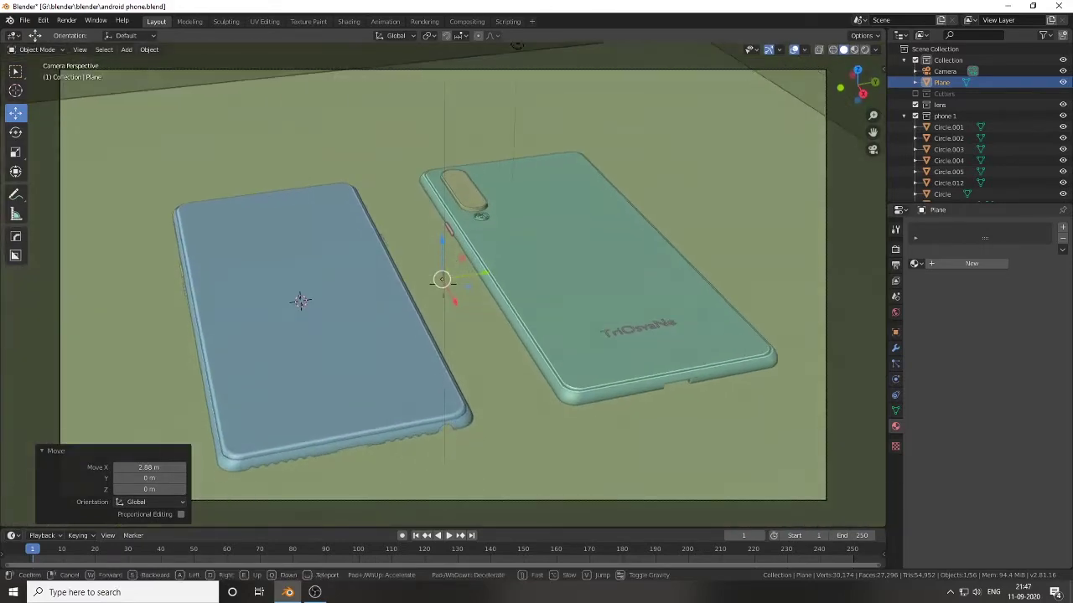
key(Return)
Step: Move the backdrop vertically to adjust the floor height
middle_drag(499, 358, 513, 307)
key(g)
key(z)
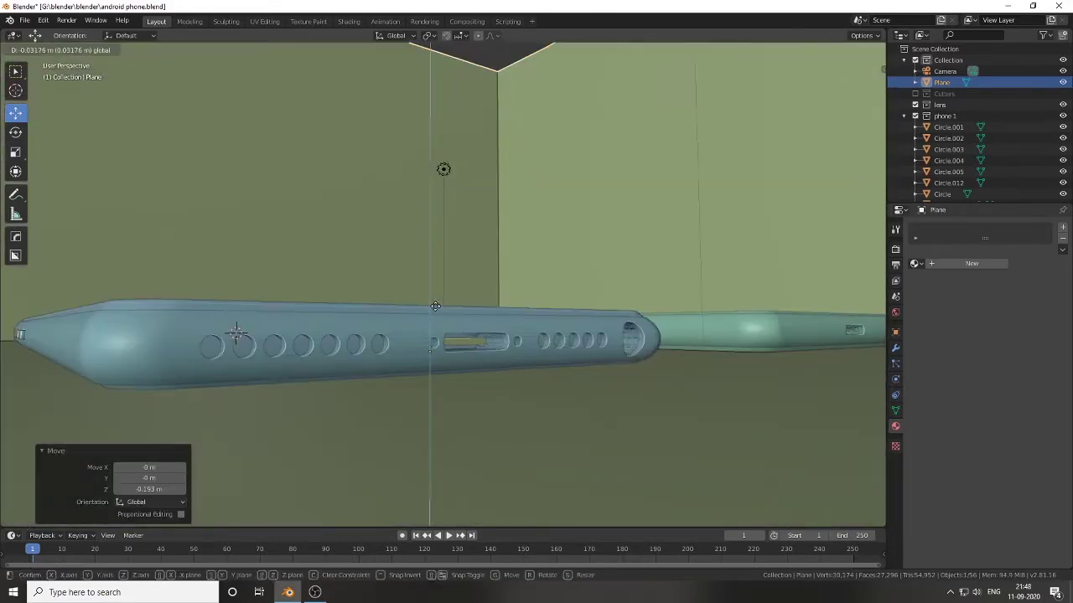
click(436, 307)
Step: Refine the camera framing, save the file, and switch to the Shading workspace
key(KP_0)
key(ctrl+s)
key(shift+grave)
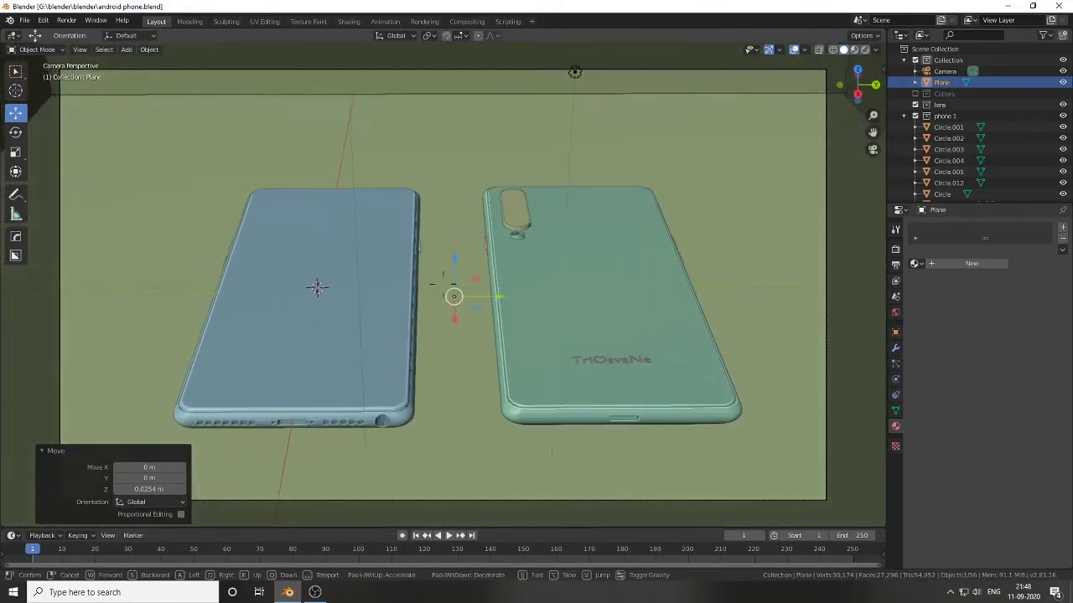
click(466, 150)
key(ctrl+s)
click(348, 21)
mouse_move(472, 179)
middle_down()
mouse_move(539, 303)
mouse_move(512, 200)
mouse_move(400, 168)
middle_up()
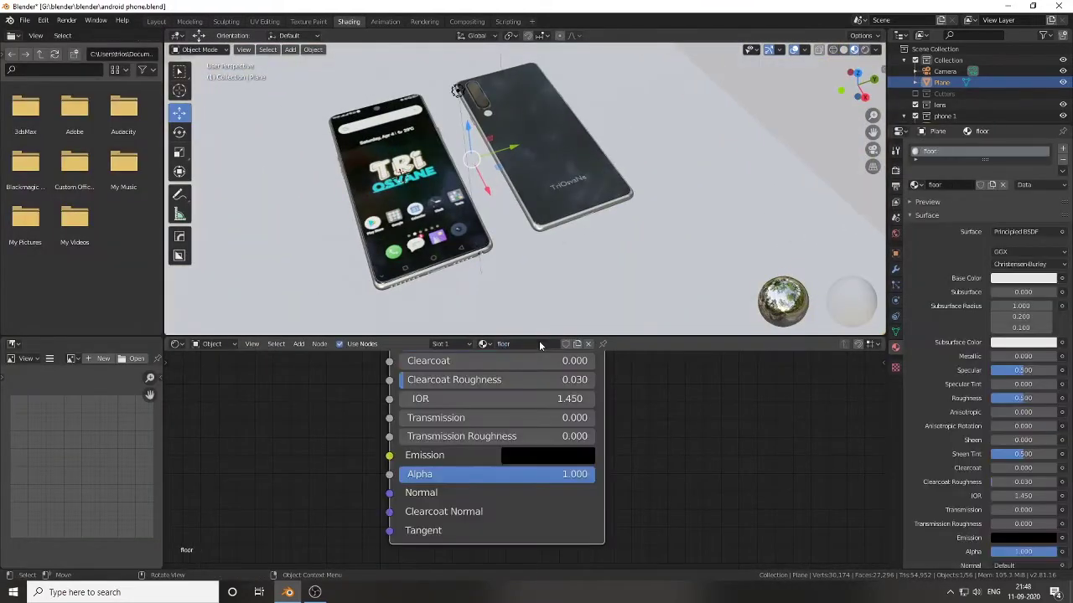
Step: Set the floor material's Base Color to black
mouse_move(539, 345)
middle_down()
mouse_move(739, 404)
mouse_move(716, 454)
middle_up()
scroll(736, 422, down, 2)
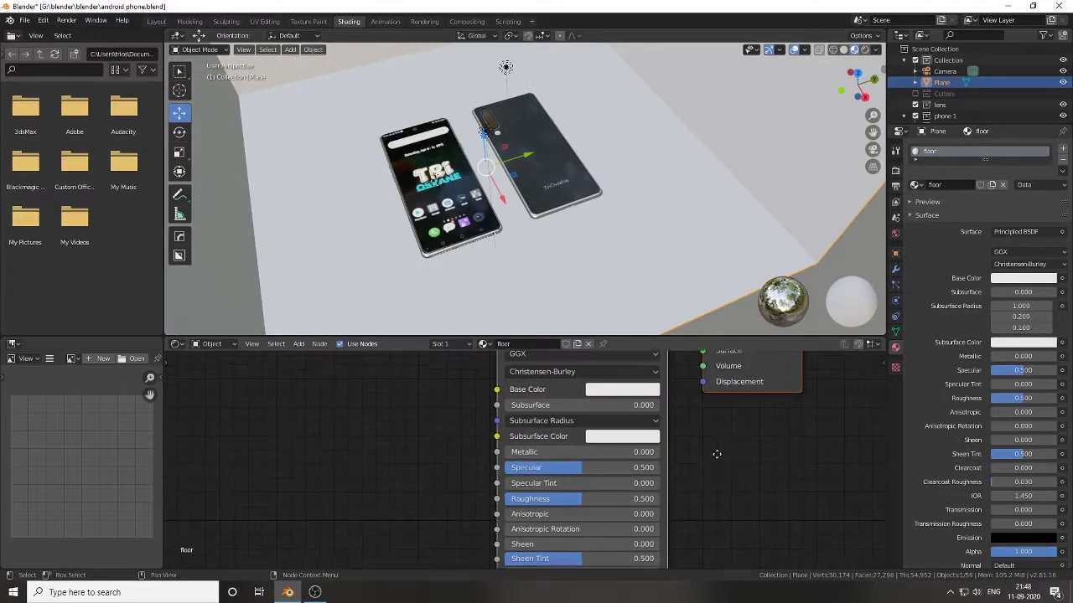
shift+scroll(717, 454, down, 5)
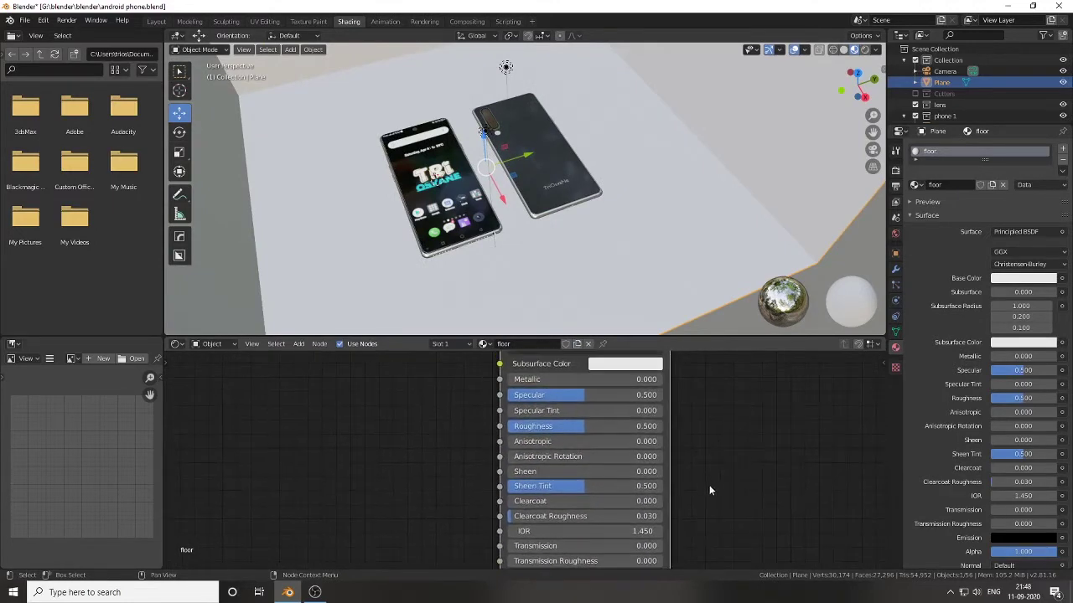
shift+scroll(709, 490, up, 4)
click(624, 373)
key(Return)
Step: Add a ColorRamp driving Roughness, fed by a Noise Texture's colour
shift+scroll(712, 438, down, 3)
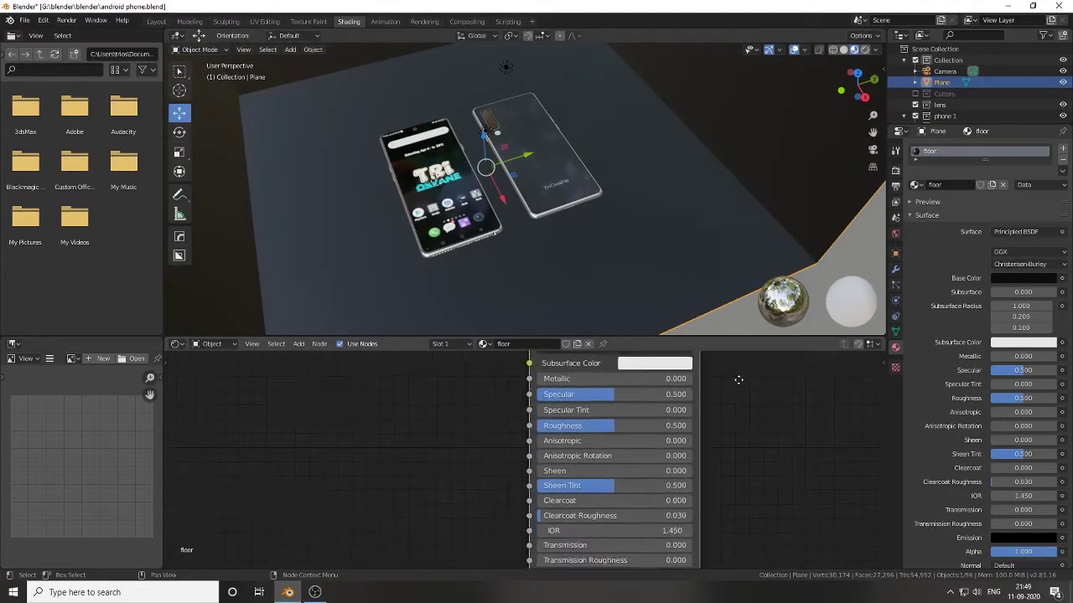
key(shift+a)
click(403, 459)
click(349, 387)
middle_drag(285, 553, 461, 441)
key(shift+a)
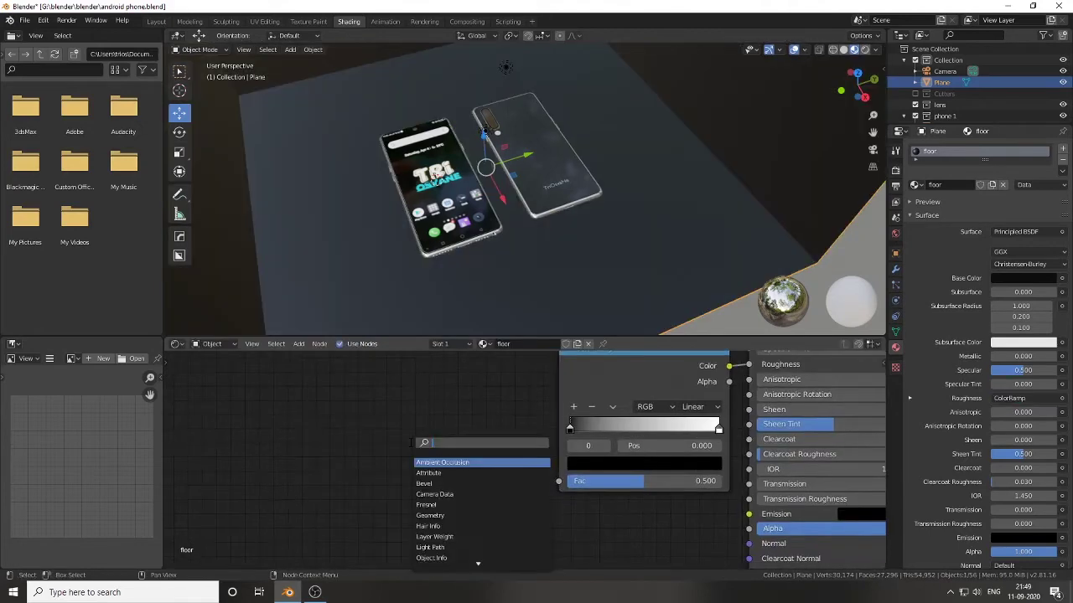
click(436, 478)
click(480, 461)
Step: Set the noise Scale to 10 and move the ColorRamp's white stop to 0.827
scroll(434, 441, up, 2)
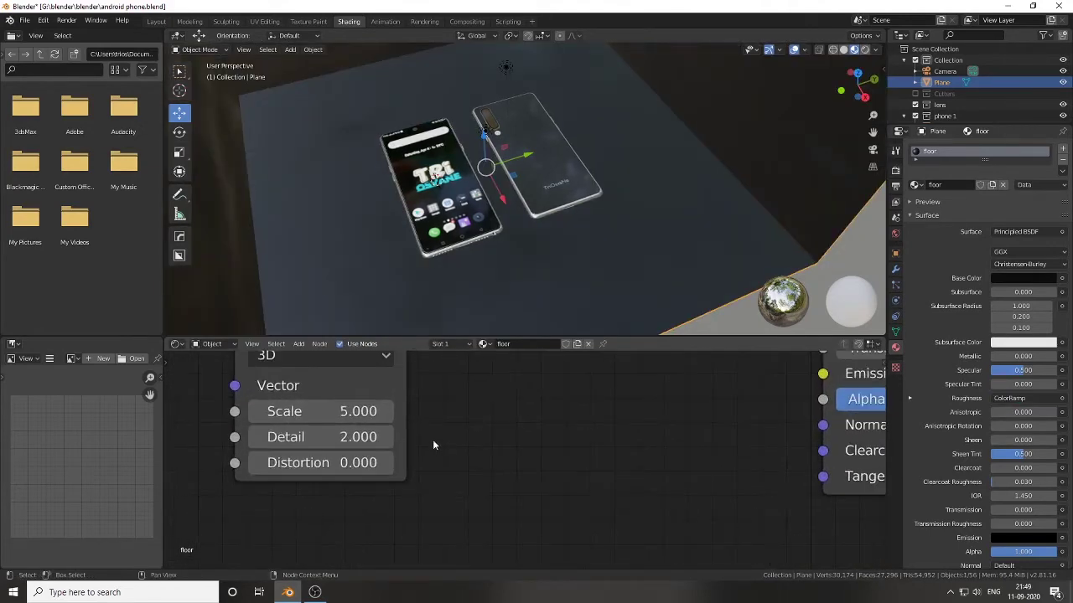
click(356, 412)
text(104.)
middle_drag(472, 445, 285, 586)
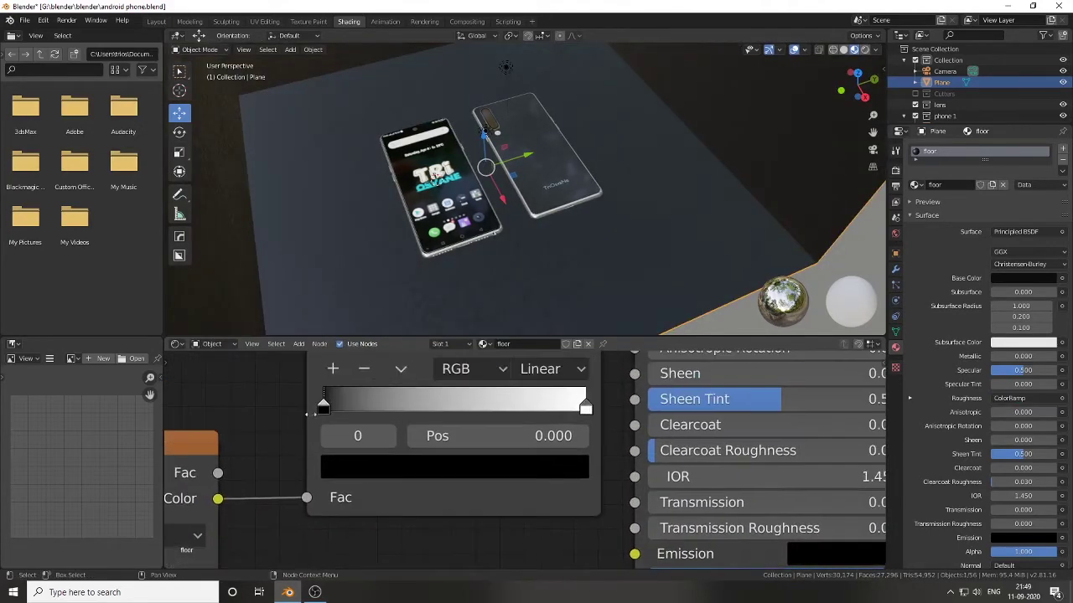
drag(577, 409, 520, 409)
text(0.8)
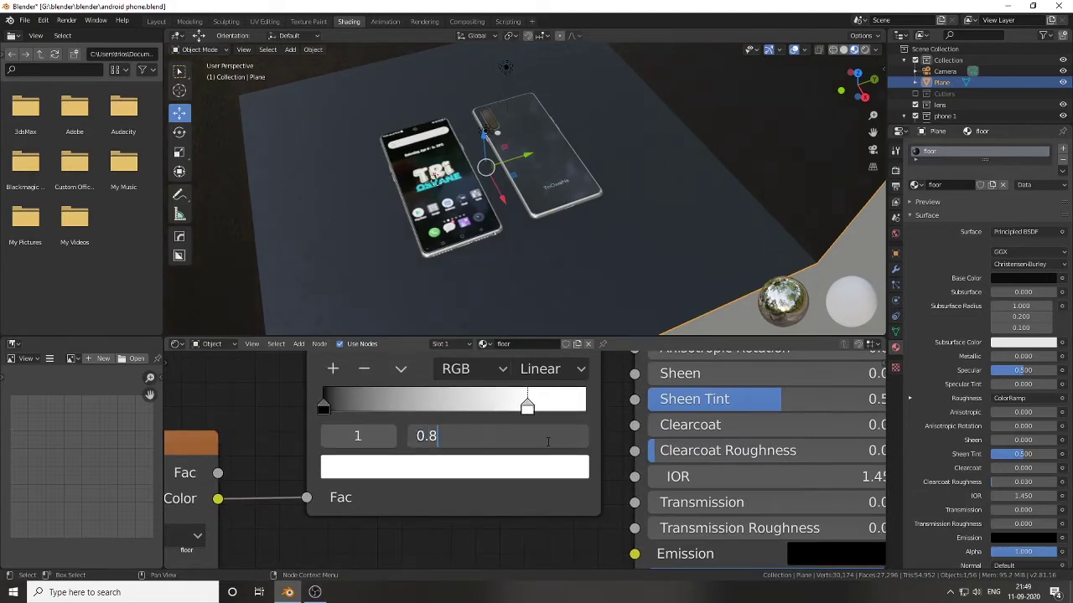
text(27)
key(Return)
Step: Raise the floor material's Metallic to 1.000
scroll(547, 442, down, 2)
middle_drag(714, 354, 566, 433)
drag(503, 369, 612, 369)
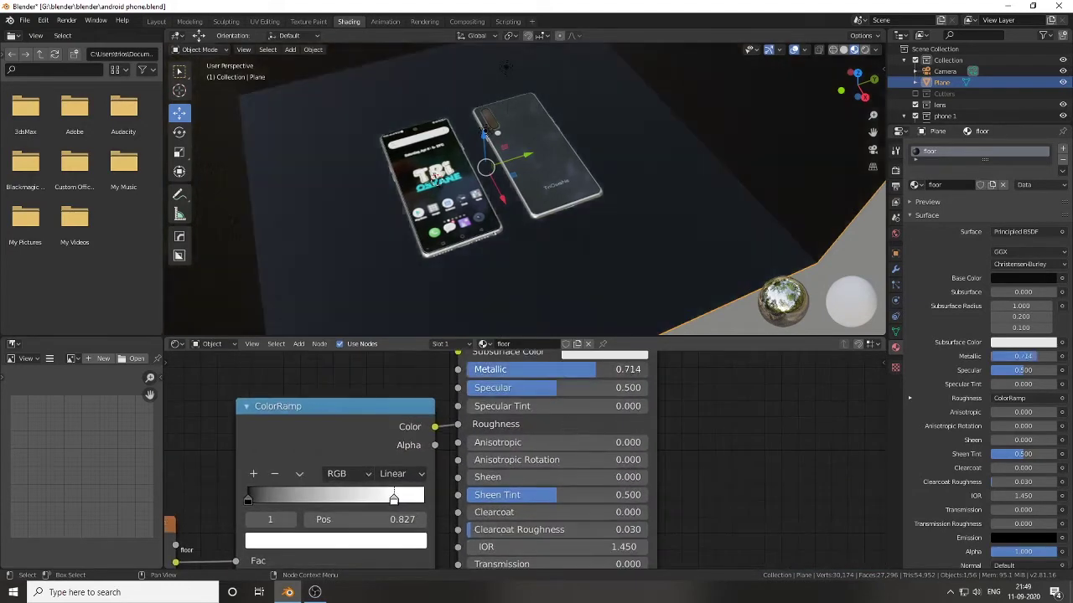
middle_drag(567, 423, 528, 468)
scroll(613, 215, up, 4)
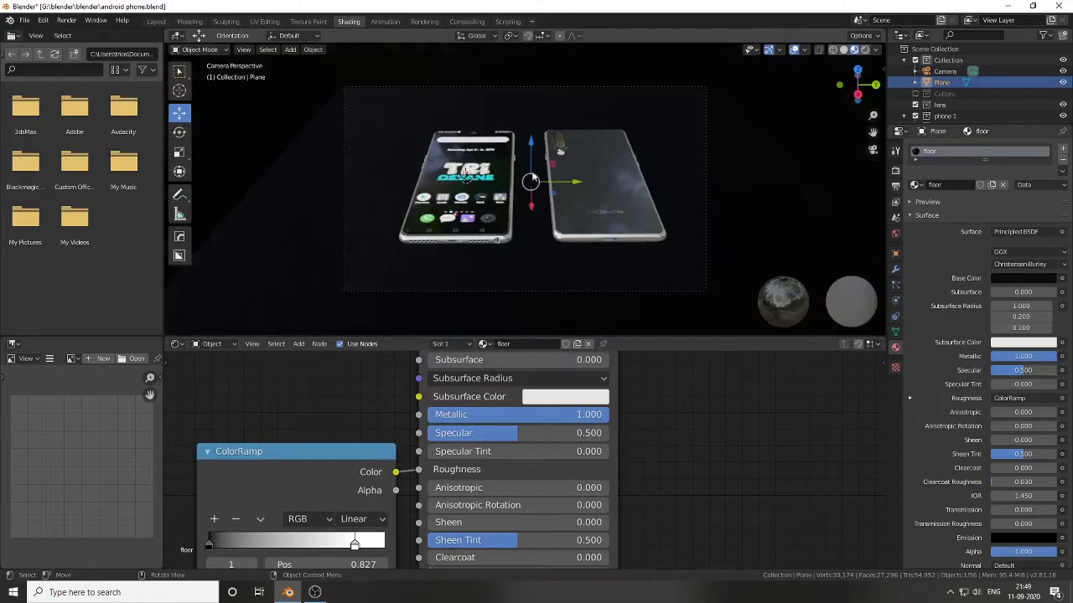
Step: Back in the Layout workspace, delete the old light
click(156, 21)
click(529, 151)
key(Delete)
key(shift+a)
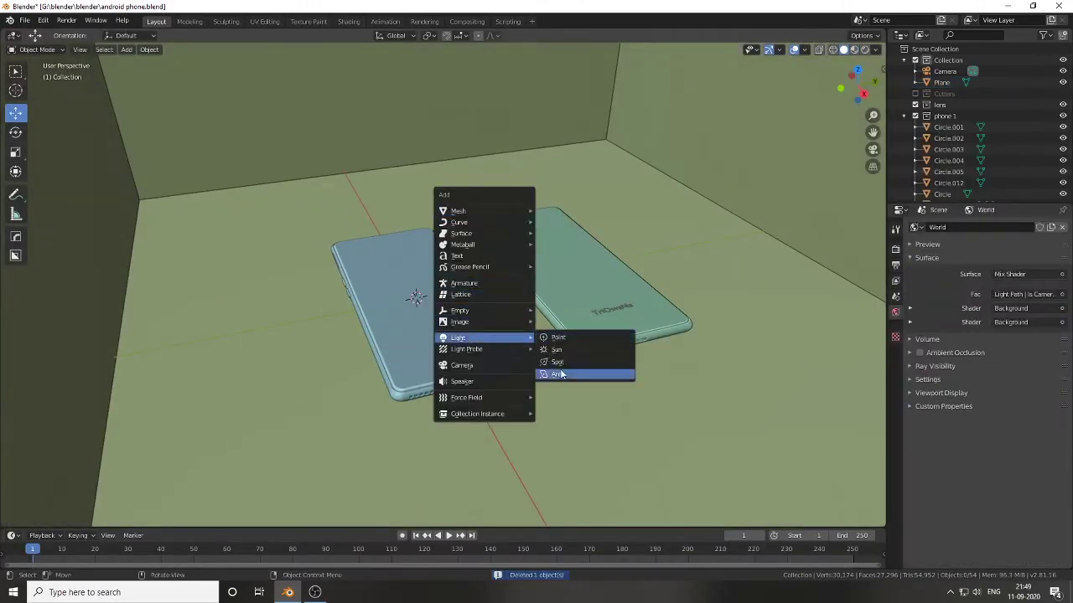
Step: Add an area light and scale it up near the phones
click(562, 372)
key(s)
click(555, 238)
middle_drag(555, 238, 419, 251)
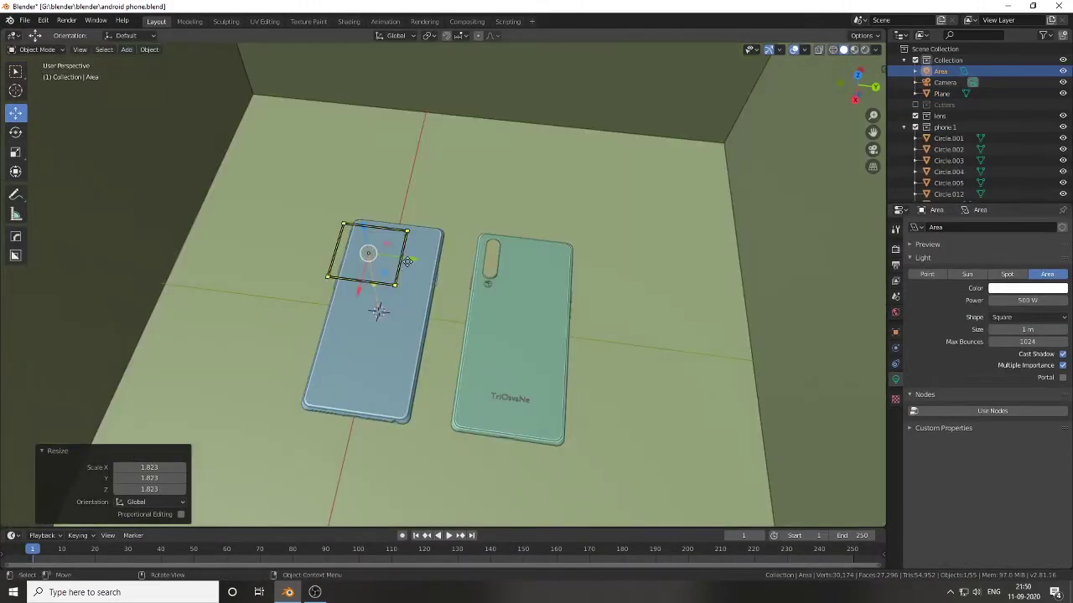
Step: Duplicate the area light to the far side of the phones, check it rendered, and save
key(shift+d)
right_click(282, 226)
drag(289, 190, 706, 180)
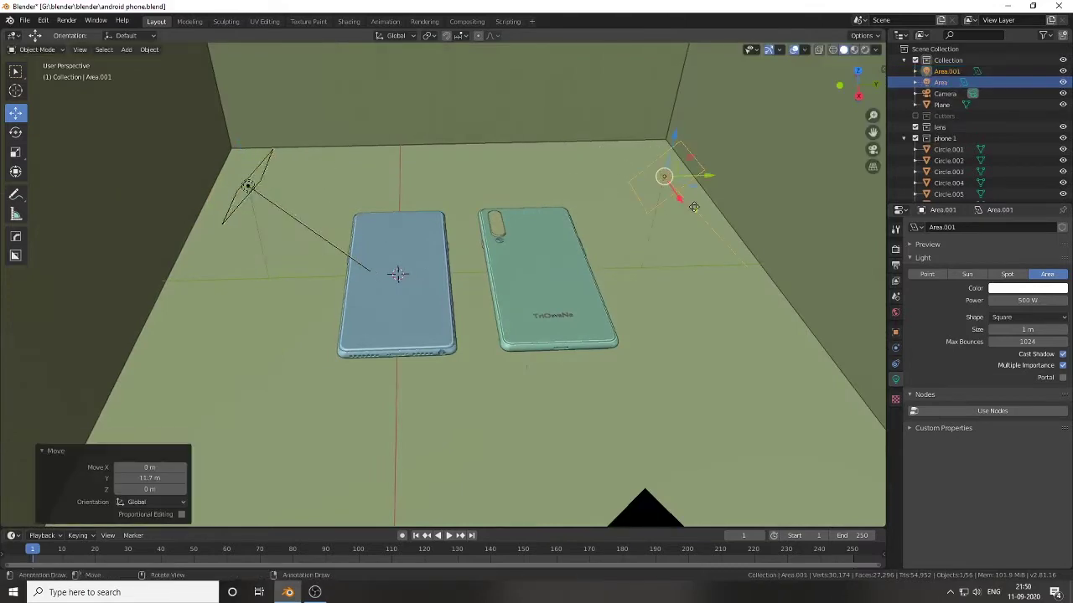
key(KP_0)
click(865, 49)
key(ctrl+s)
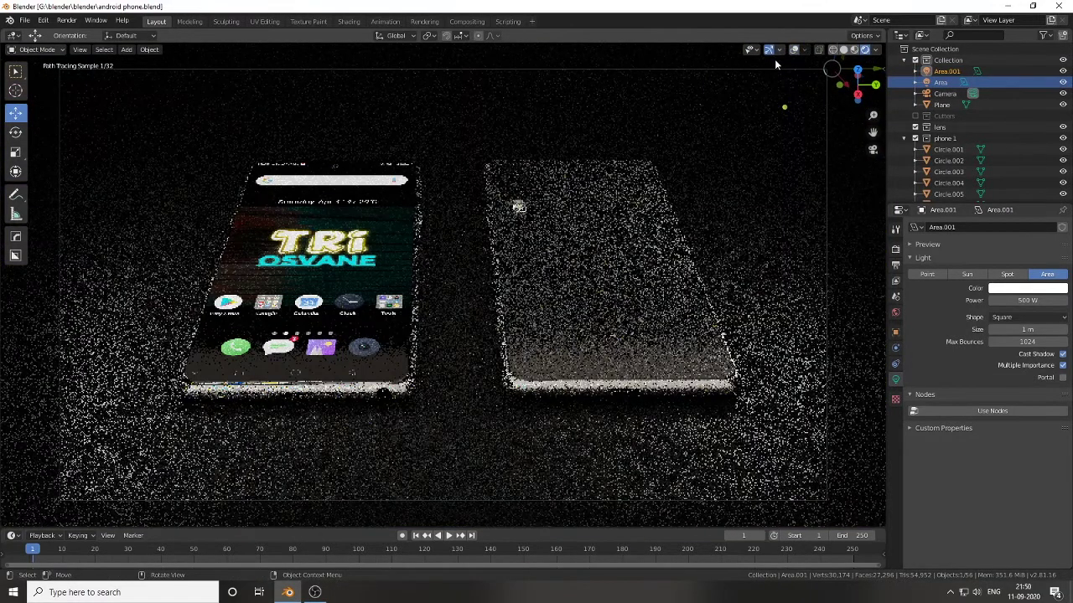
click(843, 48)
Step: Duplicate the light as Area.002 along X and Area.003 along Y around the phones
middle_drag(466, 293, 552, 214)
key(shift+d)
key(Escape)
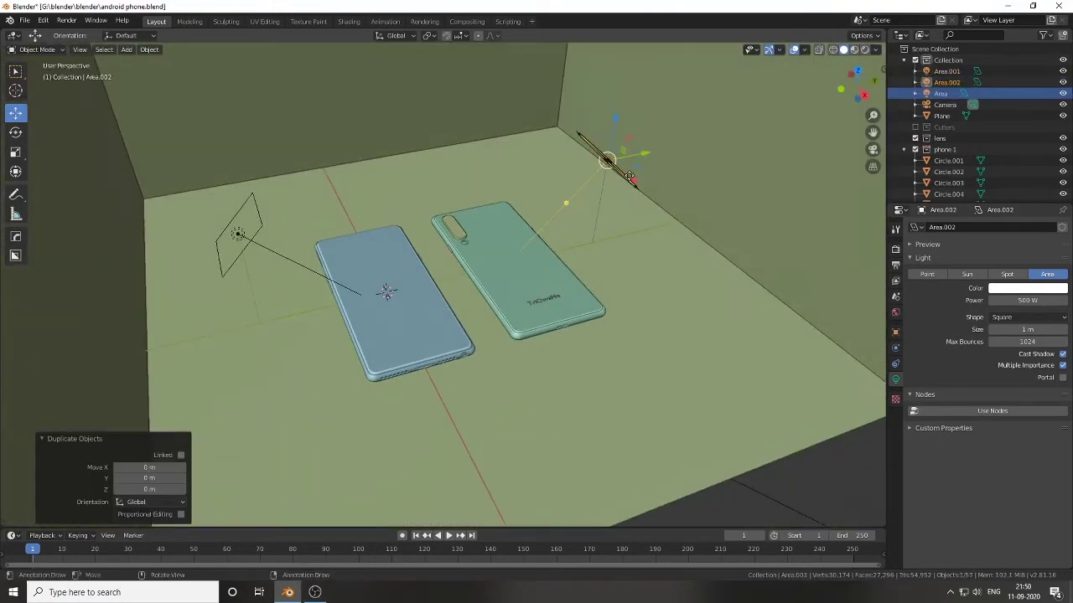
key(g)
key(x)
middle_drag(475, 312, 494, 377)
key(shift+d)
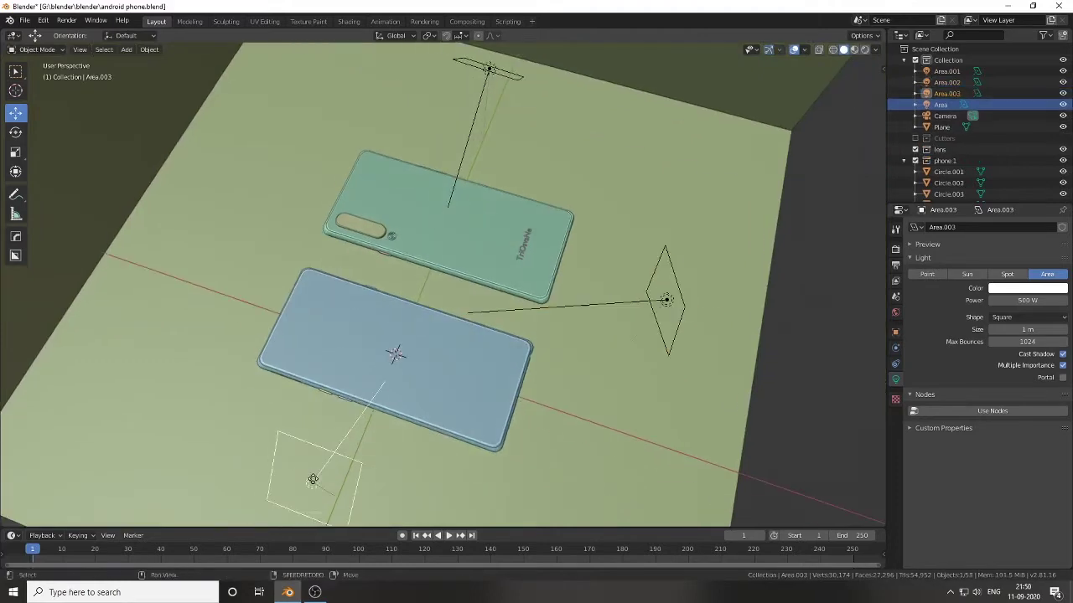
key(y)
click(242, 182)
Step: Check the four-light setup through the camera, save, and preview it with rendered lighting
middle_drag(241, 181, 224, 142)
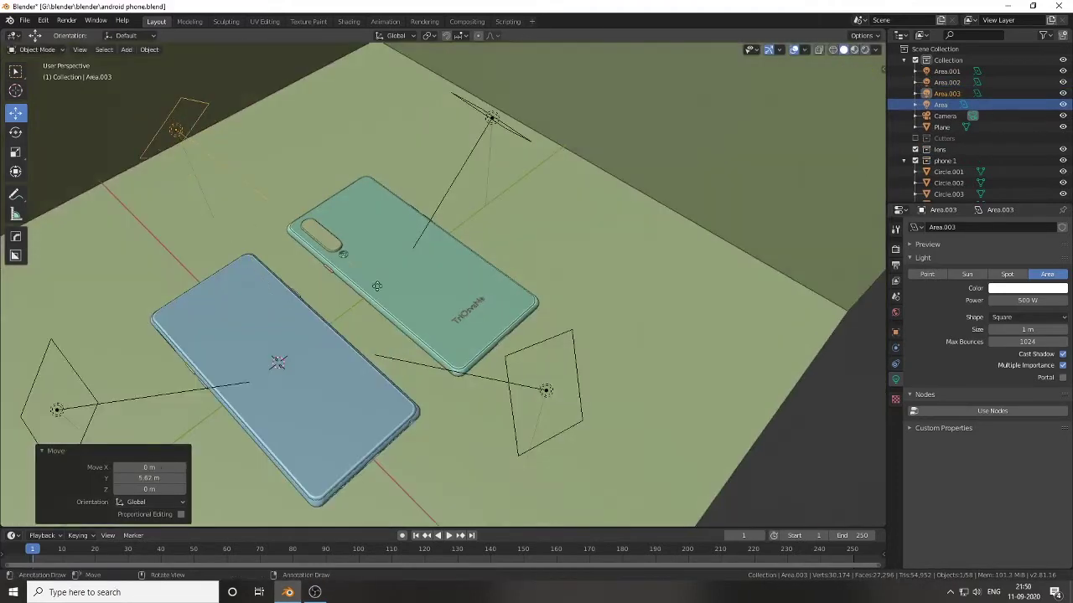
middle_drag(377, 286, 483, 286)
key(KP_0)
key(shift+grave)
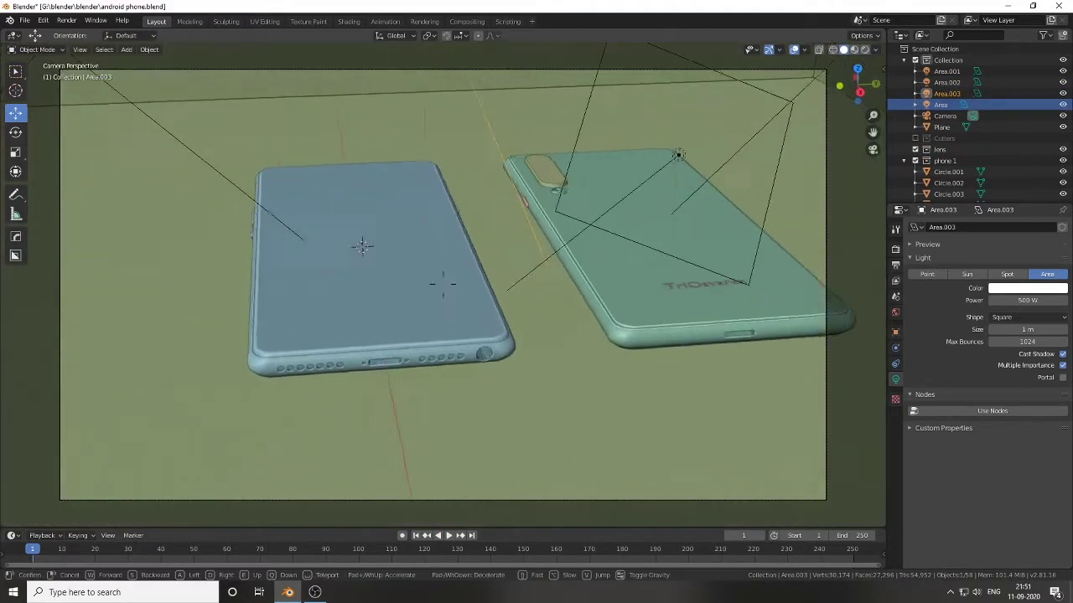
key(Return)
key(ctrl+s)
key(z)
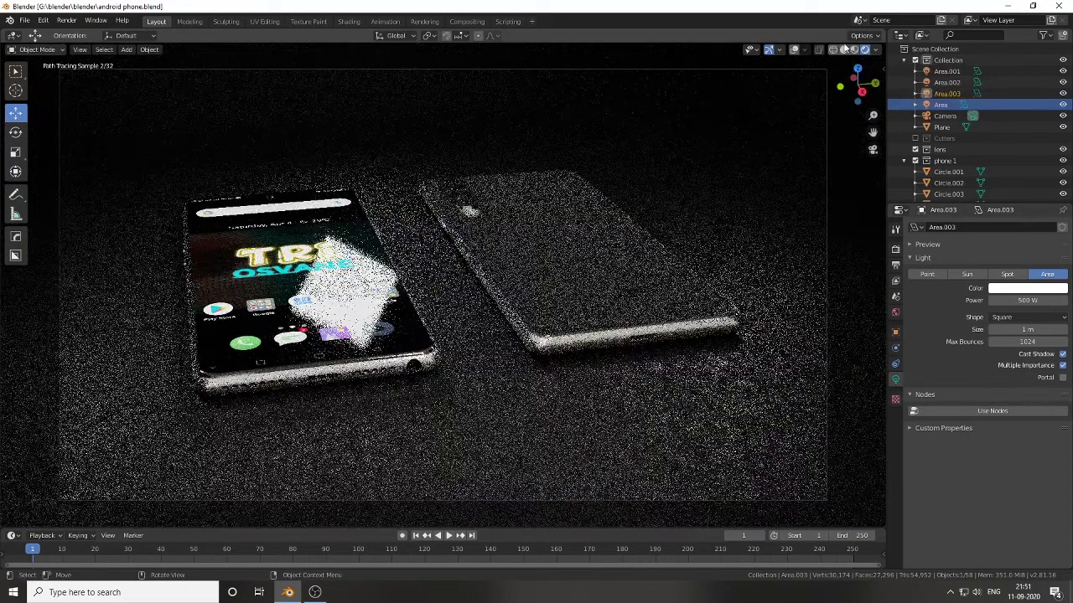
Step: Select the green phone back and briefly inspect its mesh in Edit Mode
click(843, 50)
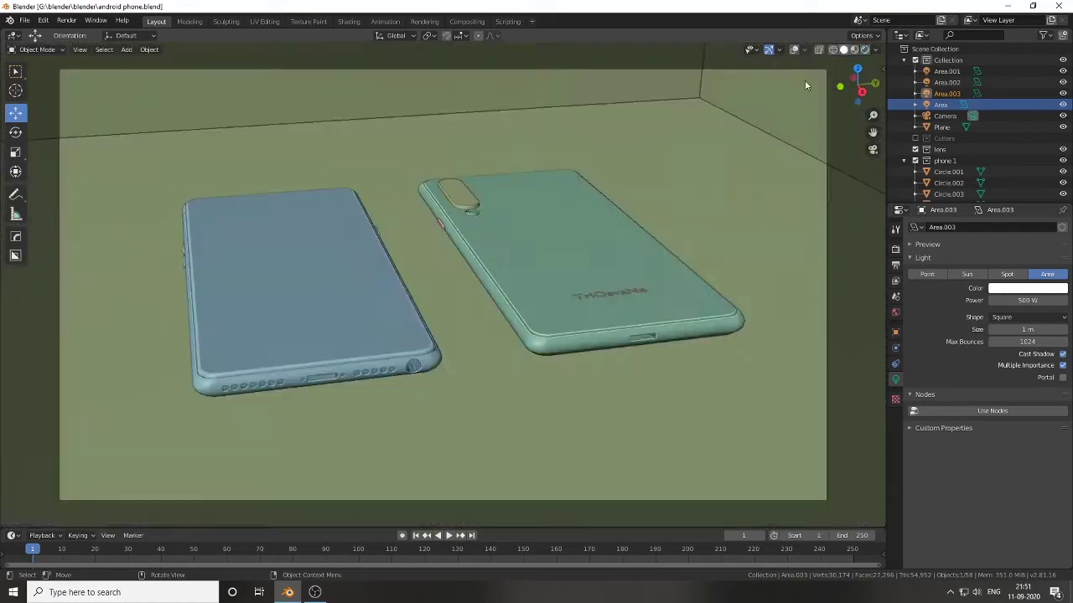
scroll(537, 289, up, 3)
click(544, 290)
mouse_move(544, 290)
middle_down()
mouse_move(716, 246)
mouse_move(938, 279)
middle_up()
key(Tab)
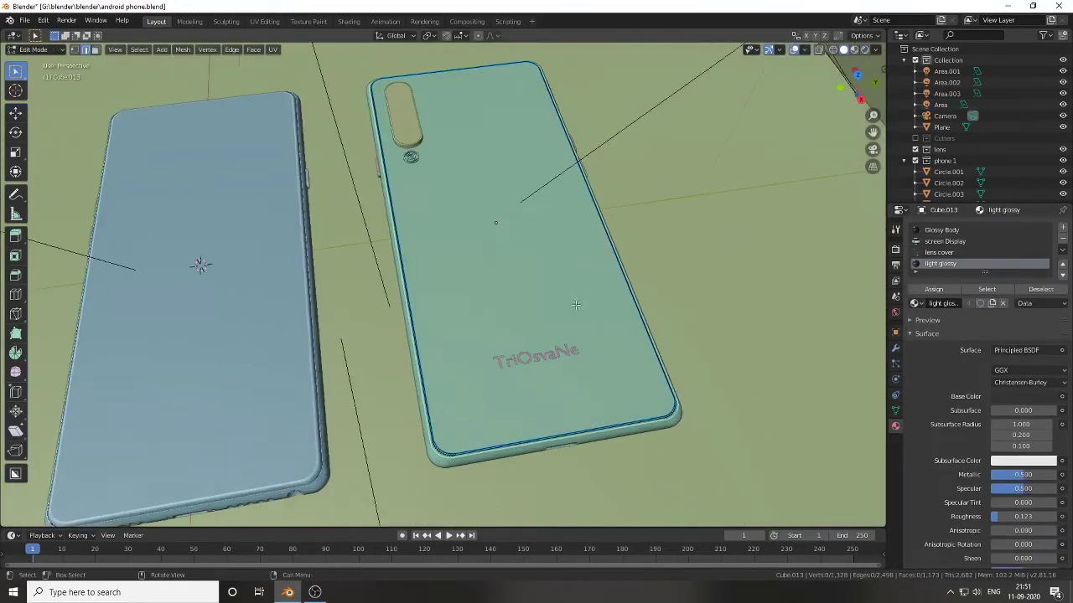
key(Tab)
scroll(540, 278, down, 5)
Step: Raise Area.003 and Area.001 vertically above the phones
click(121, 199)
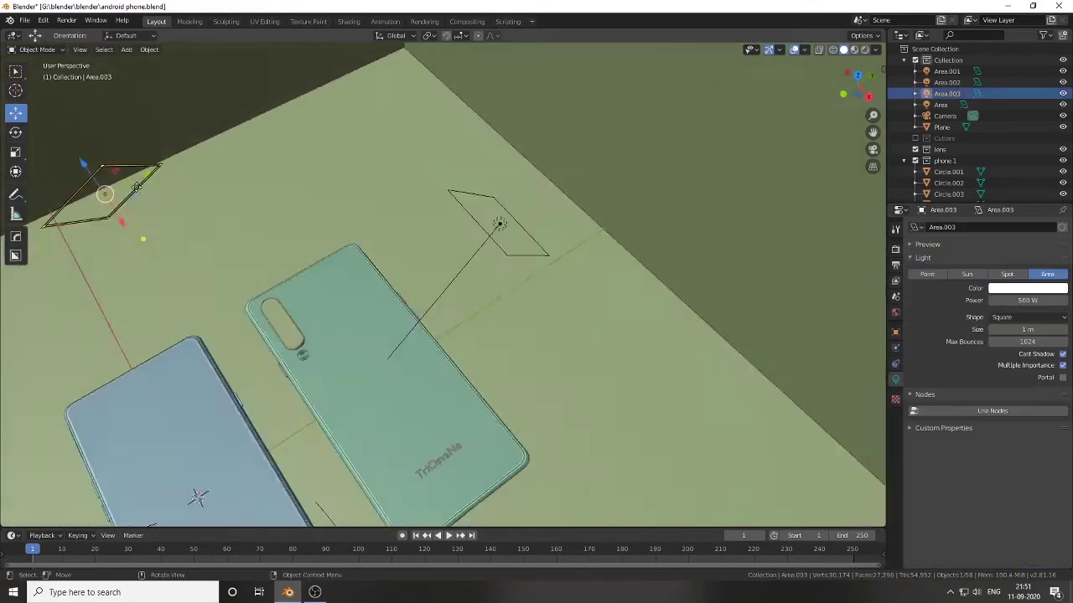
mouse_move(122, 199)
middle_down()
mouse_move(144, 186)
mouse_move(251, 191)
middle_up()
key(g)
key(z)
click(358, 194)
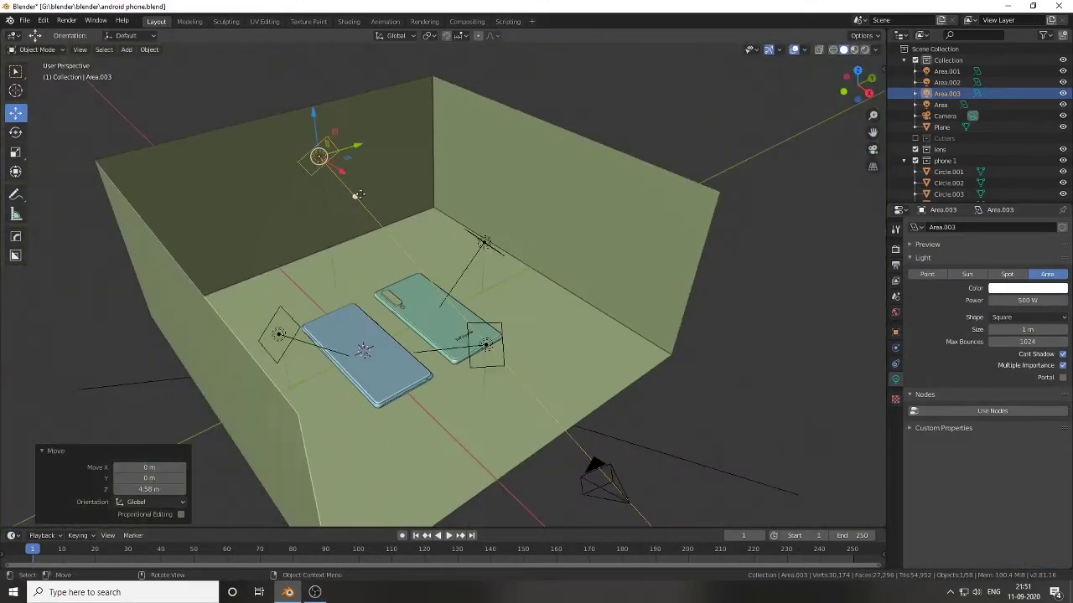
click(484, 243)
key(g)
key(z)
click(486, 172)
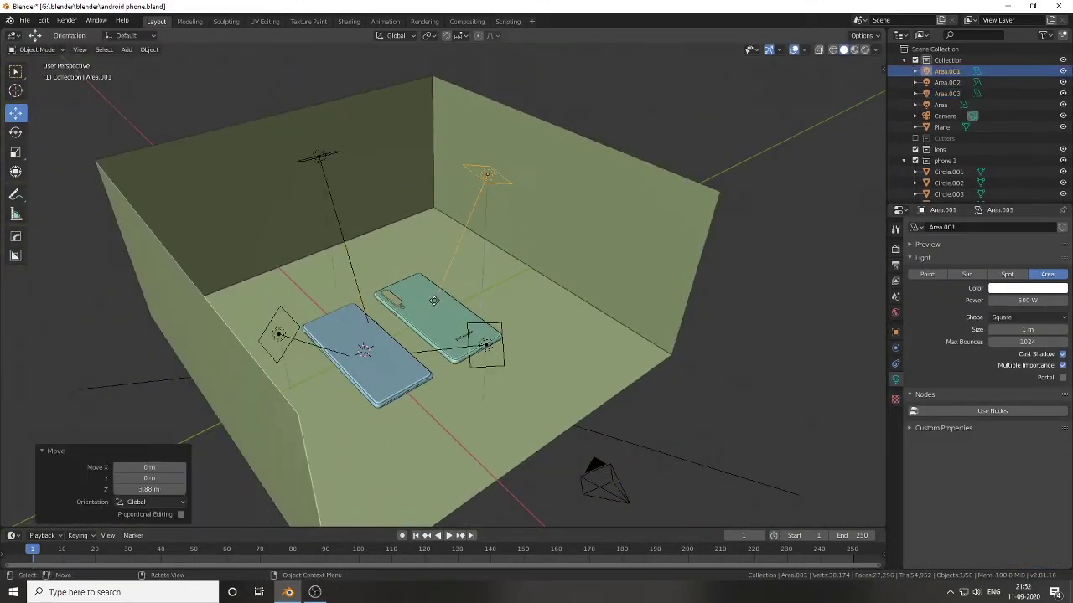
Step: Raise the Area.002 light and scale it up
click(486, 344)
key(g)
key(z)
click(458, 302)
key(s)
click(503, 335)
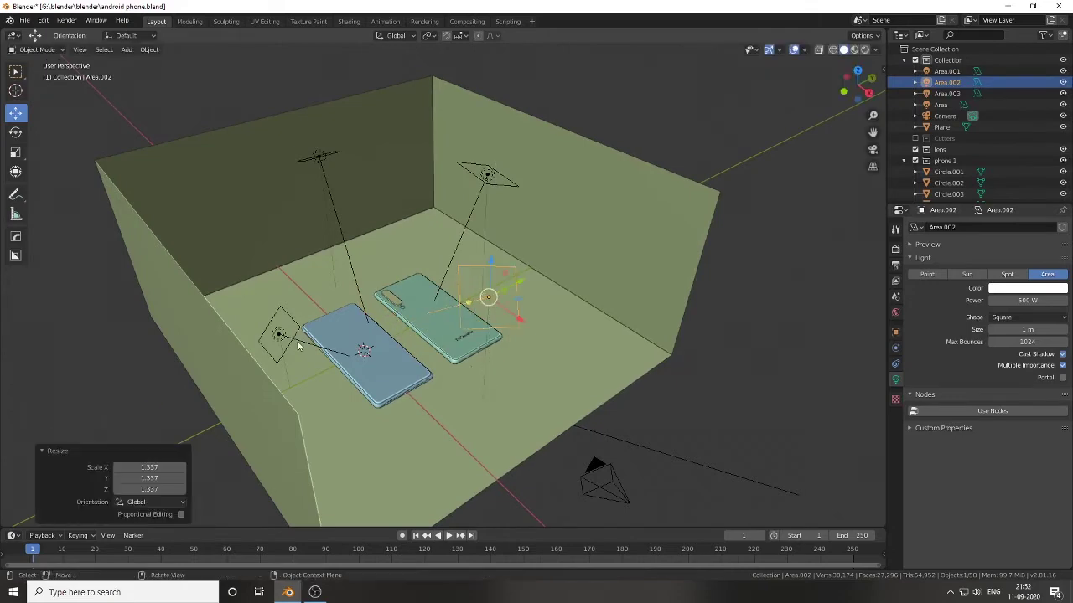
Step: Check the raised lights in rendered view and save the file
scroll(444, 284, up, 5)
click(864, 50)
key(ctrl+s)
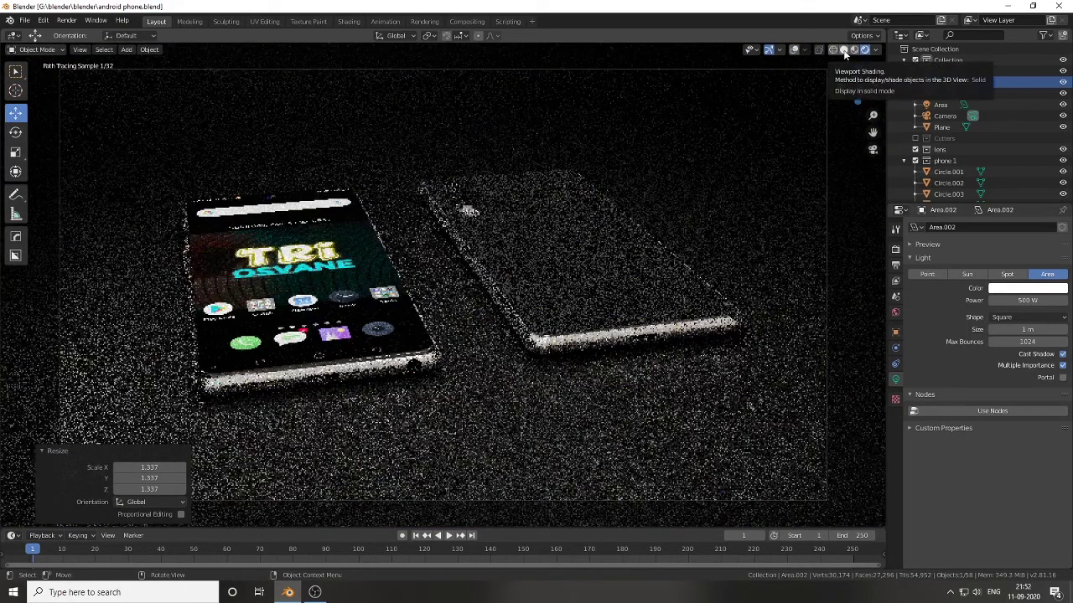
click(843, 49)
Step: Inspect the green phone's material slots, selecting the light glossy material
click(553, 251)
click(895, 425)
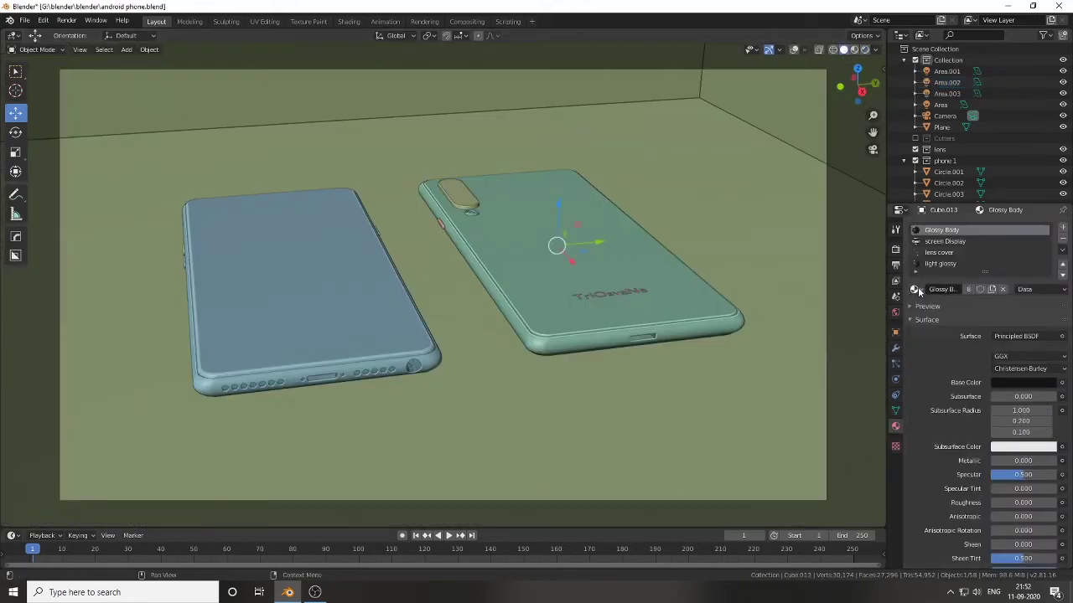
click(1062, 227)
scroll(443, 276, up, 4)
key(Tab)
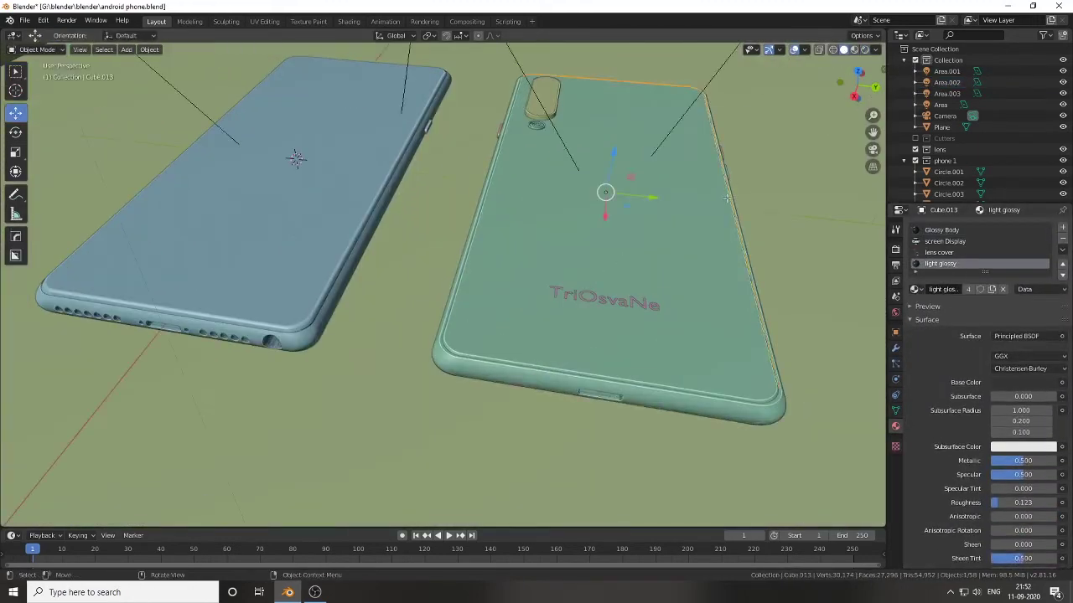
key(Tab)
Step: Assign the pure black material to the TriOsvaNe back lettering and save
click(656, 306)
click(914, 263)
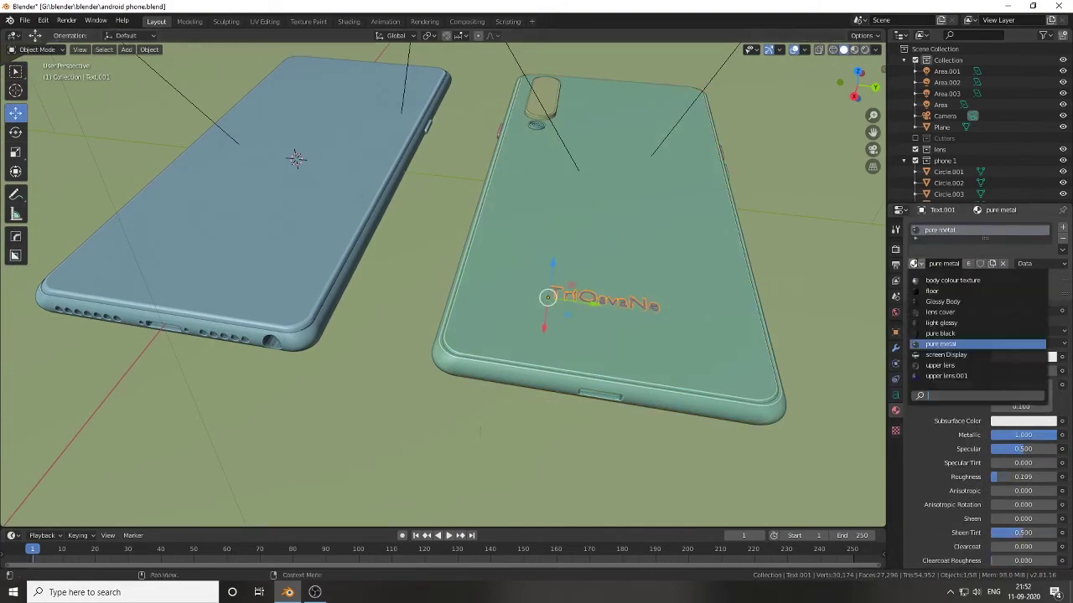
key(ctrl+s)
Step: View the scene through the camera in rendered mode with overlays hidden
key(KP_0)
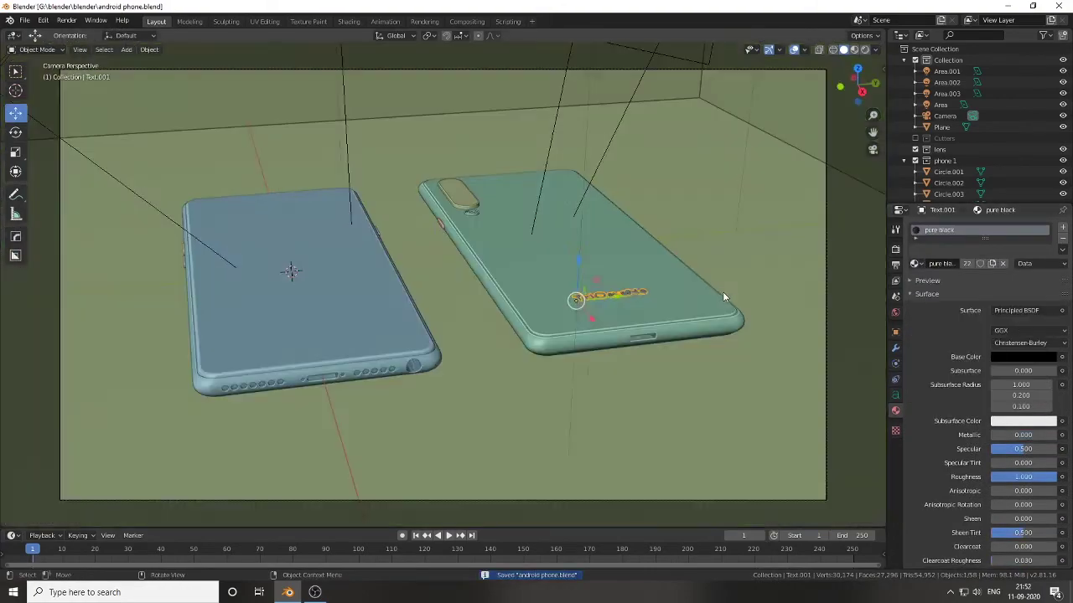
click(722, 292)
click(865, 49)
click(792, 50)
click(19, 74)
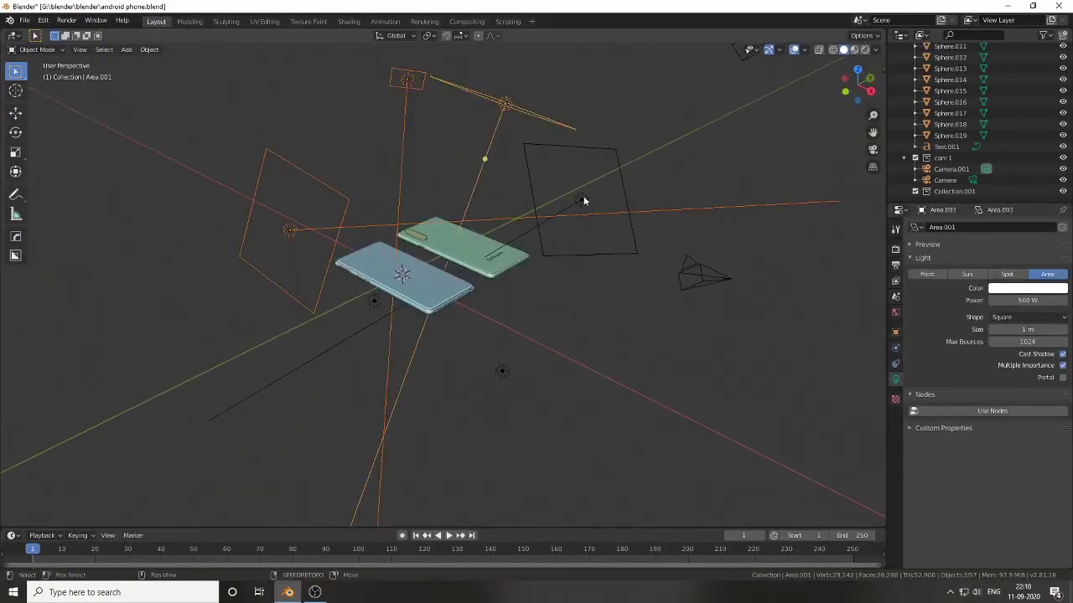
Step: Move the selected lights into a new collection named 'lights'
key(m)
click(369, 333)
text(lights)
click(372, 333)
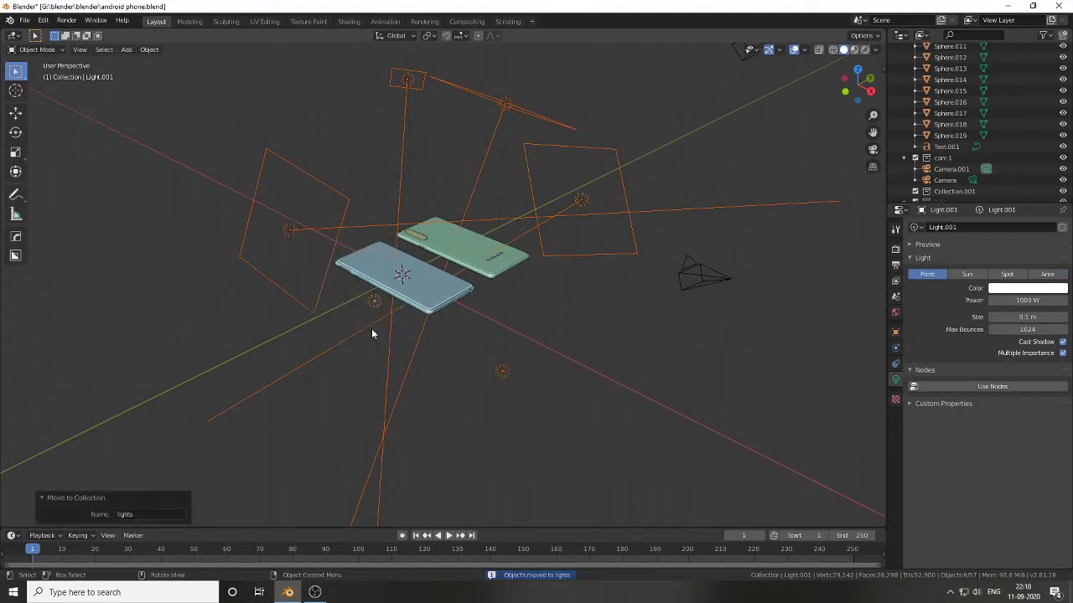
Step: Exclude the lights collection in the Outliner and save the file
scroll(1002, 182, down, 1)
click(915, 191)
key(Tab)
key(ctrl+s)
scroll(499, 305, up, 6)
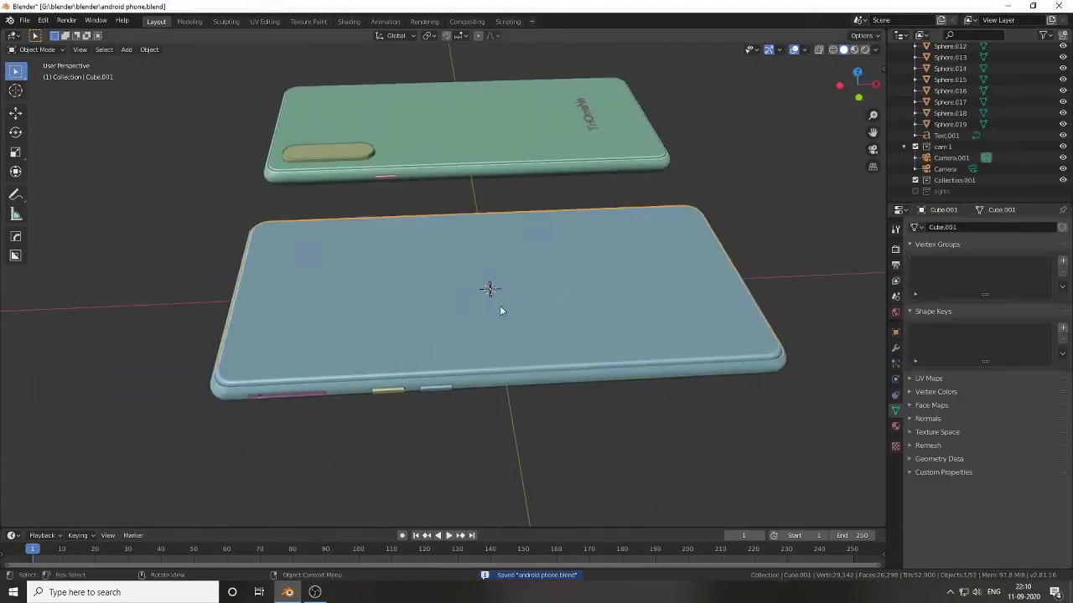
key(Tab)
middle_drag(521, 289, 263, 472)
Step: Extrude the front phone's top rim loop upward along Z and scale it to 0.964
click(281, 435)
key(Tab)
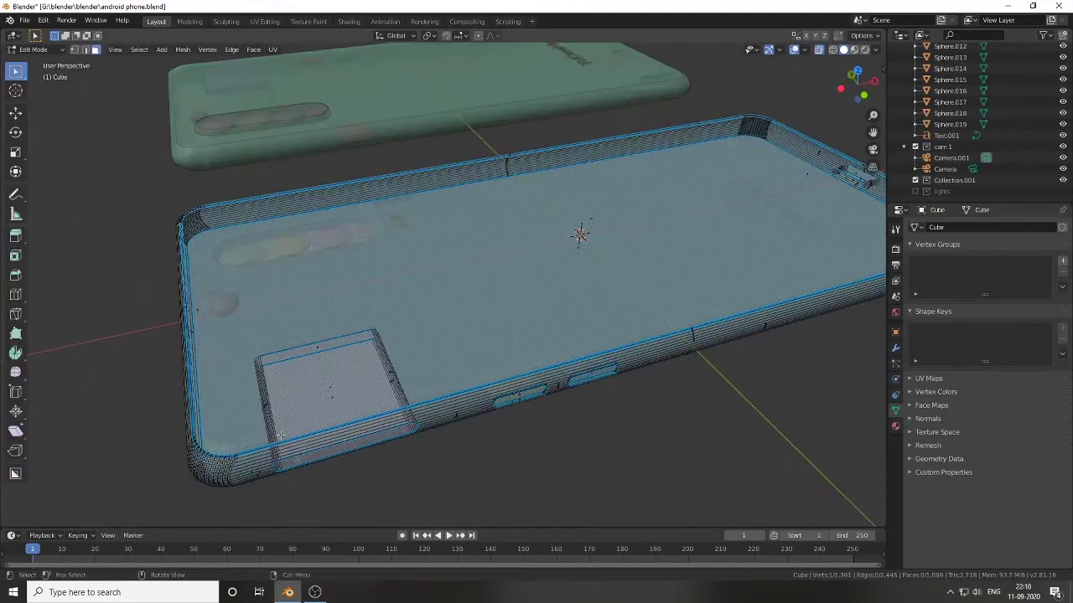
middle_drag(595, 224, 446, 262)
alt+click(446, 262)
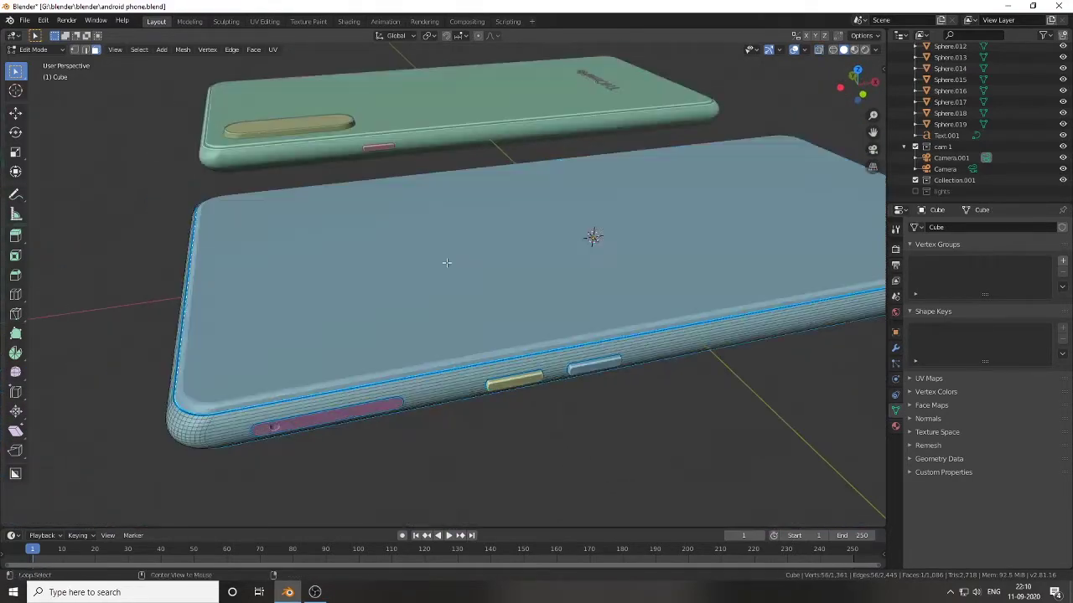
key(KP_7)
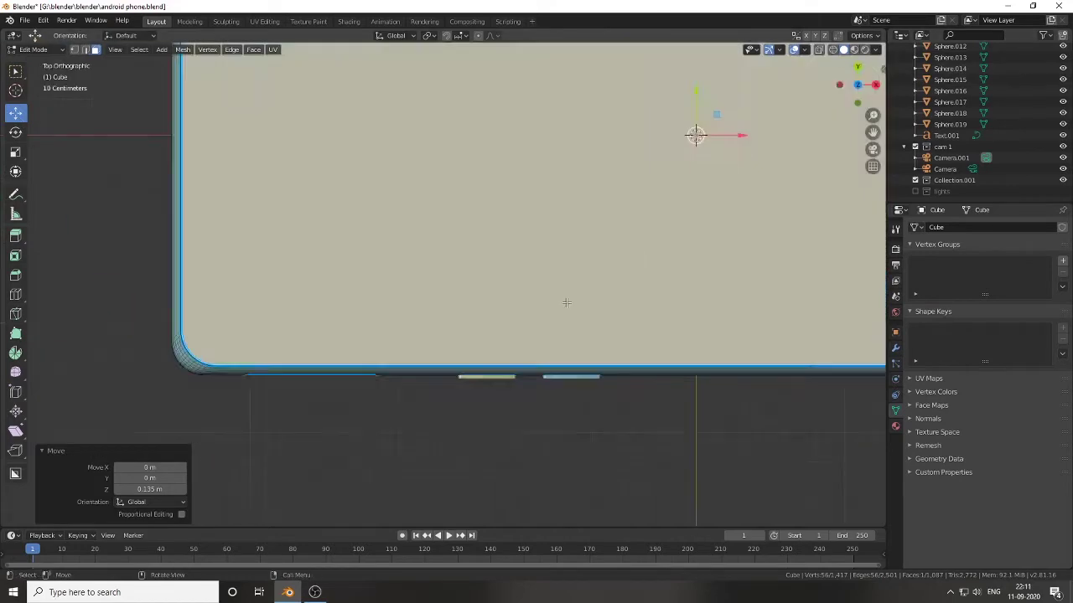
scroll(665, 332, up, 1)
key(s)
click(592, 366)
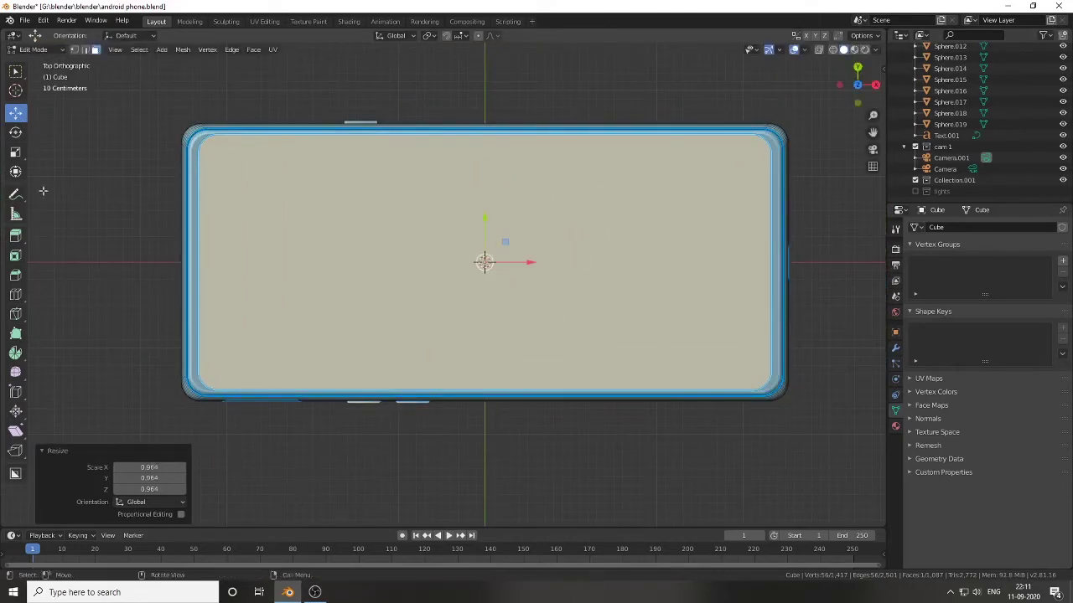
key(s)
key(Escape)
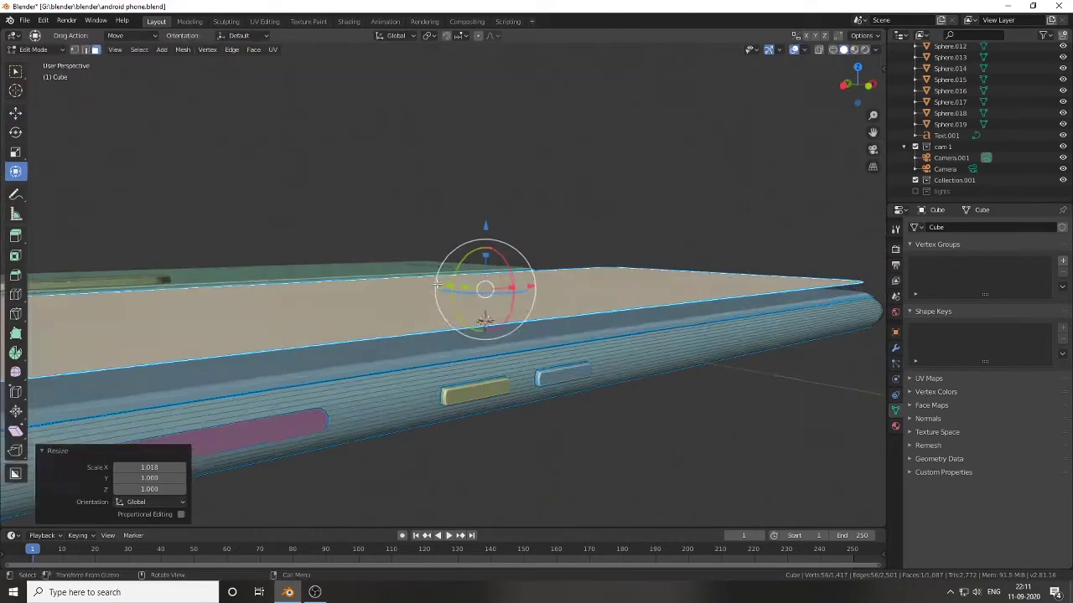
Step: Separate the extruded top layer as its own screen-guard slab, Cube.019
middle_drag(516, 262, 581, 222)
key(KP_1)
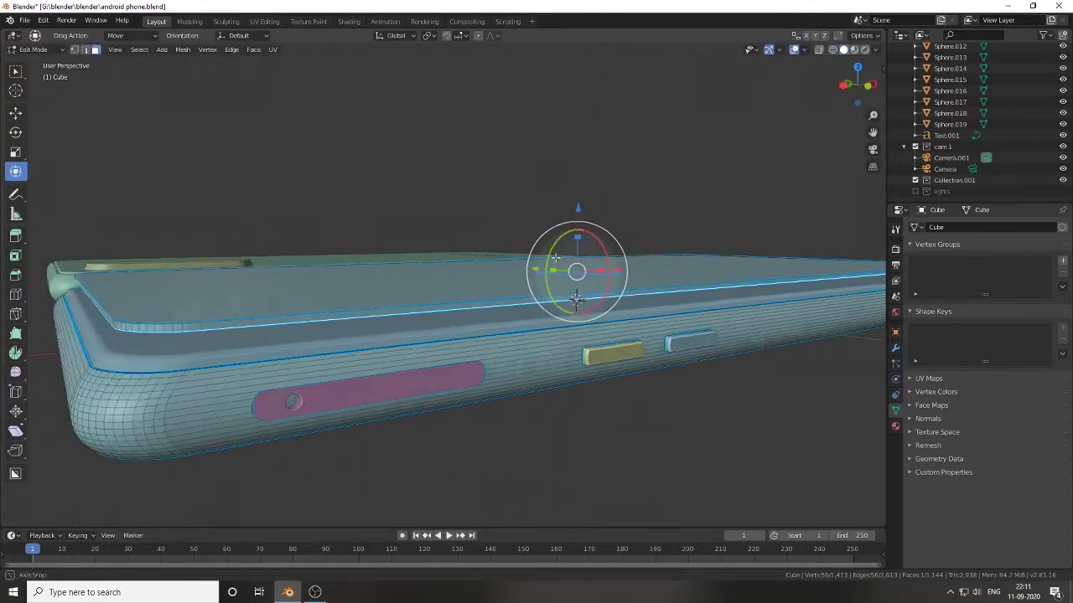
drag(112, 216, 811, 267)
mouse_move(678, 290)
middle_down()
mouse_move(376, 337)
mouse_move(529, 309)
middle_up()
key(Tab)
click(577, 297)
key(g)
key(Escape)
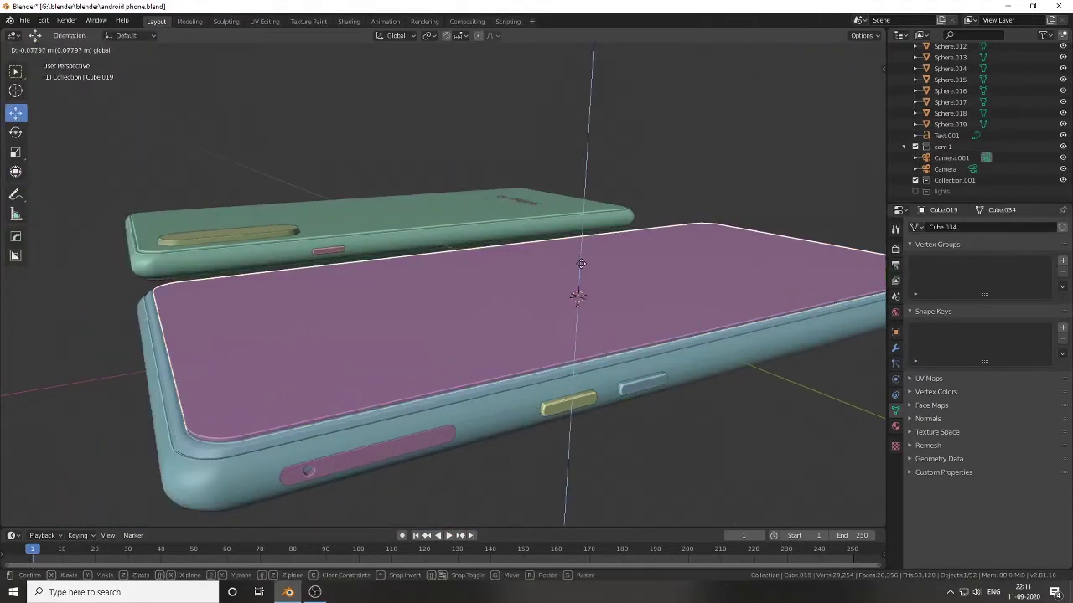
Step: Bevel the edges of the Cube.019 screen-guard slab with Ctrl+B
key(Tab)
middle_drag(581, 261, 690, 232)
key(ctrl+b)
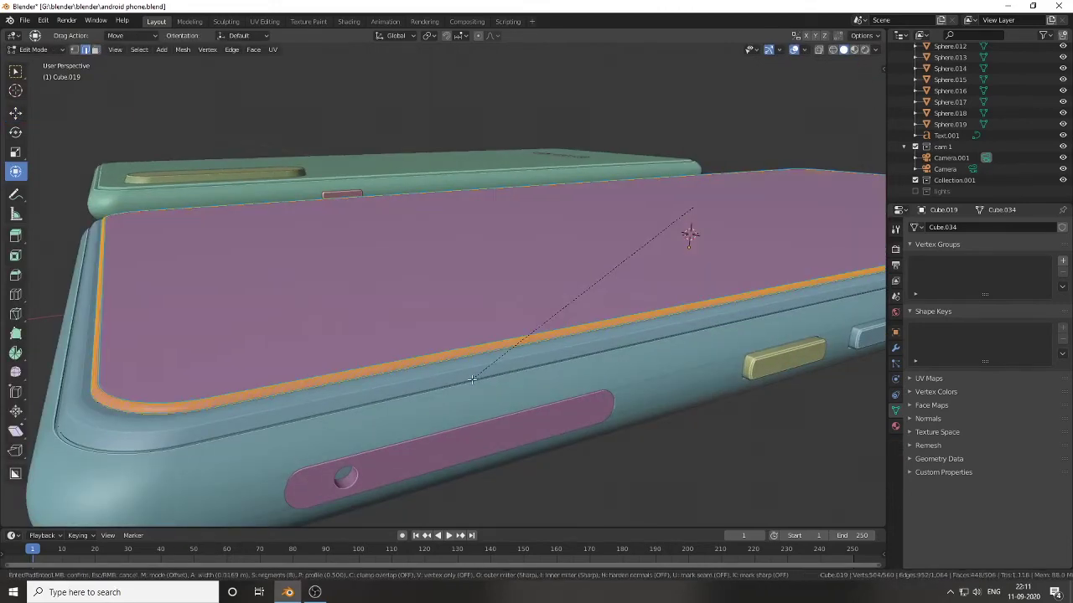
click(399, 335)
key(Tab)
mouse_move(399, 335)
middle_down()
mouse_move(410, 376)
mouse_move(354, 25)
middle_up()
Step: Give Cube.019 a new material named 'screen guard' in the Shading workspace
click(349, 21)
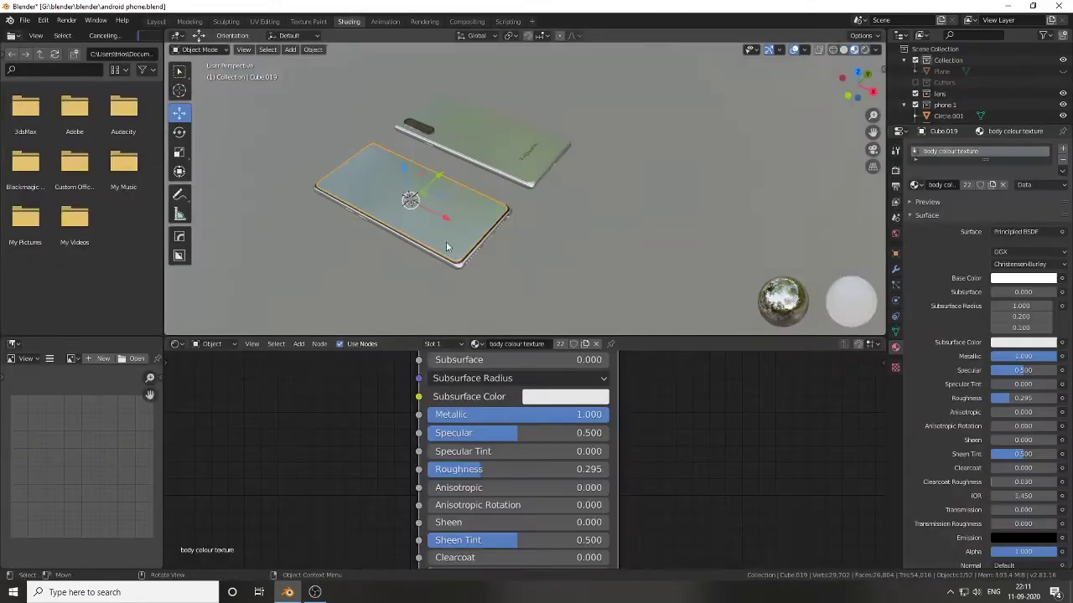
scroll(446, 241, up, 5)
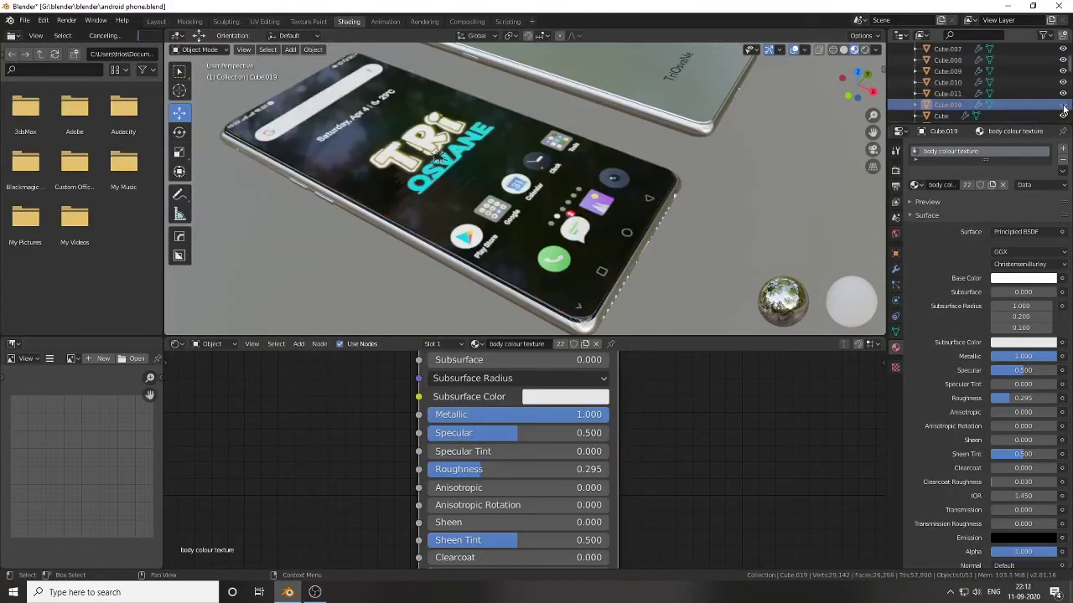
click(596, 343)
click(503, 344)
text(screen guard)
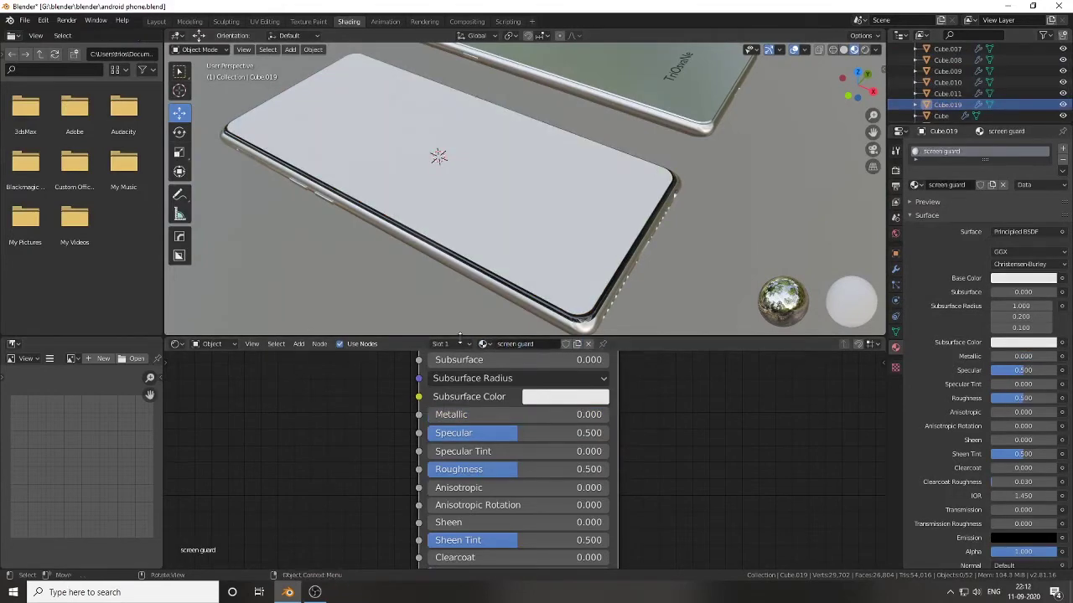
Step: Set the Principled BSDF Transmission to 1.000 and Alpha to 0.591, then return to Layout
middle_drag(469, 393, 463, 340)
middle_drag(493, 432, 492, 354)
drag(503, 476, 586, 476)
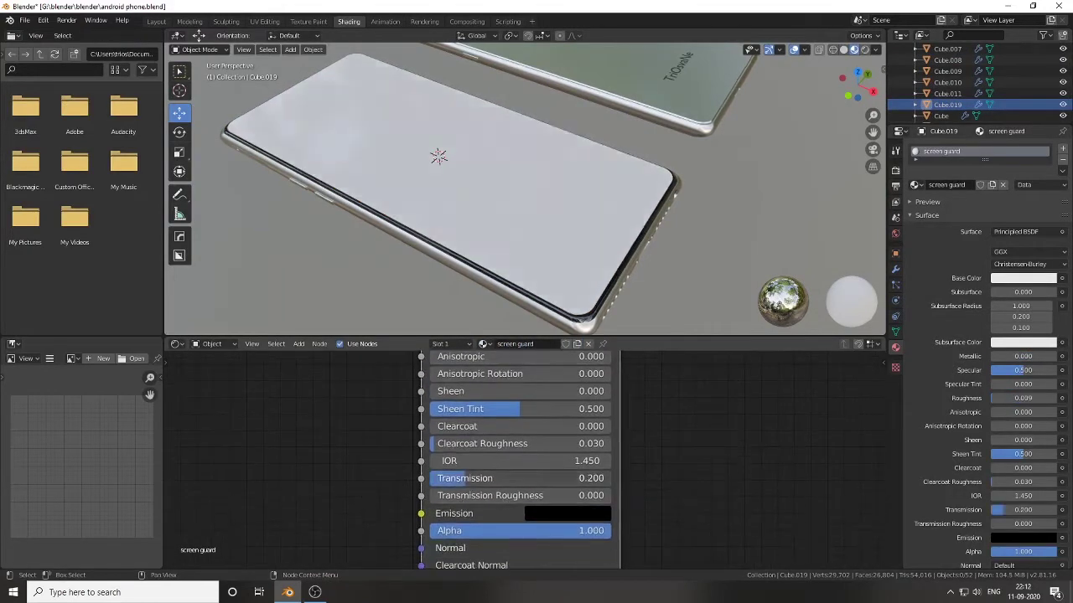
middle_drag(503, 469, 503, 427)
drag(579, 482, 528, 482)
scroll(960, 489, down, 5)
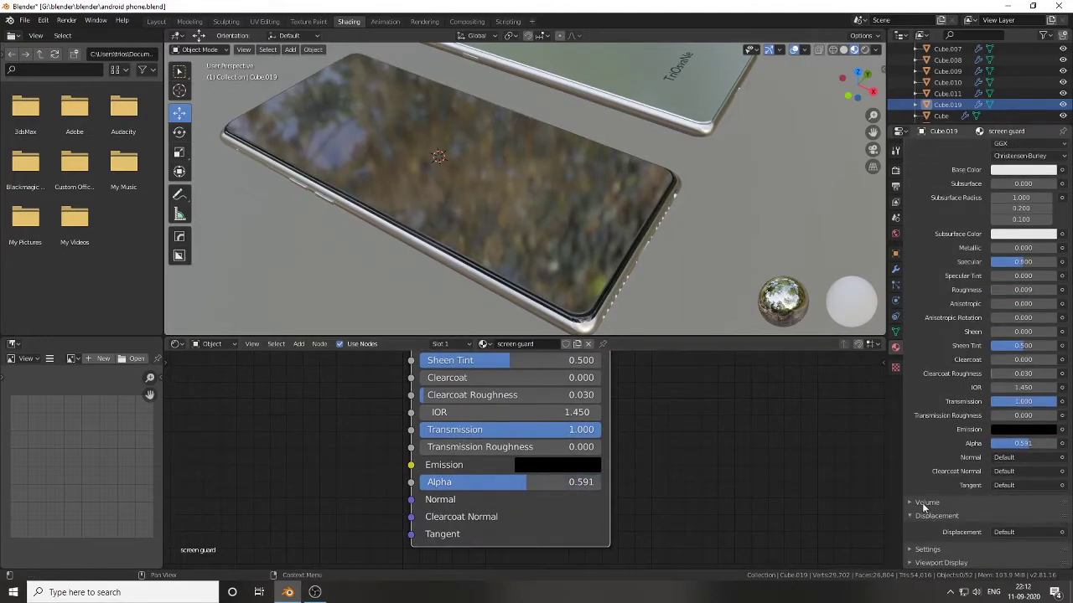
click(924, 503)
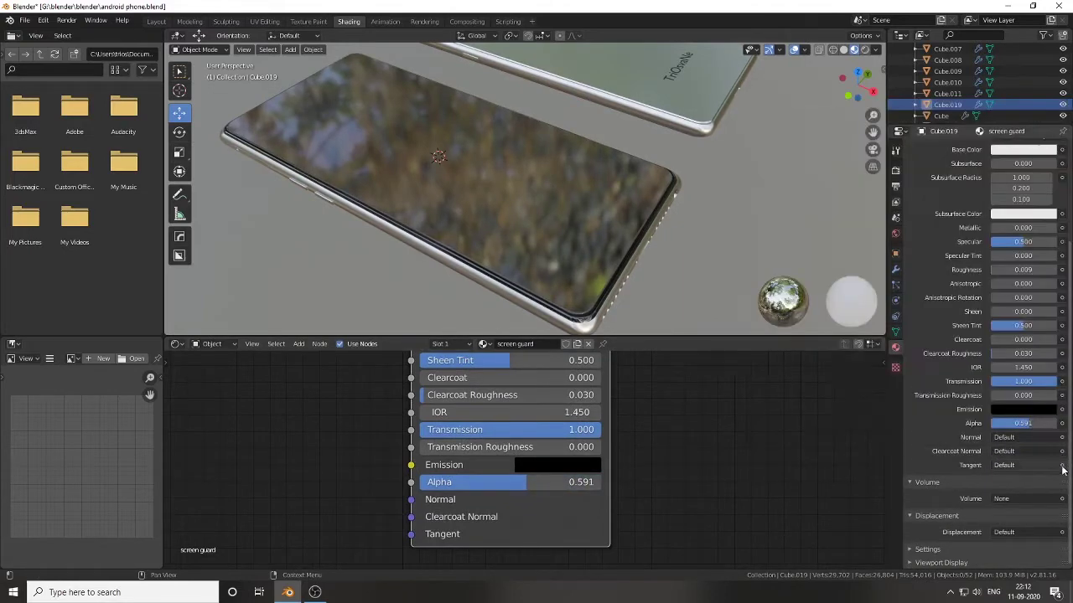
scroll(470, 419, up, 2)
middle_drag(439, 361, 439, 484)
middle_drag(503, 502, 502, 323)
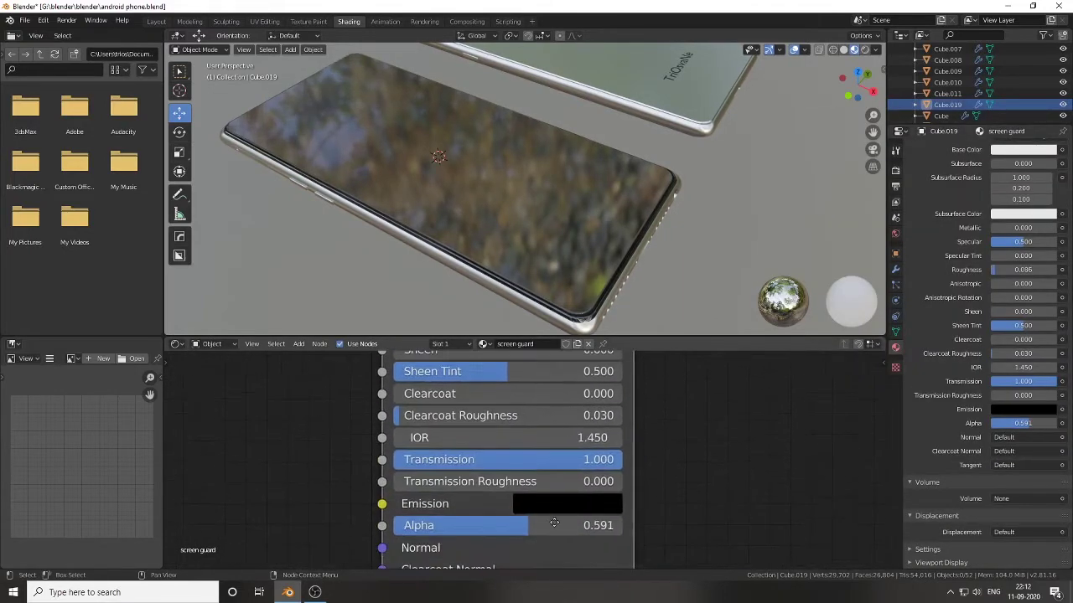
click(156, 21)
mouse_move(568, 308)
middle_down()
mouse_move(414, 383)
mouse_move(636, 284)
mouse_move(616, 295)
middle_up()
Step: Preview the camera shot rendered with overlays hidden, then return to solid shading
key(z)
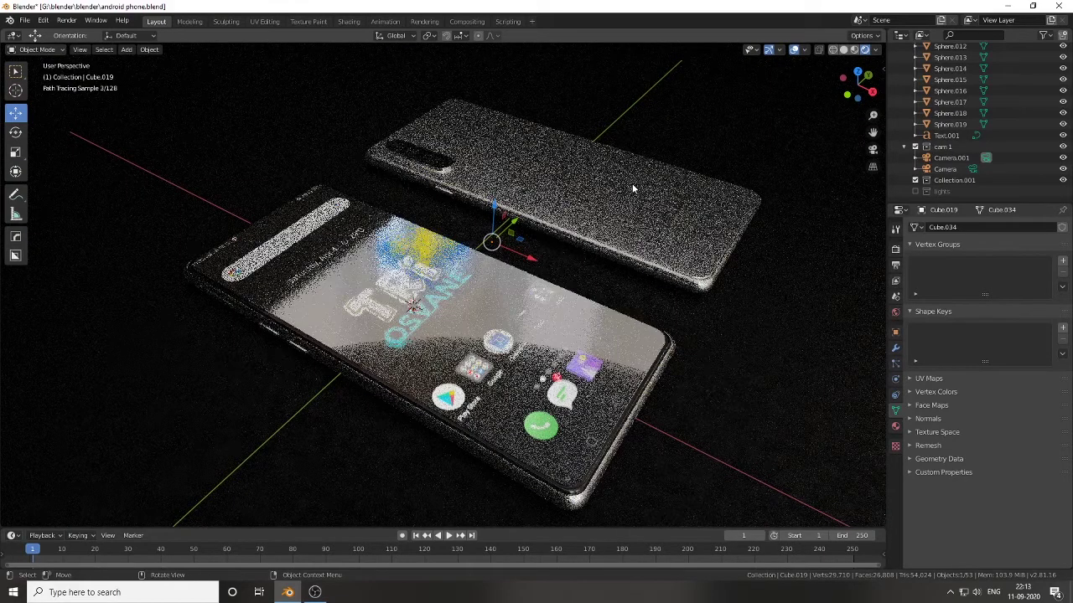
key(KP_0)
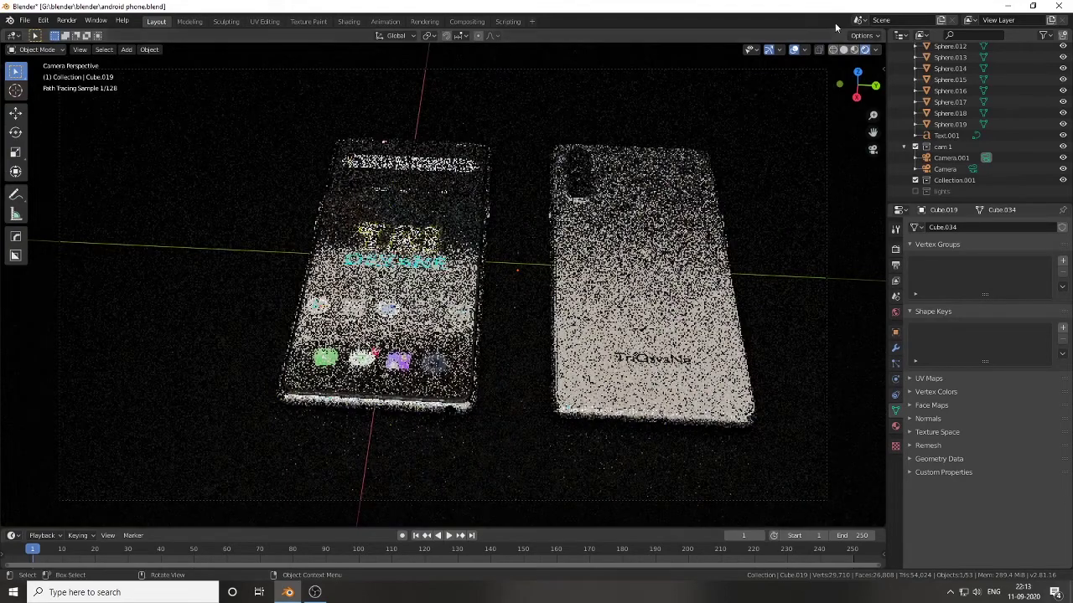
key(shift+alt+z)
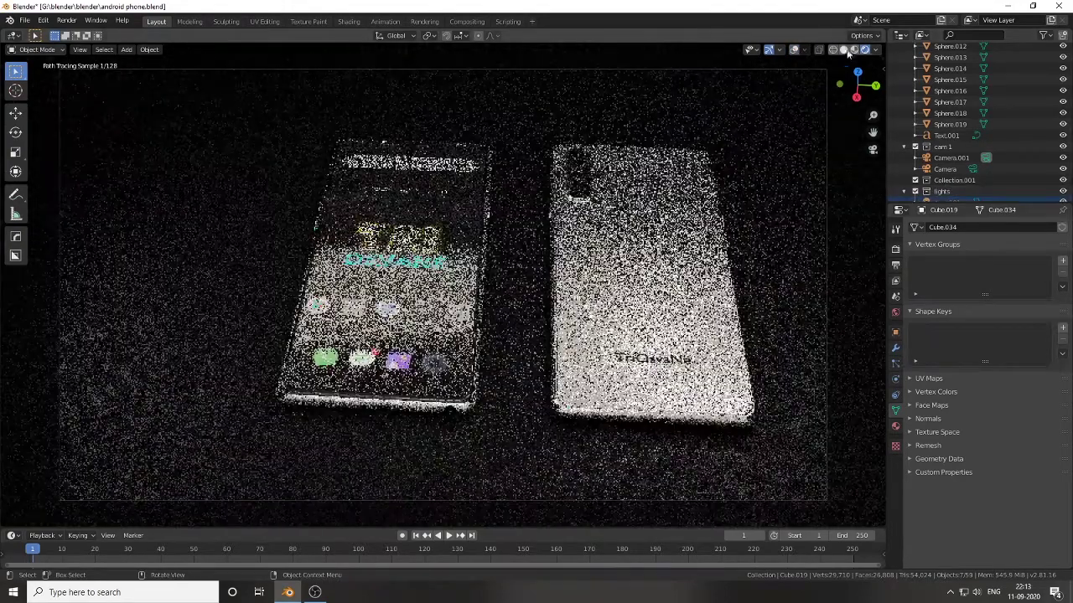
click(844, 50)
key(shift+alt+z)
mouse_move(587, 252)
middle_down()
mouse_move(558, 204)
mouse_move(505, 185)
mouse_move(413, 265)
mouse_move(490, 291)
mouse_move(504, 177)
middle_up()
Step: Lower the screen guard Cube.019 about 0.008 m along Z and save the file
click(412, 260)
scroll(489, 291, up, 4)
click(310, 277)
click(15, 112)
middle_drag(352, 310, 383, 310)
drag(346, 245, 342, 256)
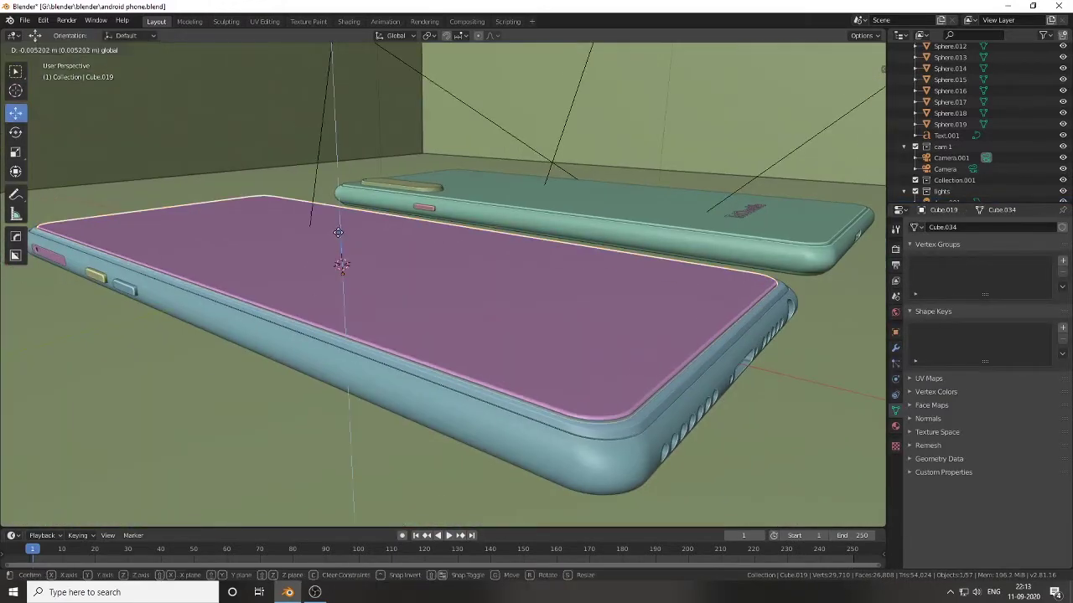
key(ctrl+s)
key(KP_0)
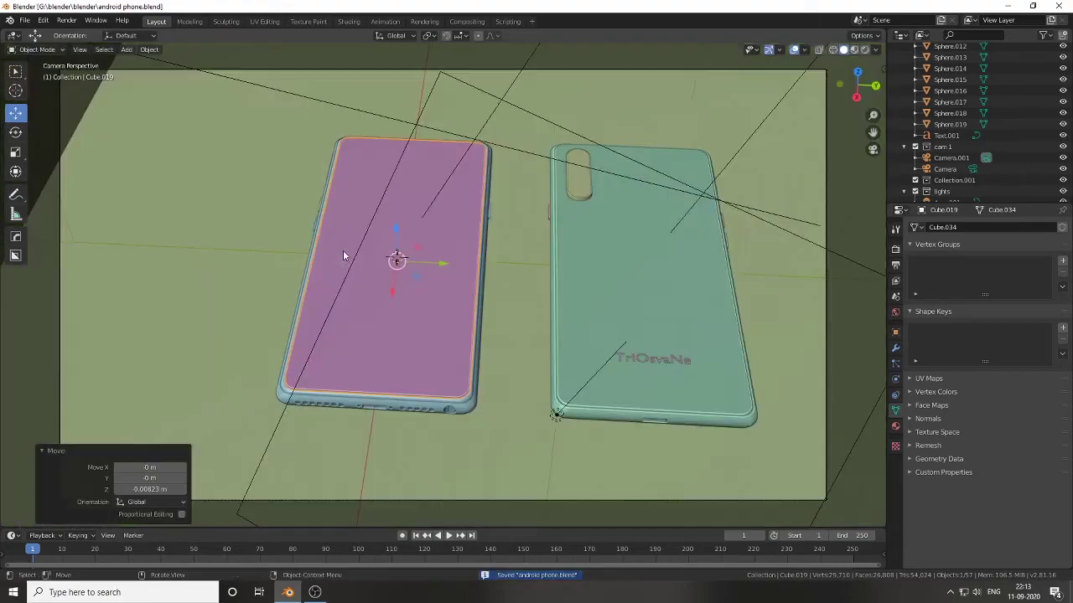
click(866, 50)
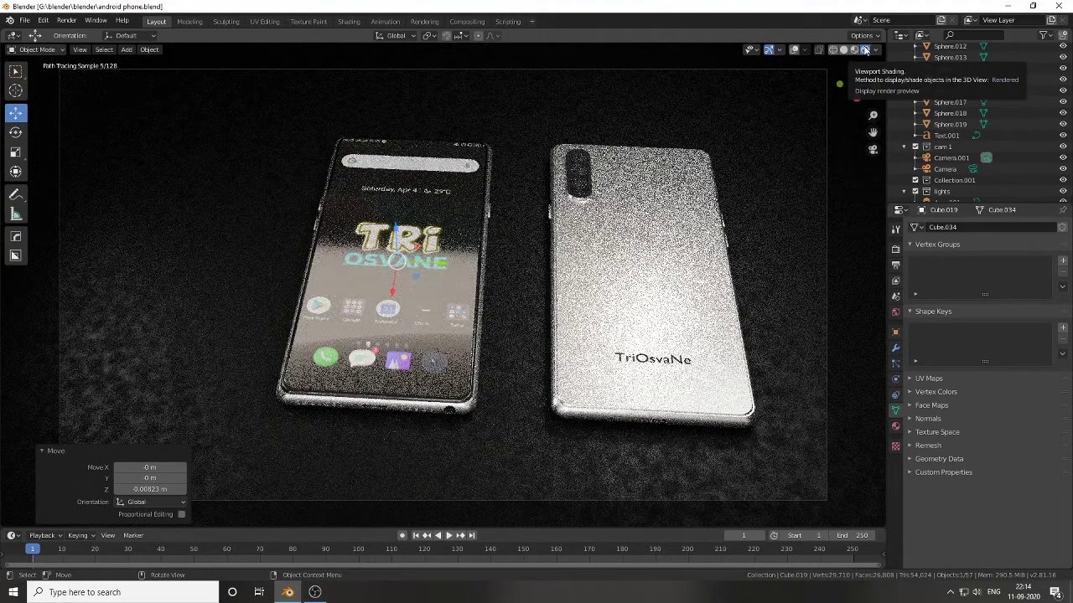
Step: Check the screen guard's transmission and alpha values in the Shading workspace, then return to Layout
click(349, 21)
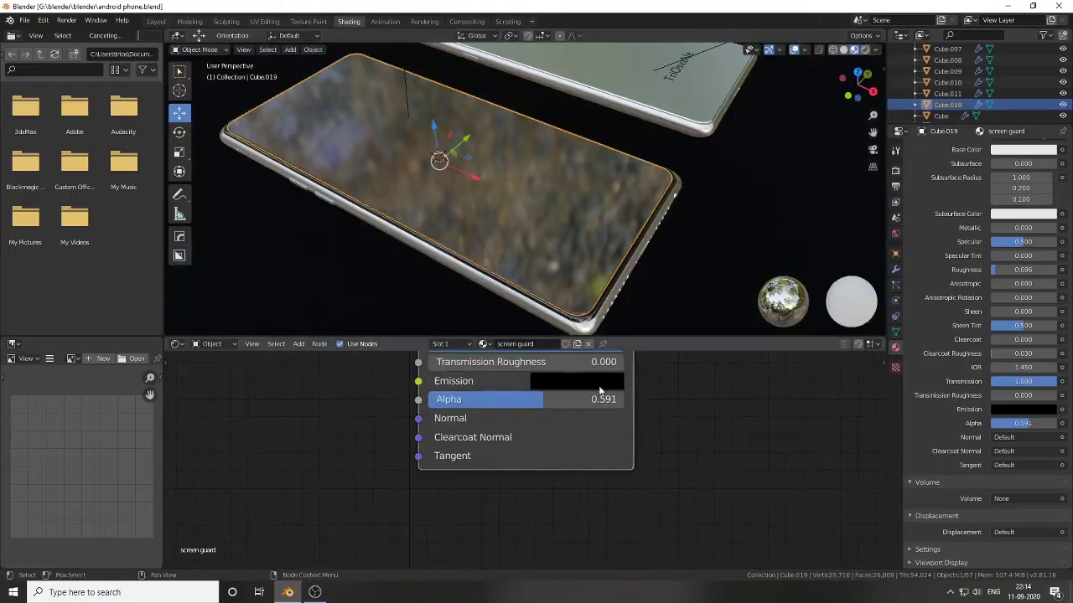
middle_drag(557, 408, 508, 477)
click(156, 21)
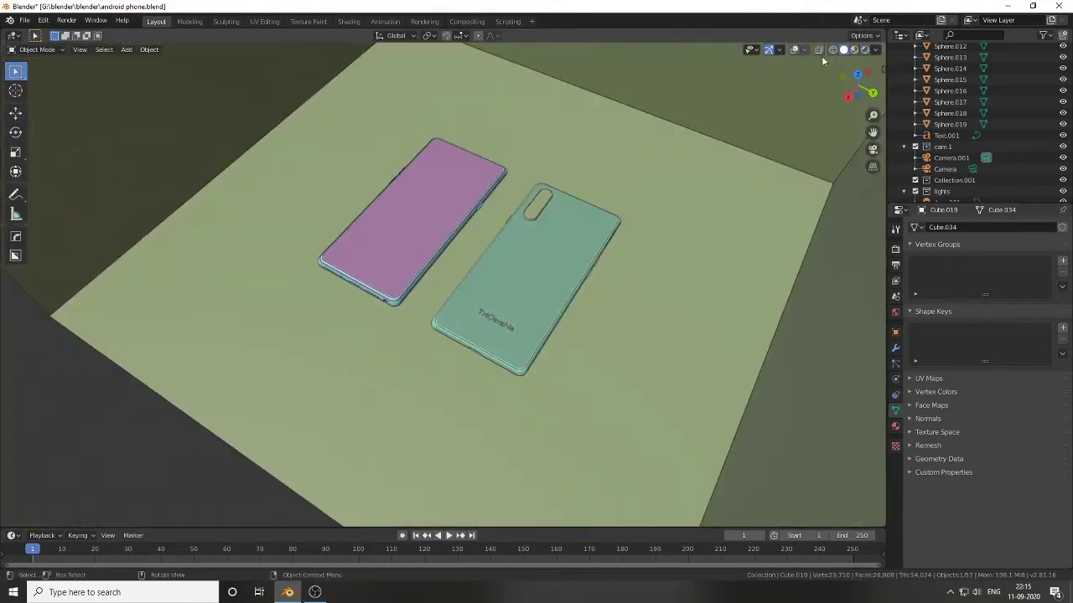
Step: Duplicate the main area light, scale the copy up 3.311 times, and save
middle_drag(419, 268, 470, 267)
scroll(469, 268, down, 3)
click(552, 277)
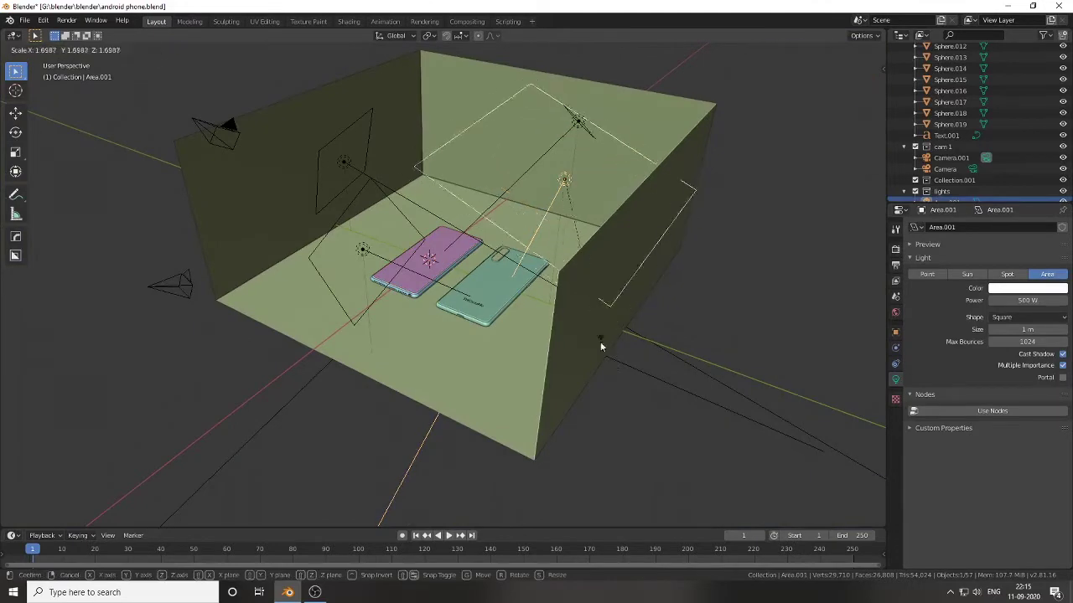
click(342, 166)
click(343, 167)
middle_drag(343, 167, 502, 252)
key(shift+d)
key(s)
click(595, 402)
key(ctrl+s)
key(KP_0)
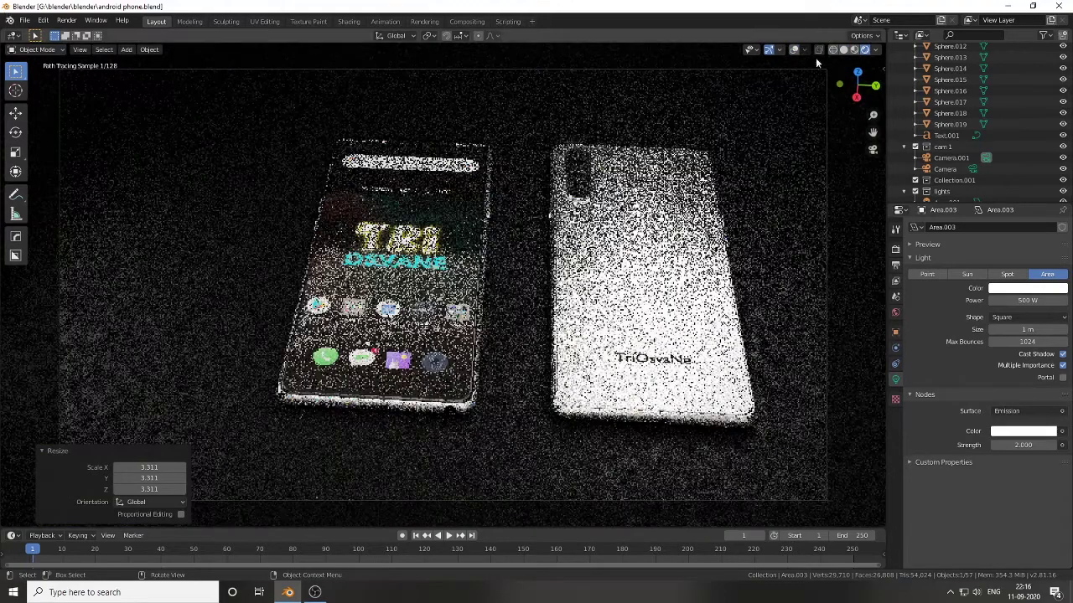
Step: Shrink an area light to 0.112 scale and check it in the rendered camera view
click(843, 49)
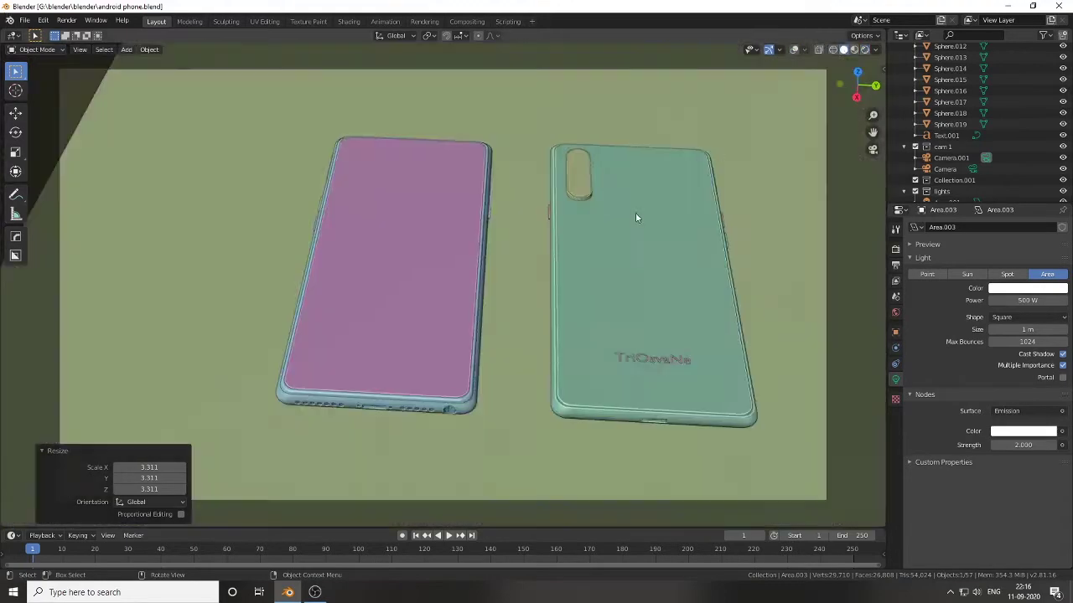
middle_drag(636, 217, 550, 114)
scroll(663, 215, up, 3)
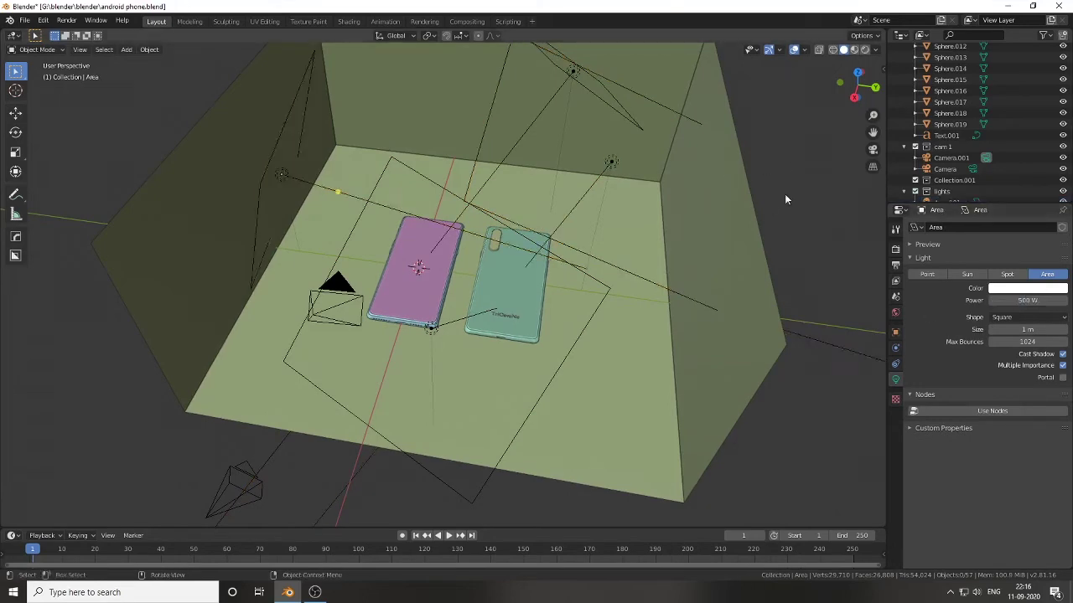
key(KP_0)
key(shift+z)
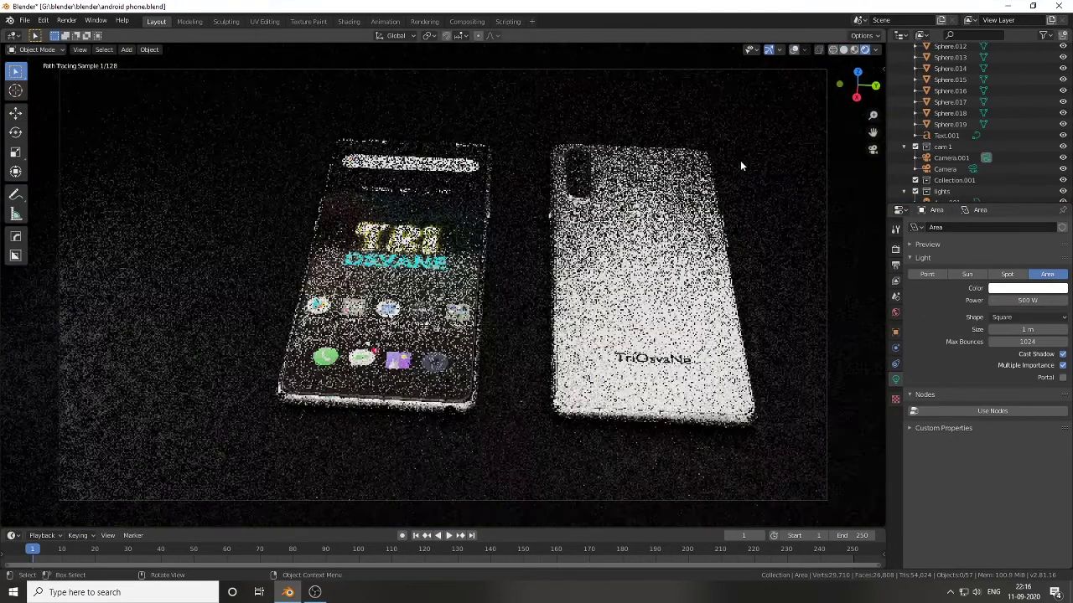
key(shift+z)
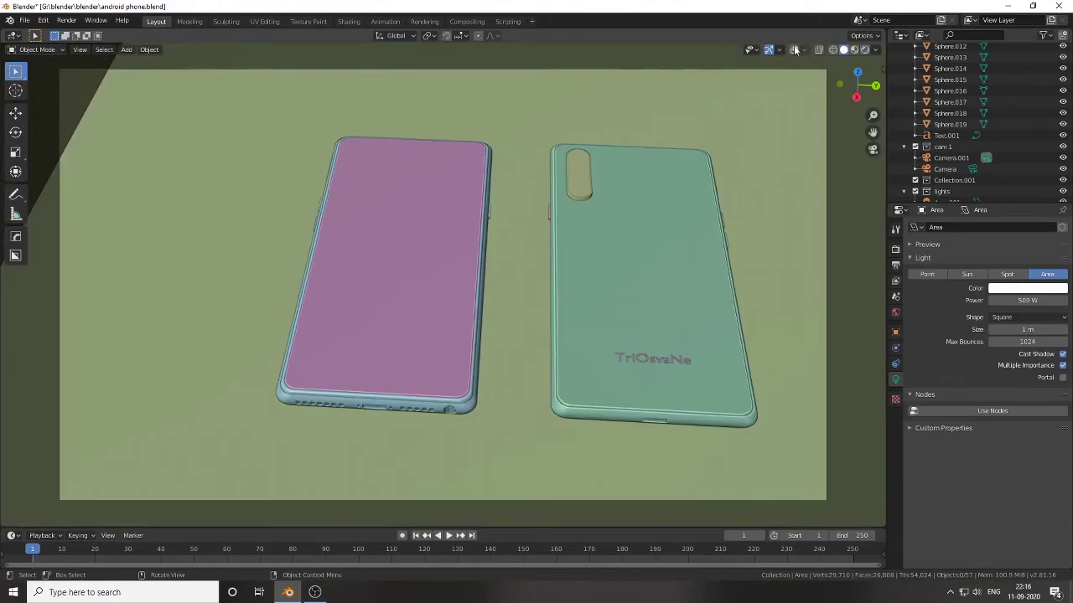
key(KP_0)
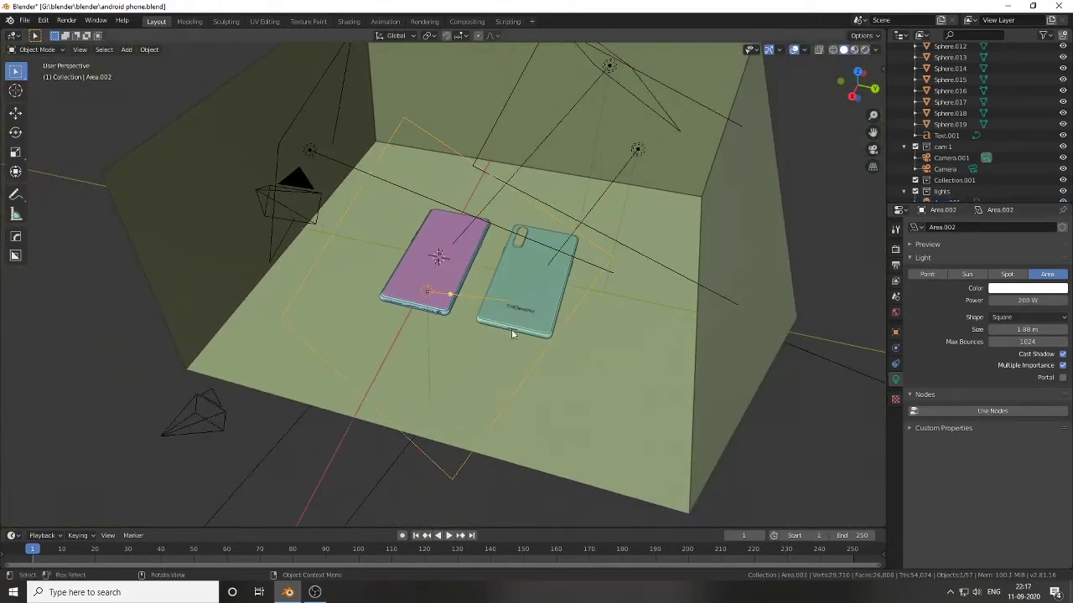
click(652, 165)
key(KP_0)
click(865, 48)
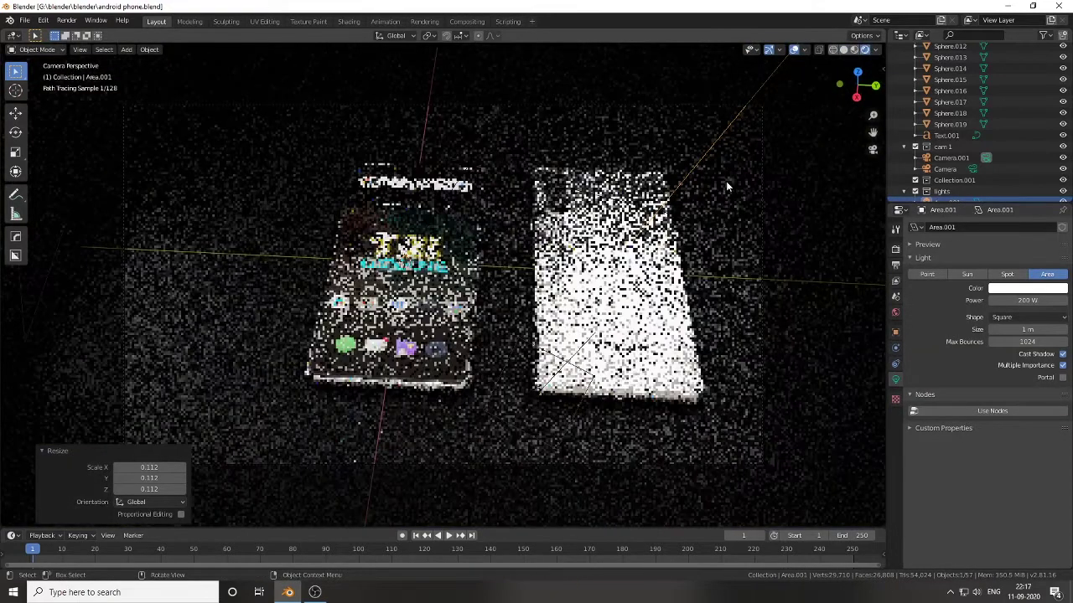
Step: Adjust another area light, lowering power to 200 W and repositioning it, checking the rendered camera view
middle_drag(726, 181, 507, 293)
key(shift+z)
click(358, 353)
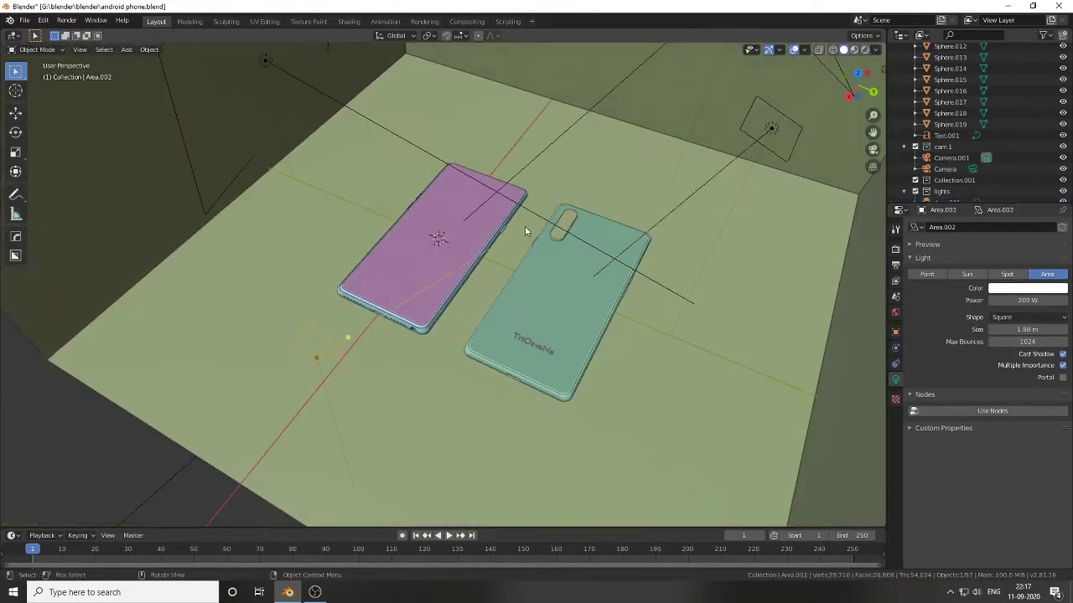
key(KP_0)
key(shift+z)
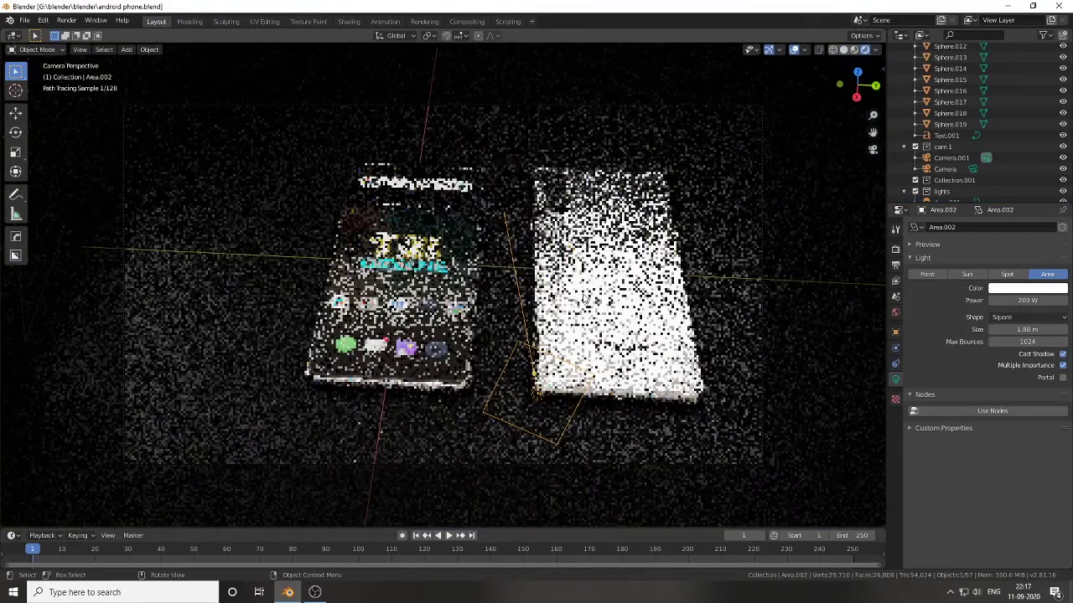
key(shift+alt+z)
key(shift+alt+z)
key(shift+z)
middle_drag(824, 140, 166, 174)
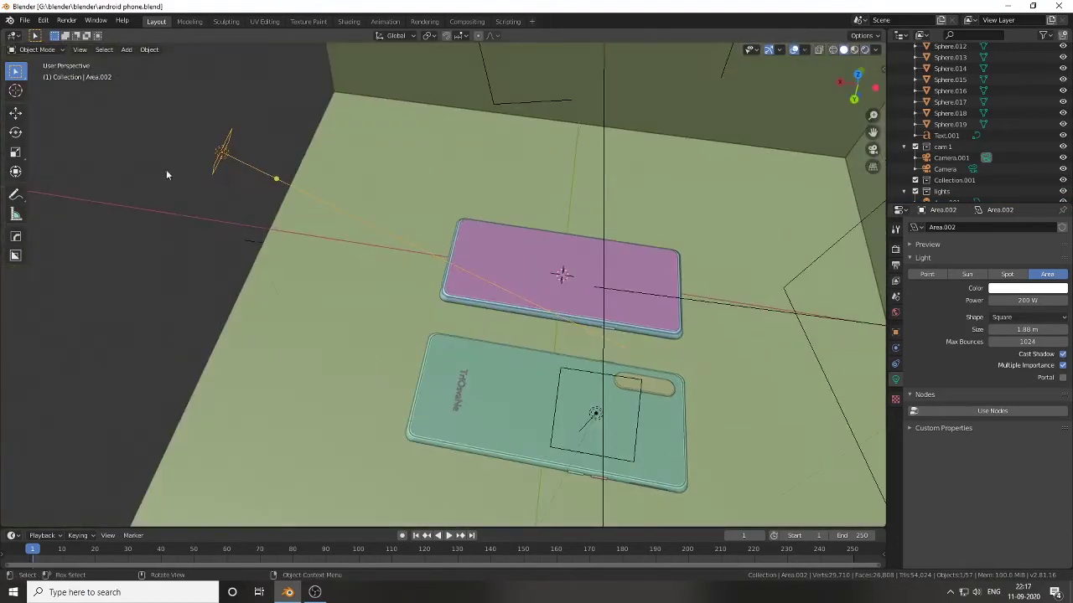
click(93, 138)
Step: Move Area.001 3.38 m along Y, check the rendered camera shot, and save
mouse_move(663, 377)
middle_down()
mouse_move(469, 252)
mouse_move(323, 404)
mouse_move(601, 126)
middle_up()
click(601, 126)
click(737, 159)
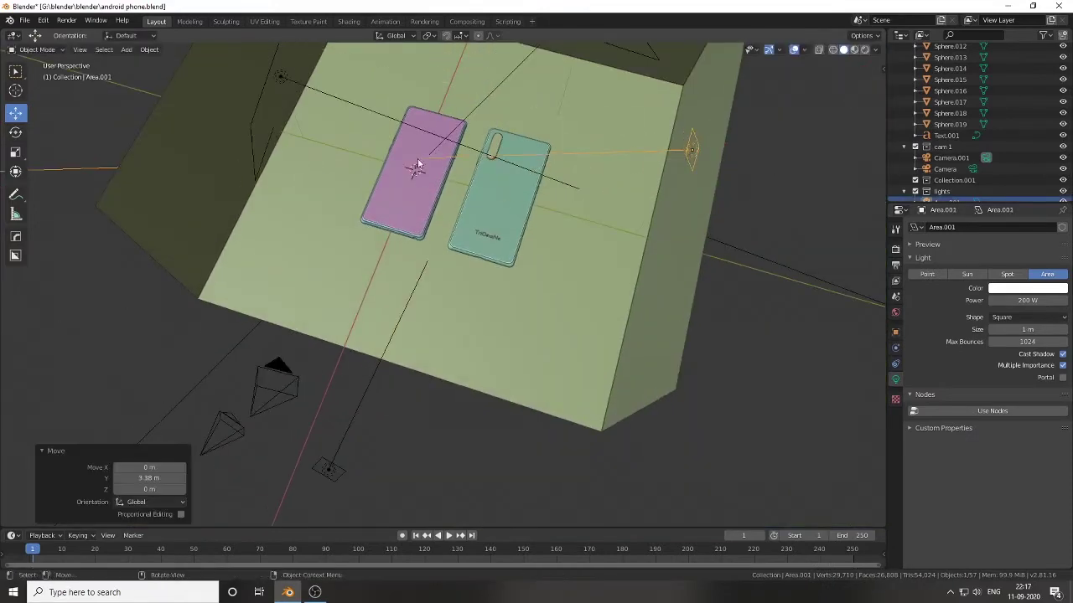
key(KP_0)
key(shift+z)
key(ctrl+s)
key(shift+alt+z)
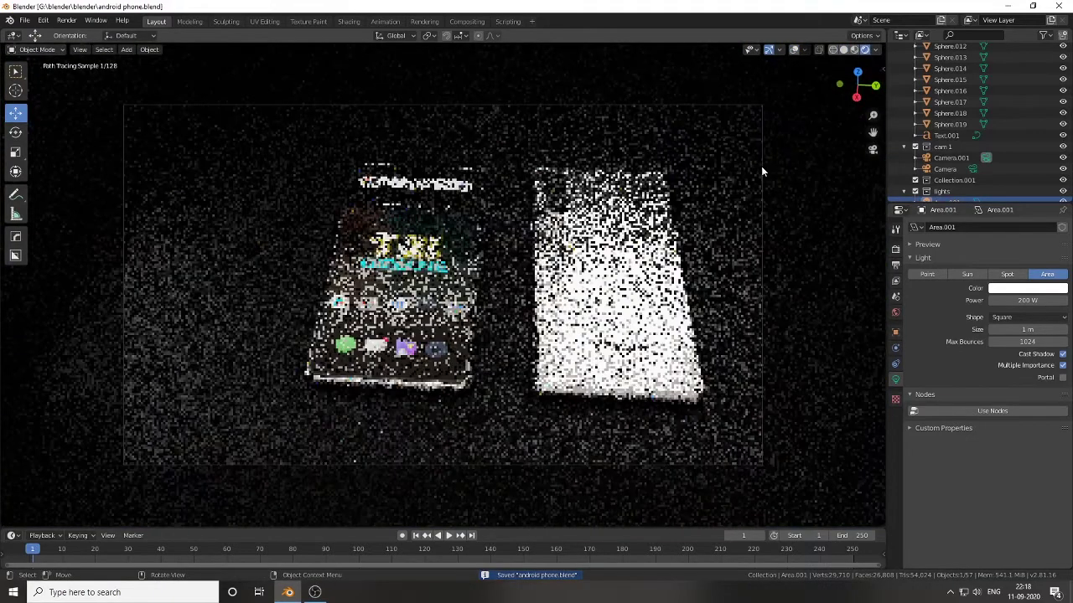
key(shift+z)
Step: Walk the camera closer to both phones and rotate it to tilt the shot, then preview it rendered
key(shift+grave)
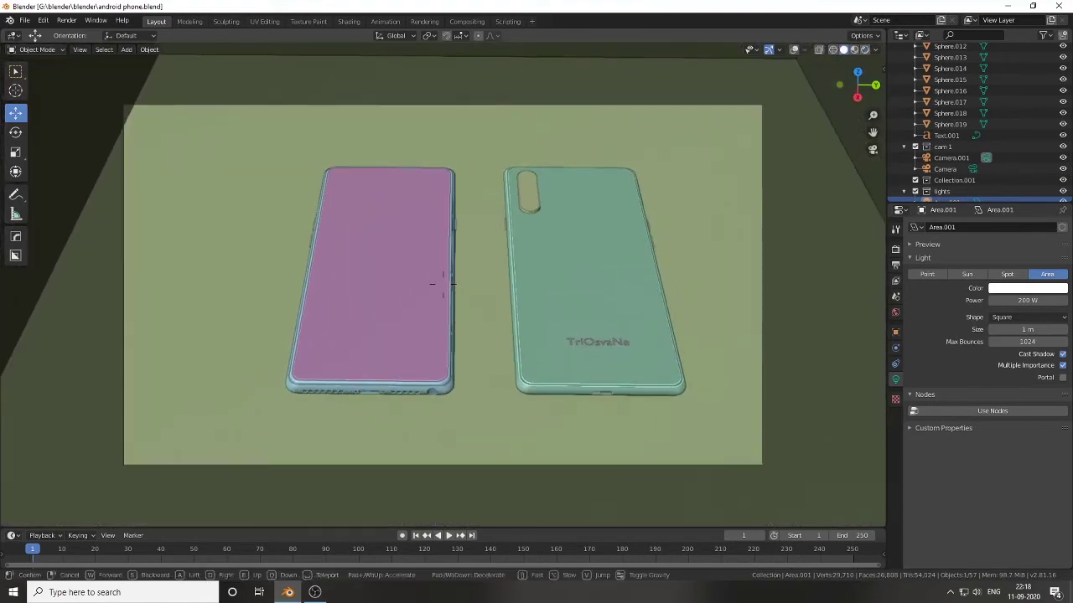
key(a)
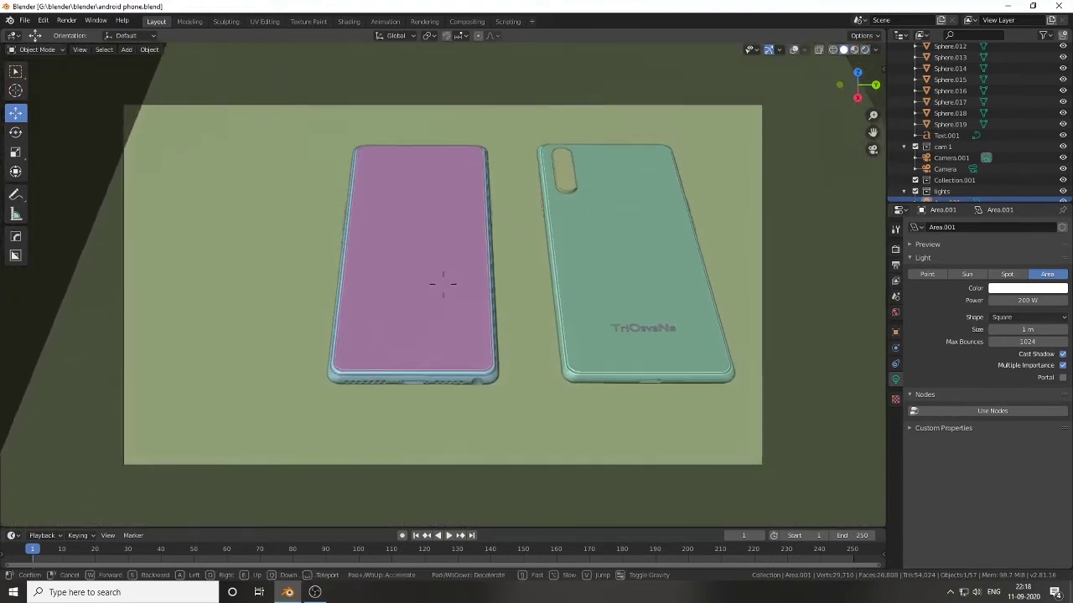
click(443, 284)
key(r)
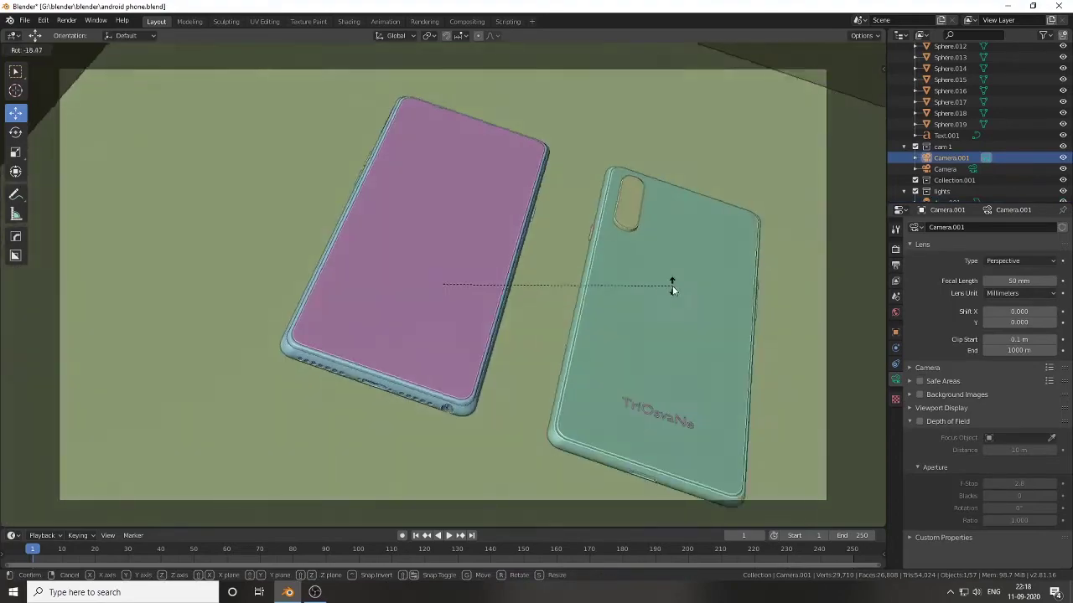
click(670, 282)
key(shift+z)
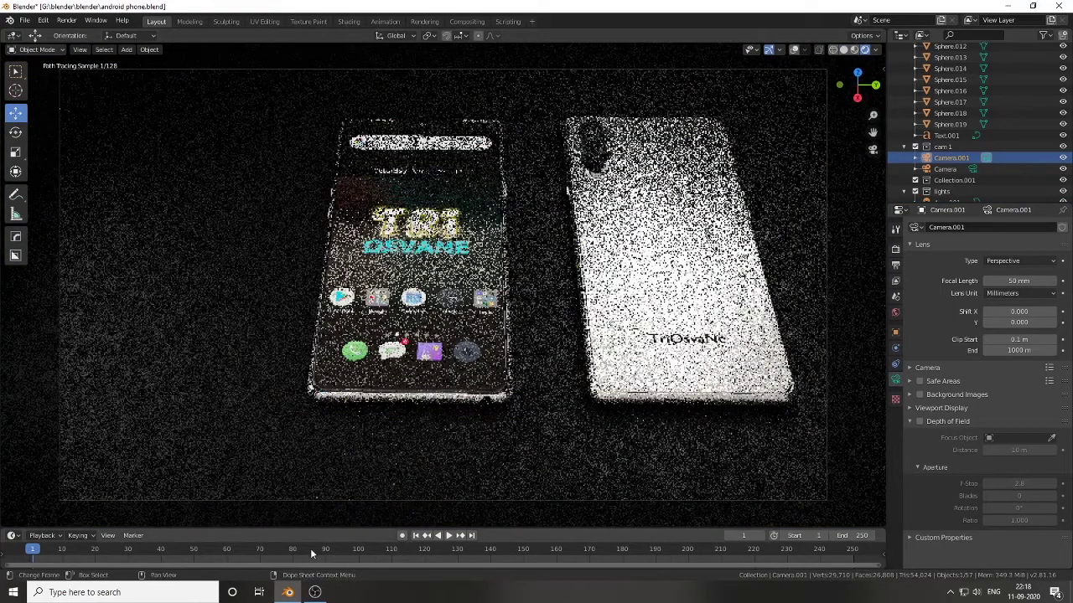
click(315, 592)
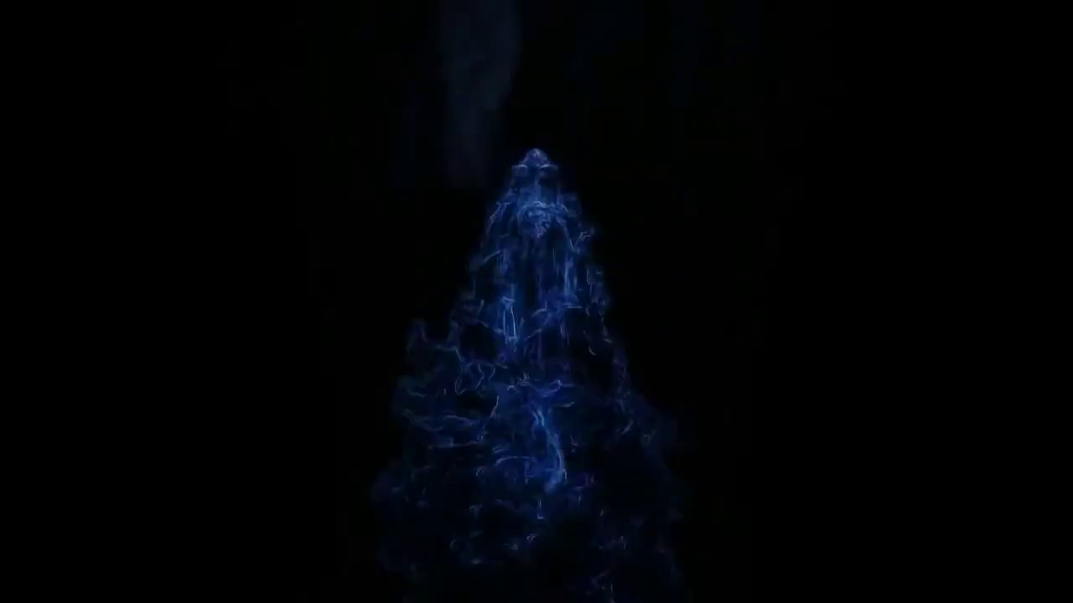